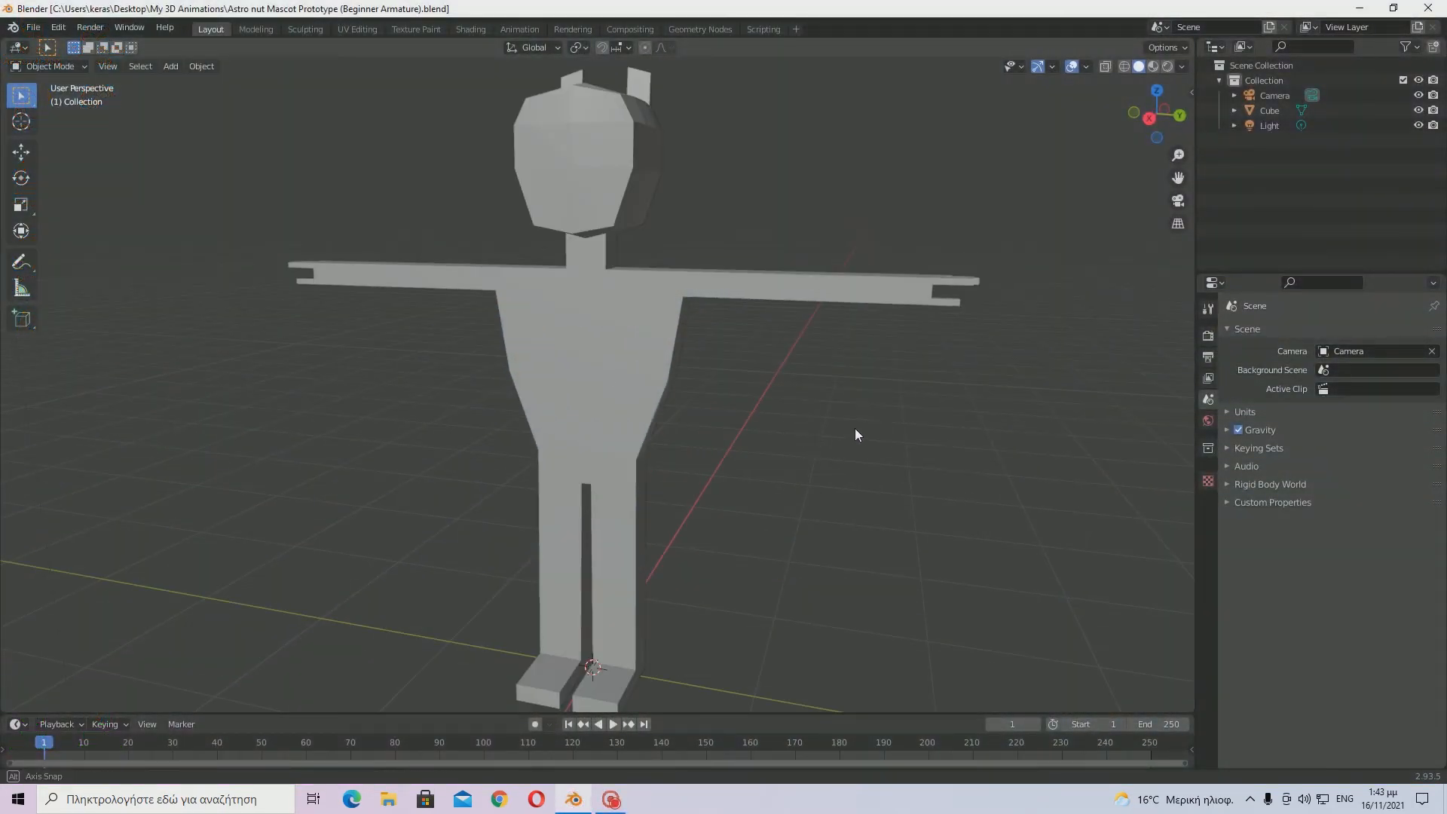
- Switch the 3D viewport shading to Rendered to show the character's coloured materials
{"action": "middle_click_drag", "start_coordinate": [854, 428], "coordinate": [880, 430]}
{"action": "key", "text": "z"}
{"action": "left_click", "coordinate": [807, 206]}
{"action": "middle_click_drag", "start_coordinate": [50, 138], "coordinate": [93, 138]}
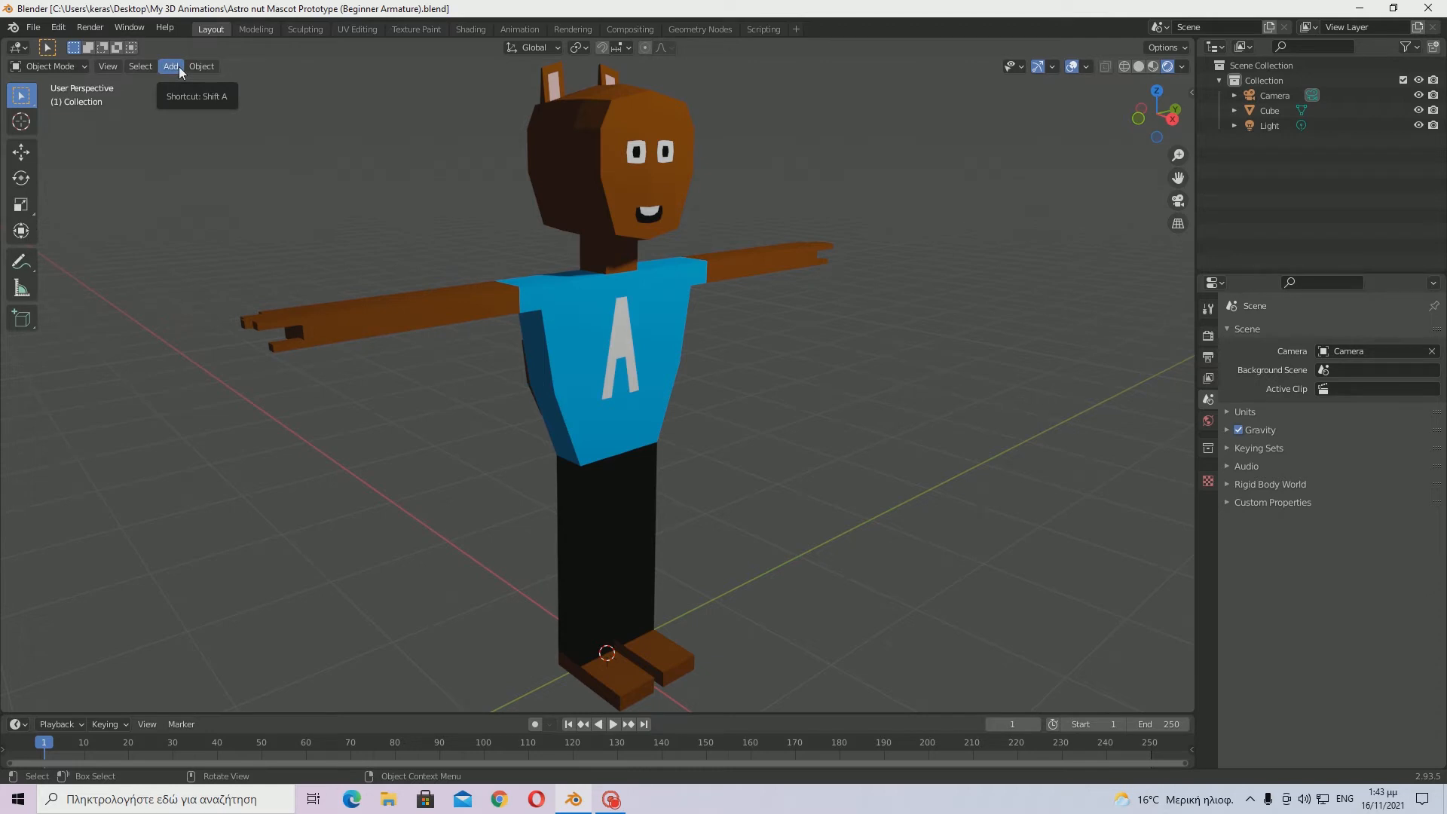
- Add an armature object to the scene at the character's feet
{"action": "key", "text": "shift+a"}
{"action": "mouse_move", "coordinate": [990, 315]}
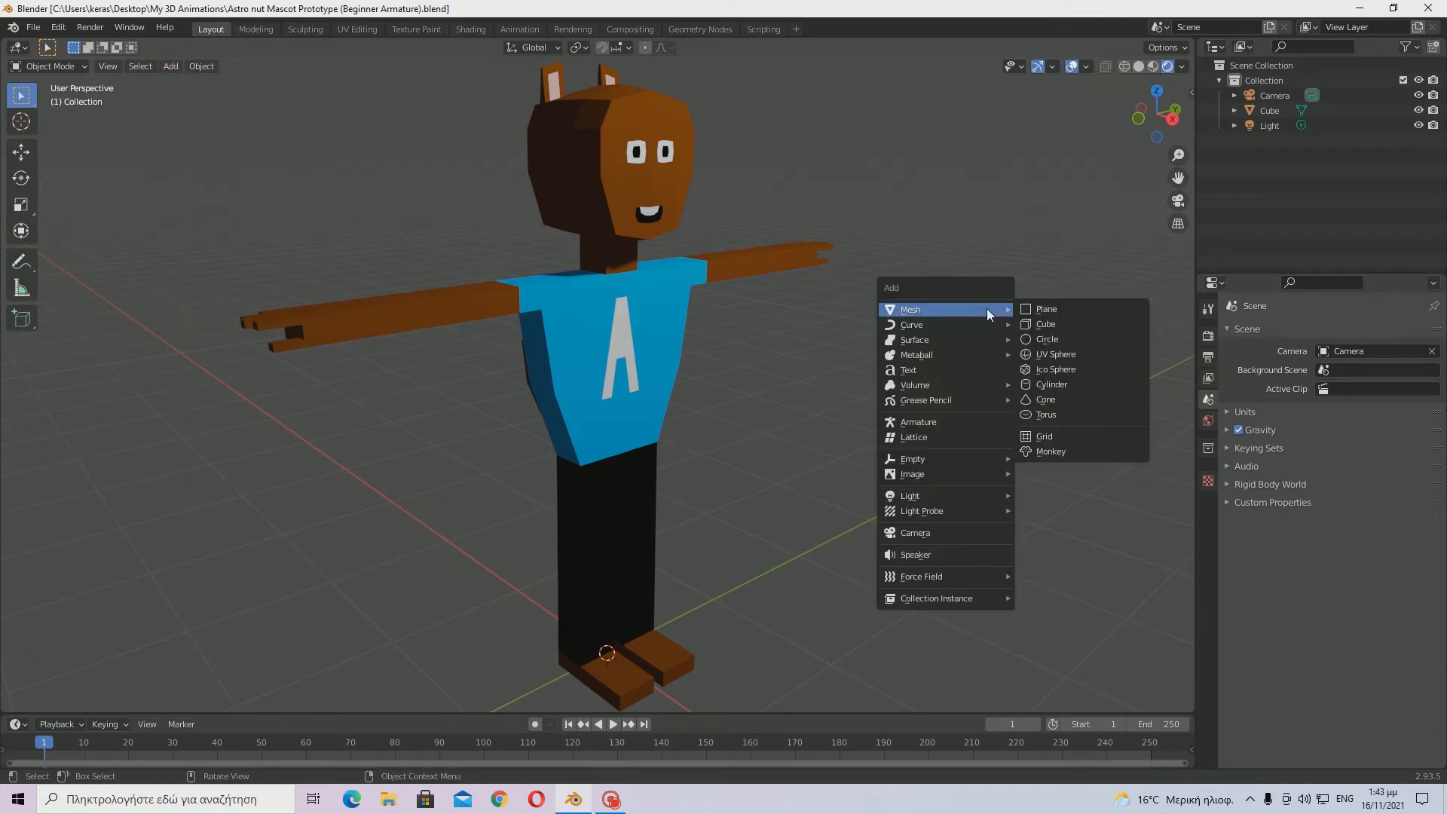
{"action": "left_click", "coordinate": [171, 67]}
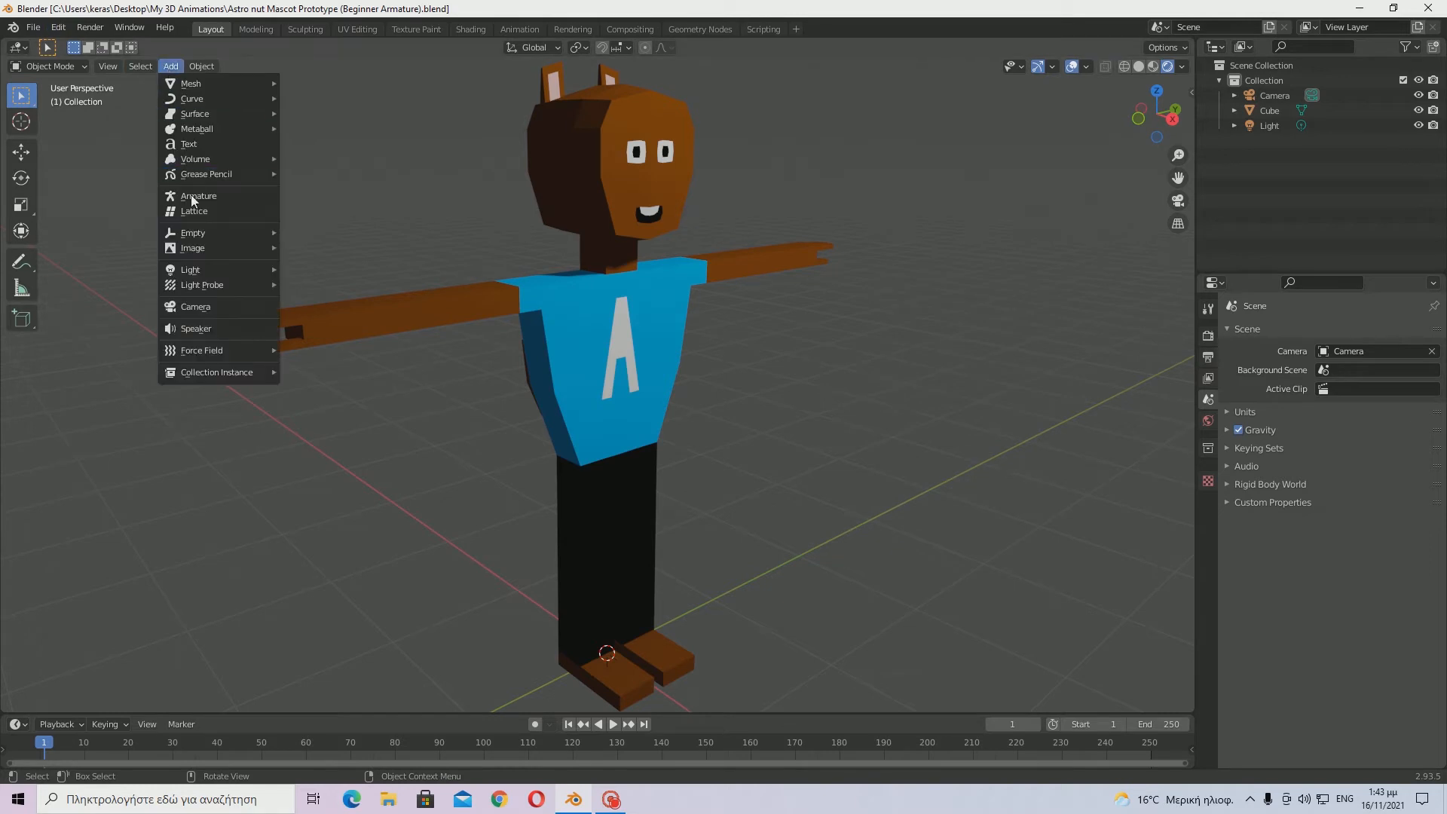
{"action": "mouse_move", "coordinate": [192, 270]}
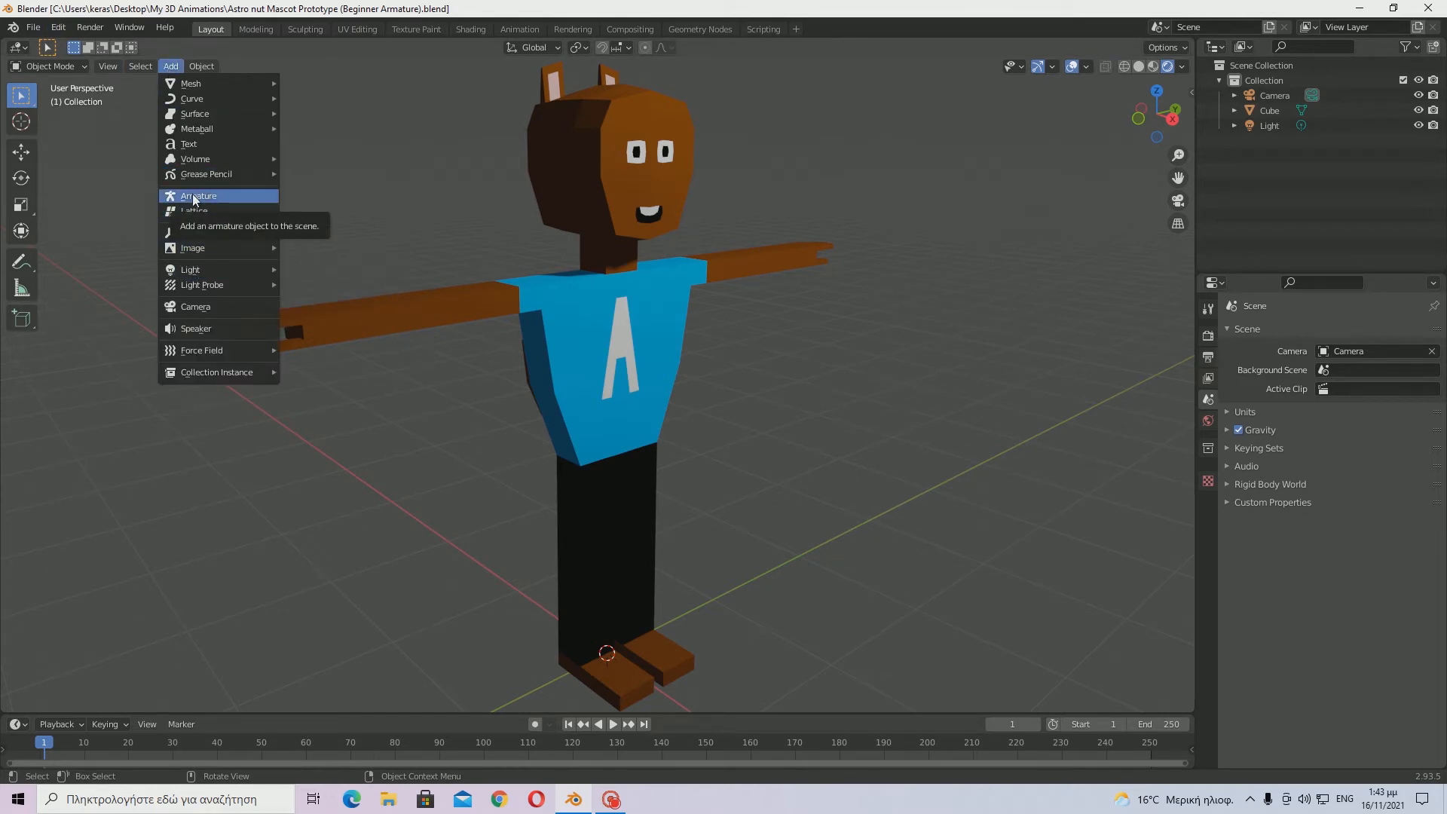
{"action": "left_click", "coordinate": [194, 197]}
- Examine the new armature bone between the character's legs from the back, side and front
{"action": "middle_click_drag", "start_coordinate": [517, 359], "coordinate": [465, 241]}
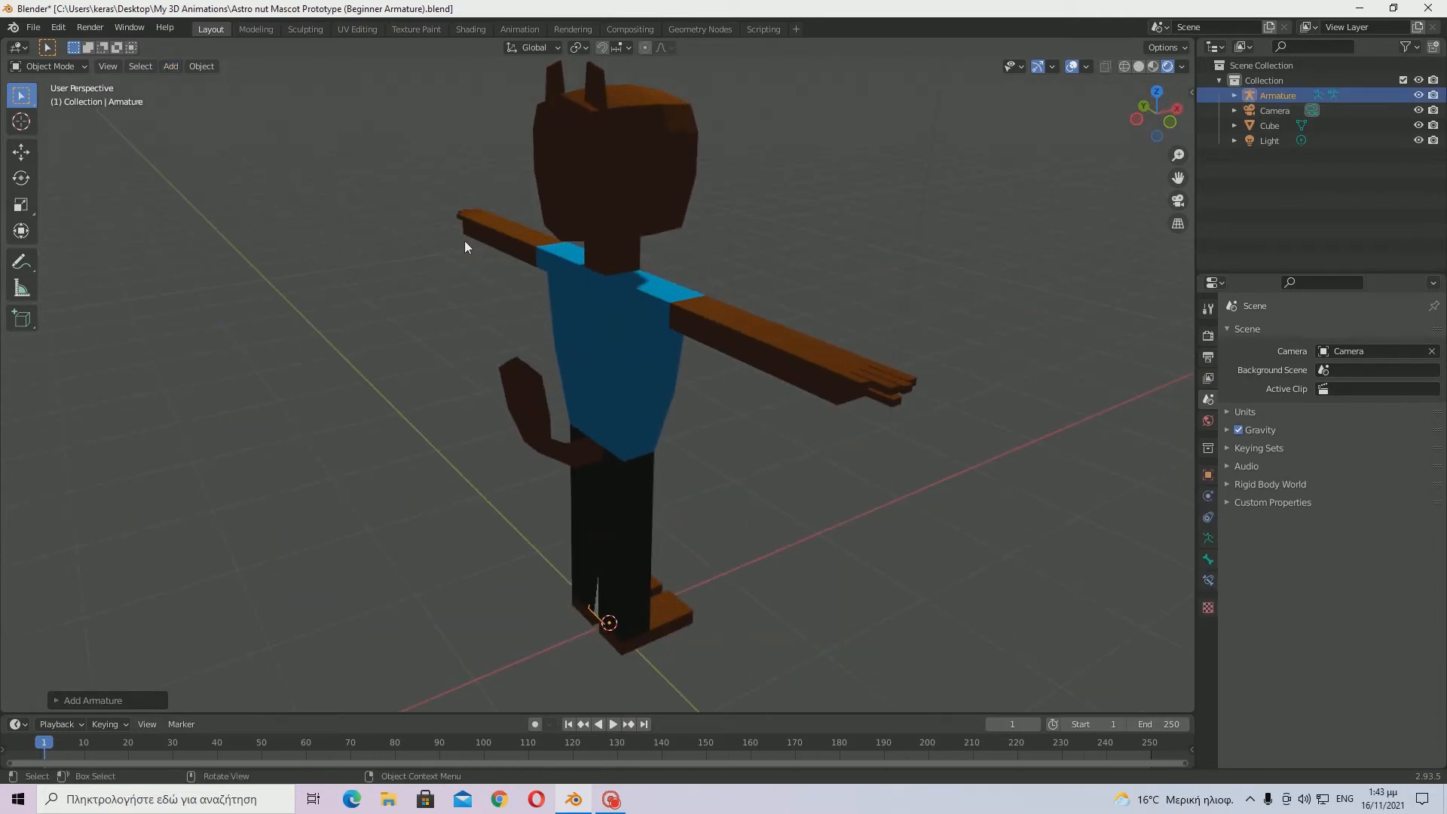
{"action": "left_click", "coordinate": [172, 67]}
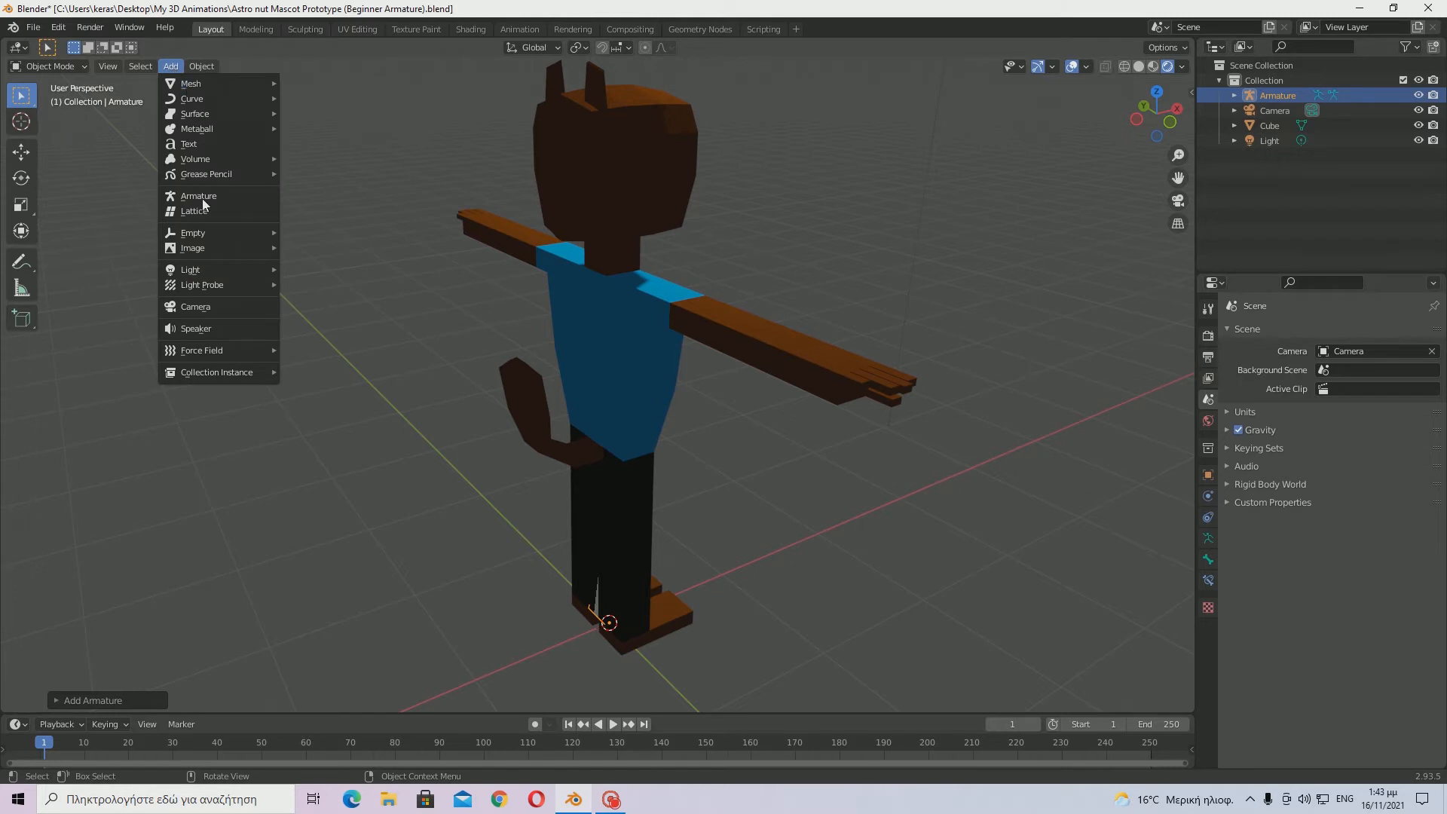
{"action": "left_click", "coordinate": [170, 68]}
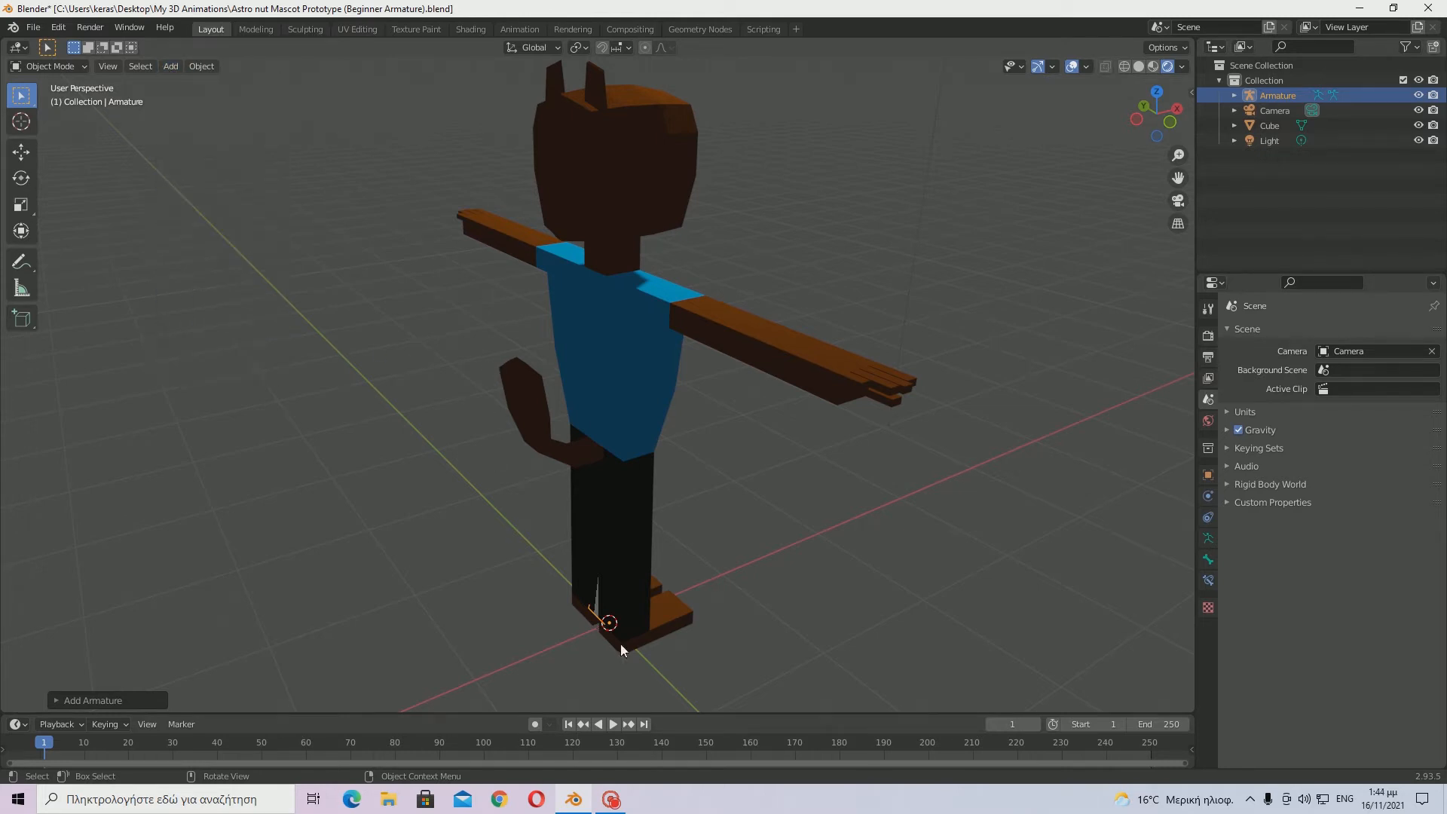
{"action": "middle_click_drag", "start_coordinate": [621, 644], "coordinate": [654, 556]}
{"action": "middle_click_drag", "start_coordinate": [699, 421], "coordinate": [734, 558]}
{"action": "scroll", "coordinate": [696, 481], "scroll_direction": "up", "scroll_amount": 7}
{"action": "scroll", "coordinate": [696, 481], "scroll_direction": "down", "scroll_amount": 3}
{"action": "scroll", "coordinate": [639, 568], "scroll_direction": "down", "scroll_amount": 4}
{"action": "scroll", "coordinate": [643, 554], "scroll_direction": "up", "scroll_amount": 3}
{"action": "middle_click_drag", "start_coordinate": [647, 537], "coordinate": [601, 541]}
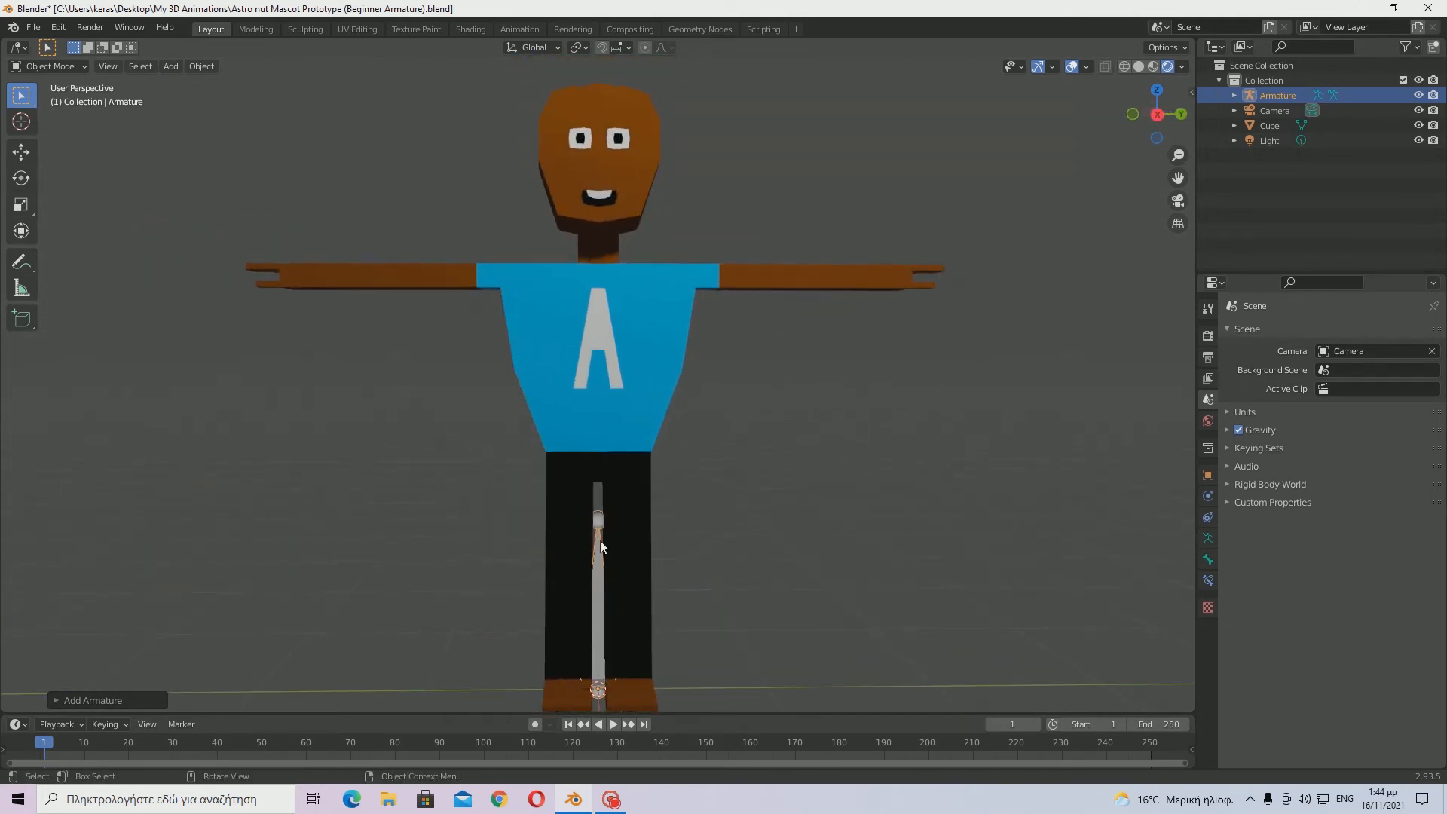
{"action": "middle_click_drag", "start_coordinate": [599, 272], "coordinate": [613, 200]}
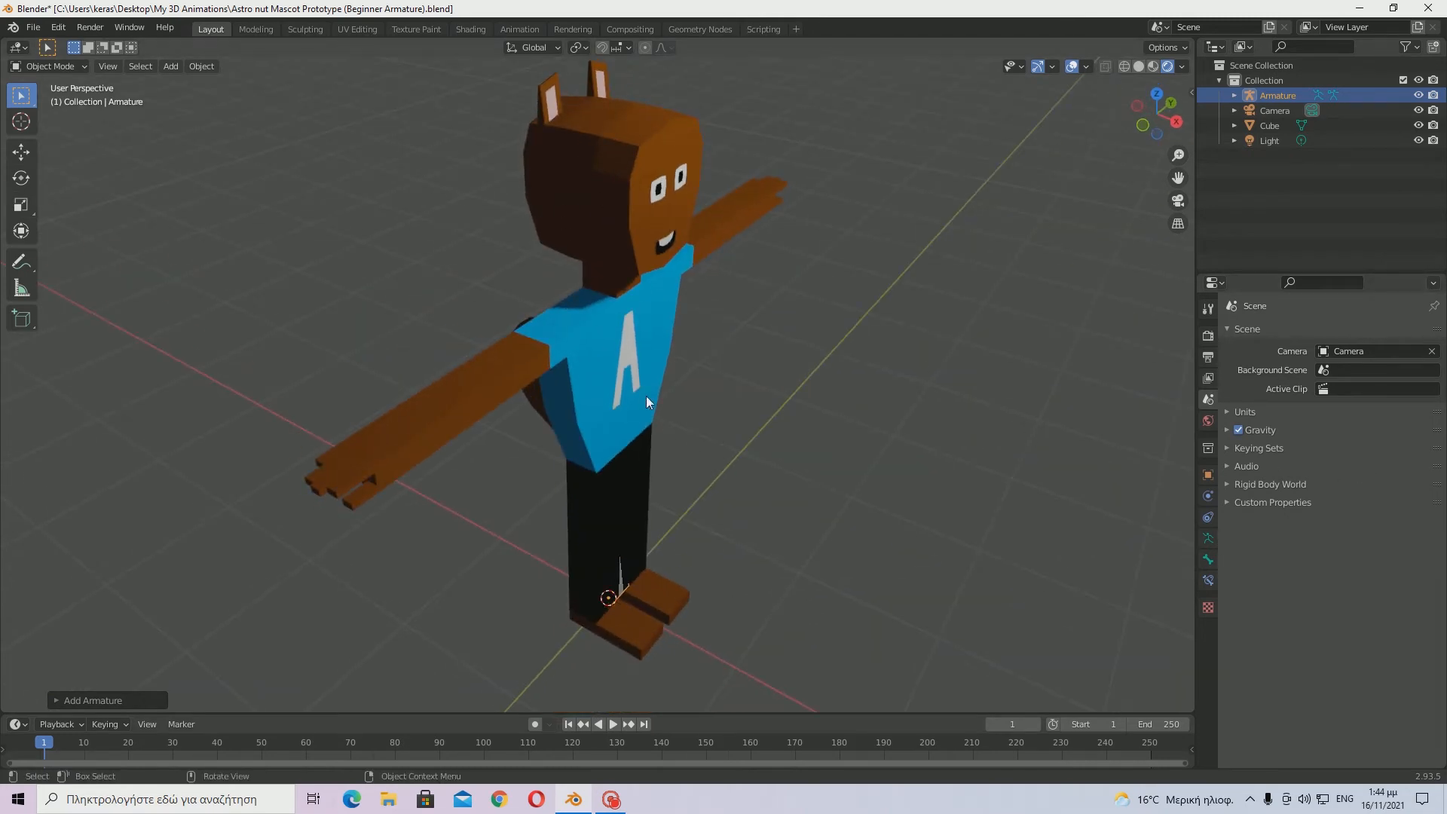
{"action": "middle_click_drag", "start_coordinate": [910, 505], "coordinate": [656, 415]}
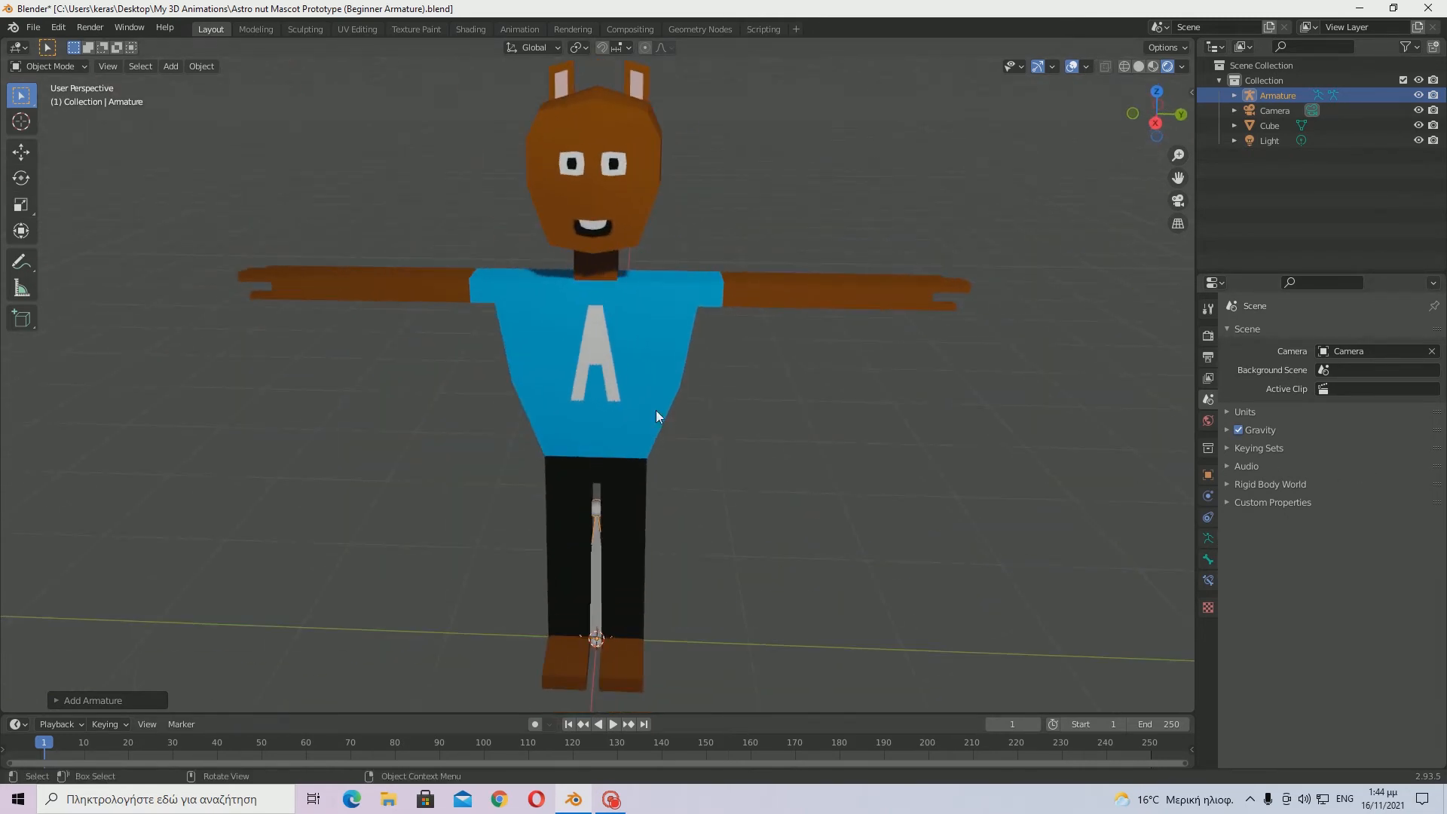
- Hide the character mesh to expose the armature bone, and show the mesh again
{"action": "left_click", "coordinate": [611, 385]}
{"action": "key", "text": "h"}
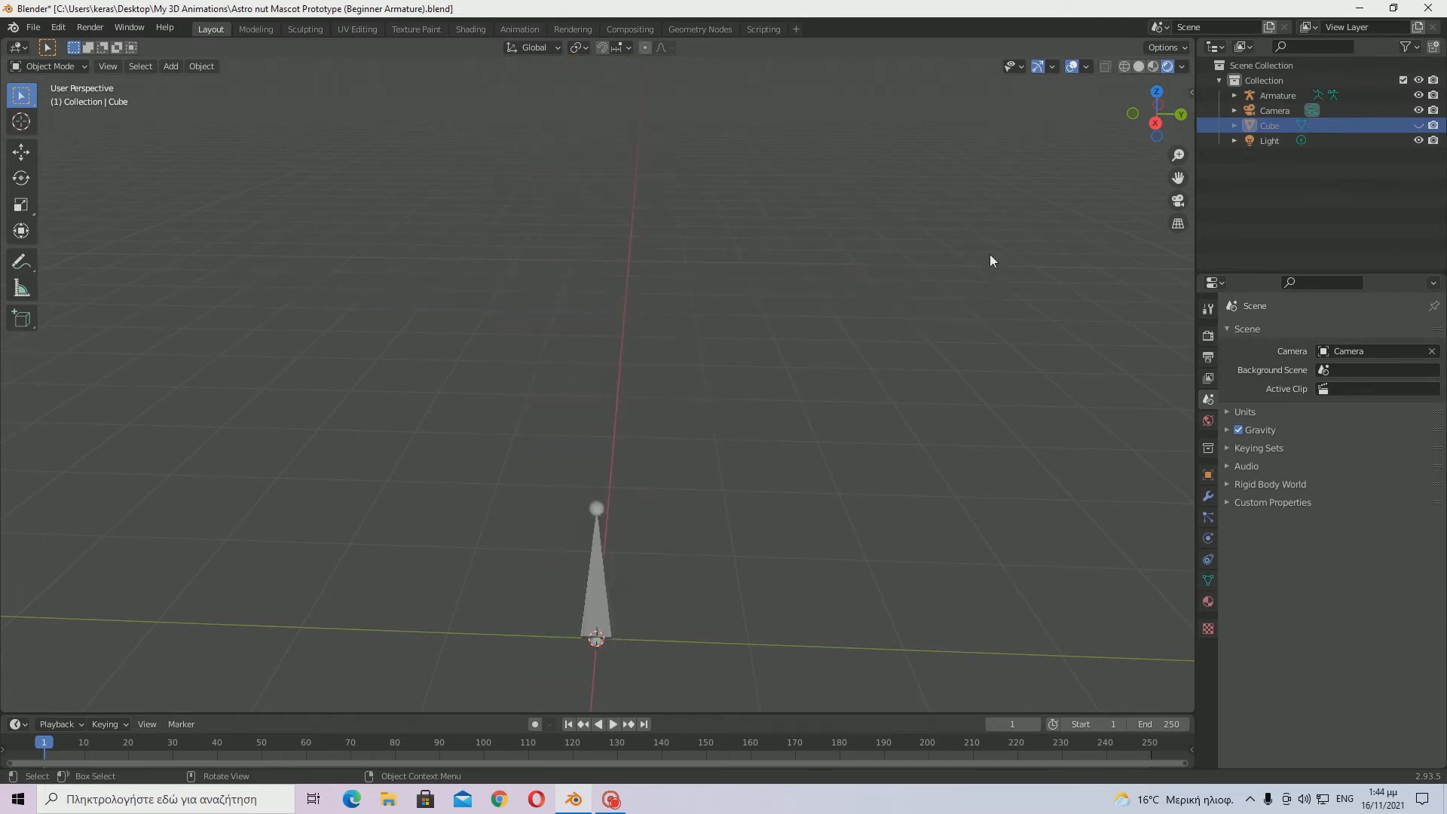
{"action": "left_click", "coordinate": [1419, 125]}
{"action": "left_click", "coordinate": [1419, 125]}
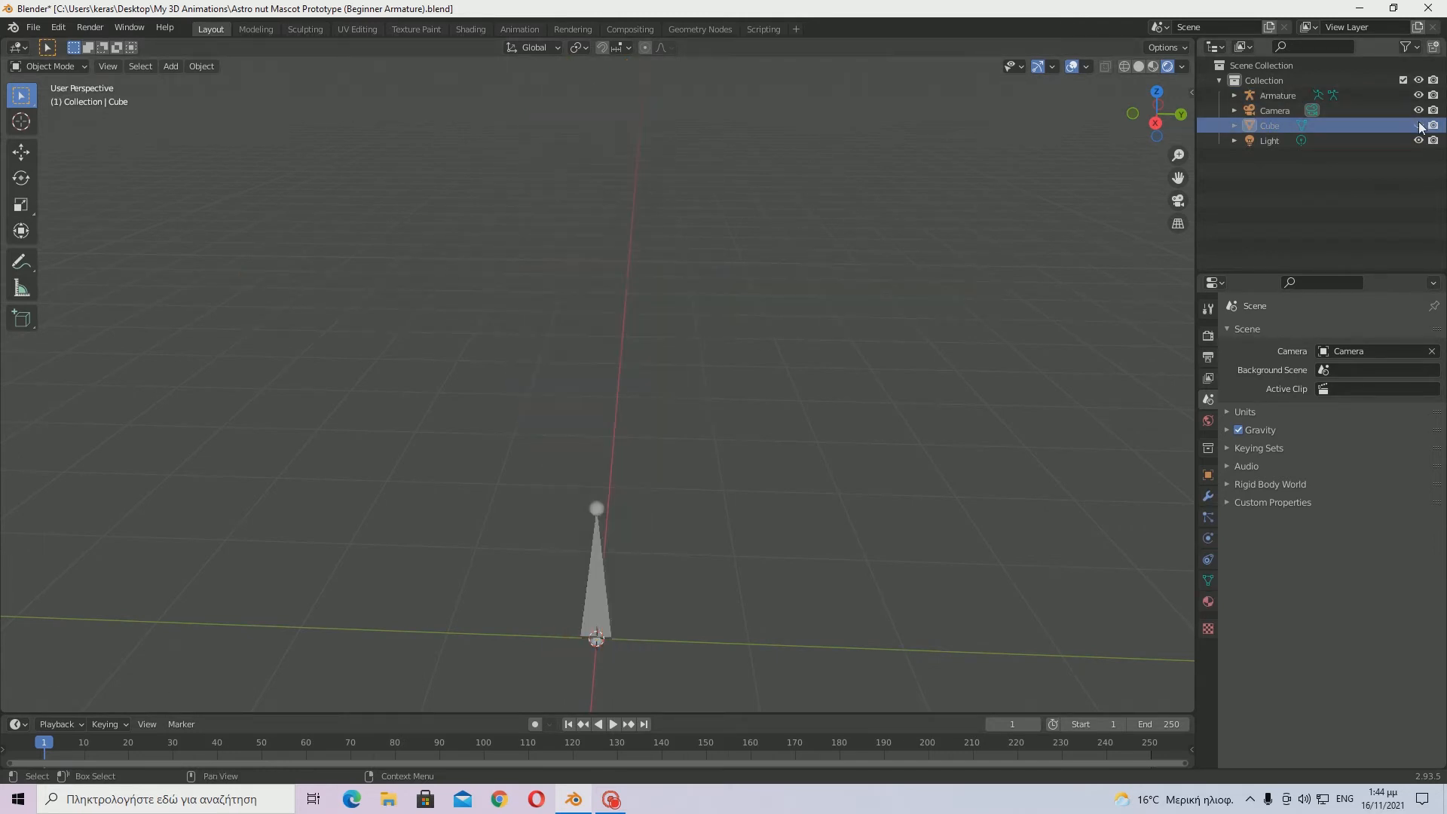
{"action": "left_click", "coordinate": [1419, 125]}
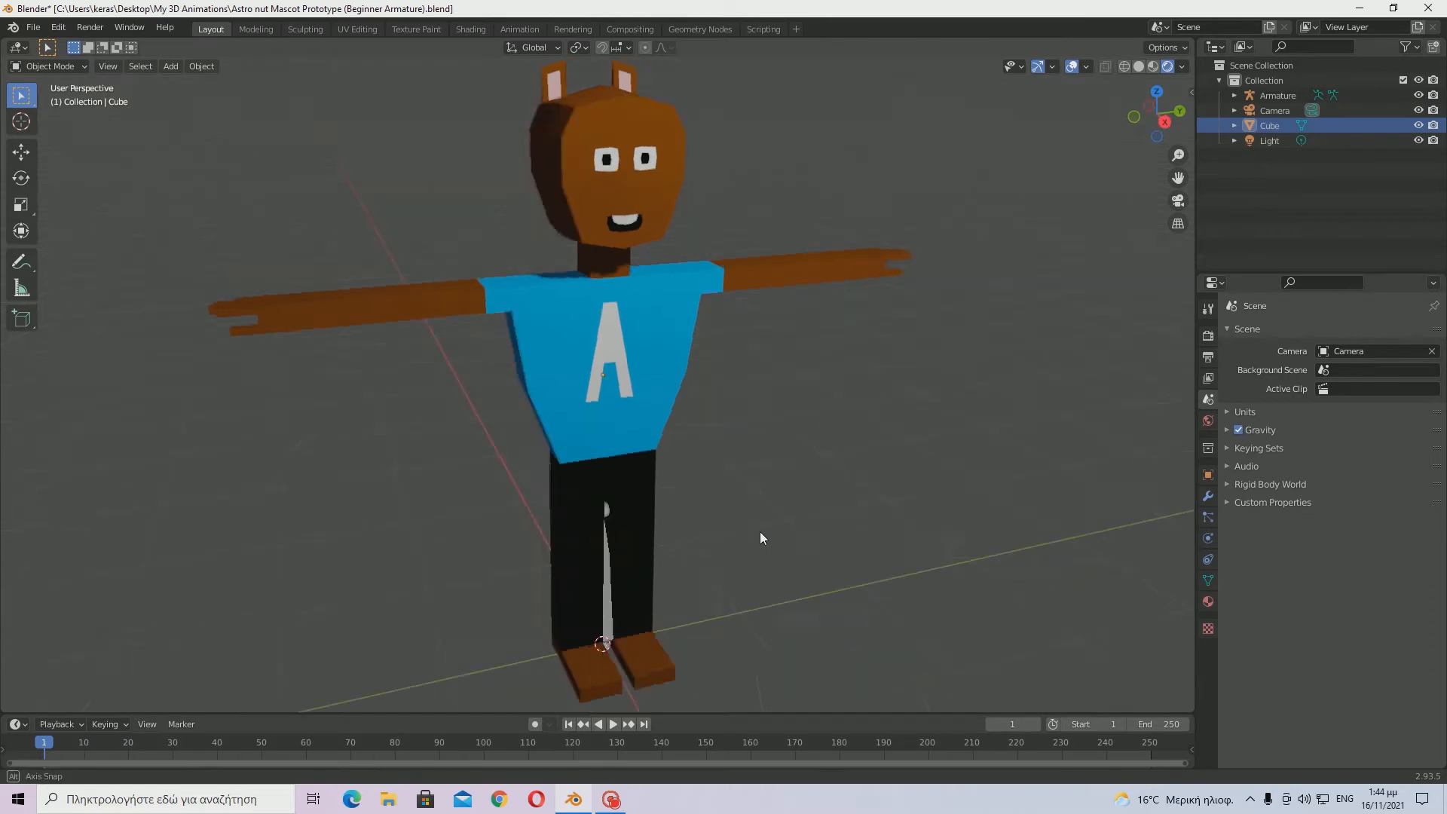
{"action": "middle_click_drag", "start_coordinate": [760, 531], "coordinate": [896, 520]}
{"action": "middle_click_drag", "start_coordinate": [566, 383], "coordinate": [683, 388]}
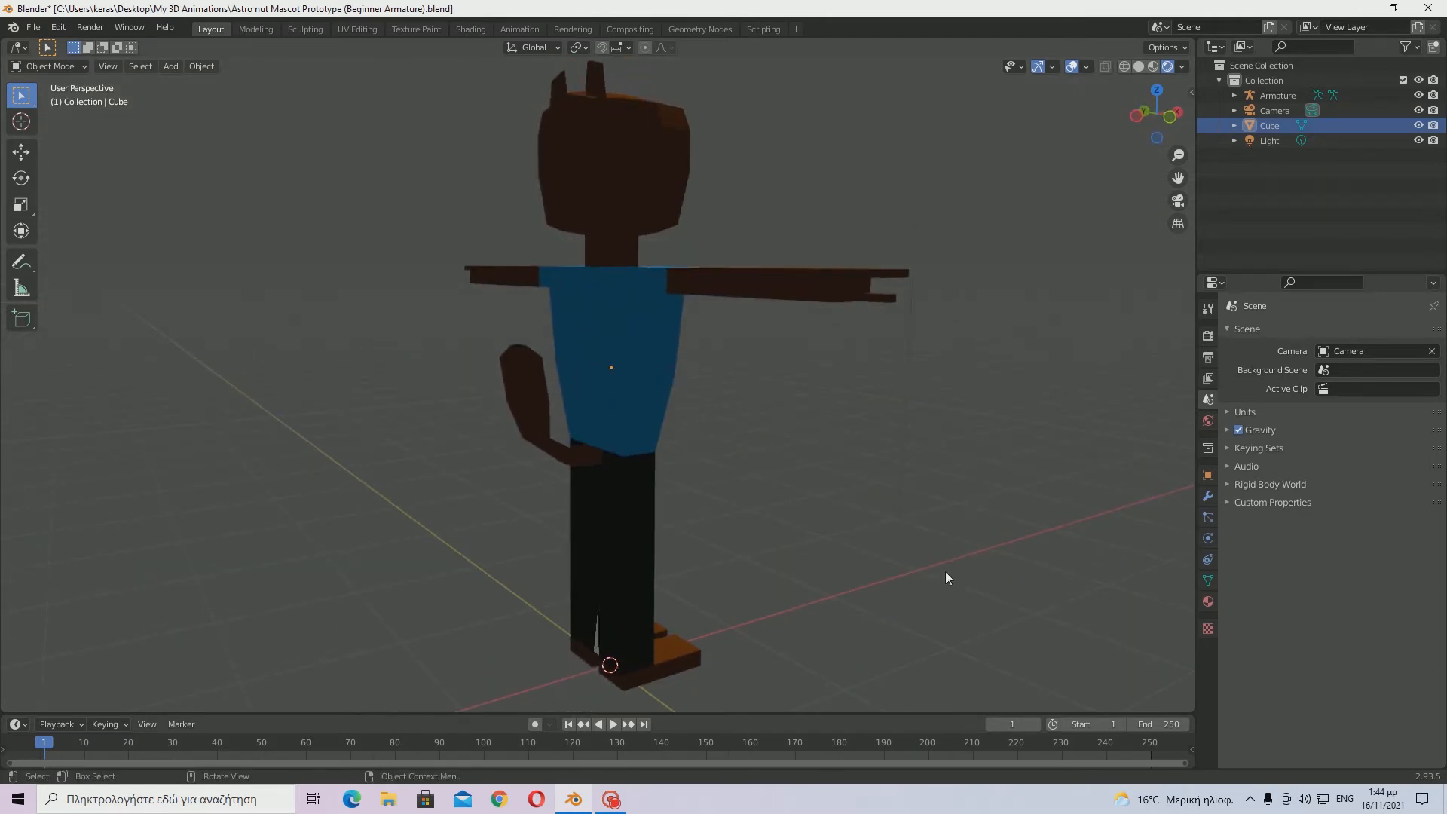
{"action": "middle_click_drag", "start_coordinate": [946, 573], "coordinate": [693, 553]}
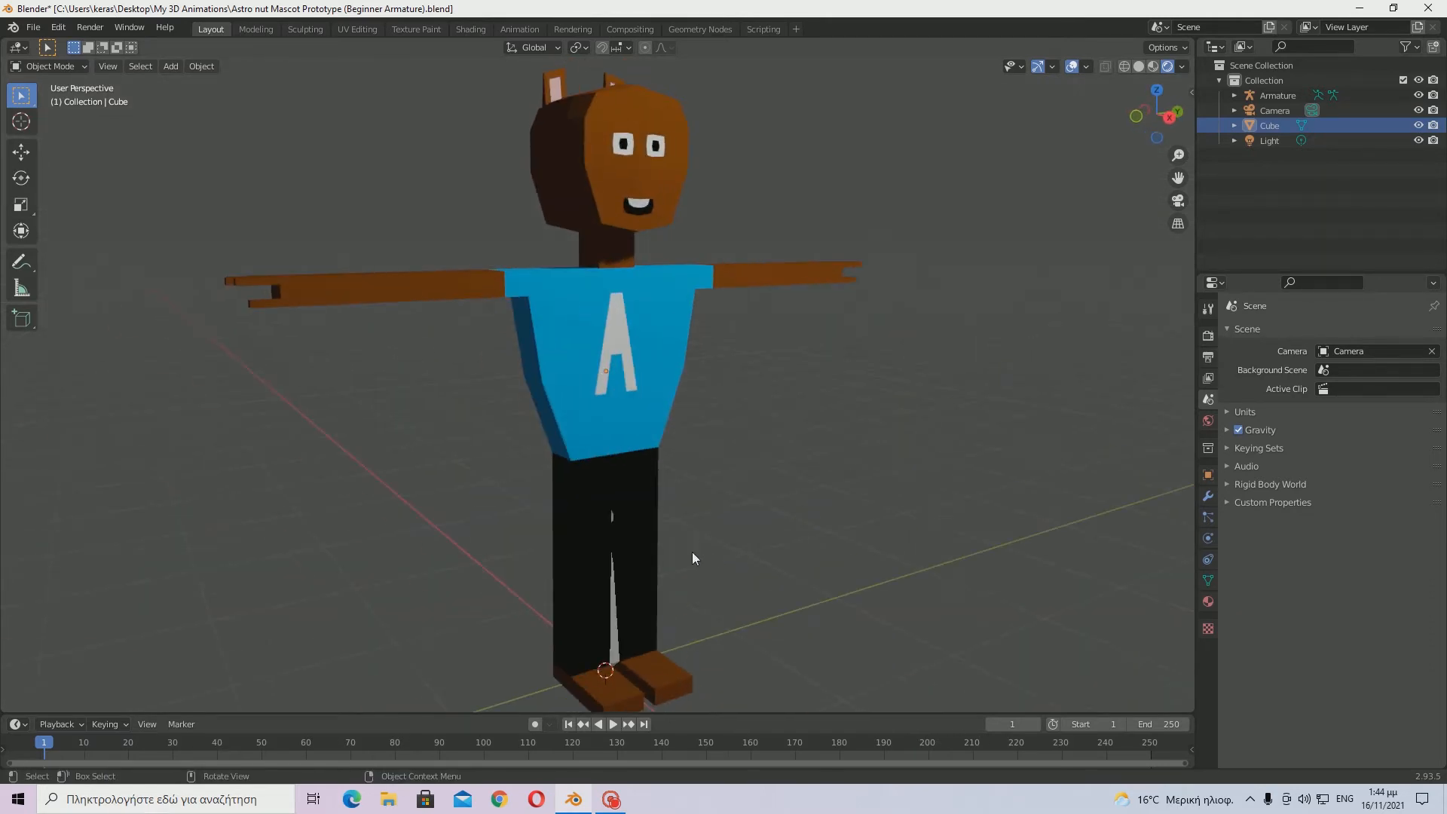
- Select the armature and enable its In Front viewport display option so the bone draws over the mesh
{"action": "left_click", "coordinate": [613, 605]}
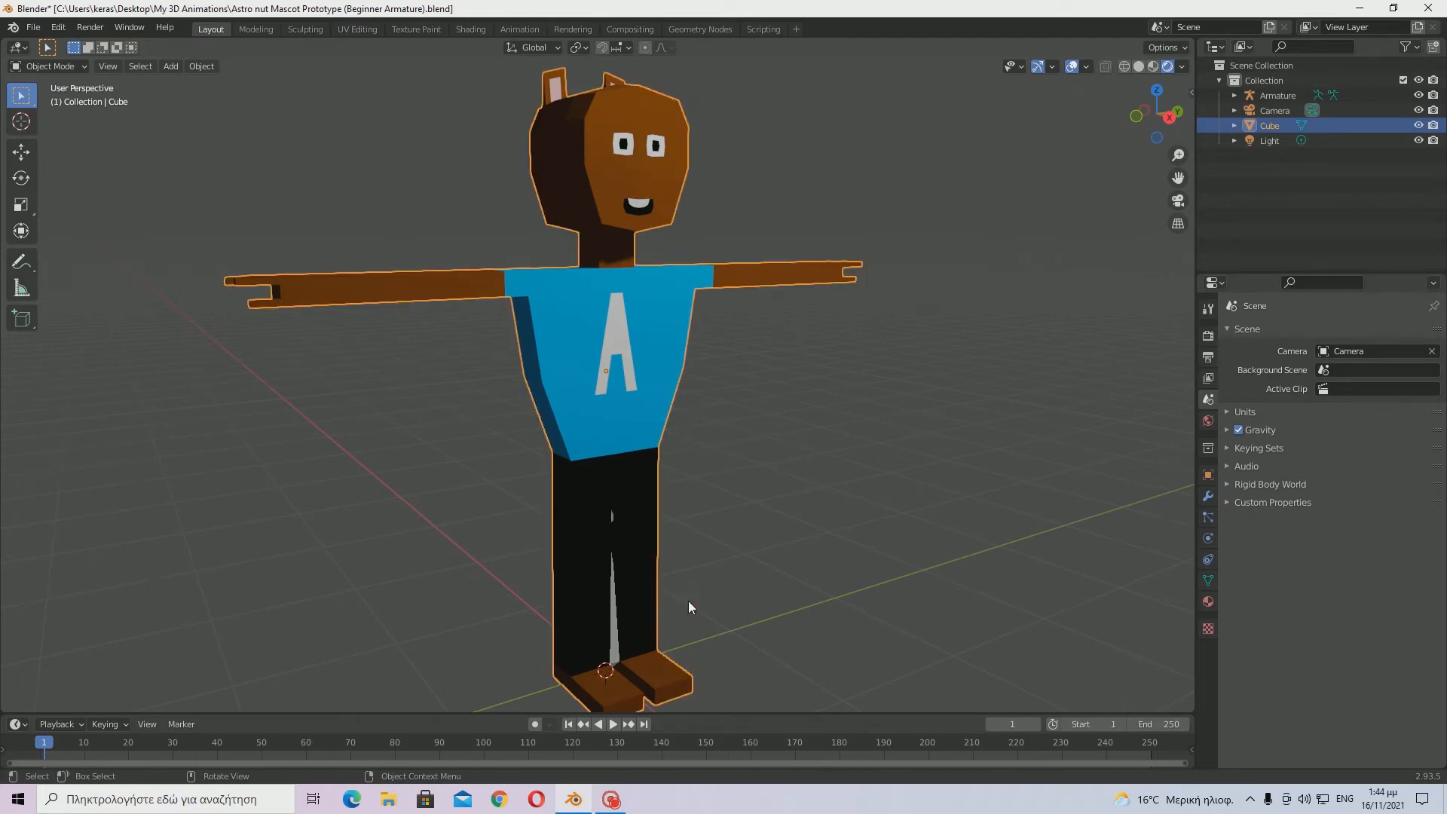
{"action": "left_click", "coordinate": [614, 608]}
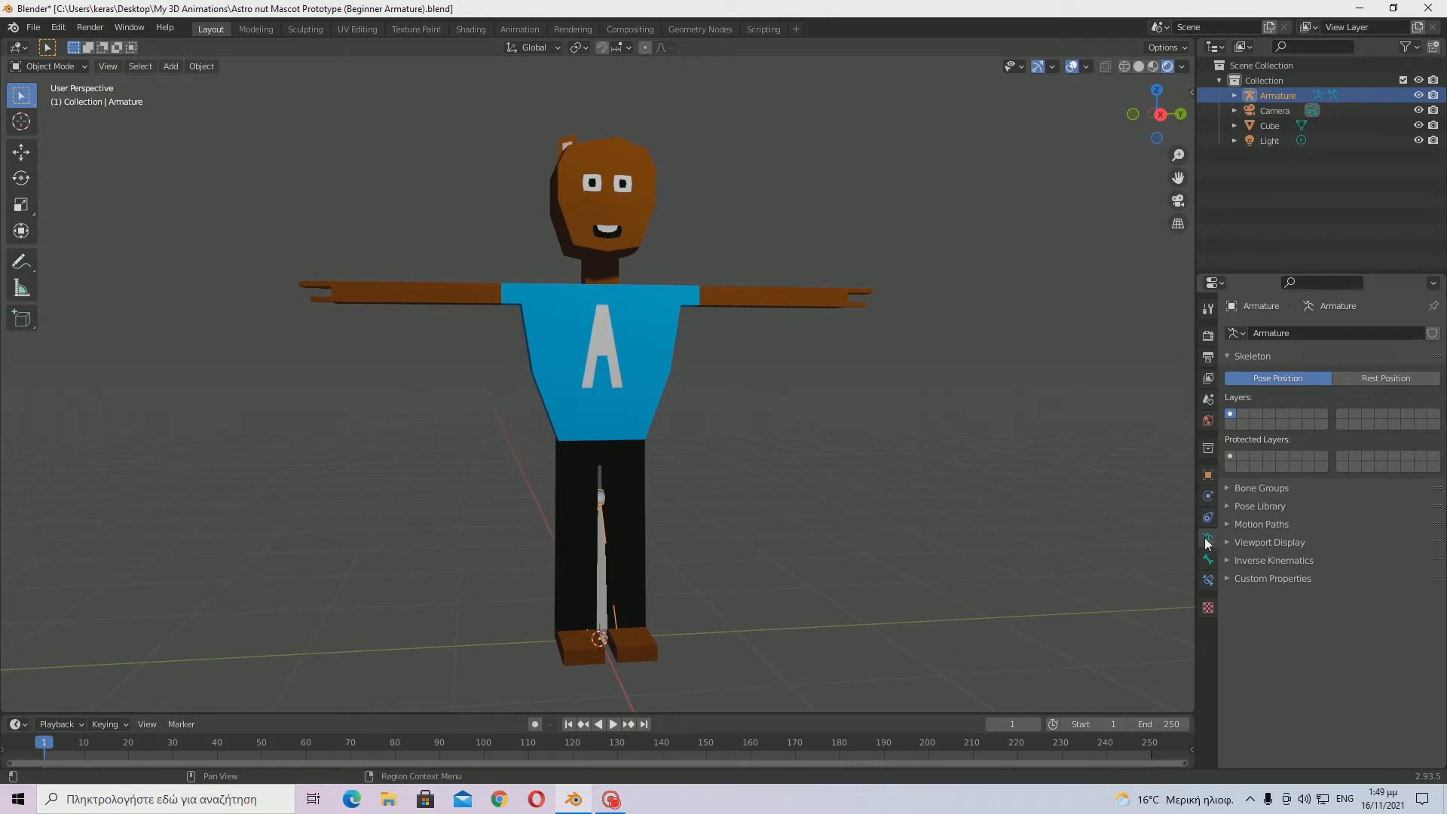
{"action": "left_click", "coordinate": [1250, 542]}
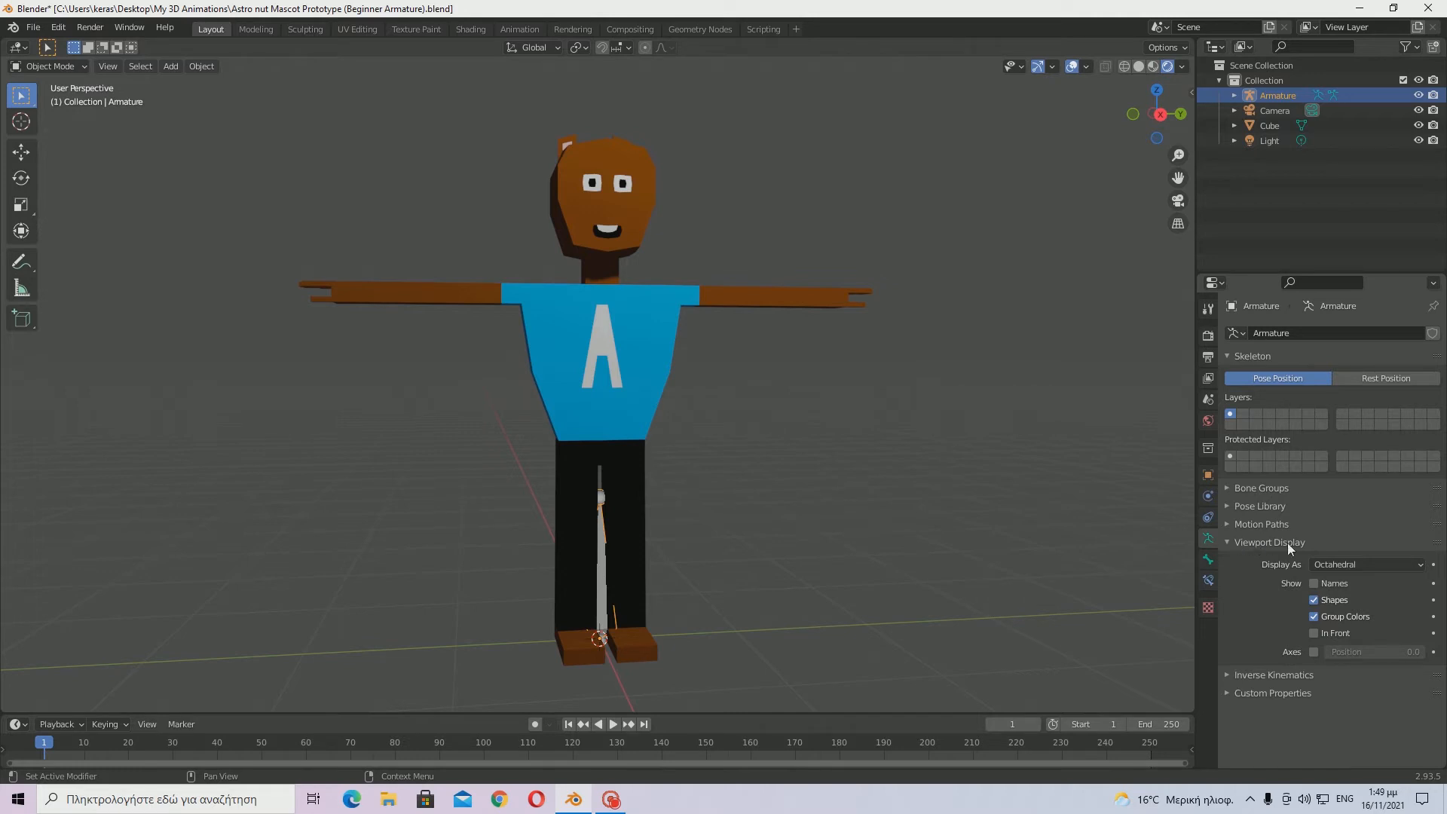
{"action": "left_click", "coordinate": [1314, 634]}
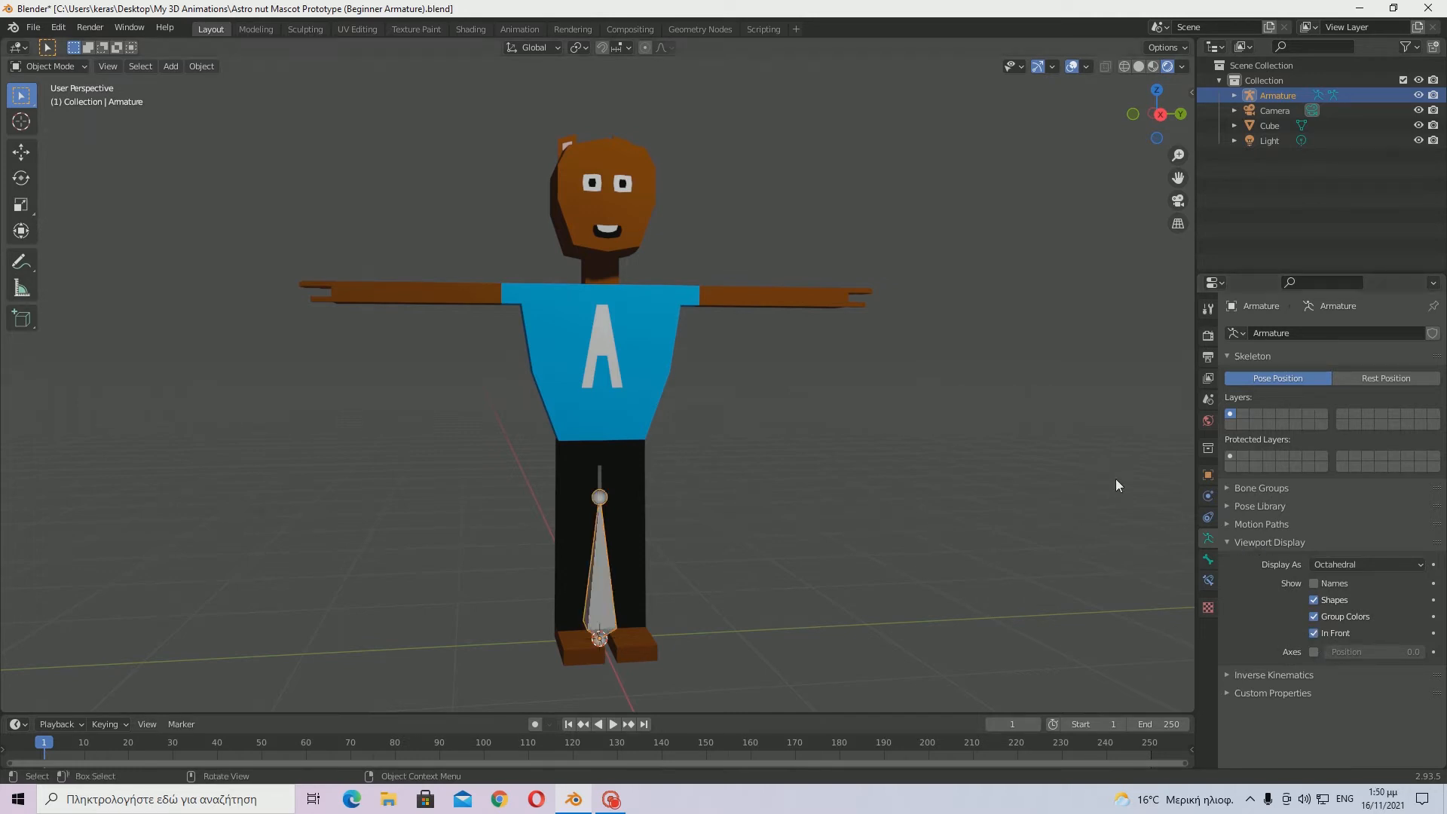
{"action": "left_click", "coordinate": [1264, 543]}
{"action": "middle_click_drag", "start_coordinate": [640, 537], "coordinate": [617, 555]}
{"action": "scroll", "coordinate": [626, 581], "scroll_direction": "down", "scroll_amount": 7}
{"action": "scroll", "coordinate": [626, 581], "scroll_direction": "up", "scroll_amount": 3}
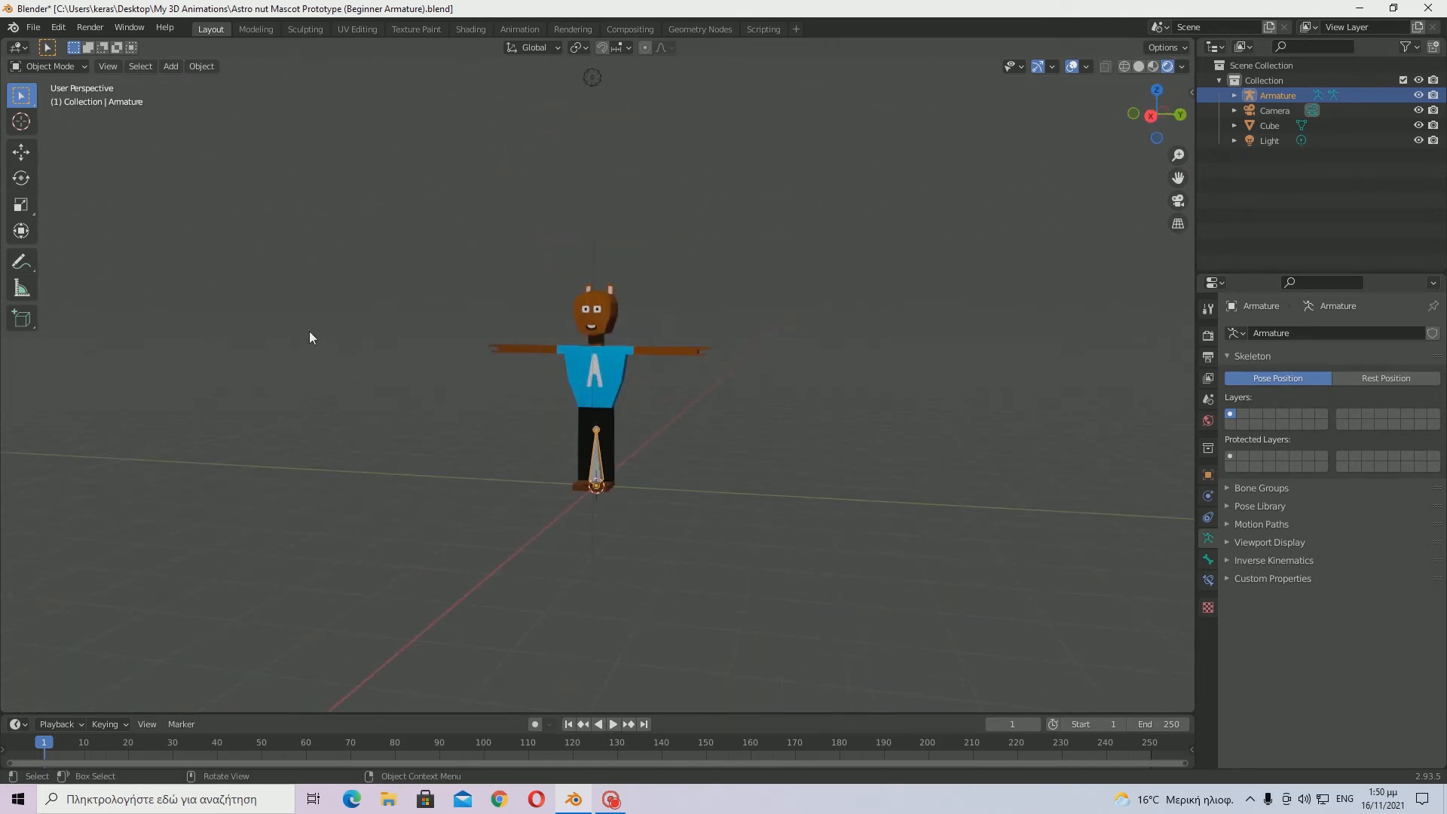
{"action": "left_click_drag", "start_coordinate": [295, 195], "coordinate": [821, 520]}
{"action": "left_click", "coordinate": [822, 520]}
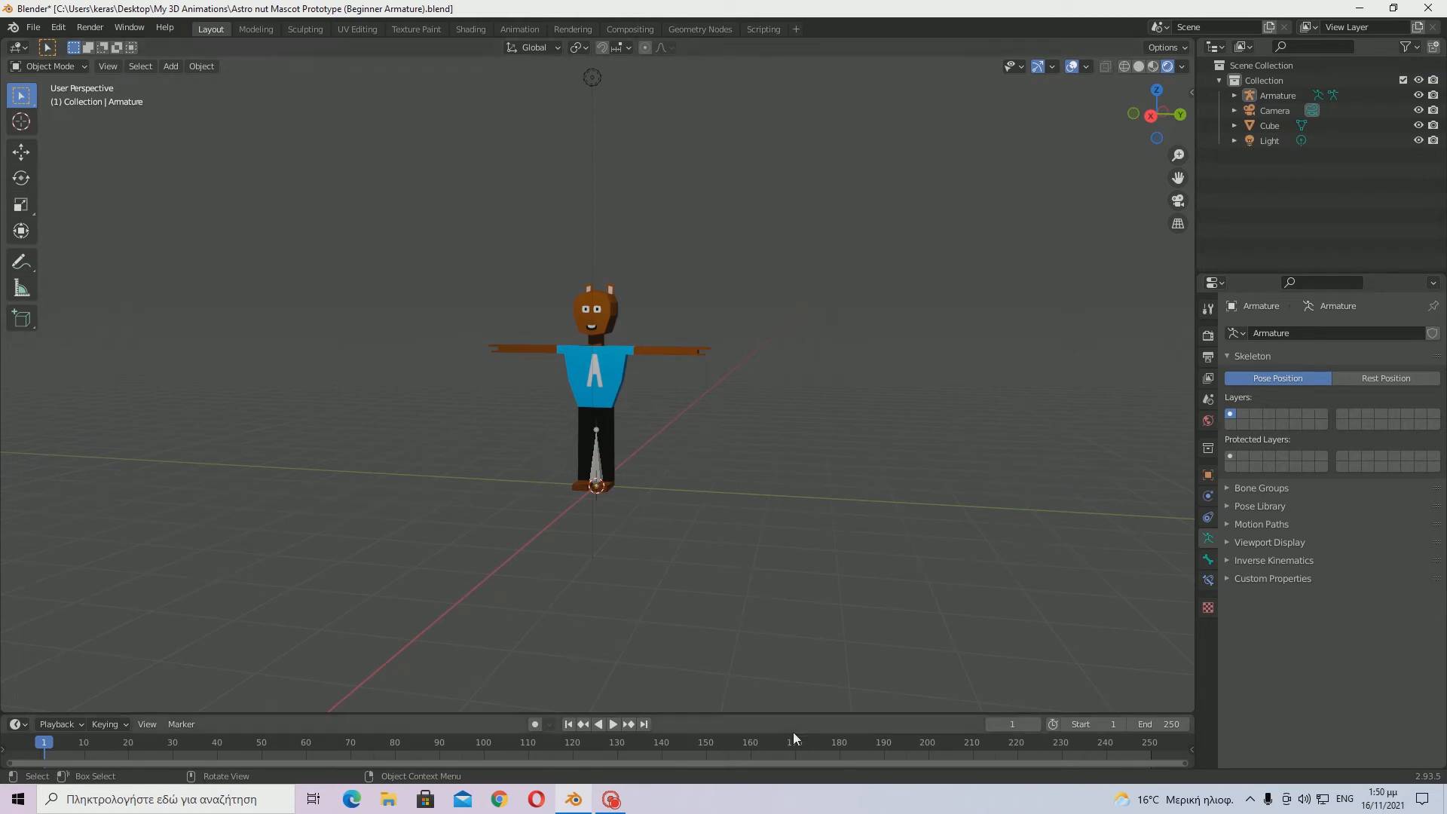
{"action": "middle_click_drag", "start_coordinate": [736, 430], "coordinate": [1011, 411]}
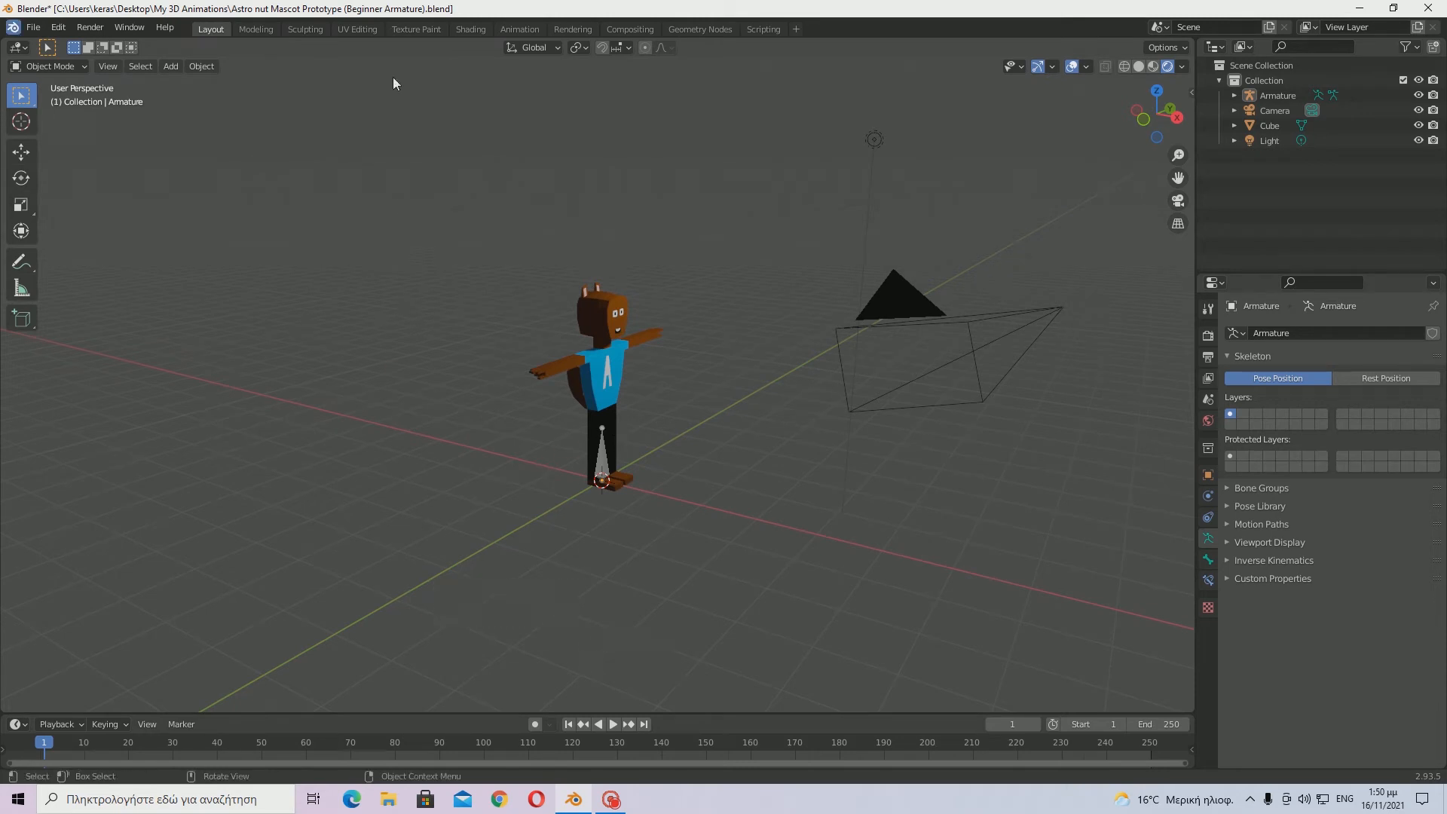
{"action": "middle_click_drag", "start_coordinate": [392, 367], "coordinate": [1159, 511]}
- Select the armature and, in right orthographic view, move it up the Z axis about 1.47 m into the character's torso
{"action": "left_click", "coordinate": [592, 587]}
{"action": "left_click", "coordinate": [1209, 475]}
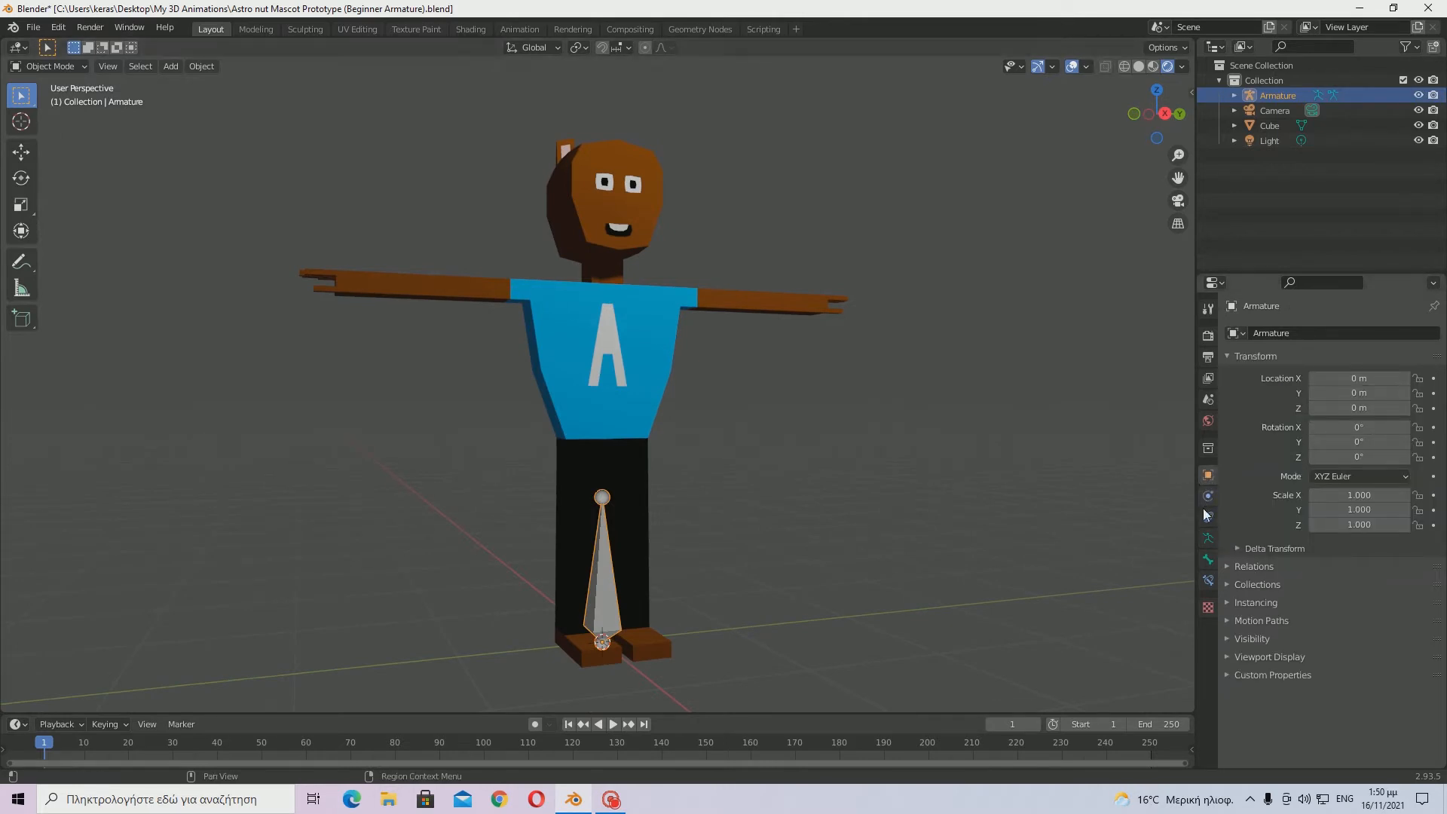
{"action": "middle_click_drag", "start_coordinate": [935, 495], "coordinate": [863, 485]}
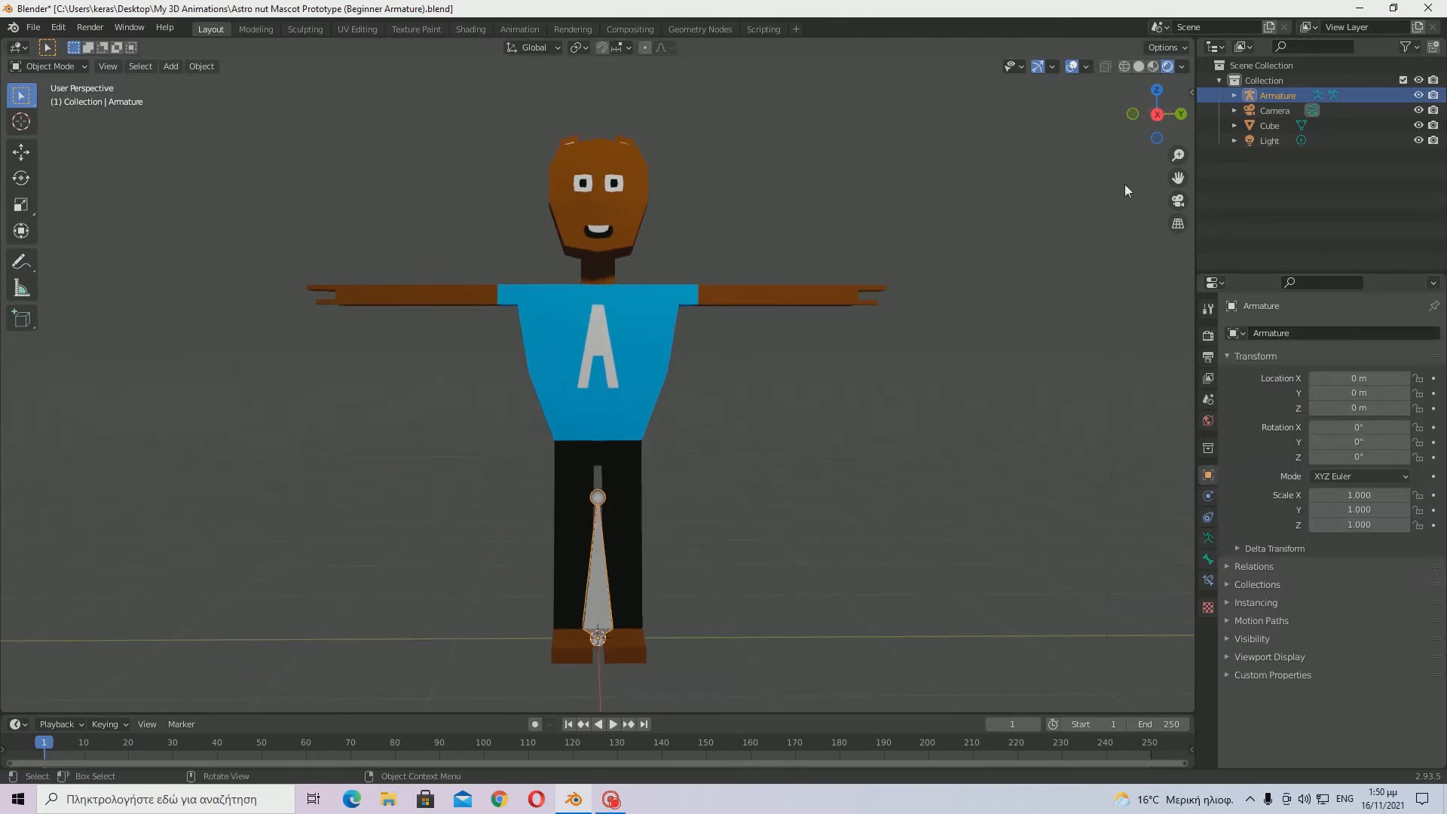
{"action": "left_click", "coordinate": [1155, 117]}
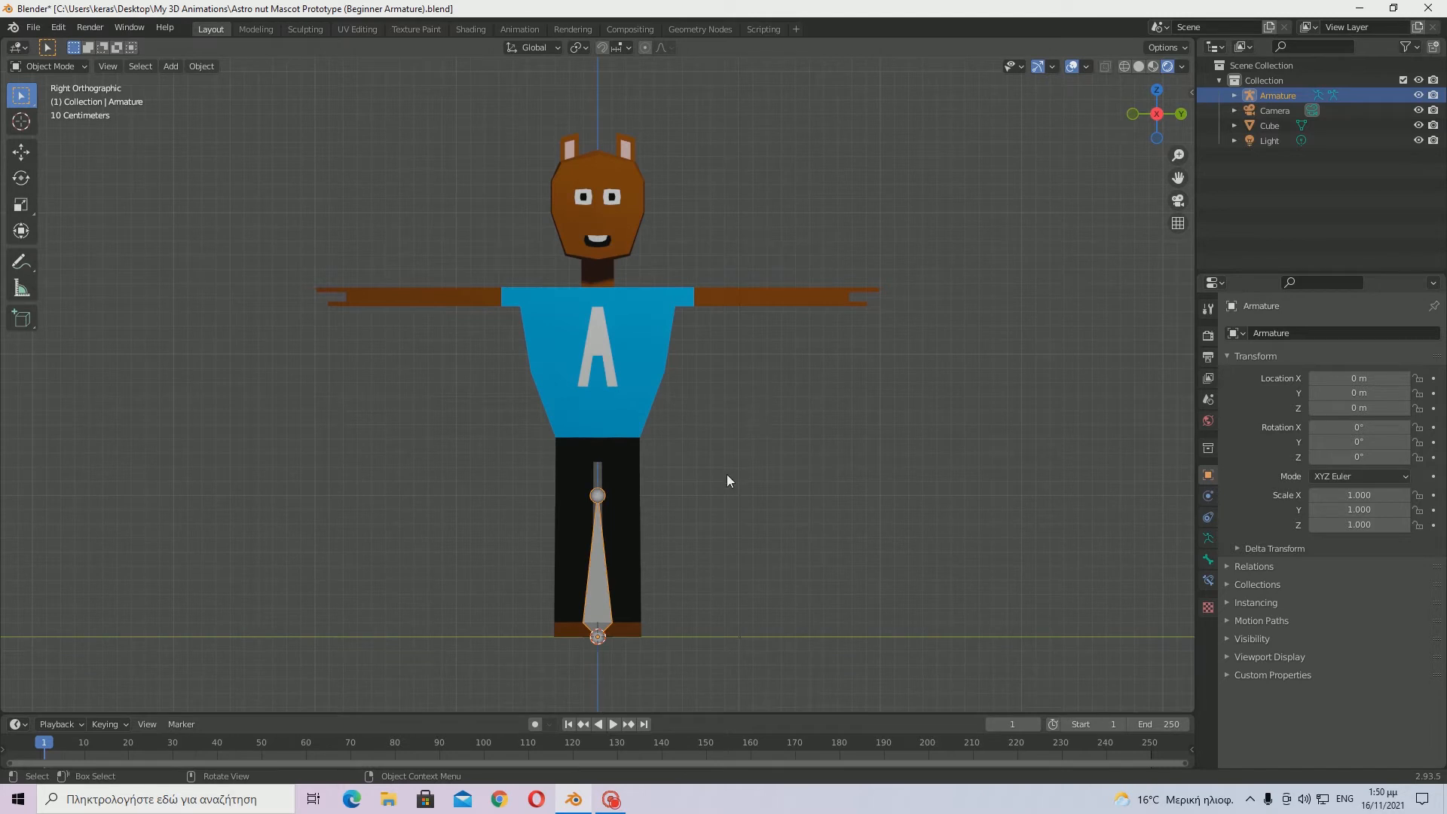
{"action": "left_click", "coordinate": [1158, 114]}
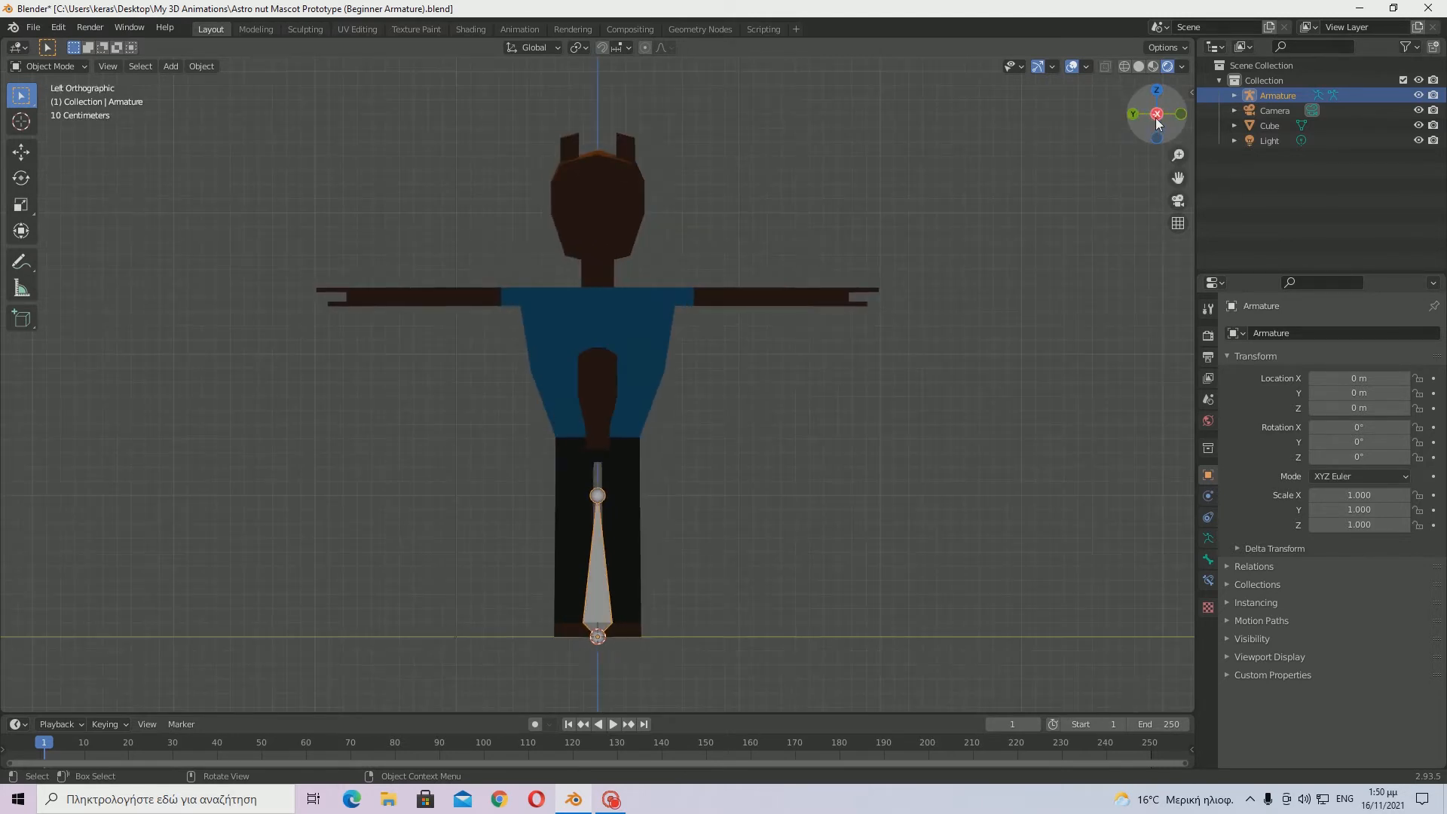
{"action": "left_click", "coordinate": [1158, 115]}
{"action": "key", "text": "g"}
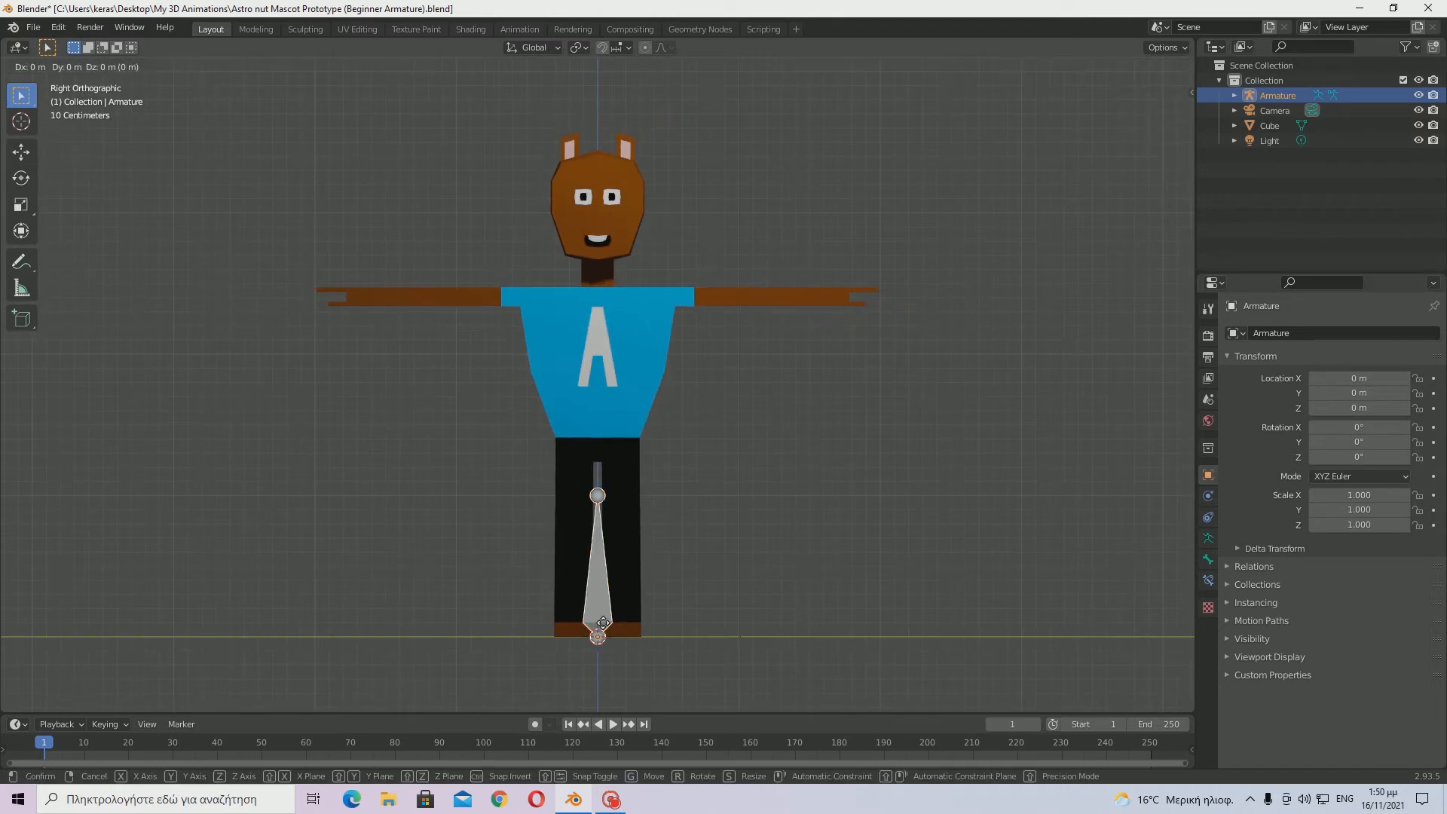
{"action": "key", "text": "z"}
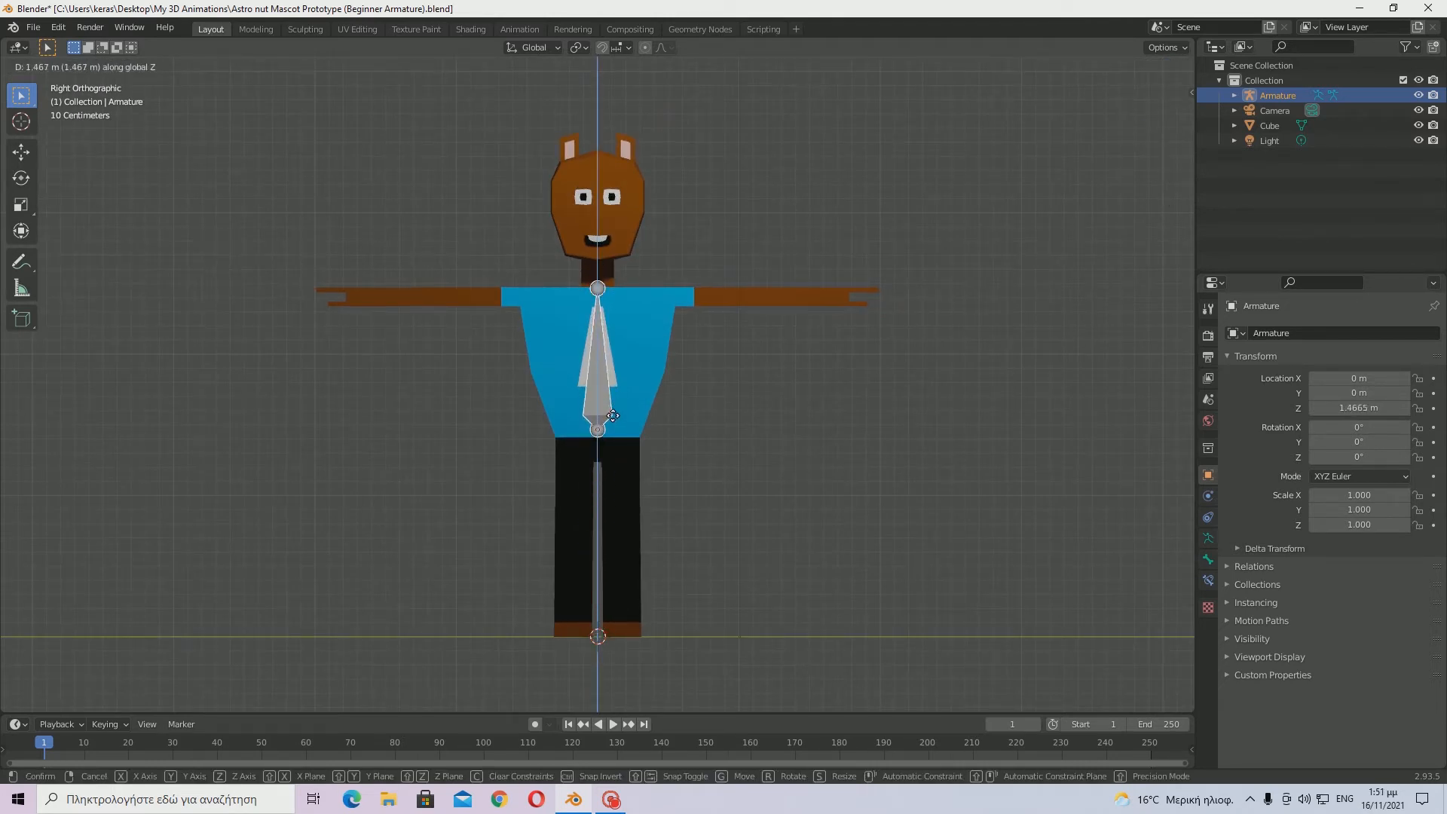
{"action": "left_click", "coordinate": [613, 417]}
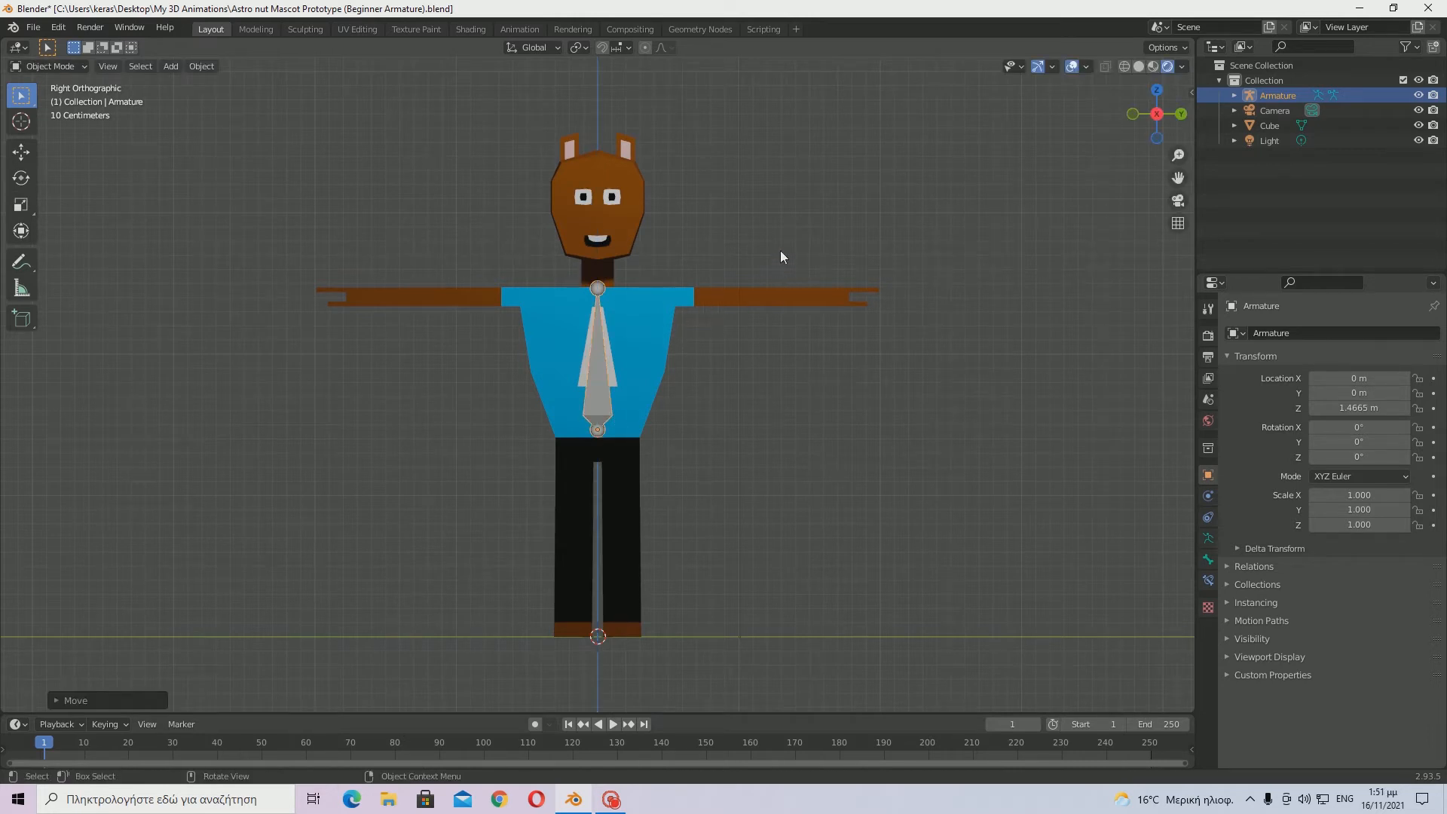
- Scale the armature uniformly down to about 0.936 so its bone fits within the torso
{"action": "key", "text": "s"}
{"action": "left_click", "coordinate": [738, 235]}
{"action": "middle_click_drag", "start_coordinate": [672, 430], "coordinate": [690, 471]}
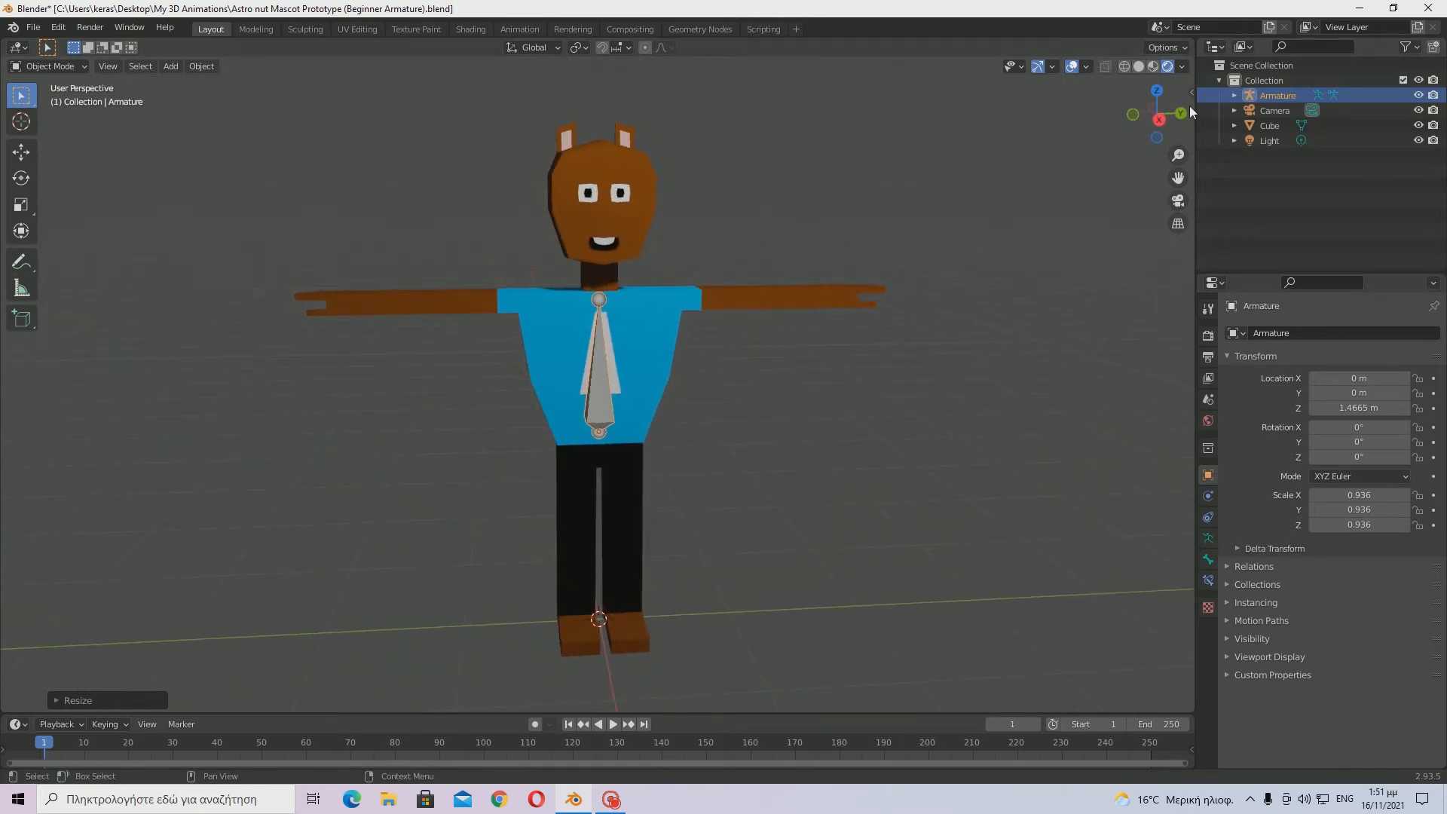
{"action": "left_click", "coordinate": [1160, 121]}
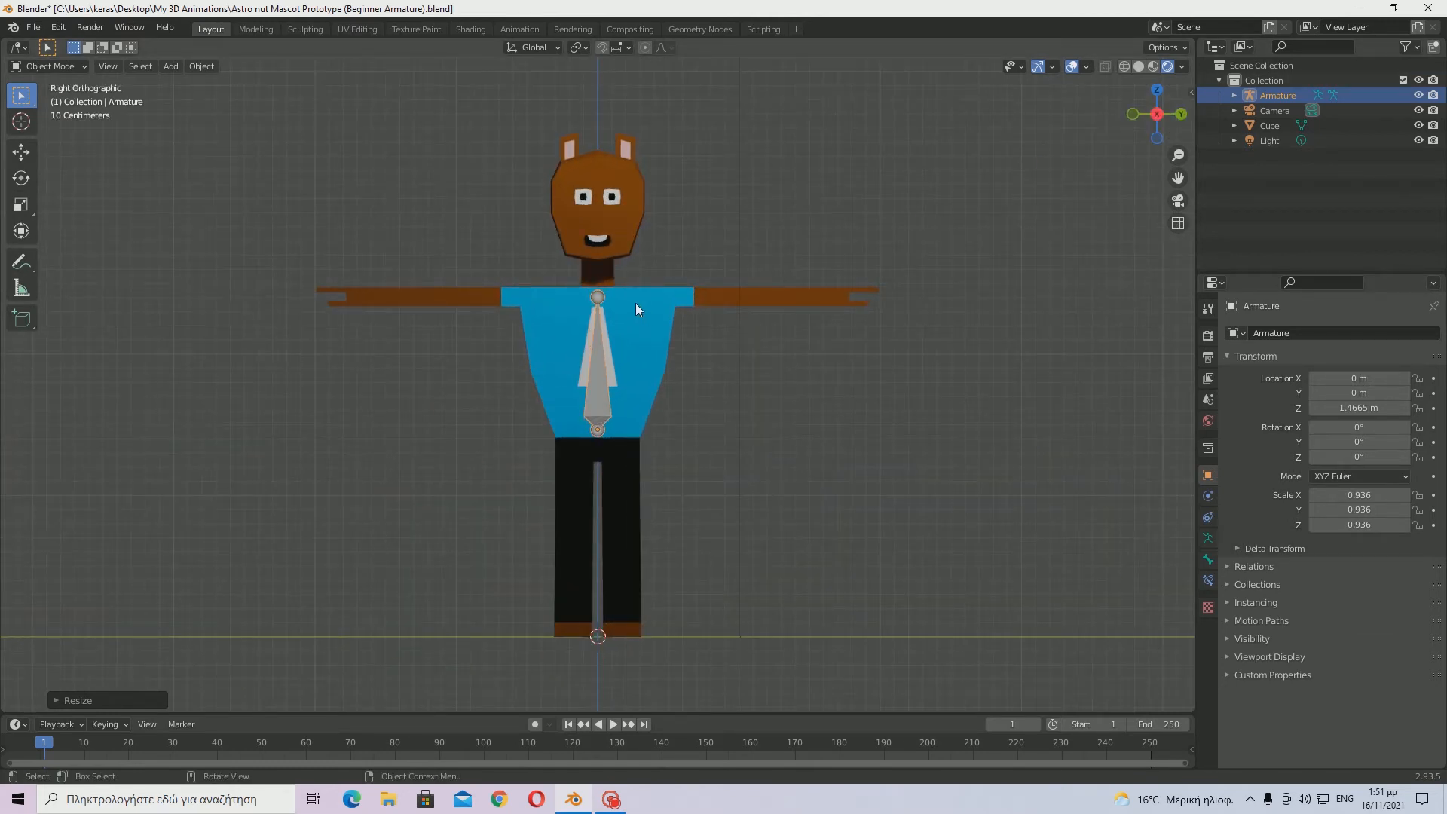
- Enter Edit Mode on the armature and try extruding a bone from the torso bone's upper end along the Y axis toward one arm
{"action": "key", "text": "Tab"}
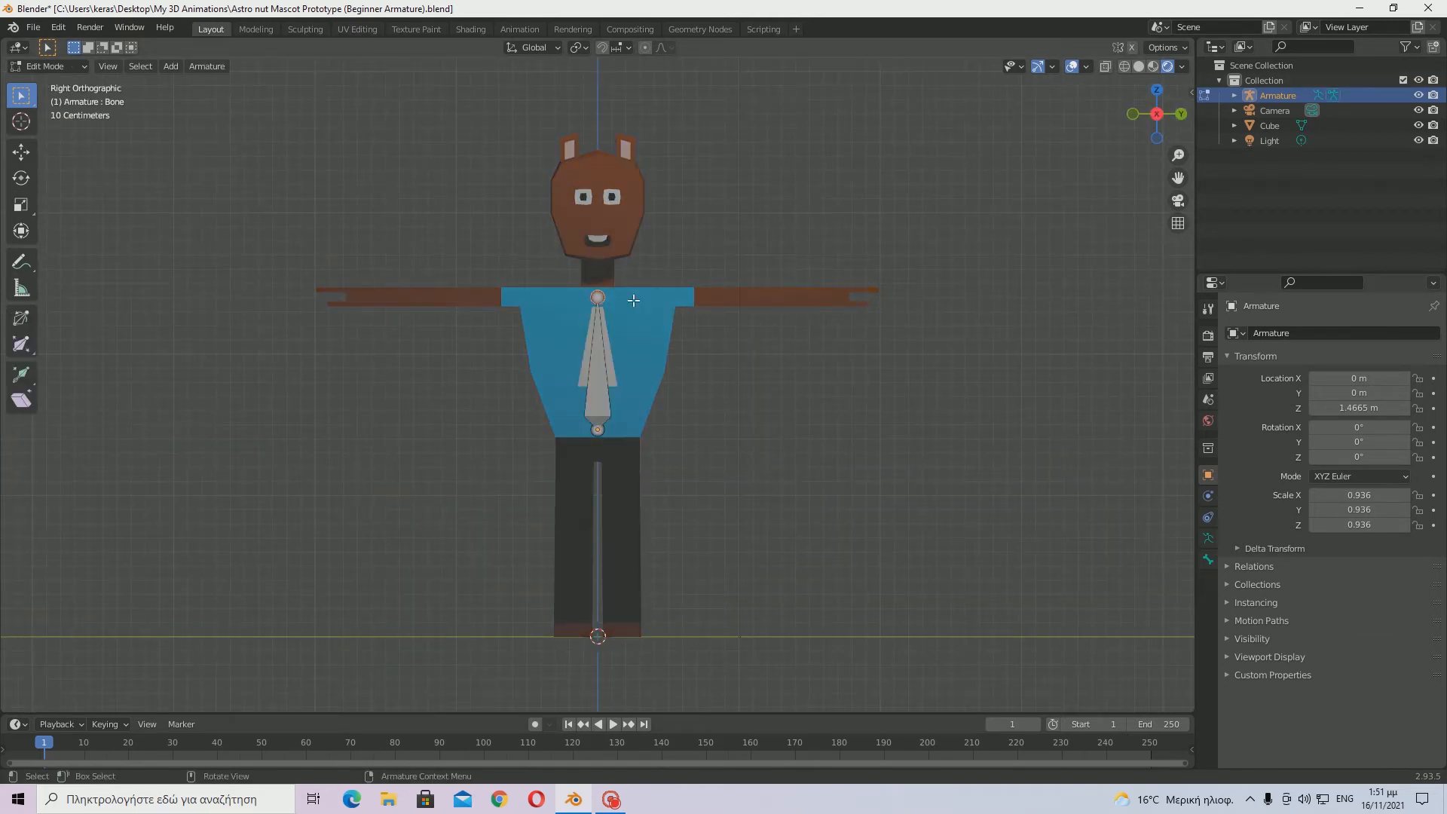
{"action": "key", "text": "g"}
{"action": "right_click", "coordinate": [750, 318]}
{"action": "scroll", "coordinate": [662, 316], "scroll_direction": "up", "scroll_amount": 4}
{"action": "scroll", "coordinate": [662, 301], "scroll_direction": "down", "scroll_amount": 3}
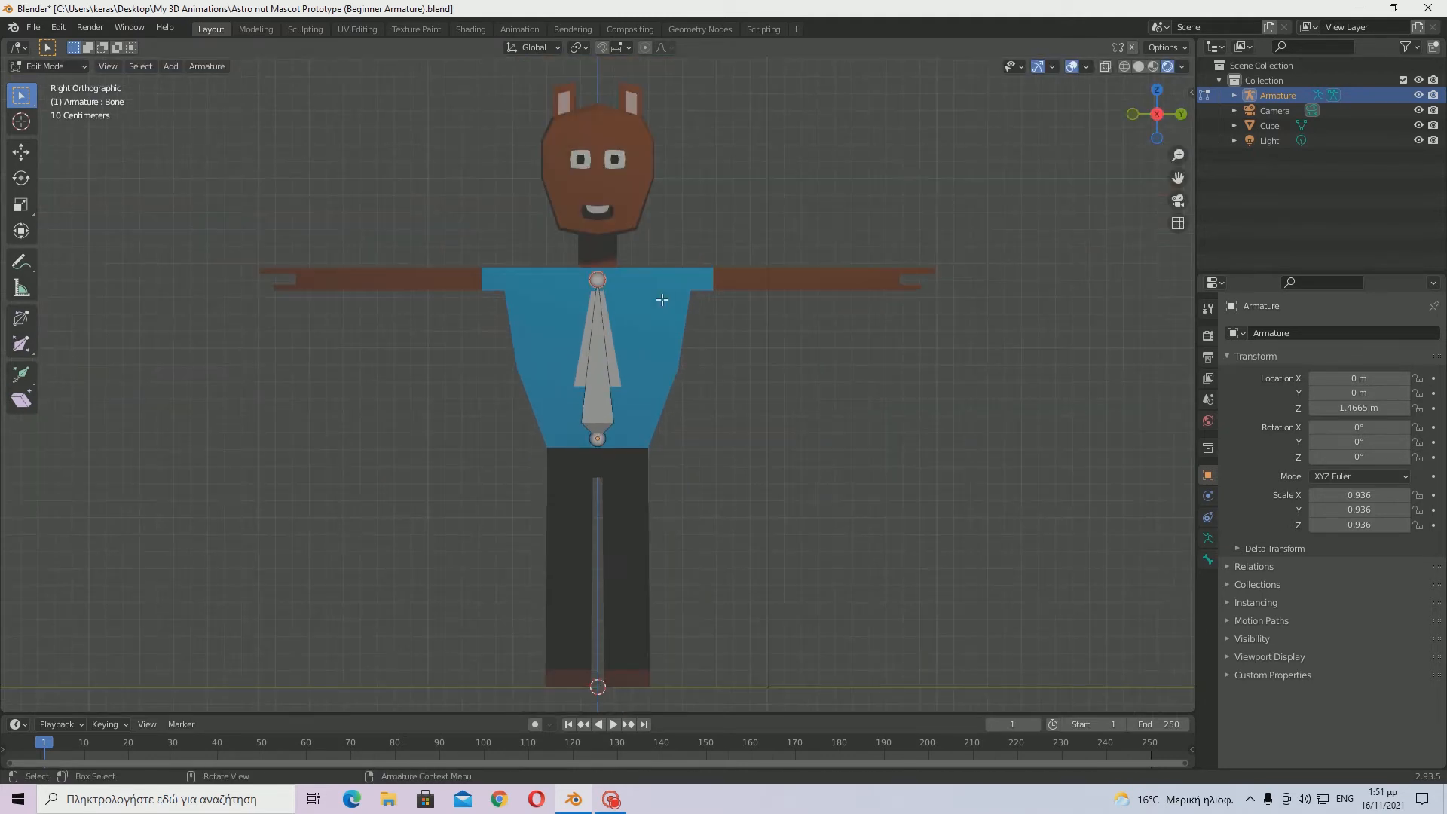
{"action": "key", "text": "e"}
{"action": "key", "text": "y"}
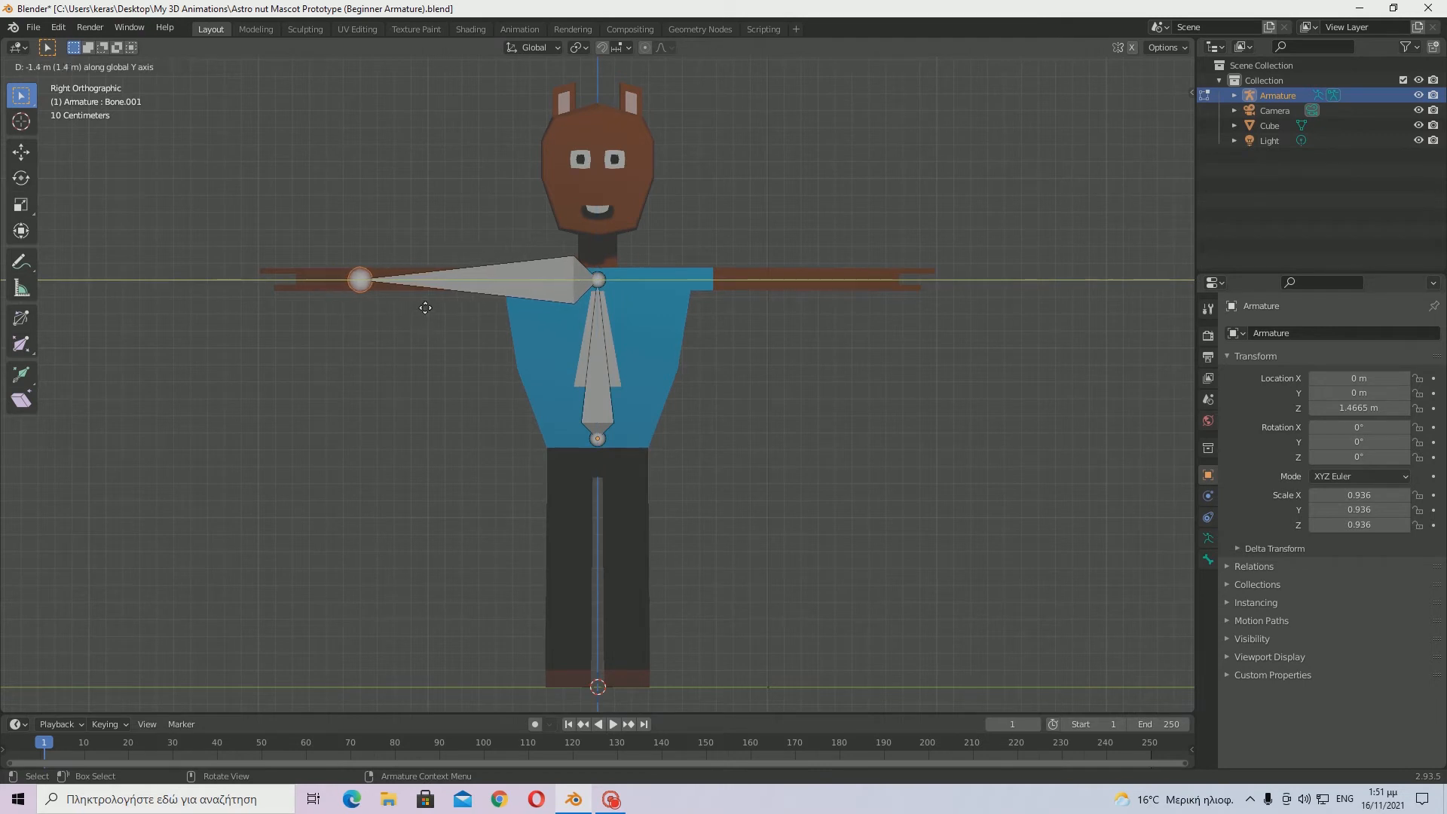
{"action": "right_click", "coordinate": [448, 291]}
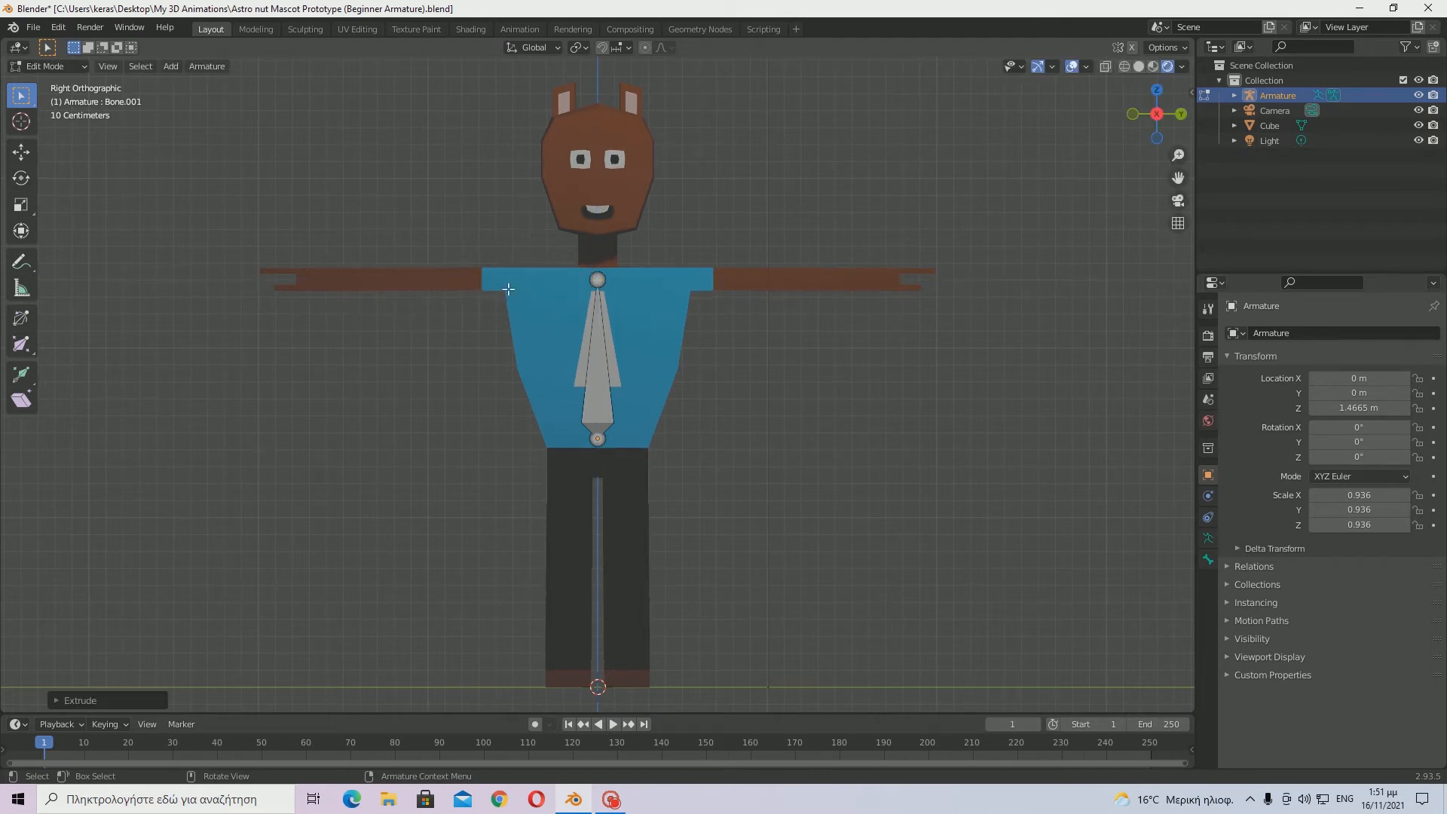
{"action": "key", "text": "Tab"}
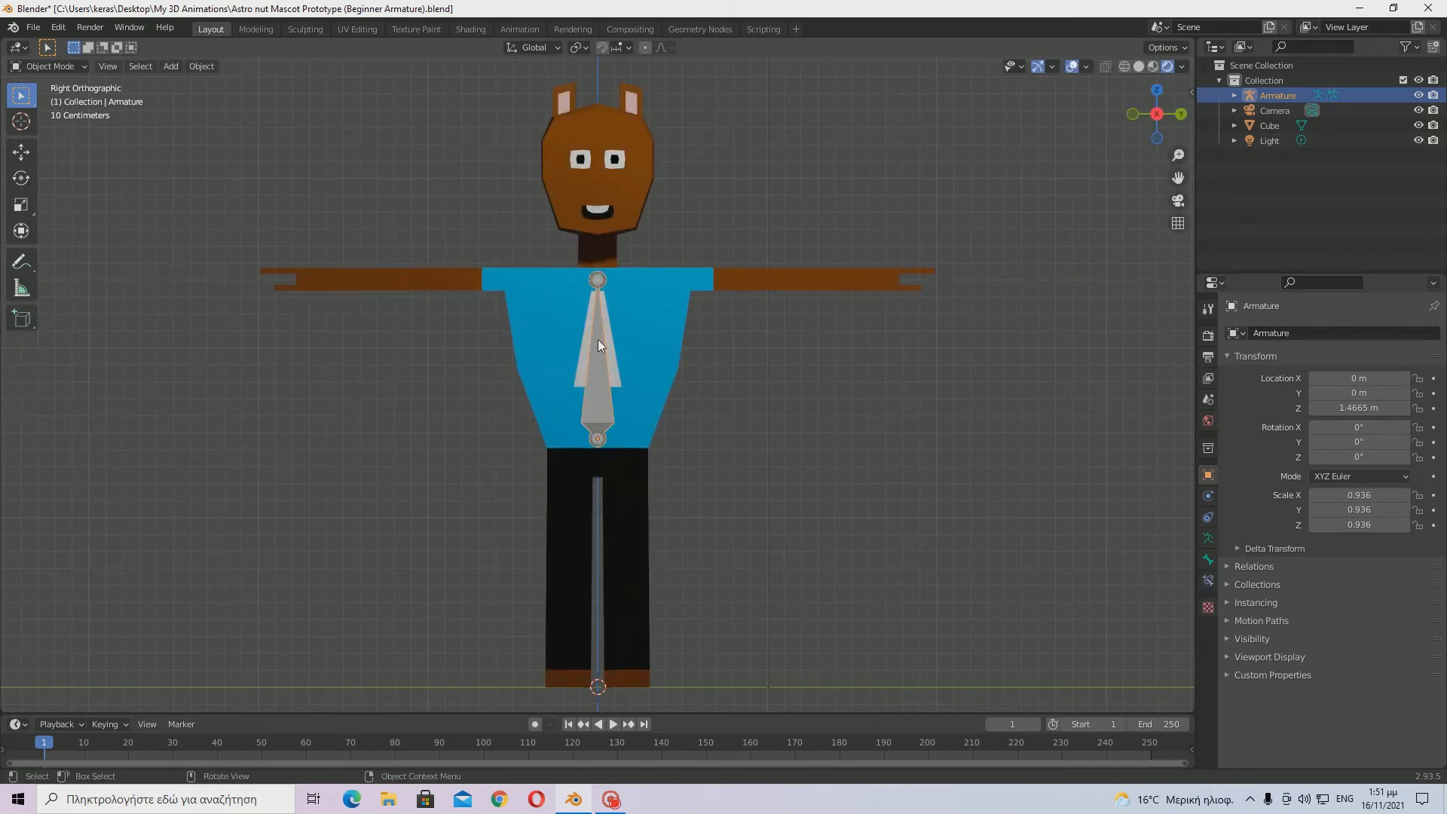
{"action": "key", "text": "shift+F9"}
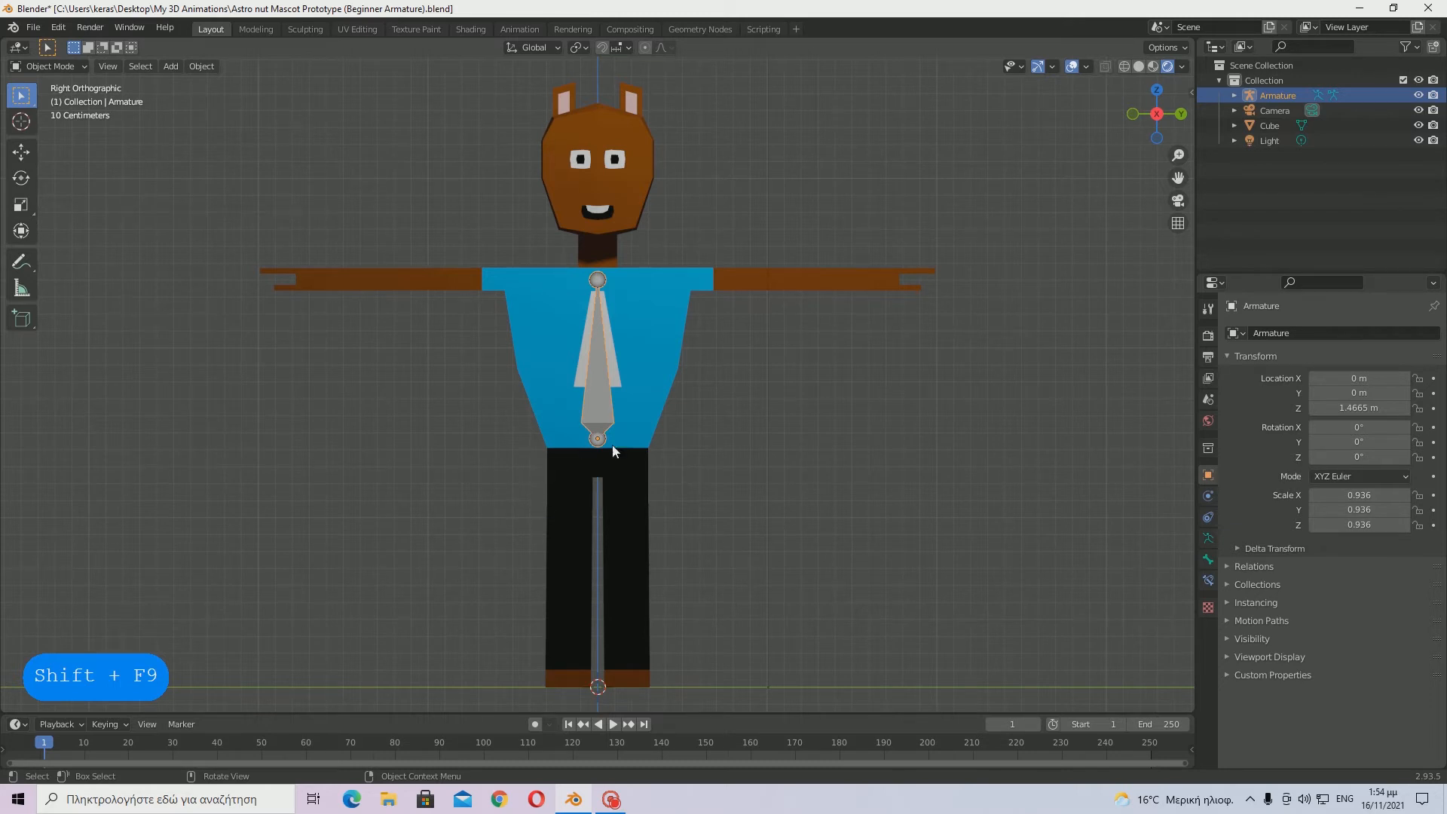
{"action": "left_click", "coordinate": [724, 436]}
{"action": "key", "text": "KP_5"}
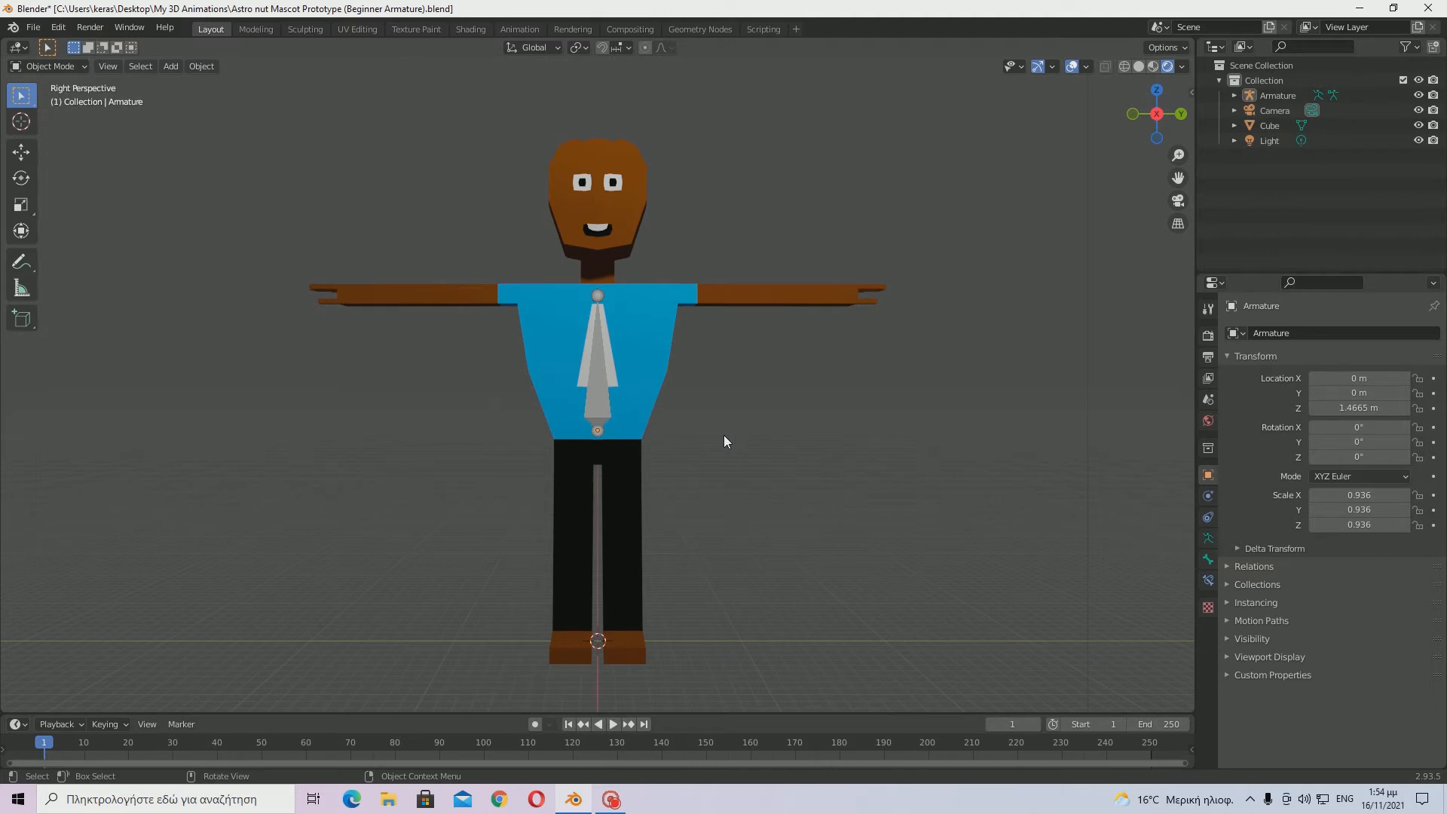
{"action": "right_click", "coordinate": [724, 441]}
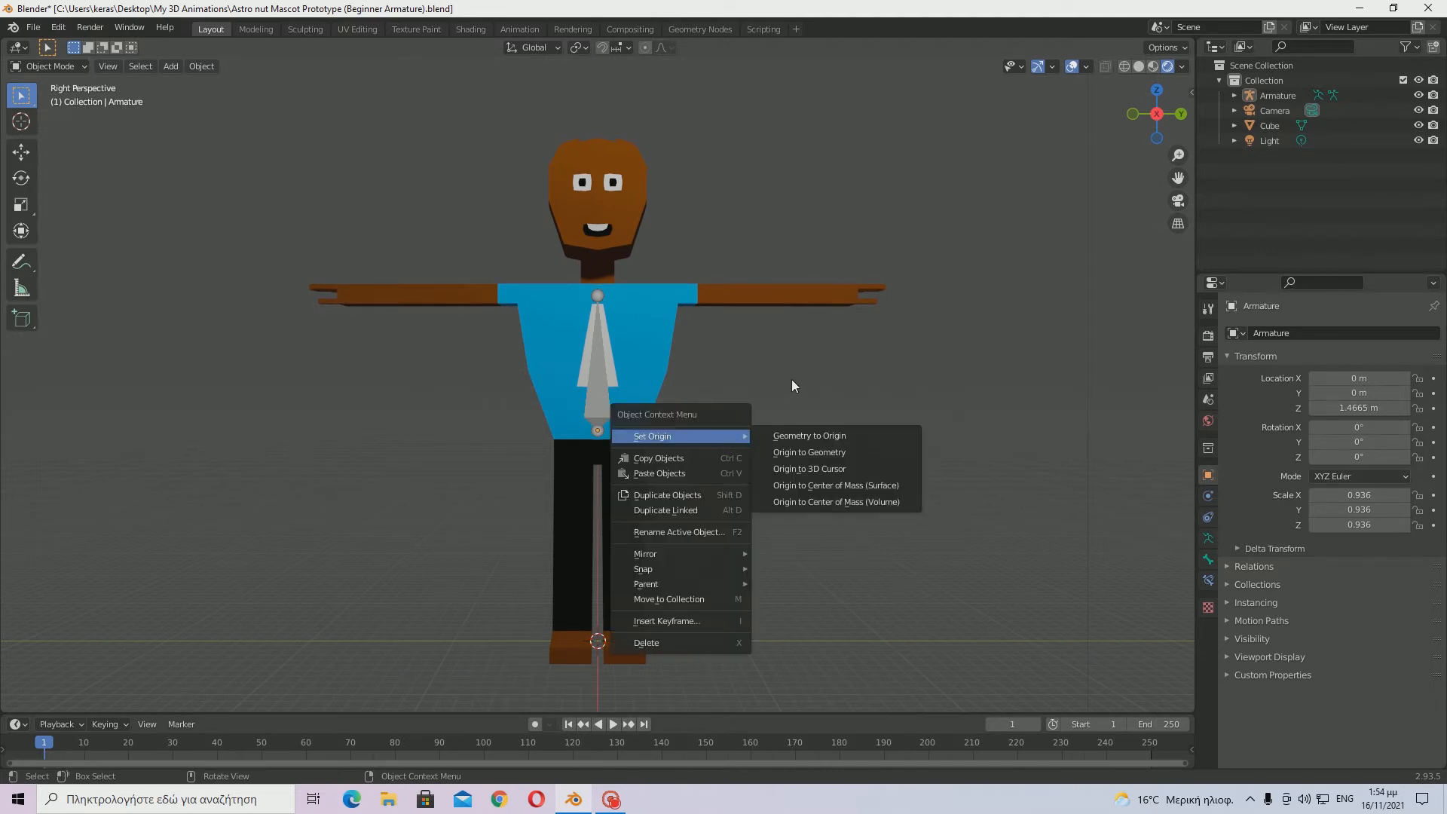
{"action": "left_click", "coordinate": [1159, 118]}
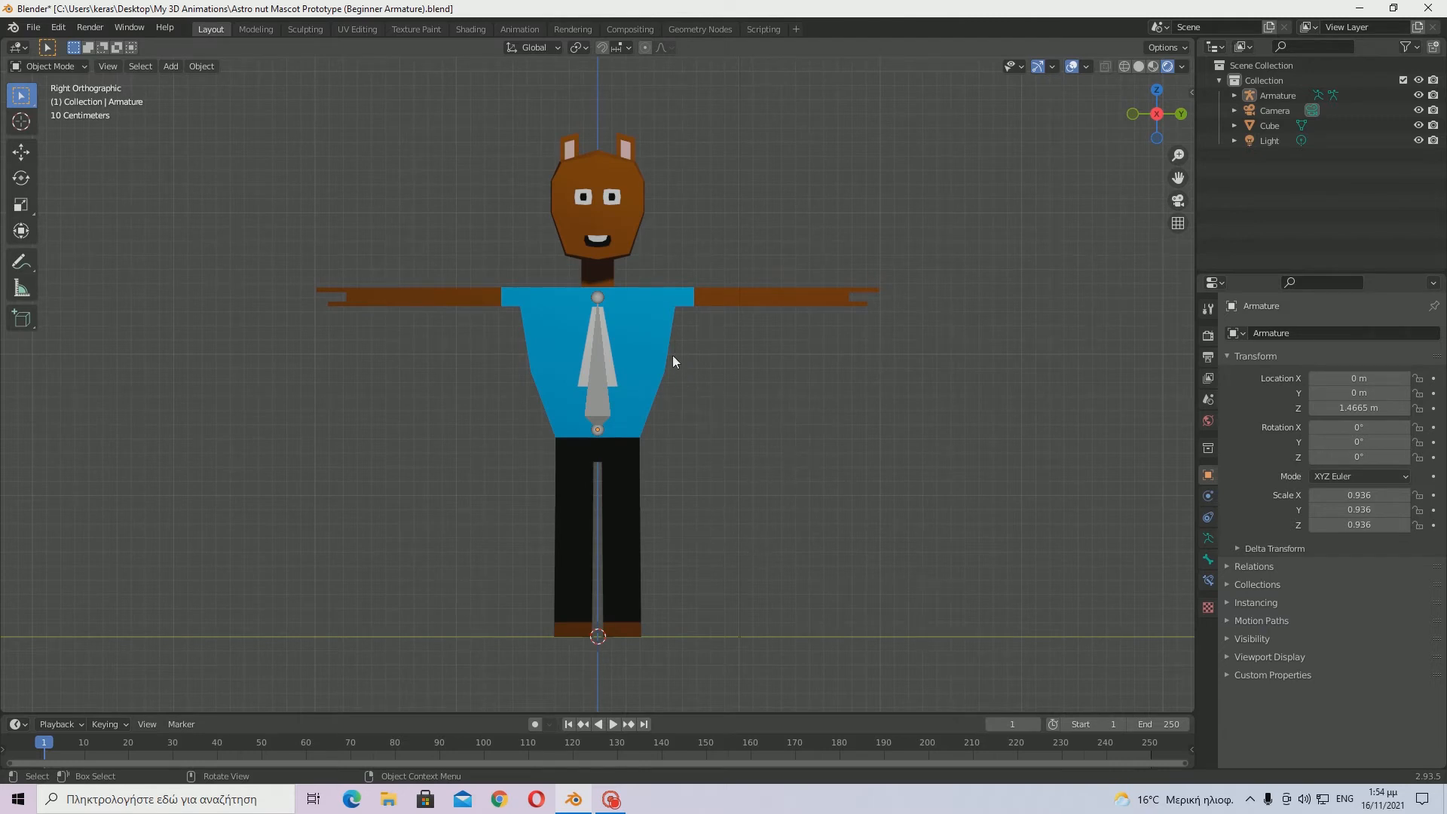
{"action": "middle_click_drag", "start_coordinate": [688, 343], "coordinate": [705, 383]}
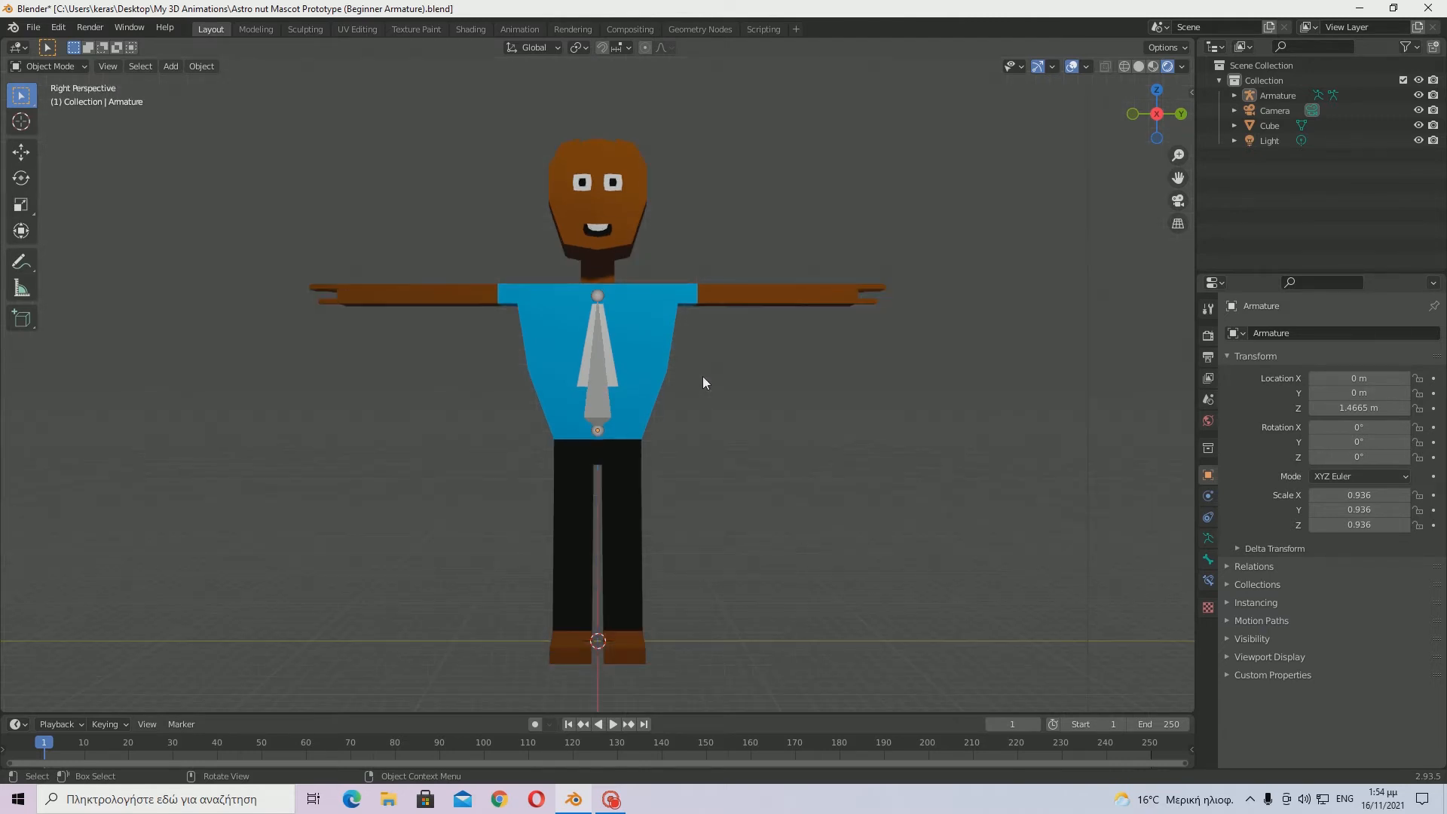
{"action": "right_click", "coordinate": [703, 383]}
{"action": "mouse_move", "coordinate": [703, 377]}
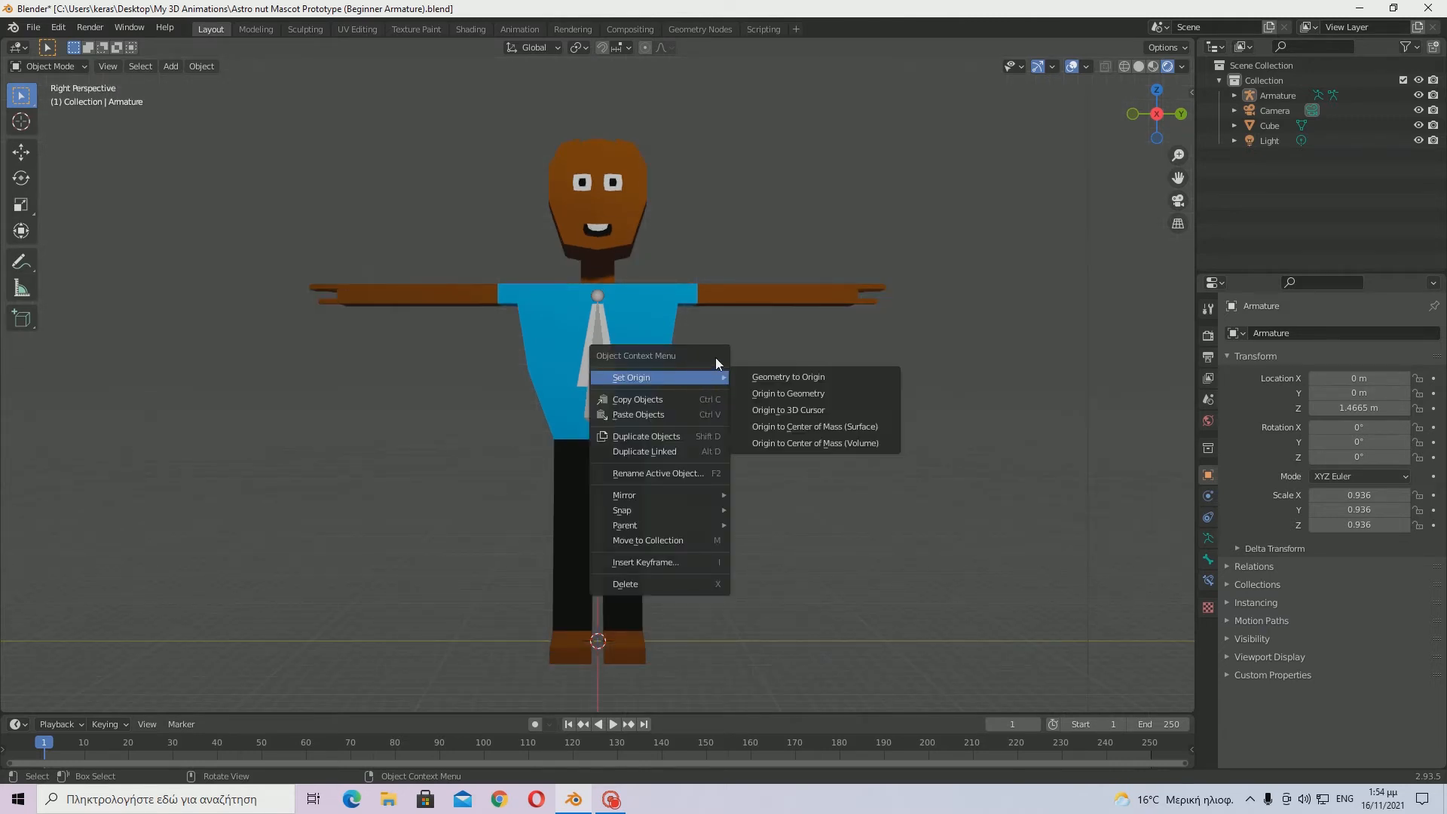
{"action": "left_click", "coordinate": [806, 342]}
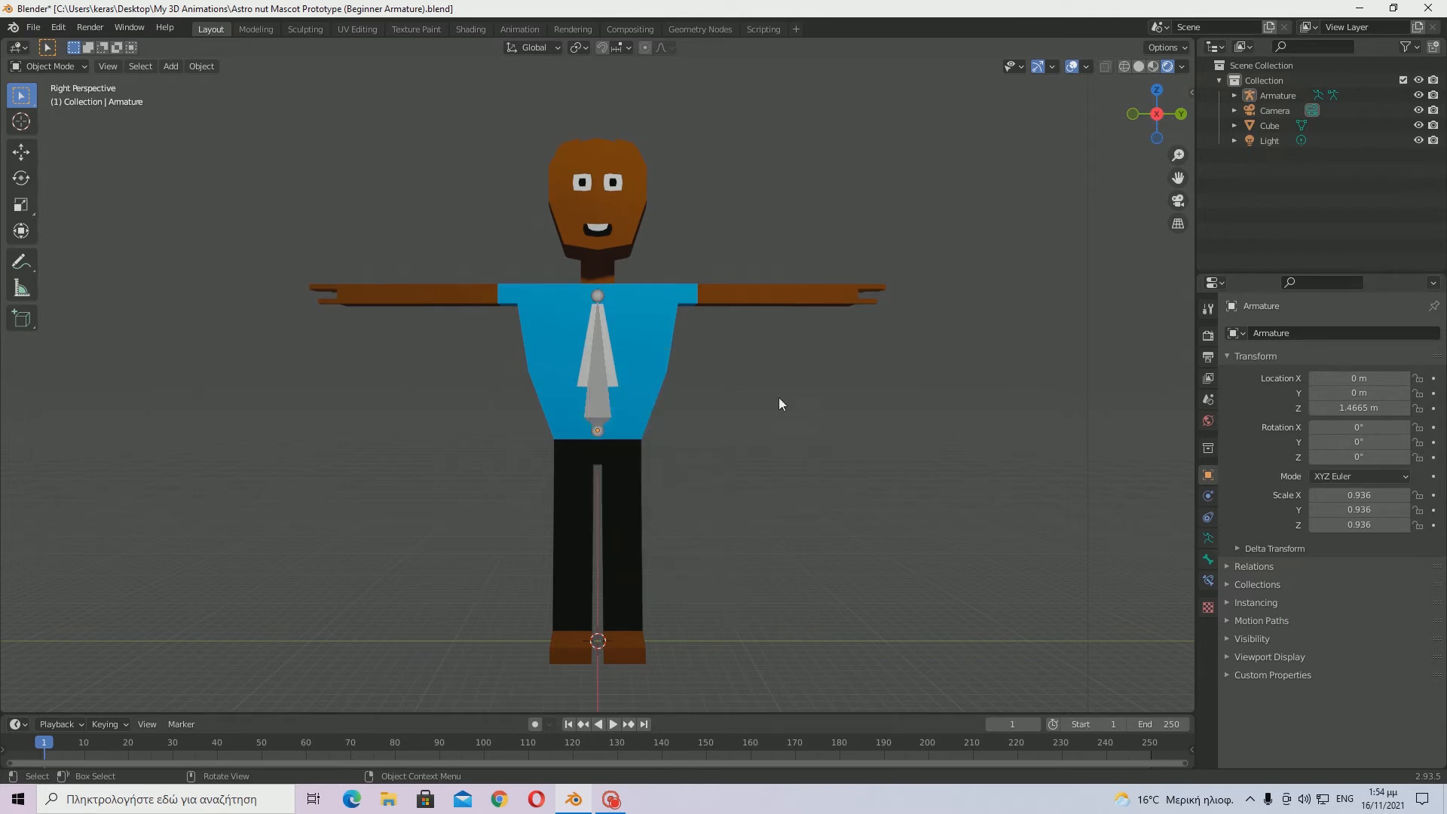
{"action": "left_click", "coordinate": [1161, 115]}
{"action": "left_click", "coordinate": [1157, 114]}
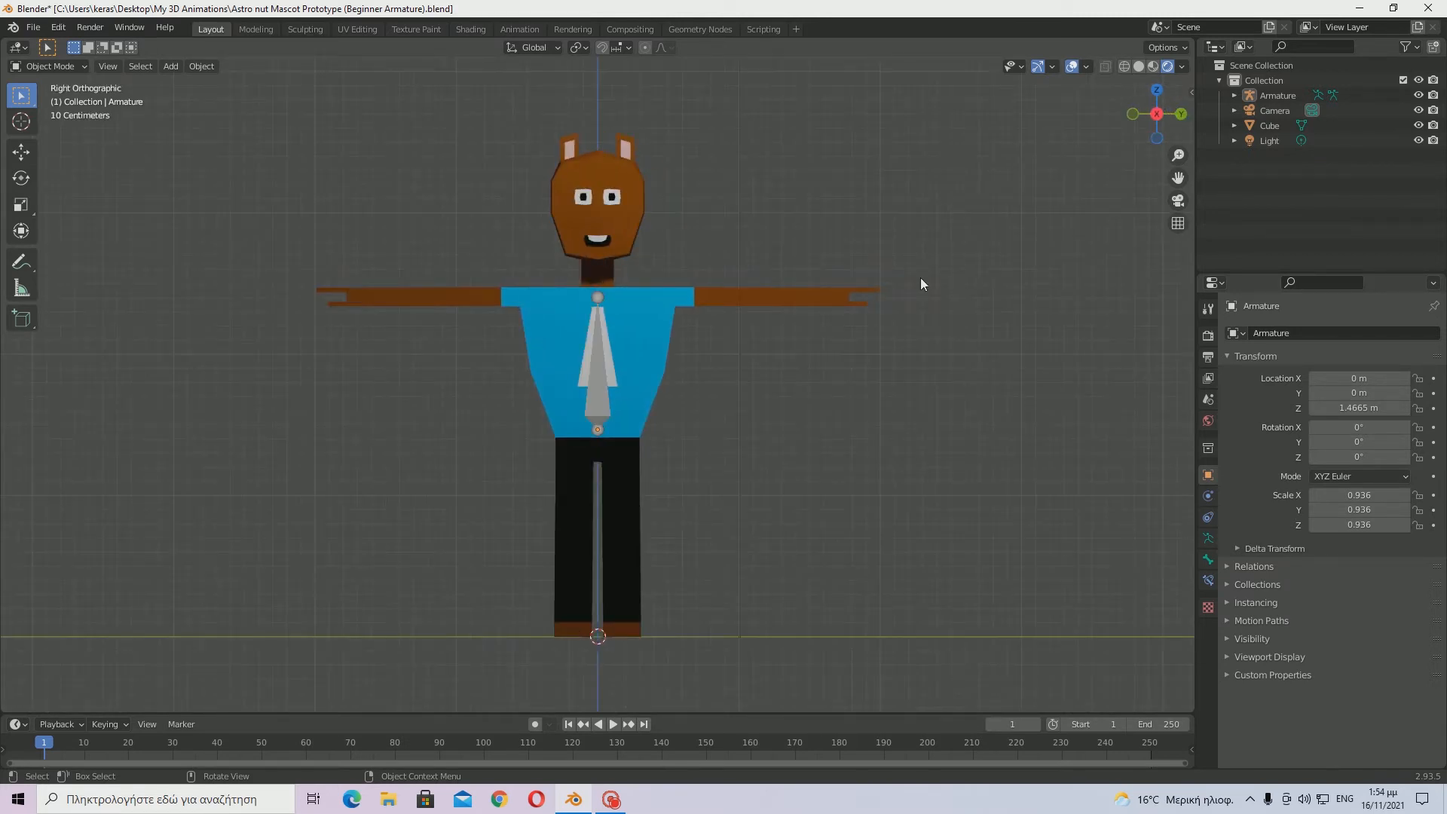
- Enter Edit Mode on the armature and extrude a bone from the torso bone's upper end along the Y axis to one hand
{"action": "left_click", "coordinate": [597, 296]}
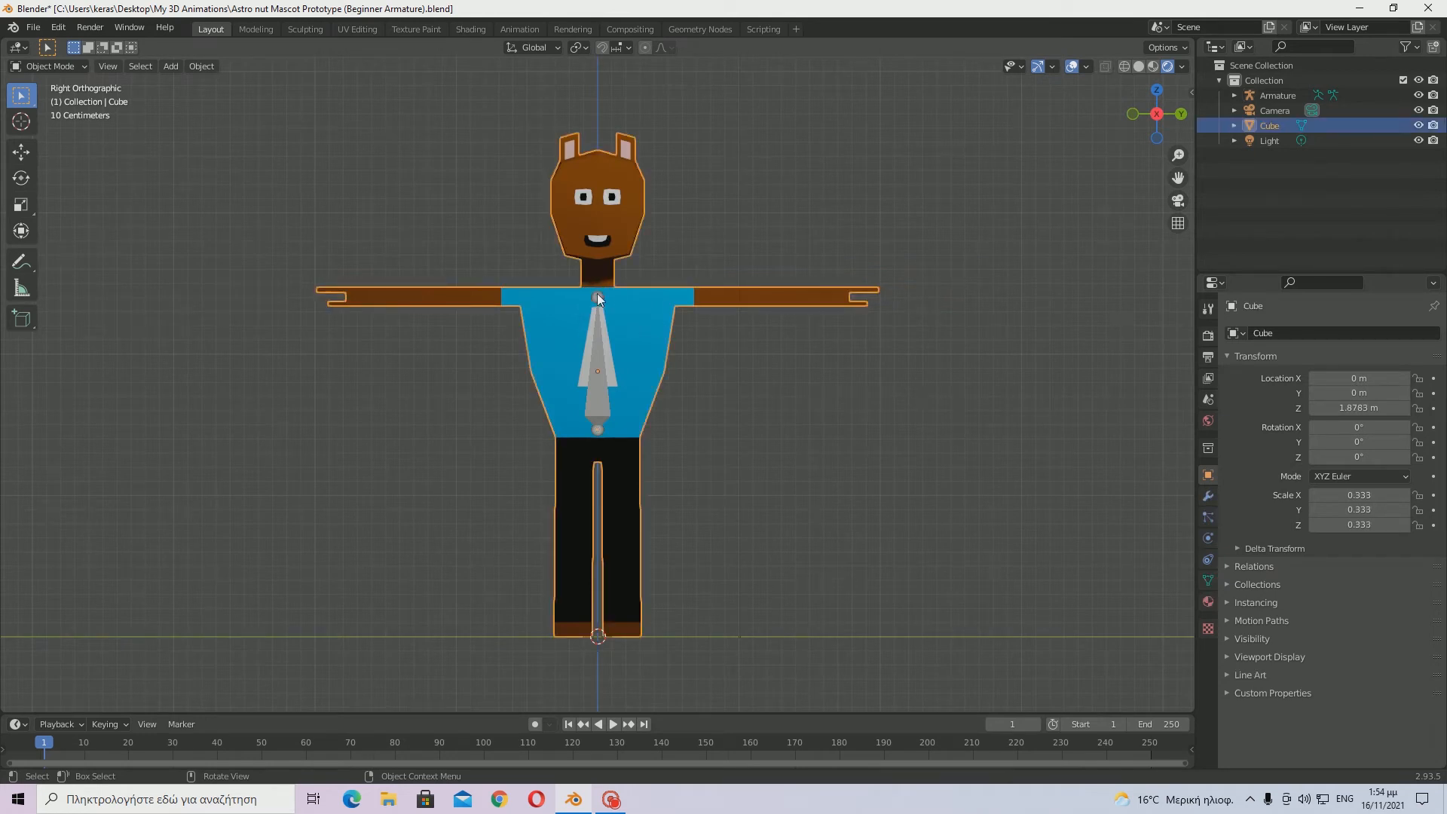
{"action": "left_click", "coordinate": [595, 351]}
{"action": "key", "text": "Tab"}
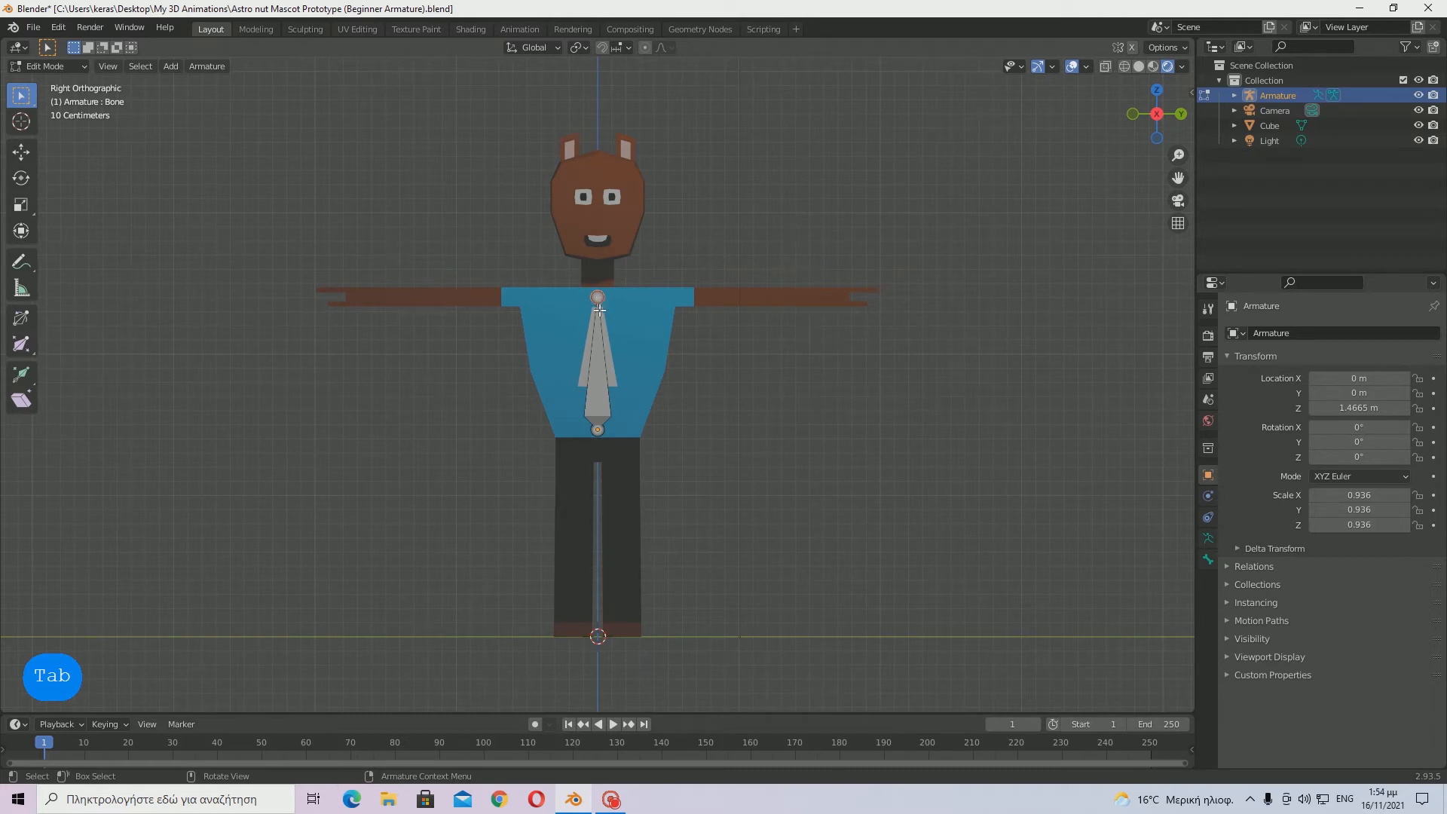
{"action": "key", "text": "e"}
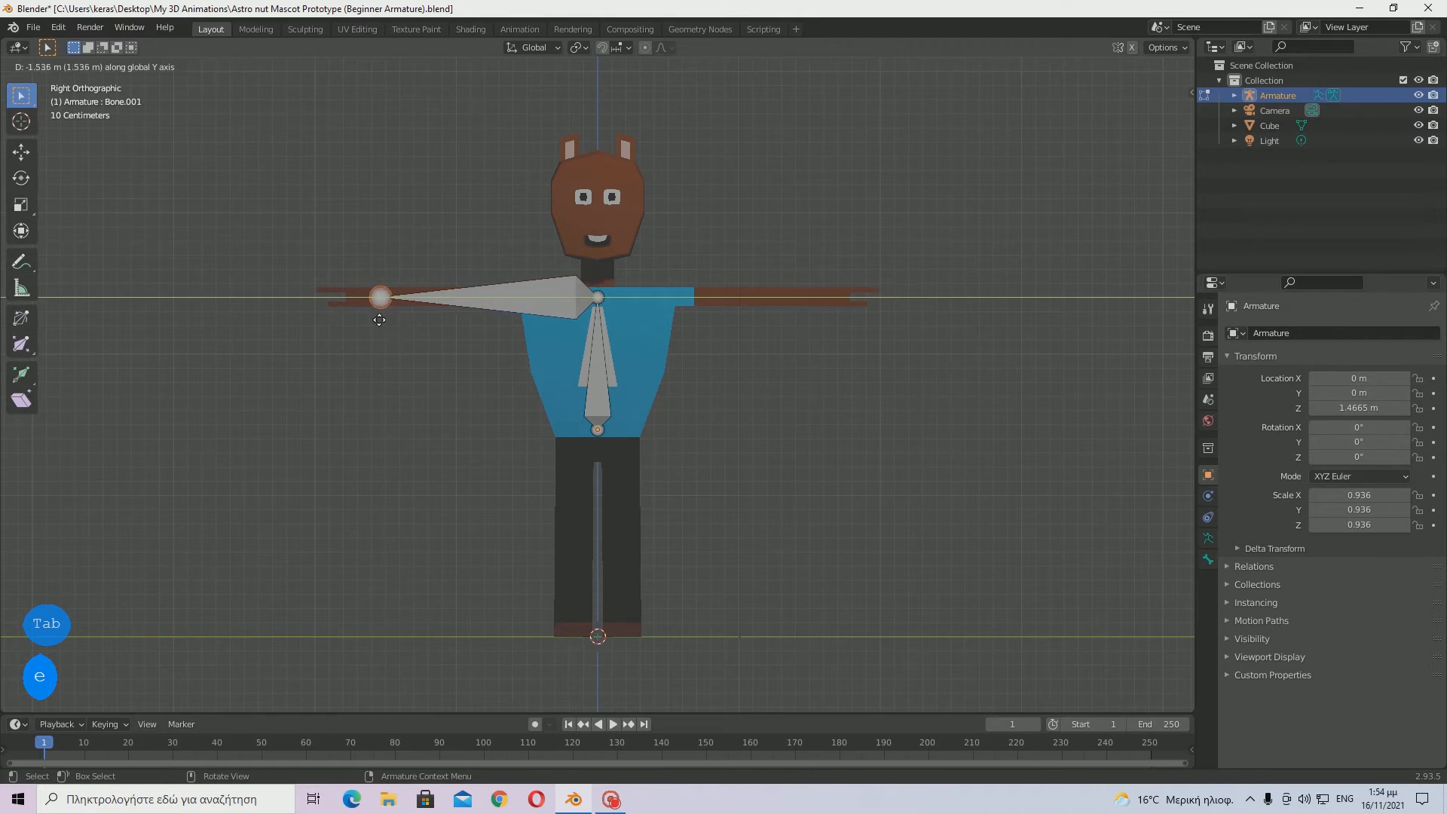
{"action": "key", "text": "y"}
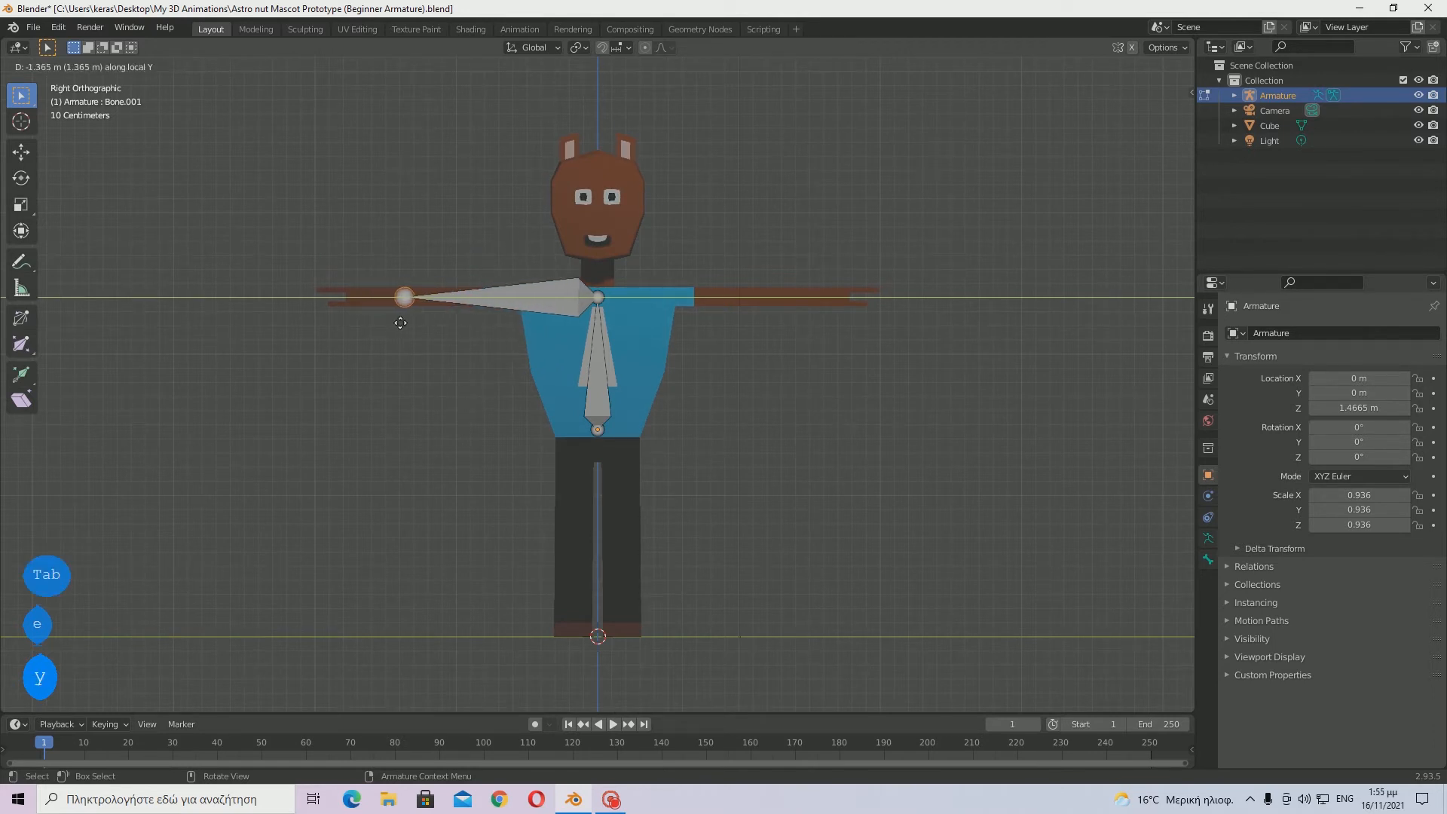
{"action": "left_click", "coordinate": [367, 321]}
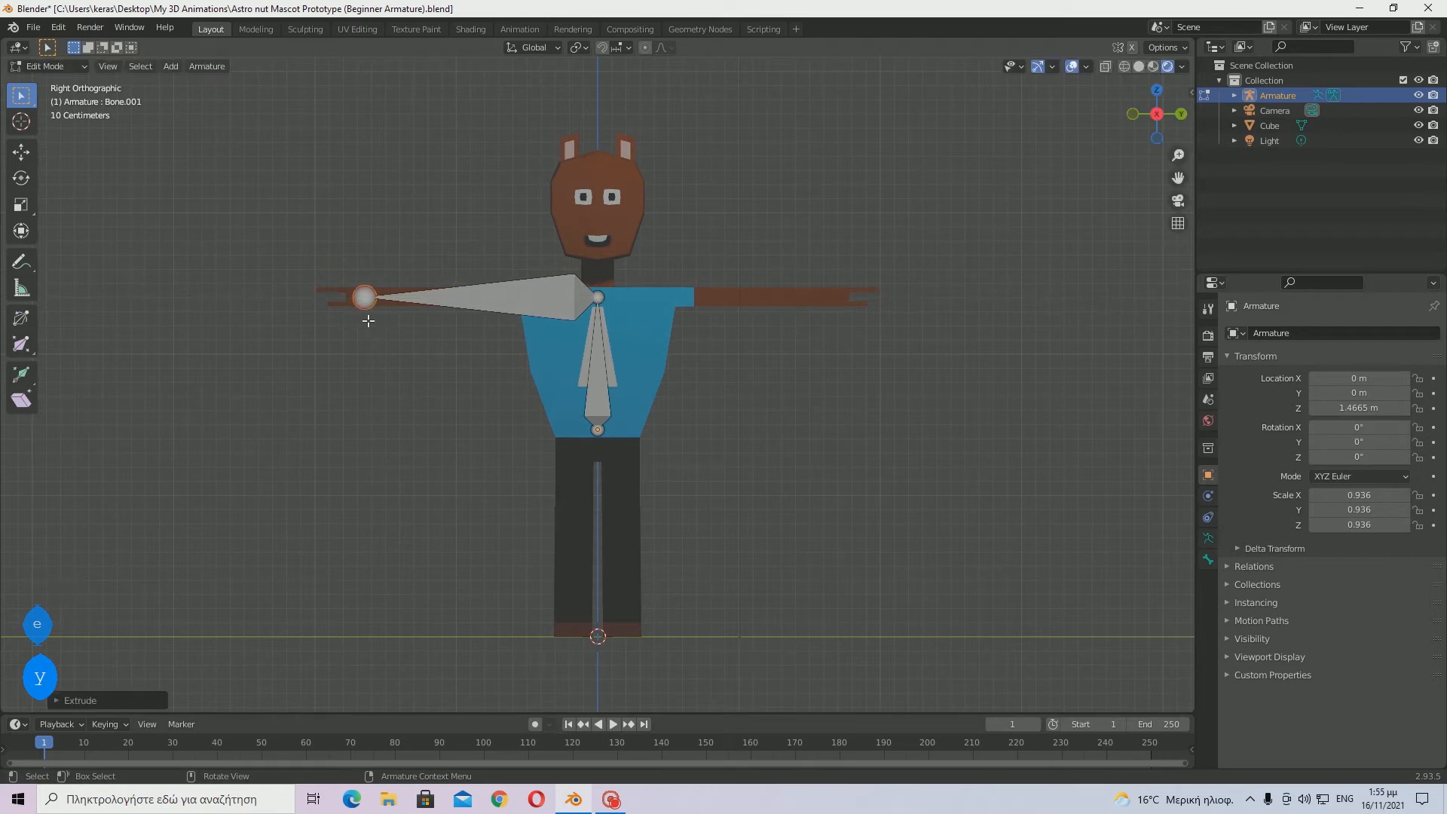
- Try extruding a second bone from the torso bone's upper end along the Y axis toward the opposite arm, and undo it
{"action": "left_click", "coordinate": [599, 300]}
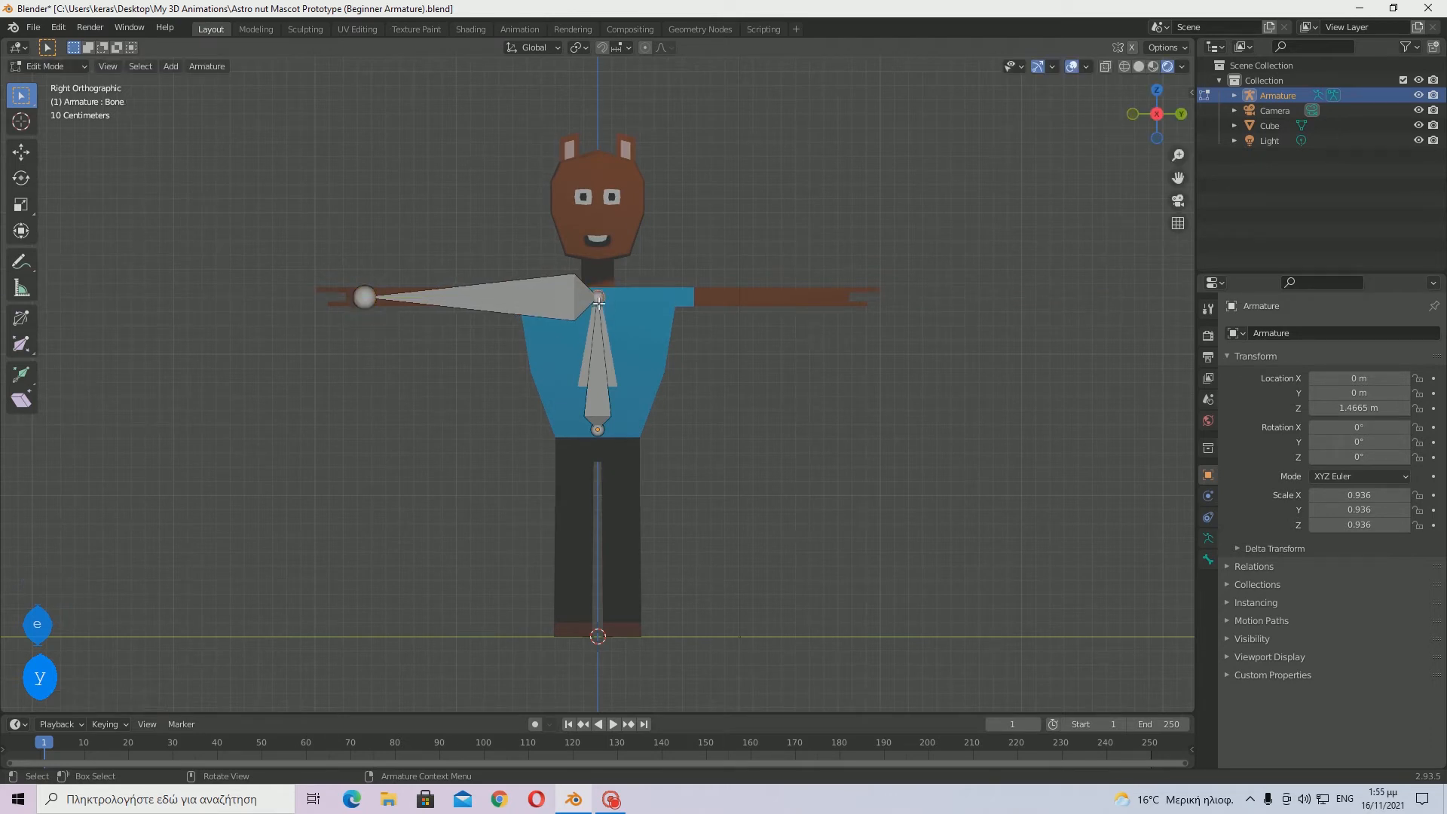
{"action": "key", "text": "e"}
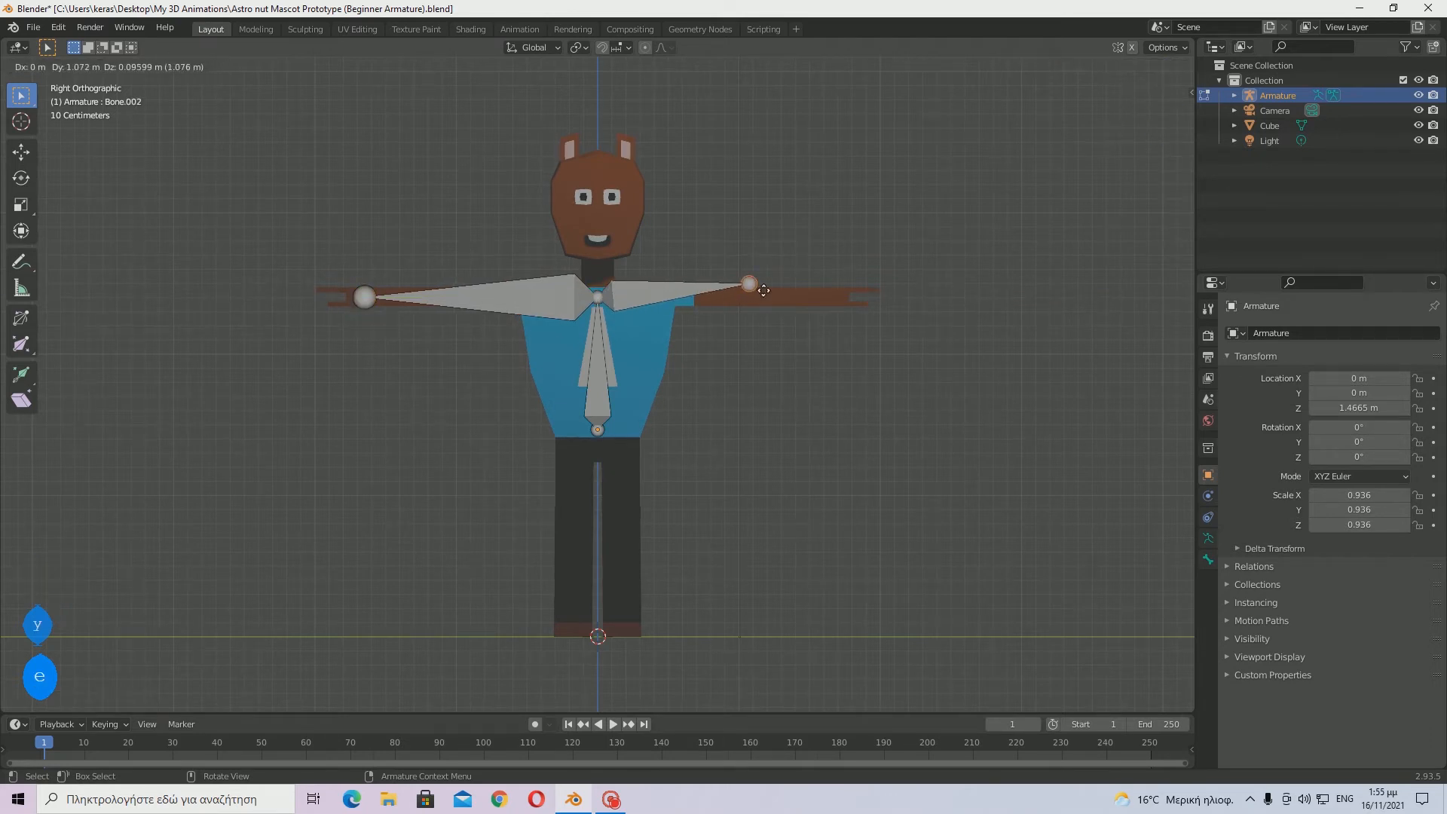
{"action": "key", "text": "y"}
{"action": "left_click", "coordinate": [829, 302]}
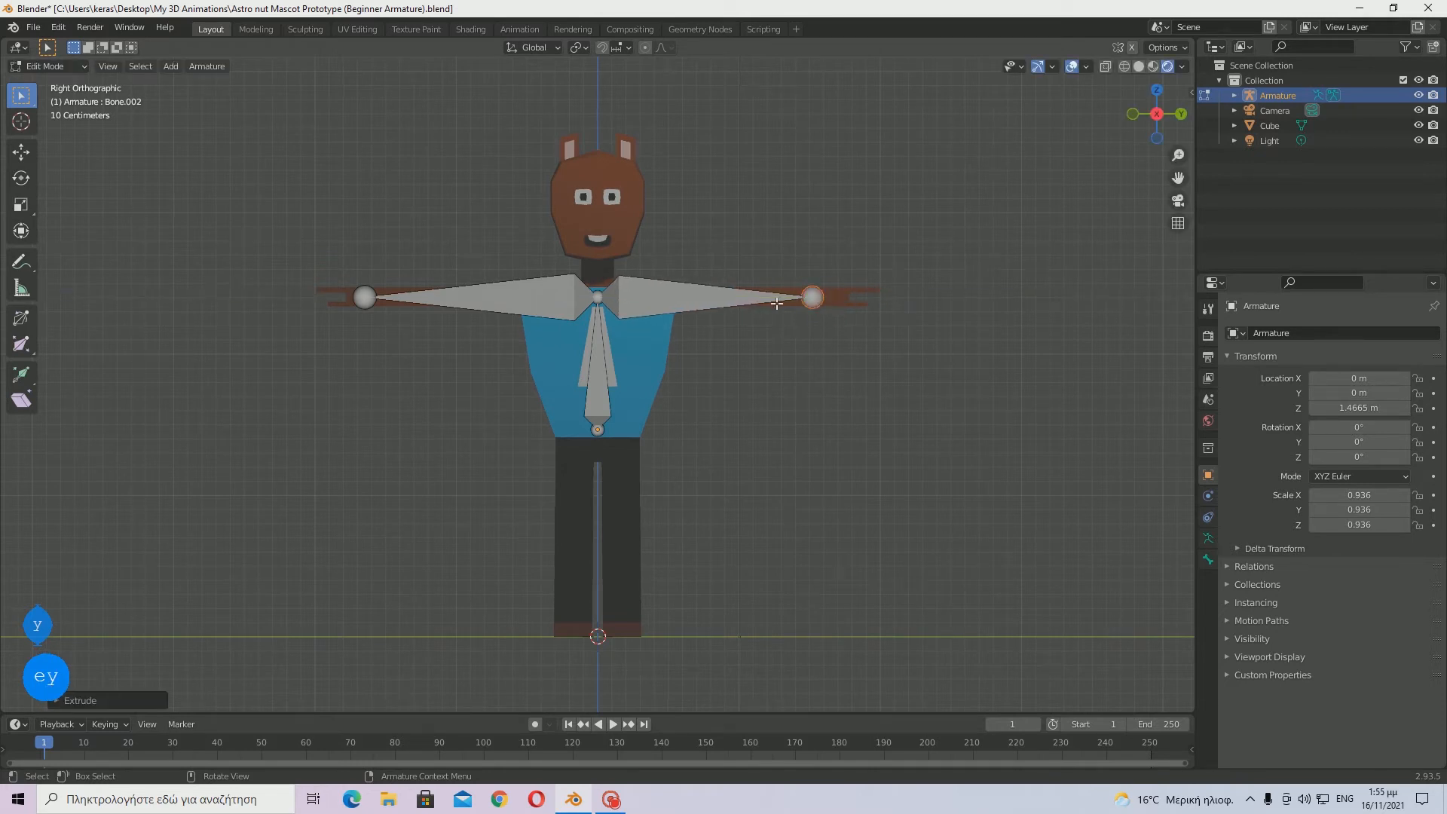
{"action": "key", "text": "ctrl+z"}
{"action": "key", "text": "ctrl+z"}
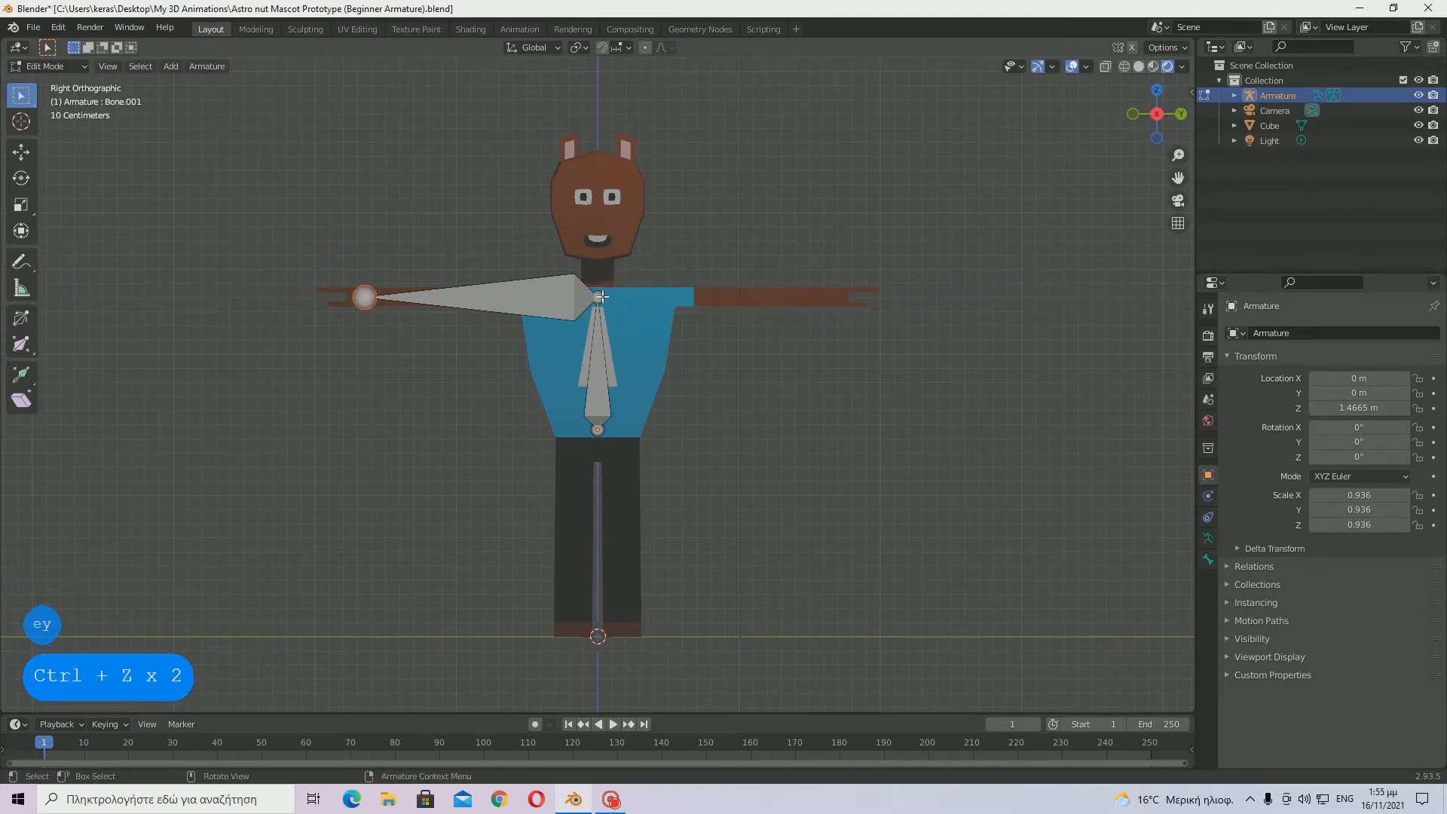
{"action": "key", "text": "g"}
{"action": "right_click", "coordinate": [612, 324]}
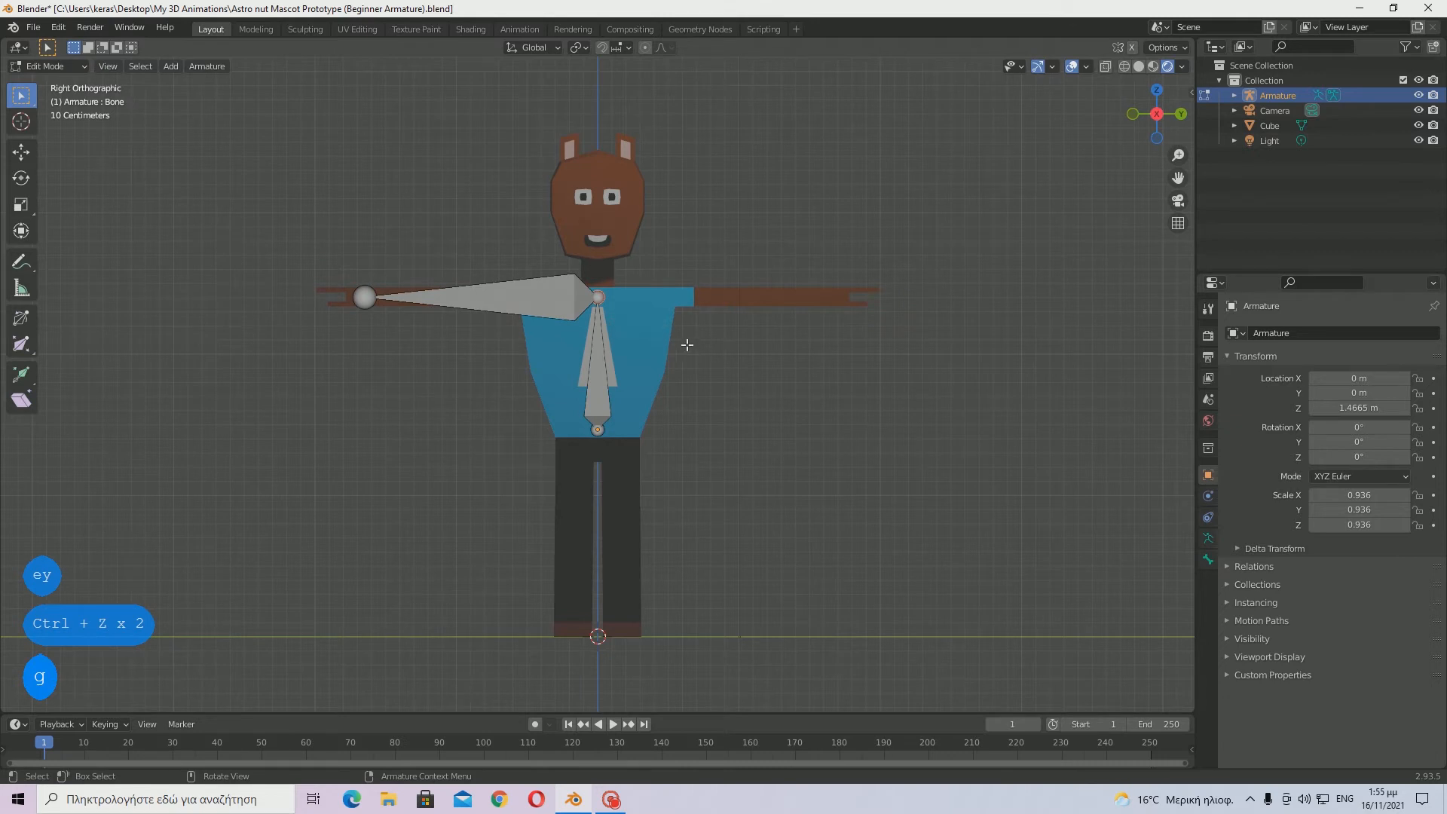
- Duplicate the extruded arm bone and leave the copy in place over the original
{"action": "left_click", "coordinate": [523, 292]}
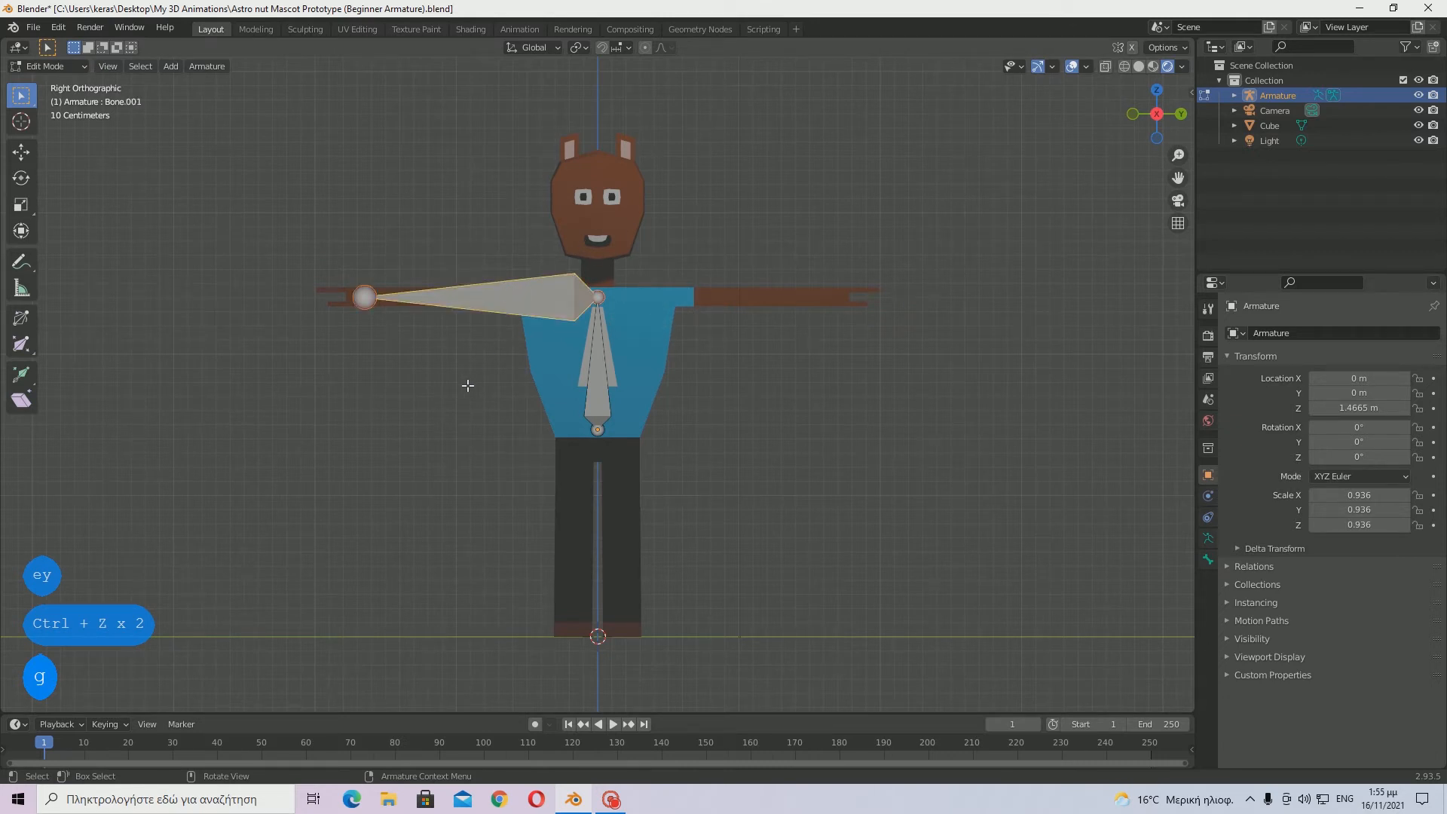
{"action": "left_click", "coordinate": [602, 46]}
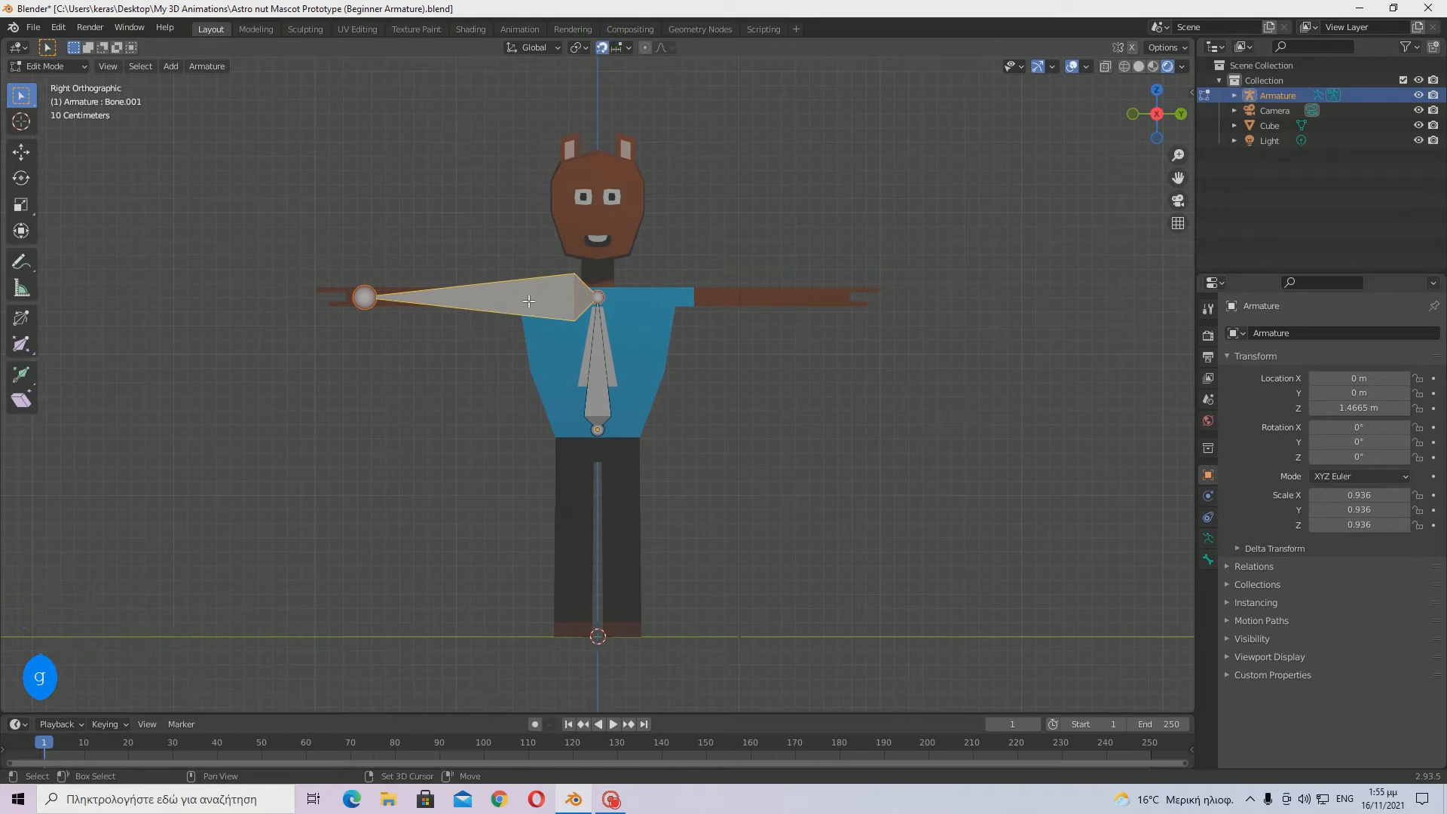
{"action": "key", "text": "shift+d"}
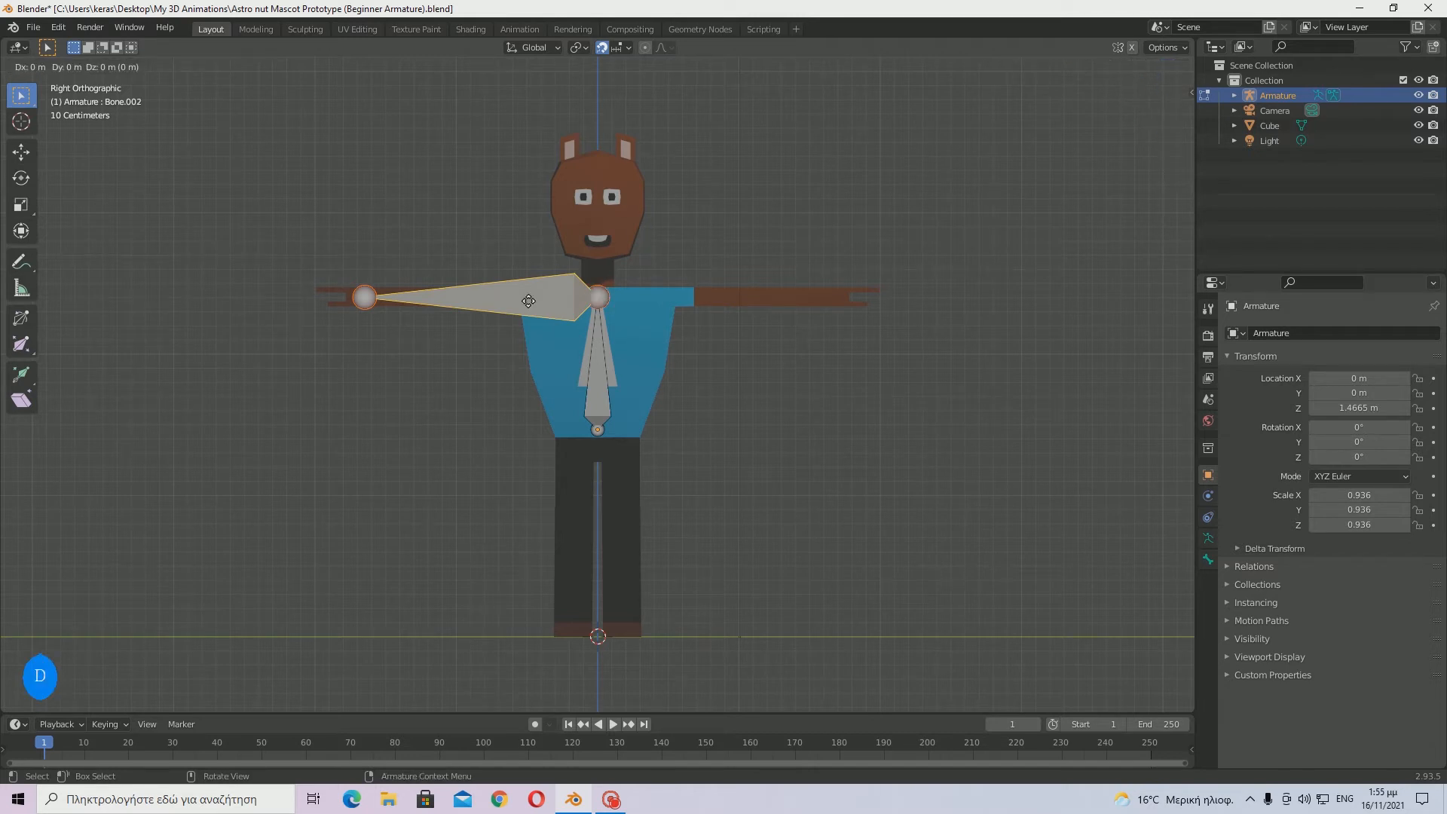
{"action": "right_click", "coordinate": [529, 301]}
{"action": "left_click", "coordinate": [603, 48]}
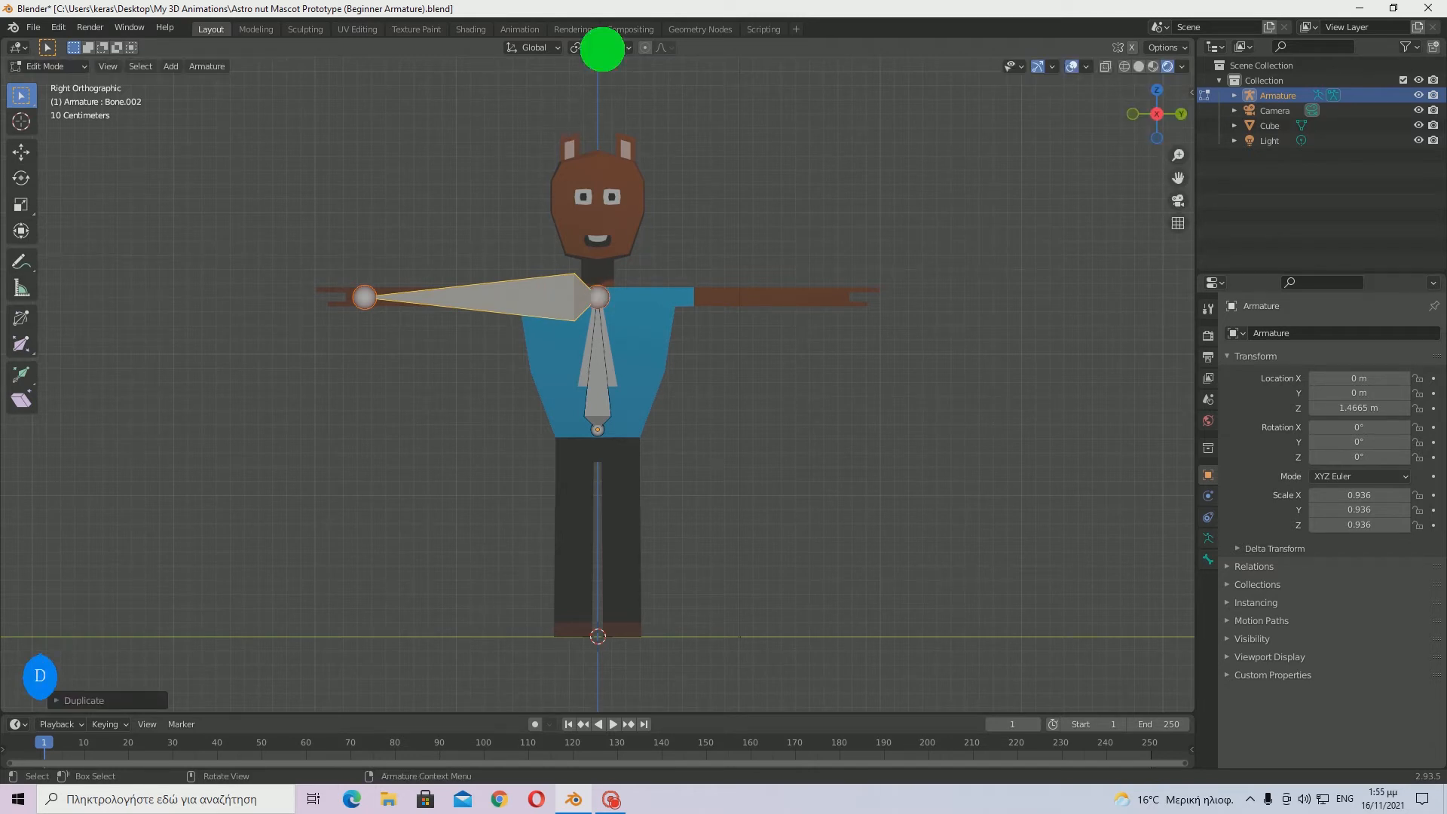
- Try moving the duplicated arm bone freely away from the original, and undo the move
{"action": "left_click", "coordinate": [482, 354]}
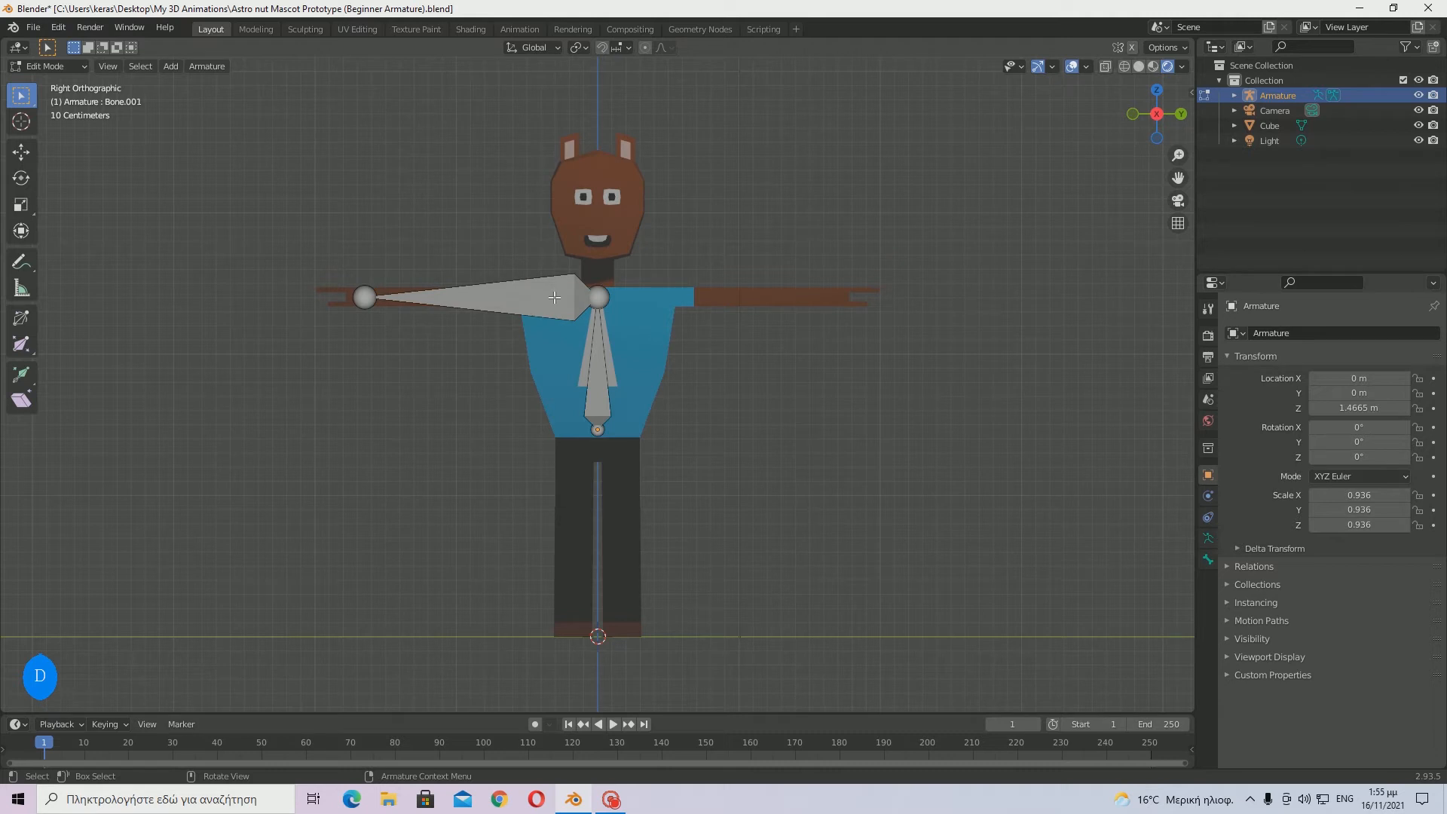
{"action": "right_click", "coordinate": [554, 297]}
{"action": "left_click", "coordinate": [501, 301]}
{"action": "left_click", "coordinate": [504, 298]}
{"action": "key", "text": "g"}
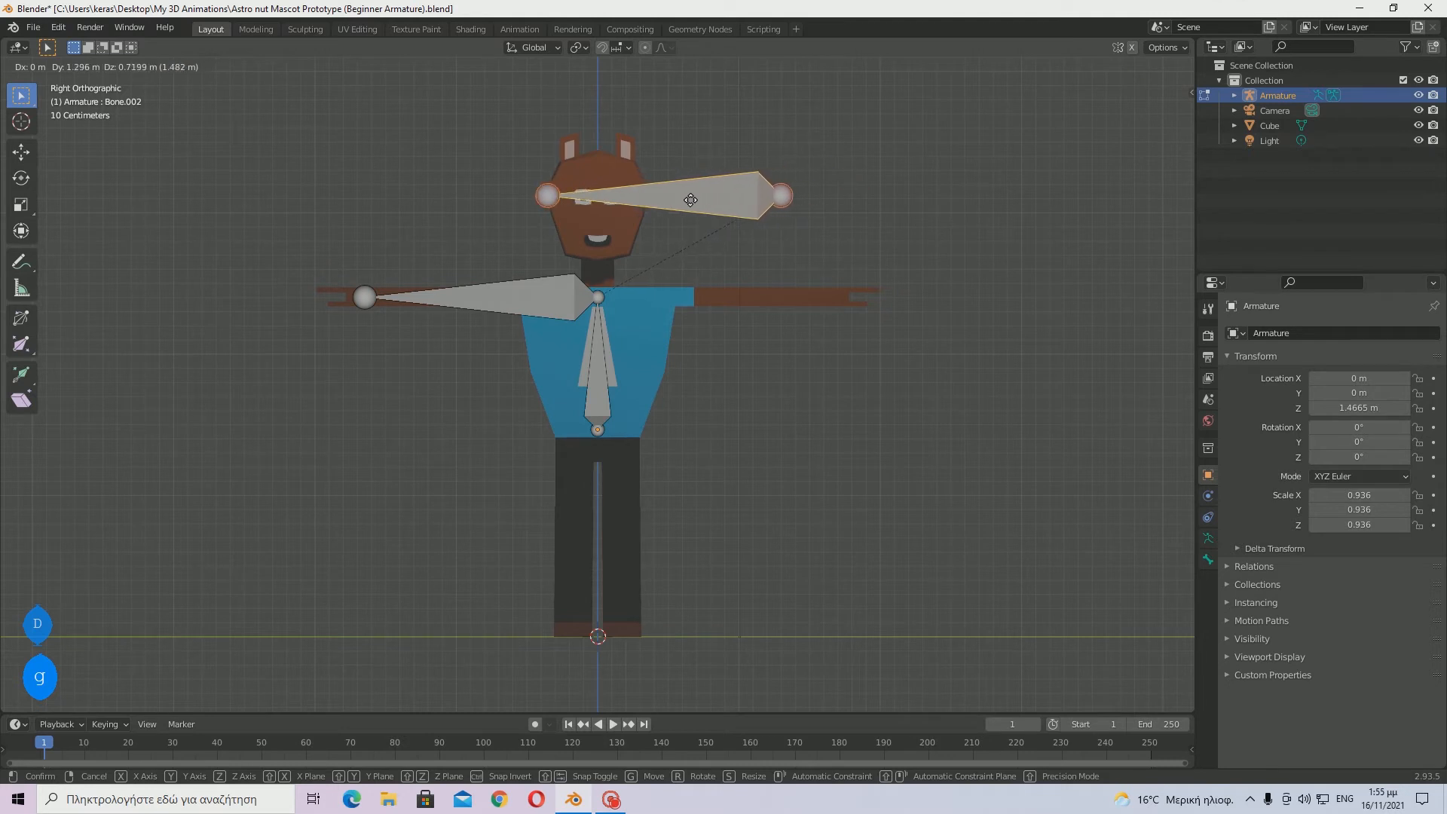
{"action": "right_click", "coordinate": [690, 200]}
{"action": "key", "text": "g"}
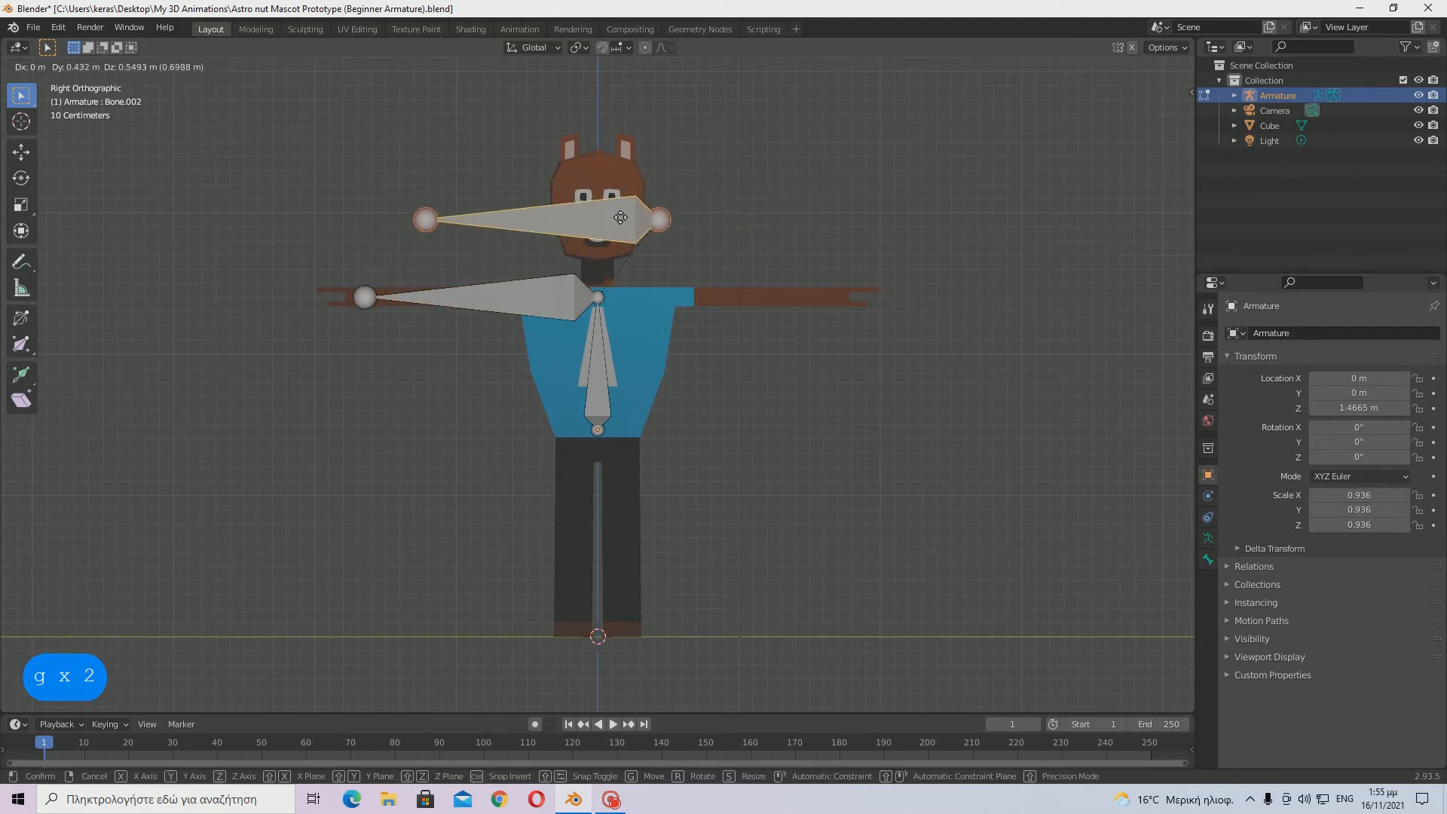
{"action": "left_click", "coordinate": [621, 217]}
{"action": "left_click", "coordinate": [556, 306]}
{"action": "key", "text": "g"}
{"action": "right_click", "coordinate": [471, 358]}
{"action": "key", "text": "ctrl+z"}
{"action": "key", "text": "ctrl+z"}
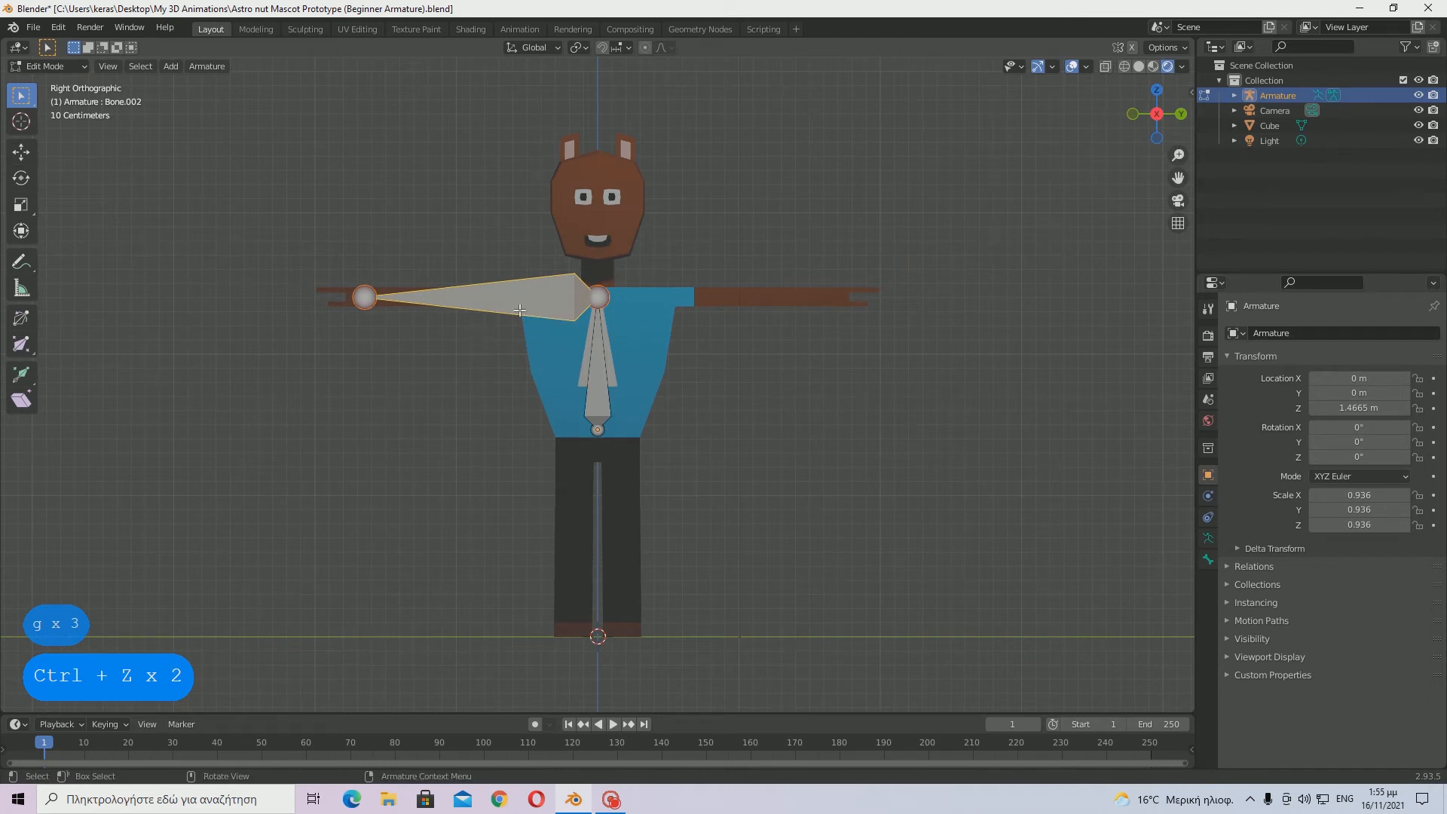
- Mirror the duplicated arm bone along the global Y axis
{"action": "right_click", "coordinate": [500, 345]}
{"action": "mouse_move", "coordinate": [470, 444]}
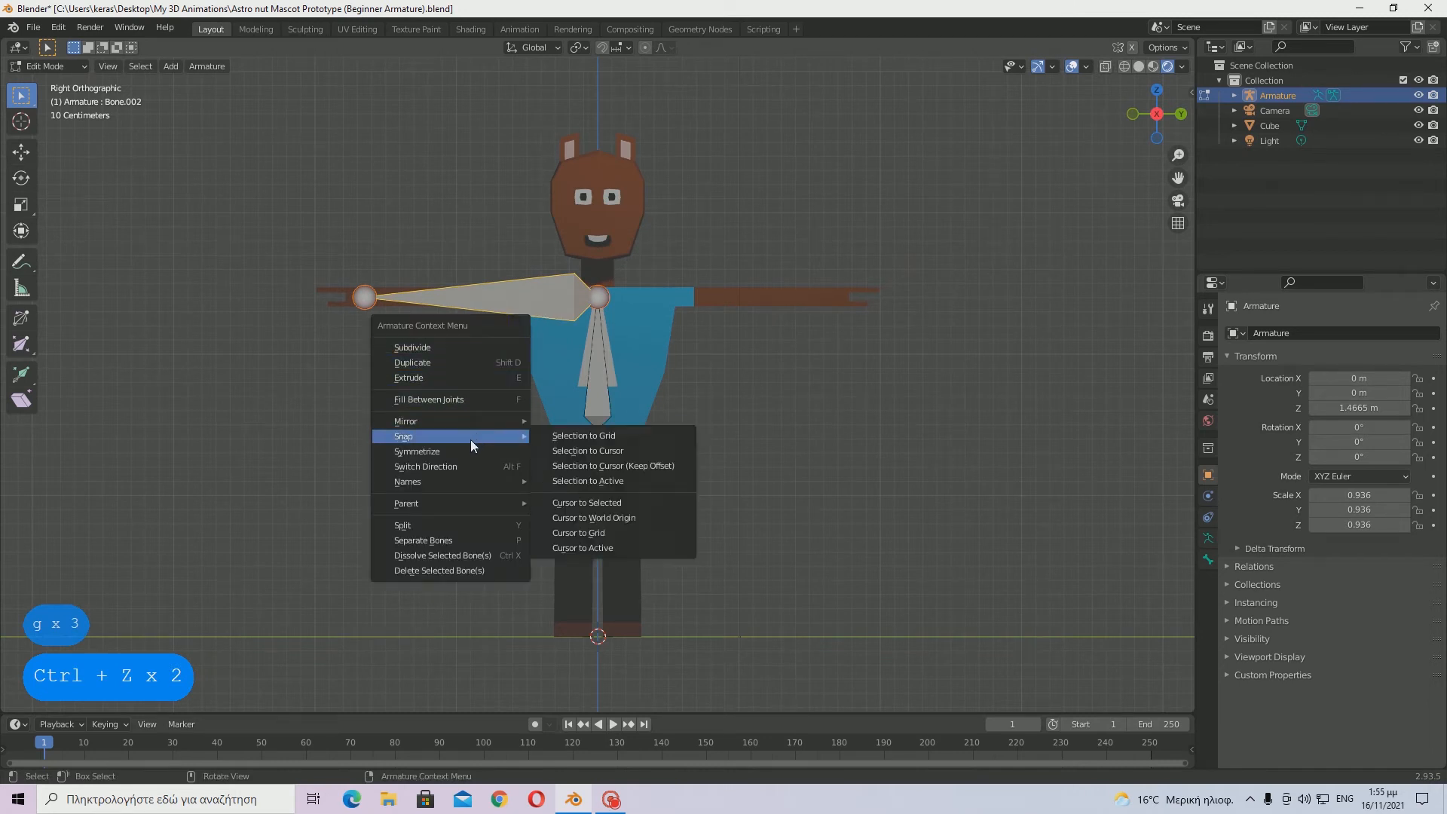
{"action": "mouse_move", "coordinate": [457, 419]}
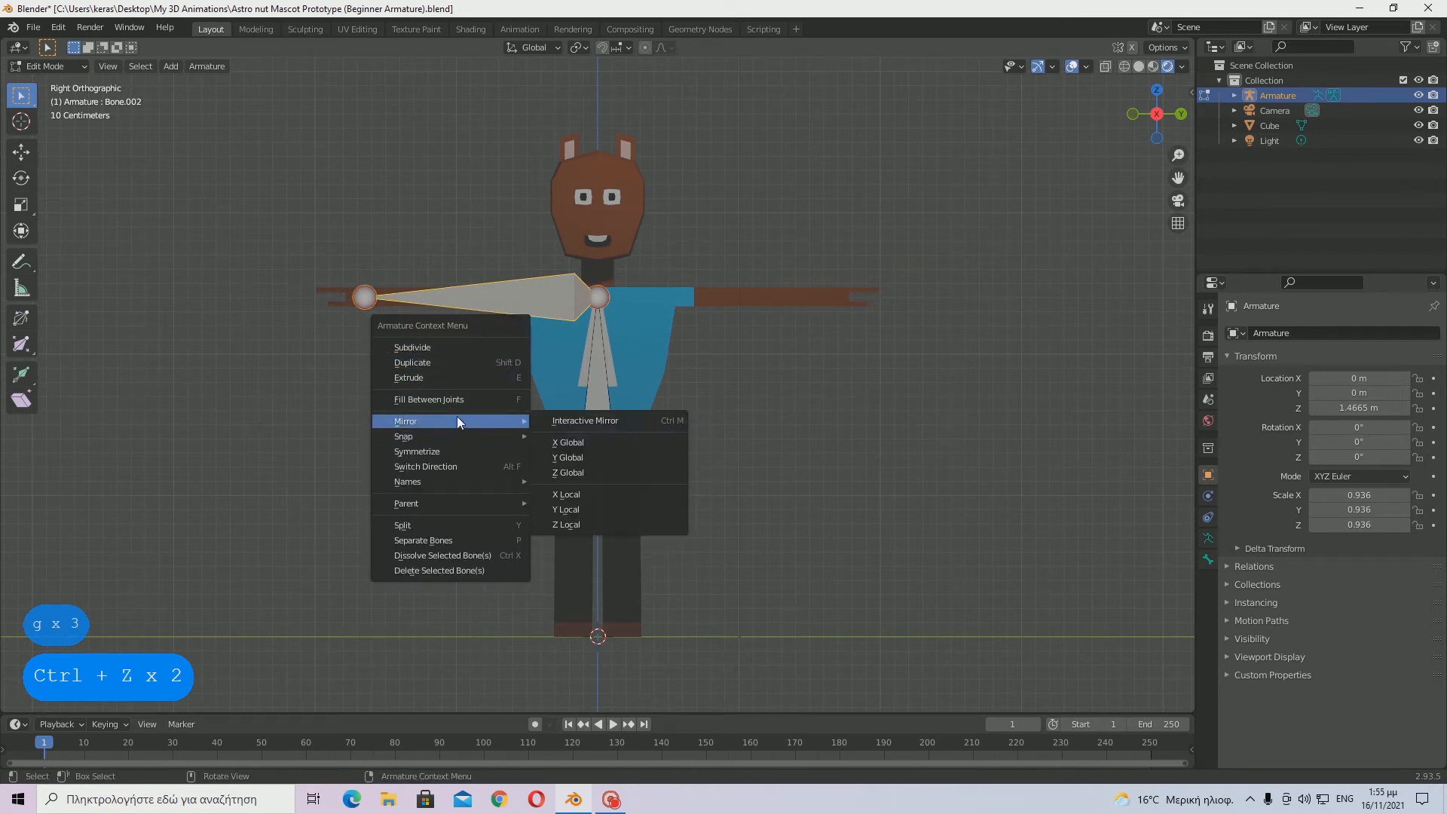
{"action": "left_click", "coordinate": [559, 458]}
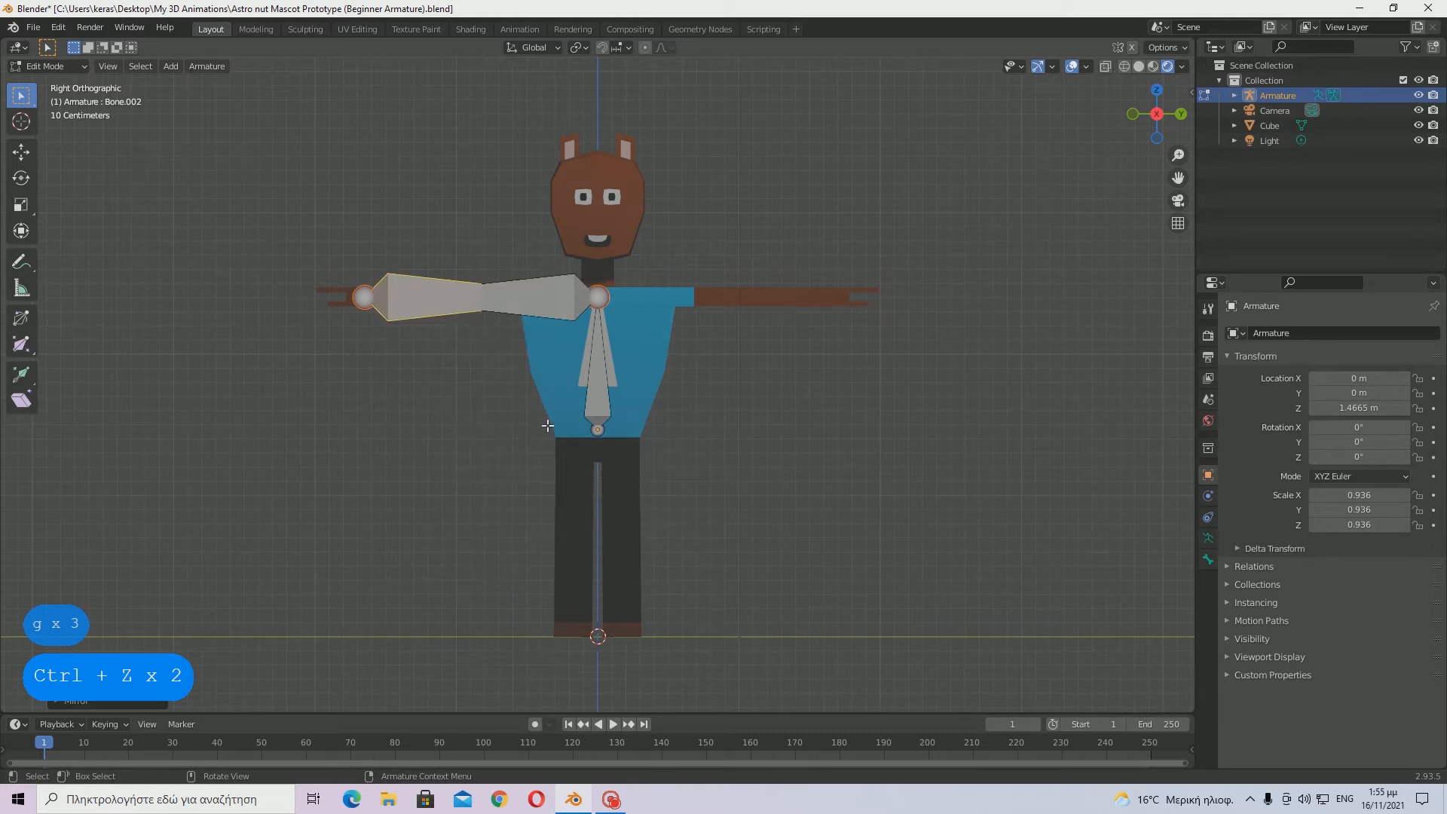
{"action": "key", "text": "g"}
{"action": "key", "text": "y"}
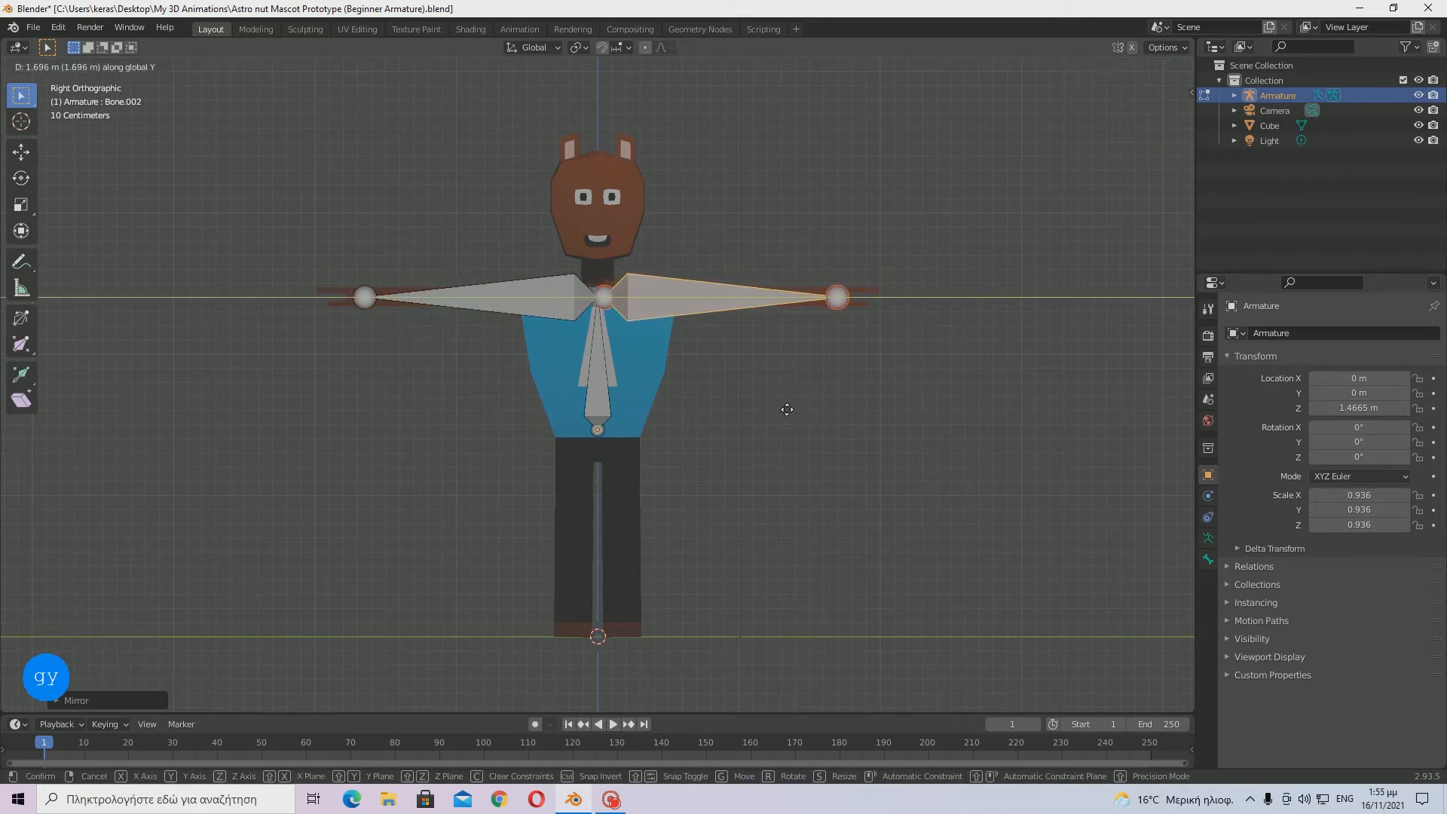
{"action": "key", "text": "Escape"}
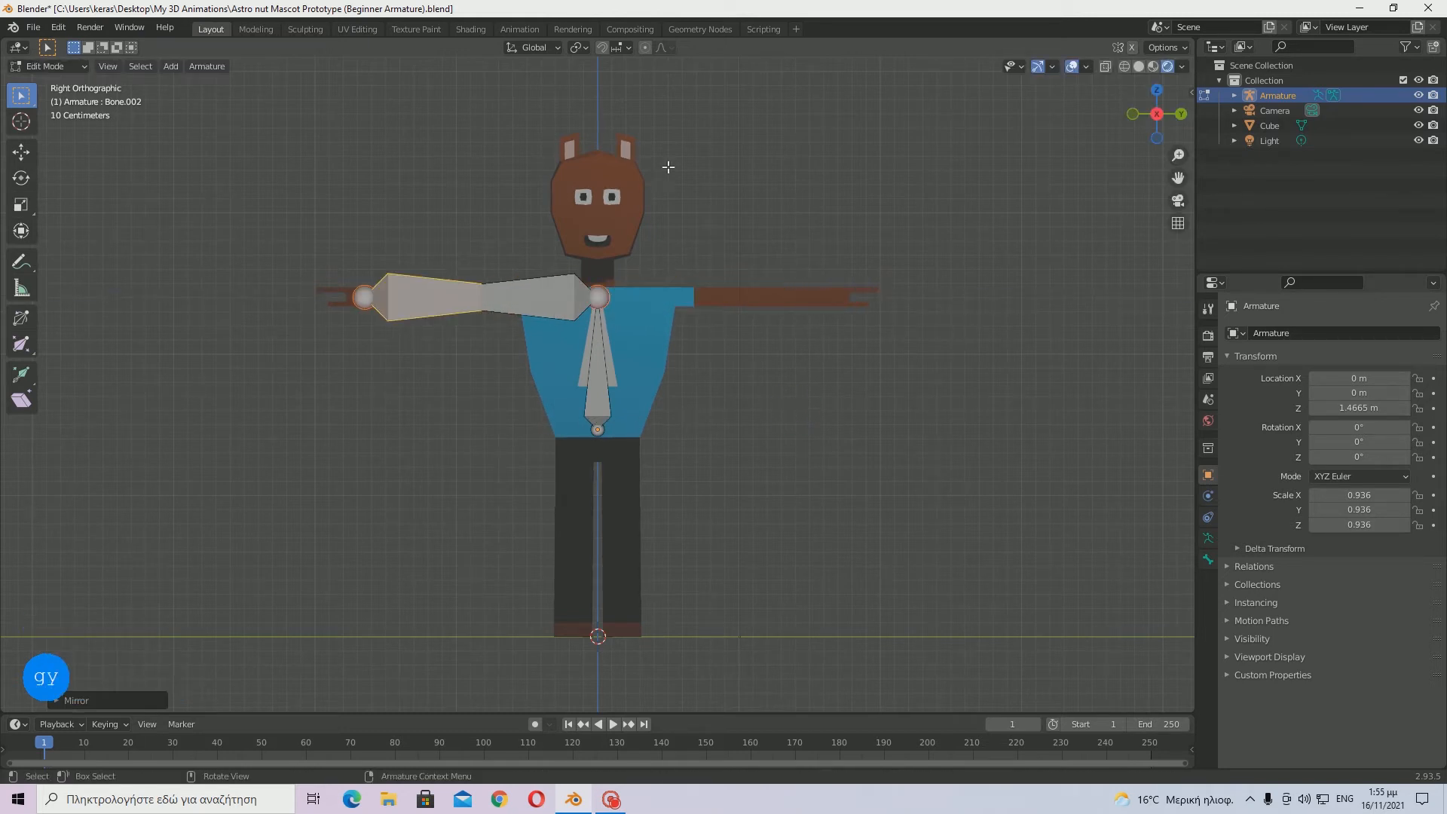
- With snapping temporarily enabled, move the mirrored bone along the Y axis onto the opposite arm
{"action": "left_click", "coordinate": [614, 46]}
{"action": "key", "text": "g"}
{"action": "key", "text": "y"}
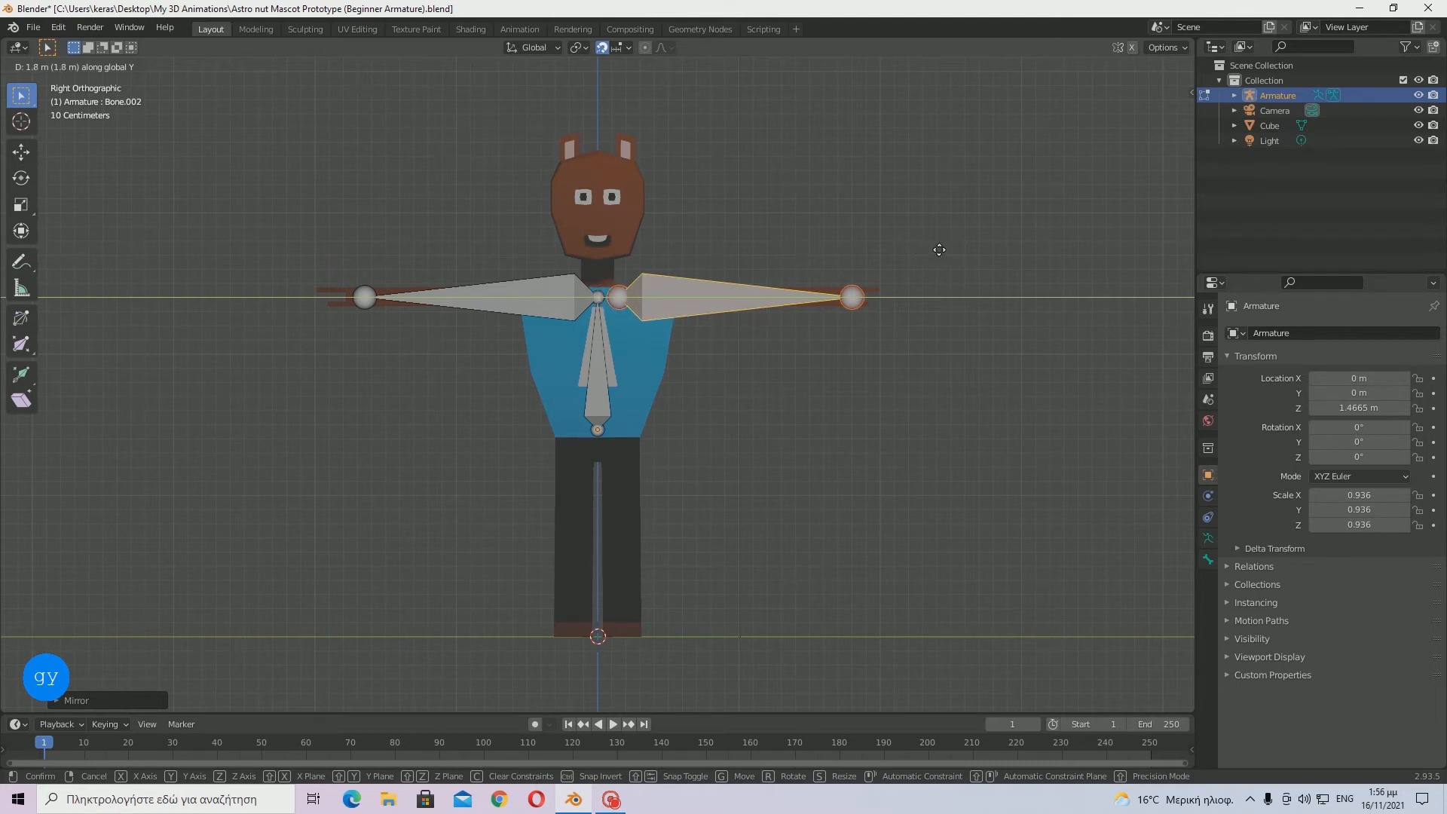
{"action": "left_click", "coordinate": [929, 254]}
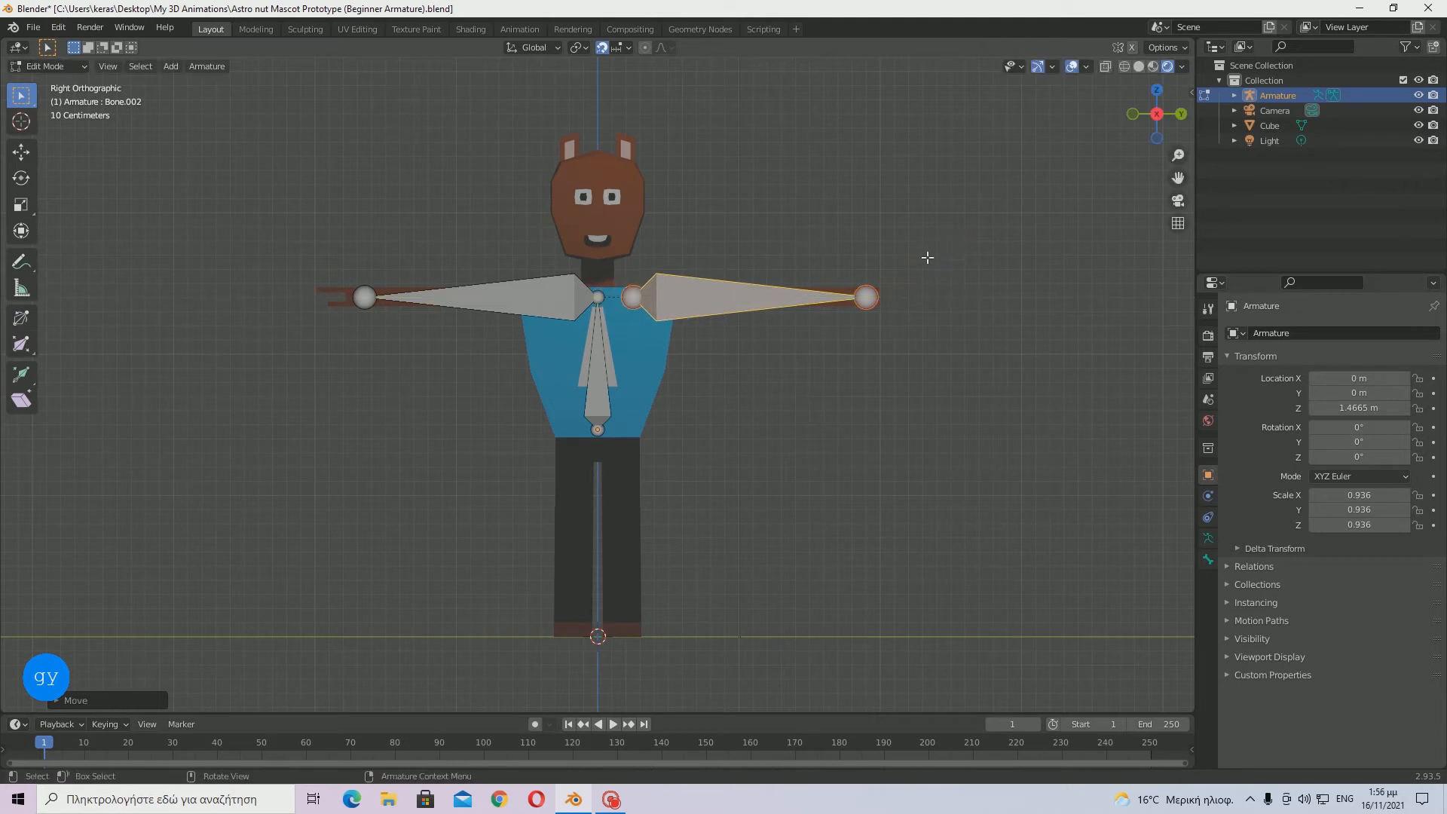
{"action": "scroll", "coordinate": [788, 352], "scroll_direction": "up", "scroll_amount": 2}
{"action": "left_click", "coordinate": [601, 47]}
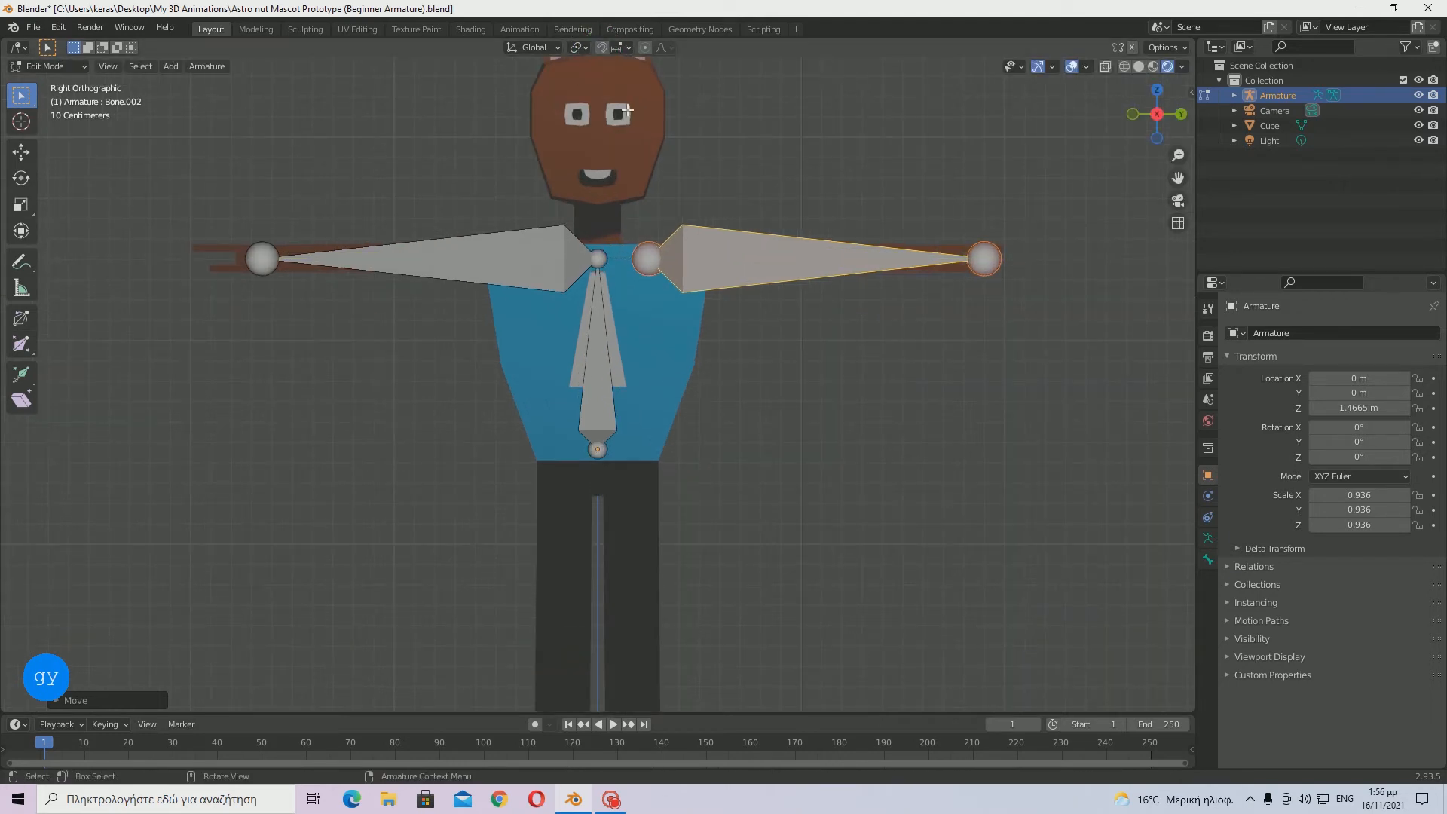
- Try parenting the mirrored arm bone to the torso bone with the Connected option, and undo the parenting
{"action": "left_click", "coordinate": [712, 317]}
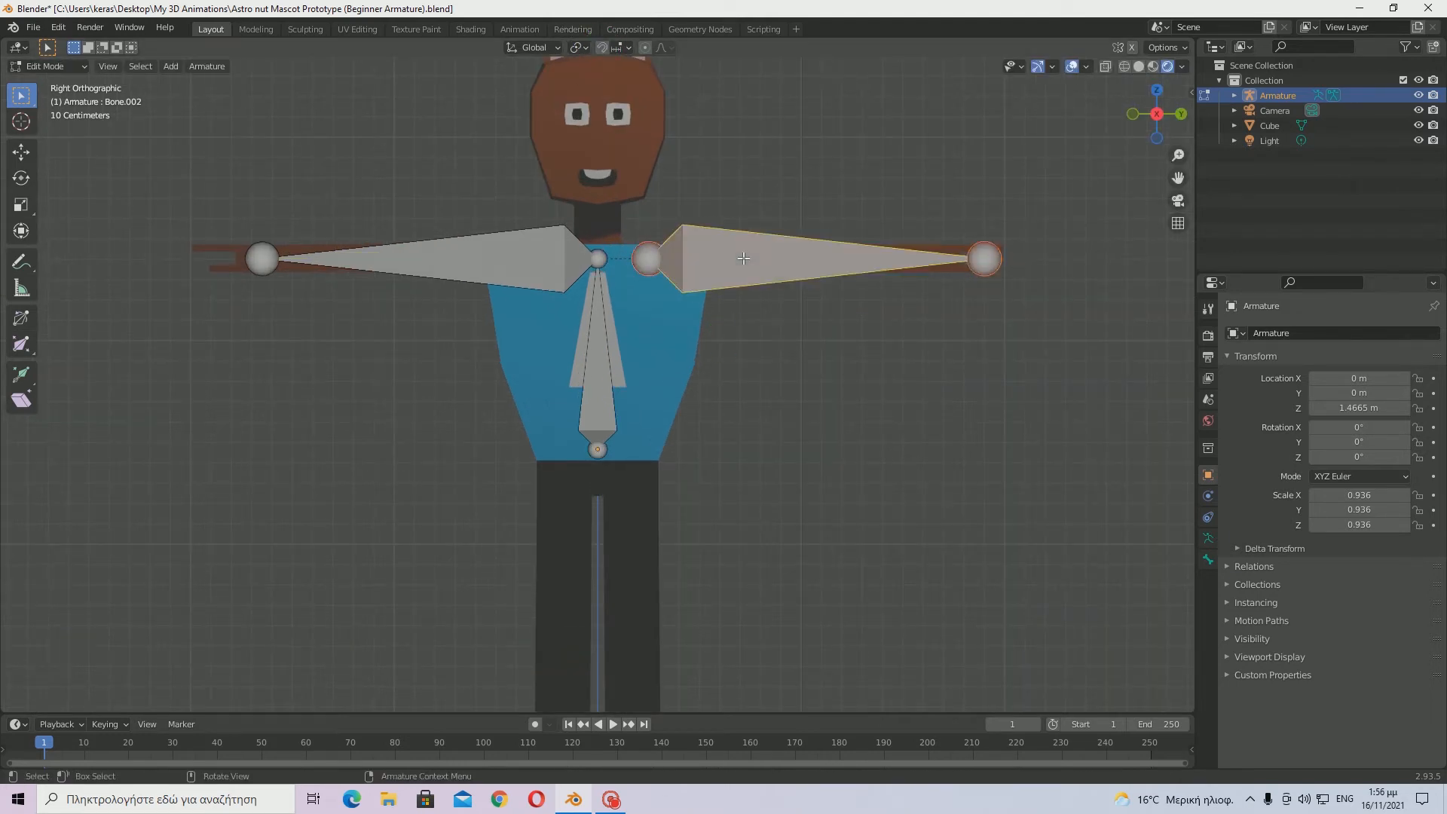
{"action": "left_click", "coordinate": [776, 260]}
{"action": "left_click", "coordinate": [608, 257], "text": "shift"}
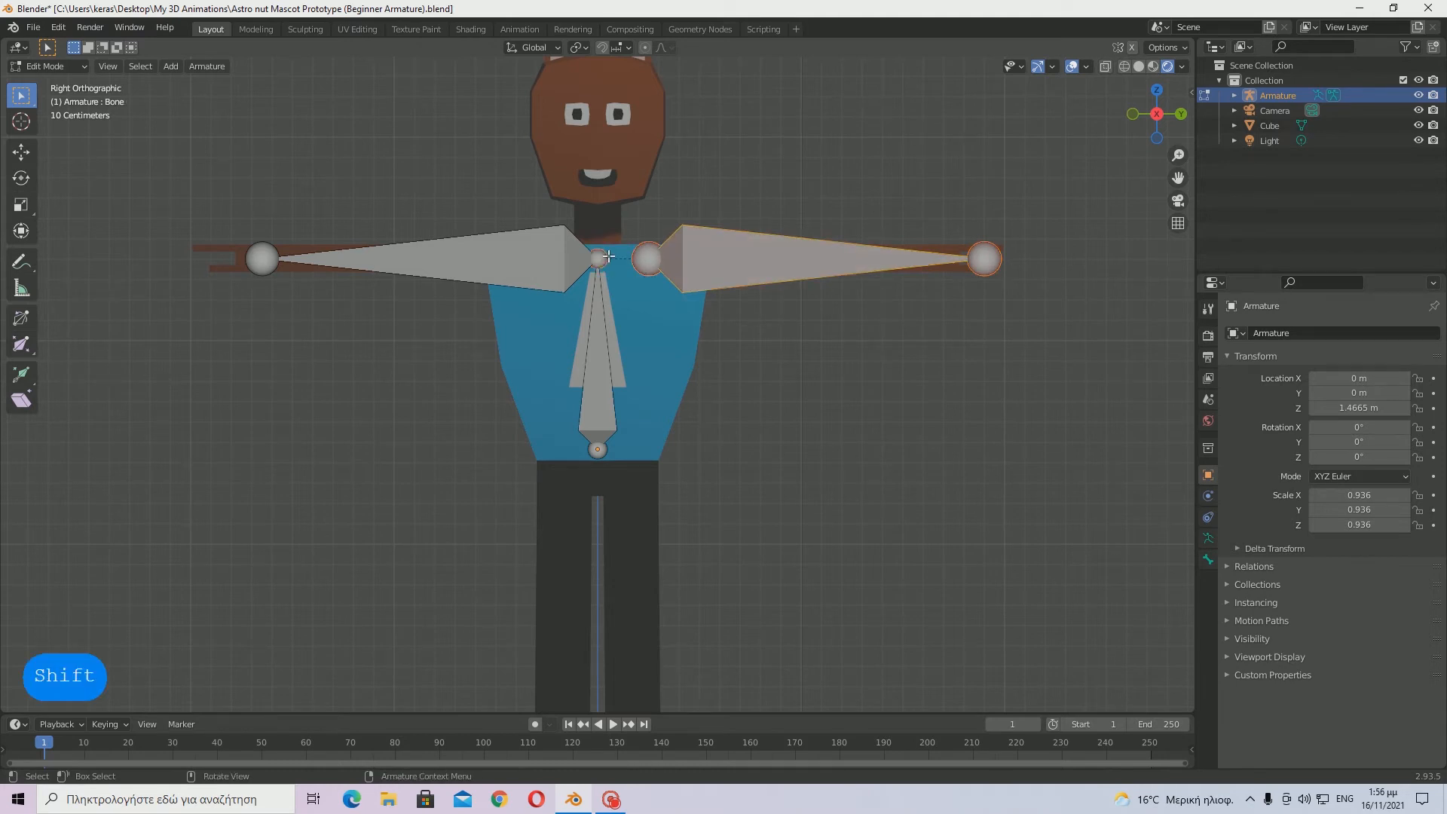
{"action": "key", "text": "ctrl+p"}
{"action": "left_click", "coordinate": [609, 261]}
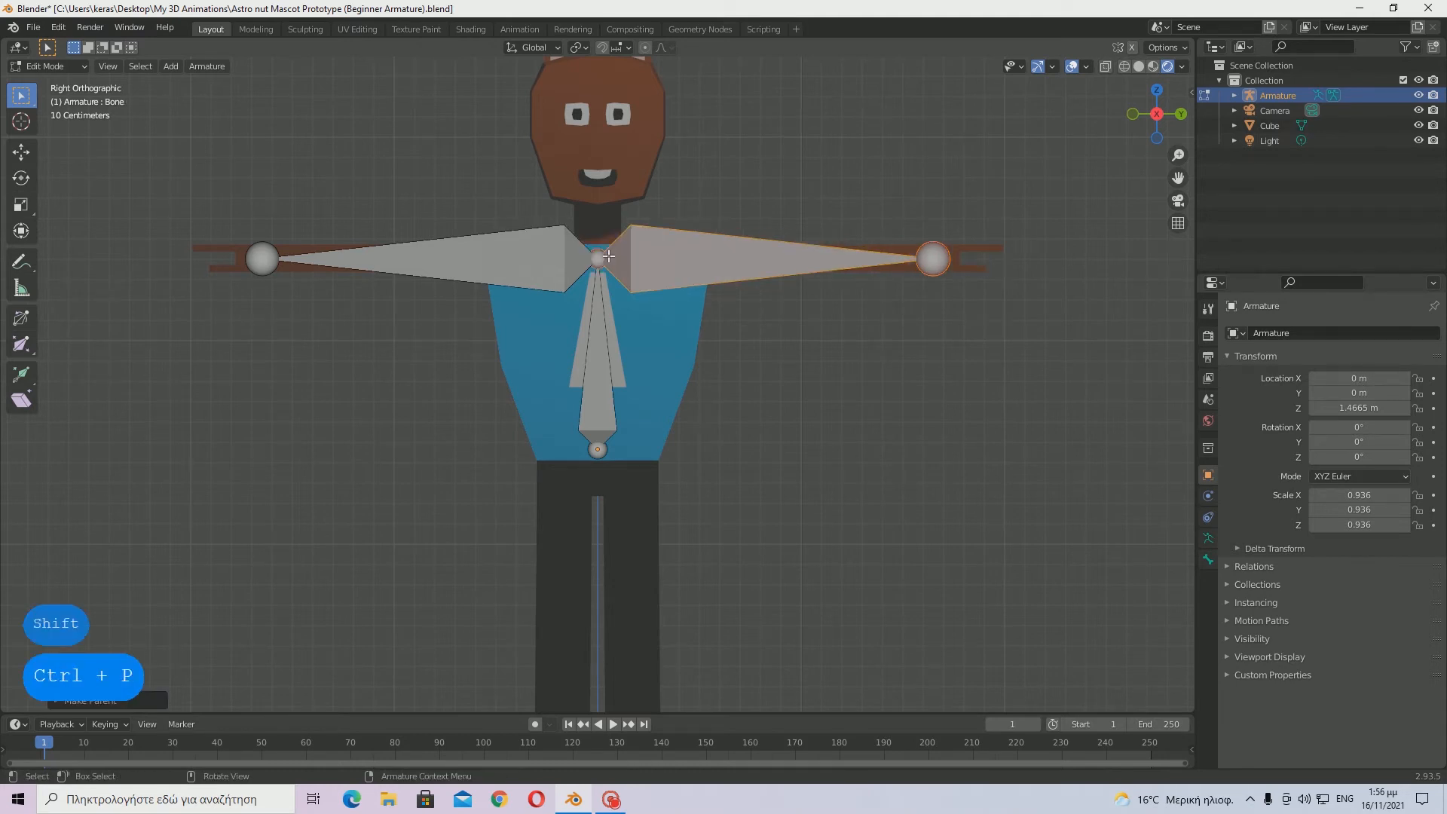
{"action": "key", "text": "ctrl+z"}
{"action": "left_click", "coordinate": [744, 392]}
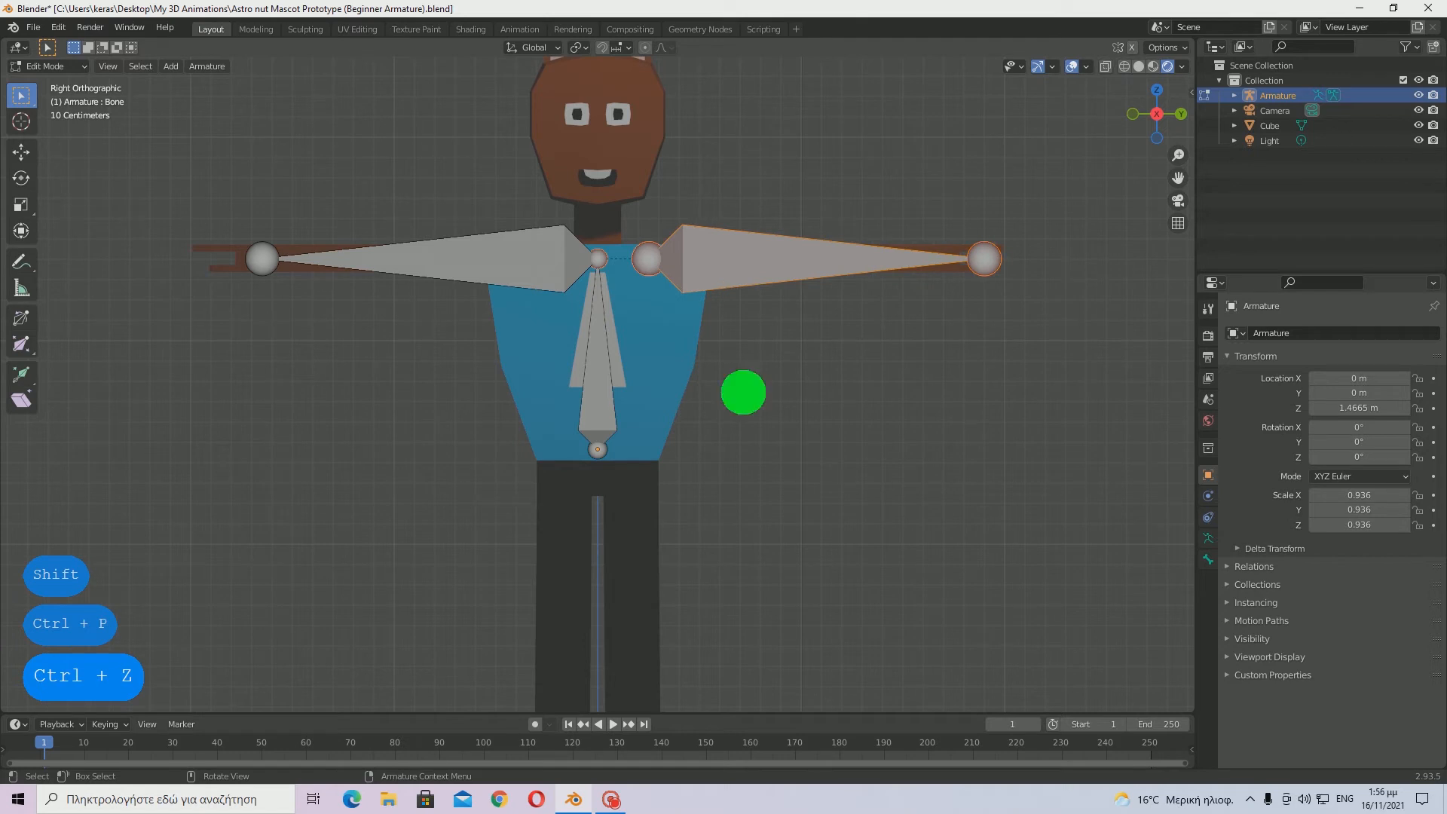
- Parent the mirrored arm bone to the torso bone at its upper joint with the Connected option
{"action": "left_click", "coordinate": [753, 255]}
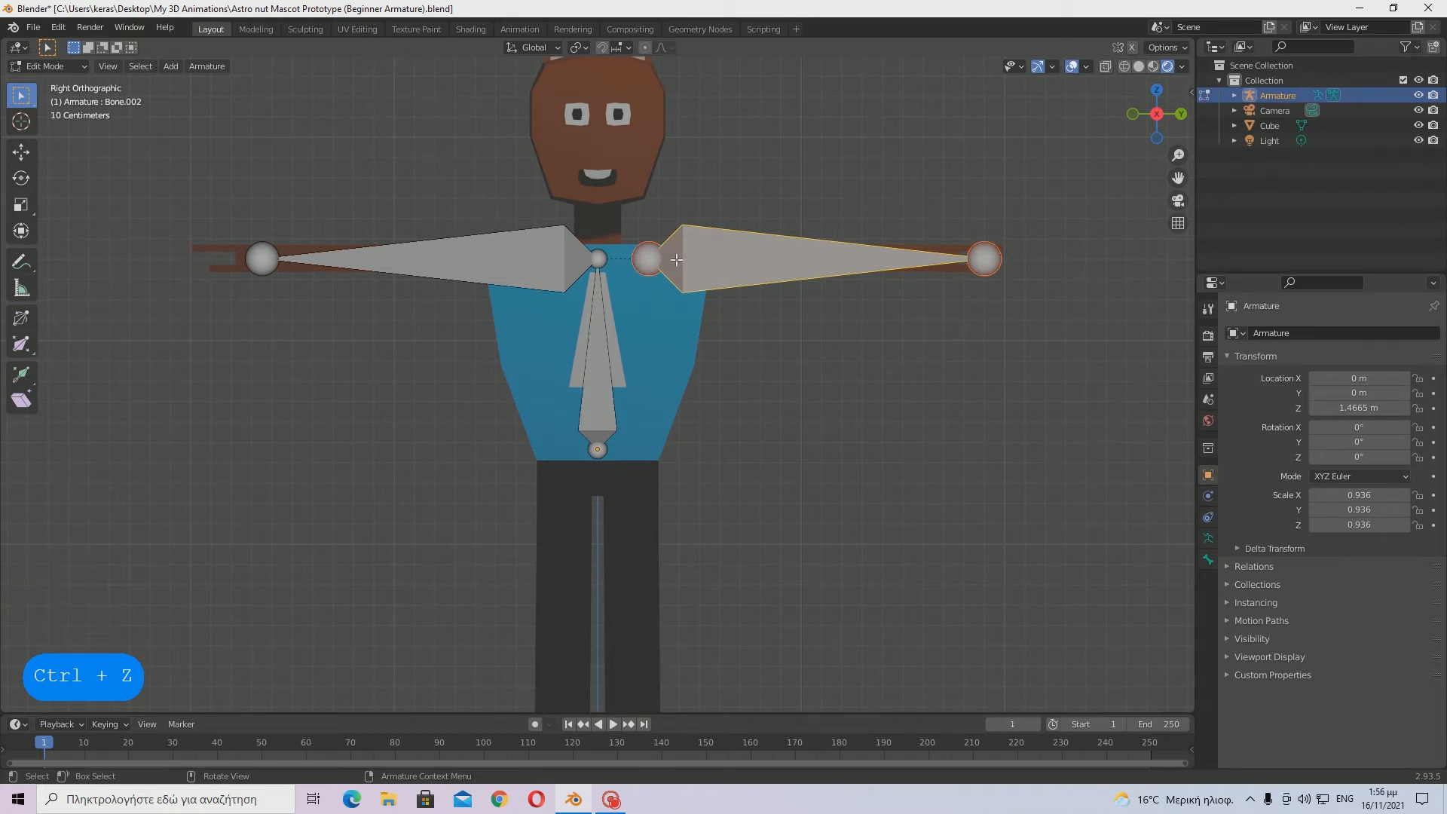
{"action": "left_click", "coordinate": [755, 389]}
{"action": "left_click", "coordinate": [725, 274]}
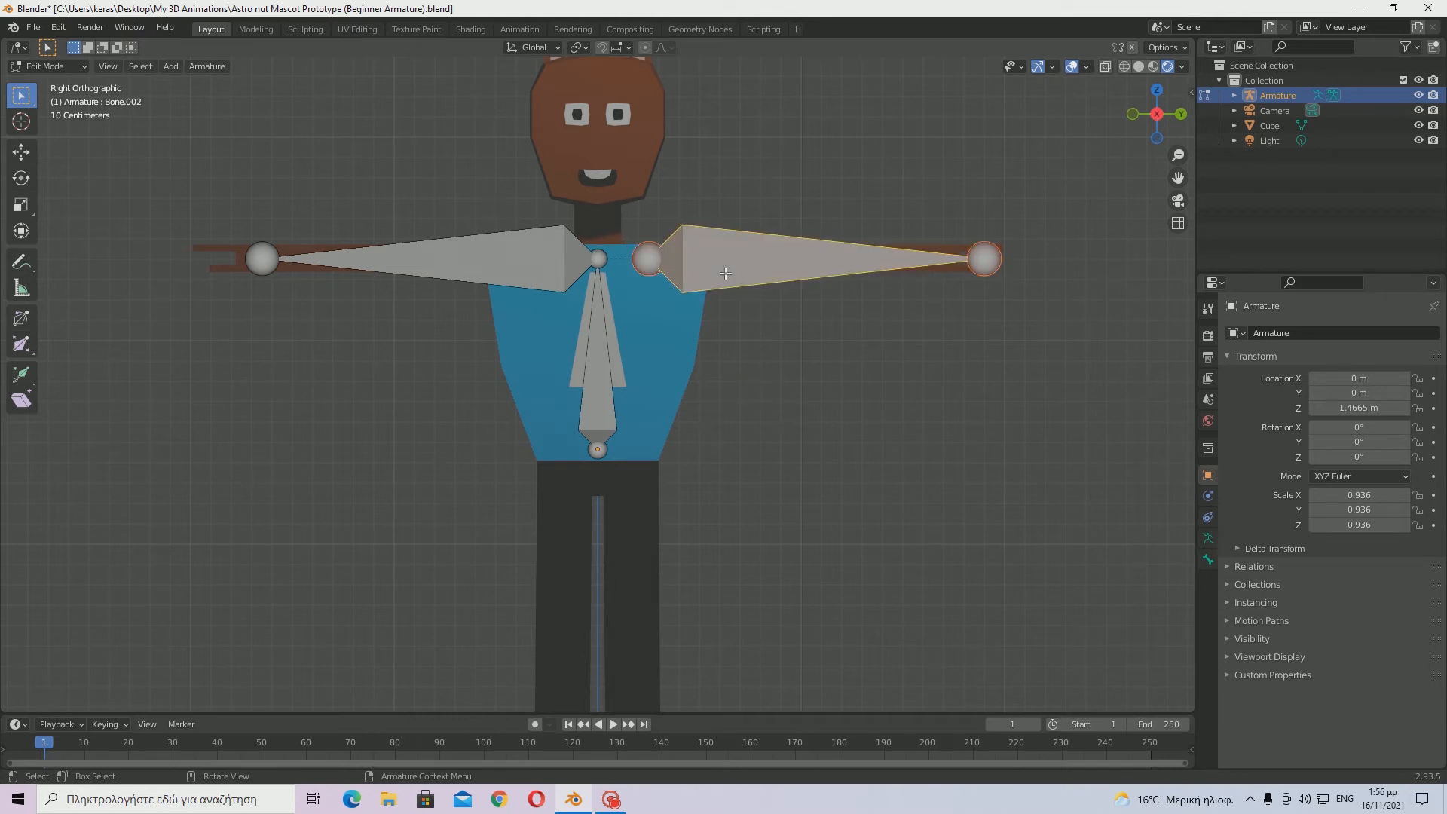
{"action": "left_click", "coordinate": [599, 258], "text": "shift"}
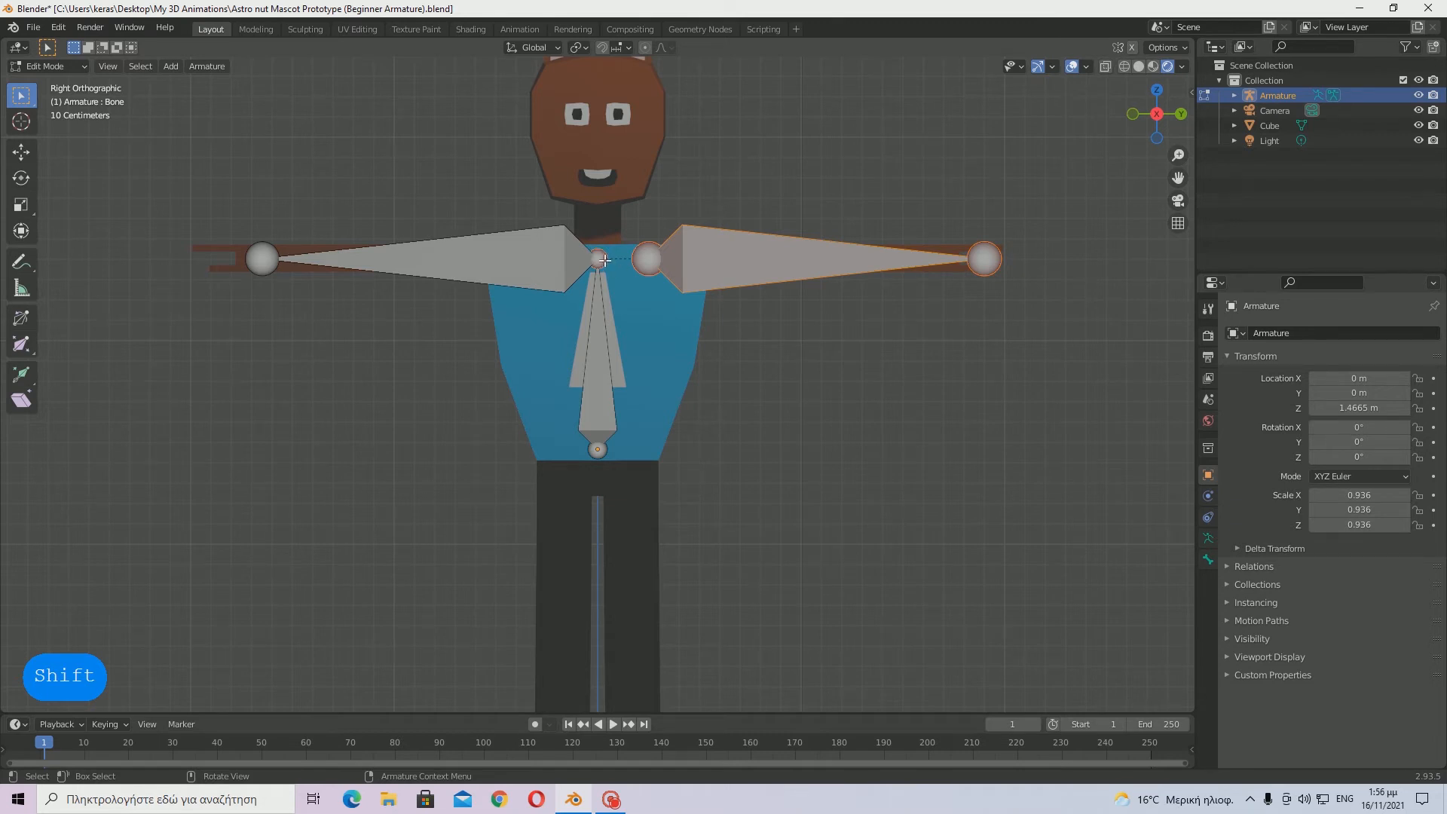
{"action": "key", "text": "ctrl+p"}
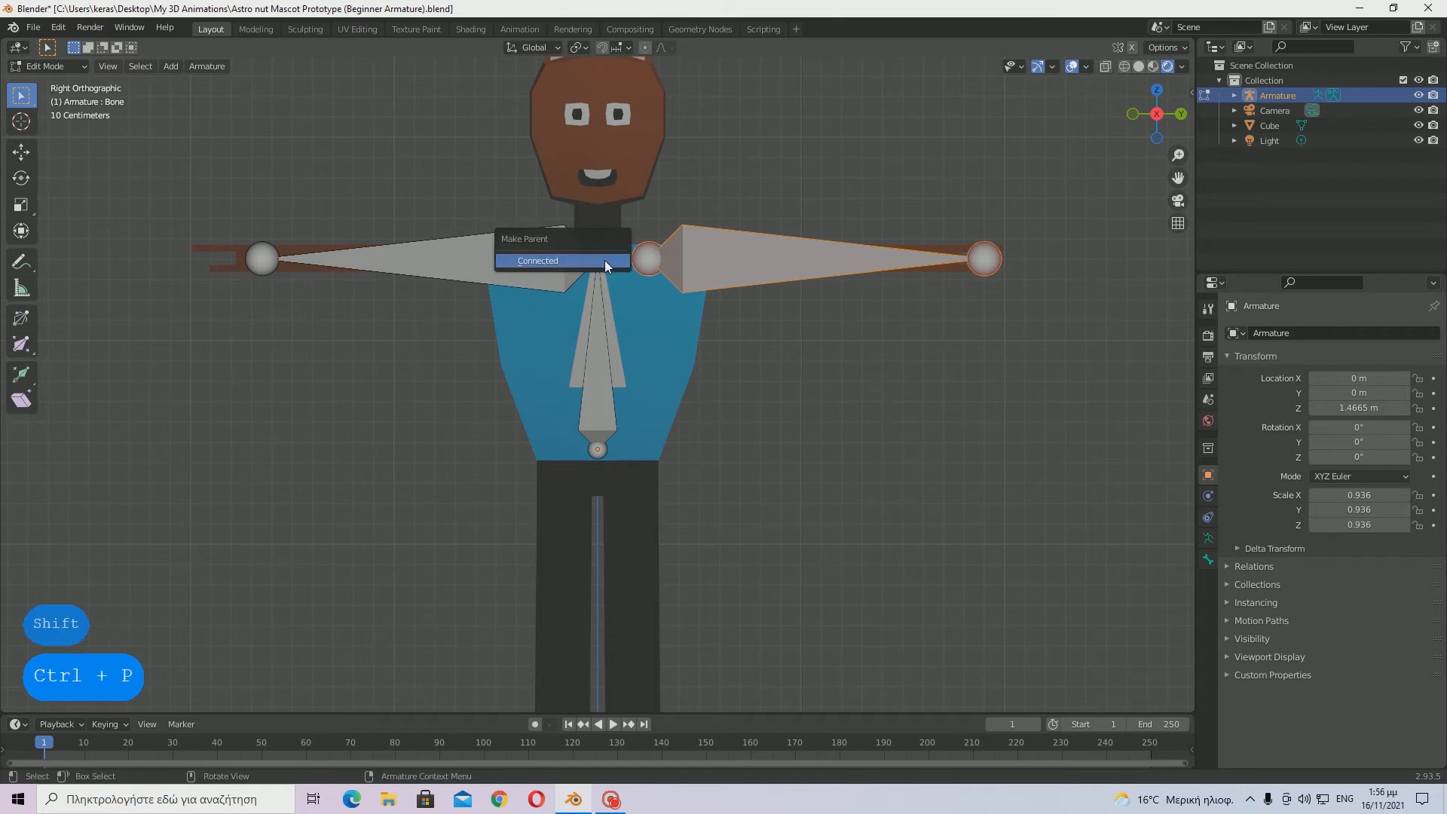
{"action": "left_click", "coordinate": [605, 260]}
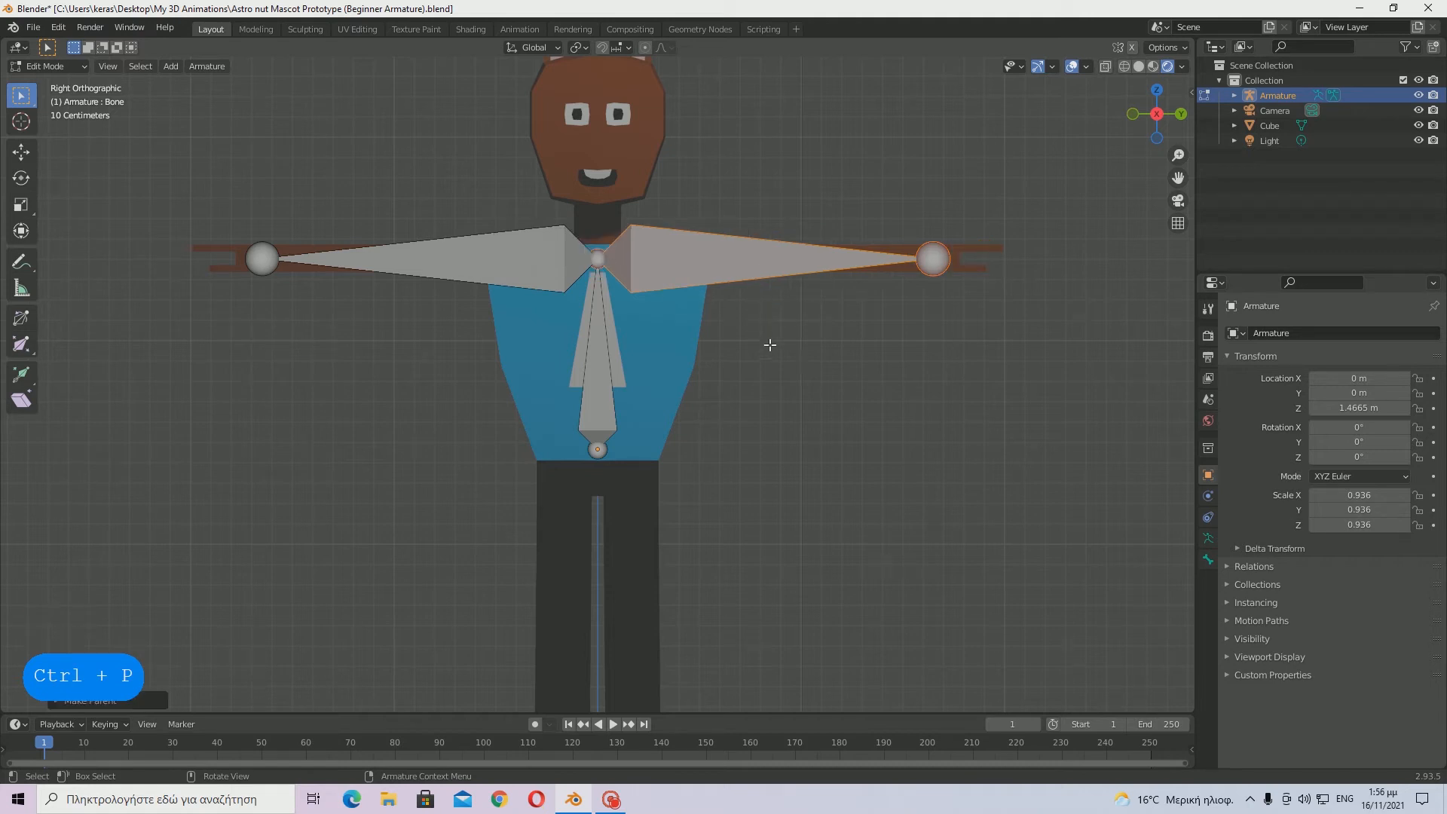
- In the right orthographic view, extrude a bone about 1.08 m straight down from the torso bone's lower joint
{"action": "mouse_move", "coordinate": [769, 345]}
{"action": "middle_mouse_down"}
{"action": "mouse_move", "coordinate": [802, 375]}
{"action": "mouse_move", "coordinate": [905, 398]}
{"action": "mouse_move", "coordinate": [767, 470]}
{"action": "mouse_move", "coordinate": [542, 407]}
{"action": "mouse_move", "coordinate": [301, 371]}
{"action": "mouse_move", "coordinate": [784, 325]}
{"action": "middle_mouse_up"}
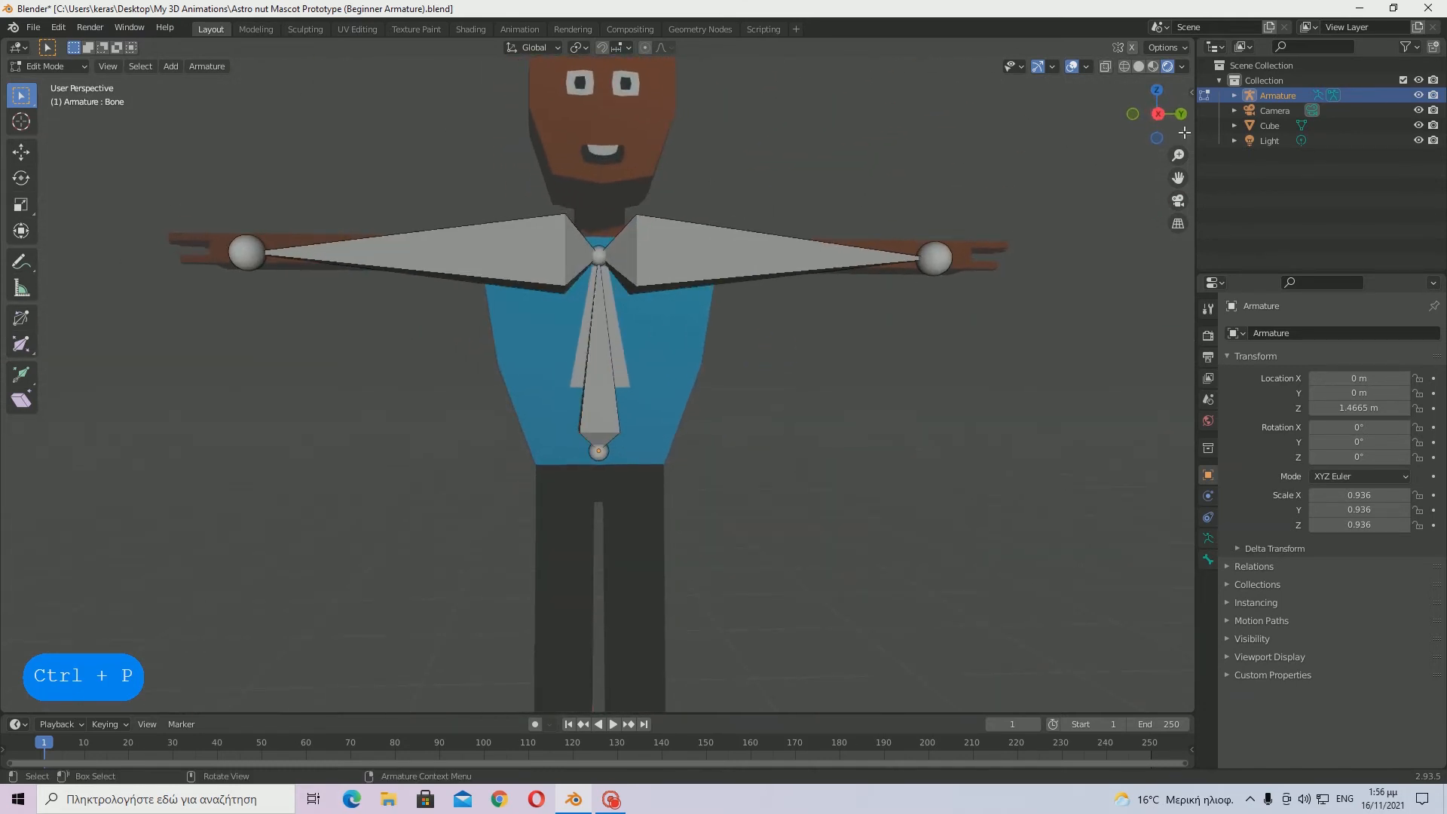
{"action": "left_click", "coordinate": [1156, 106]}
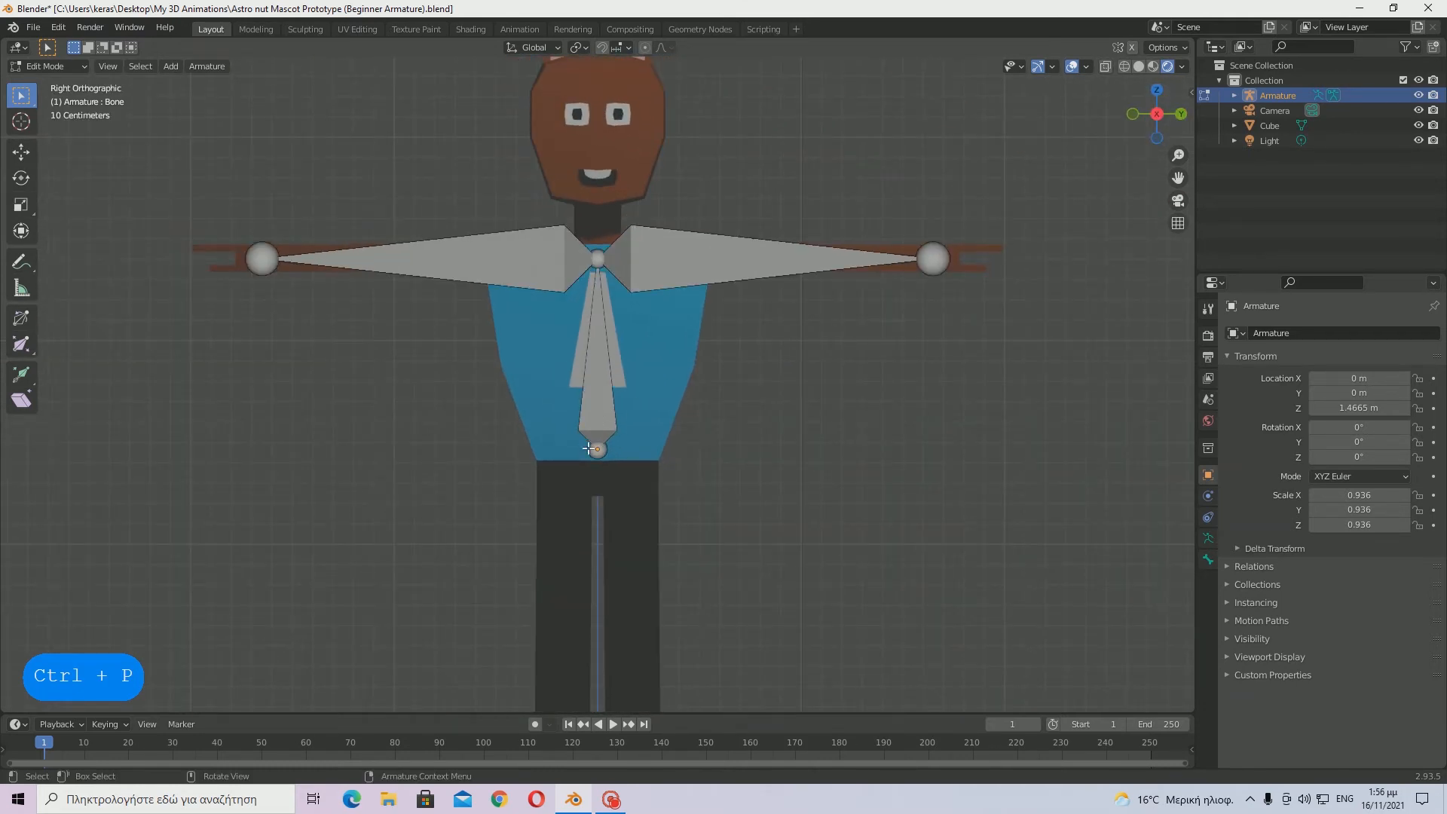
{"action": "scroll", "coordinate": [629, 467], "scroll_direction": "down", "scroll_amount": 1}
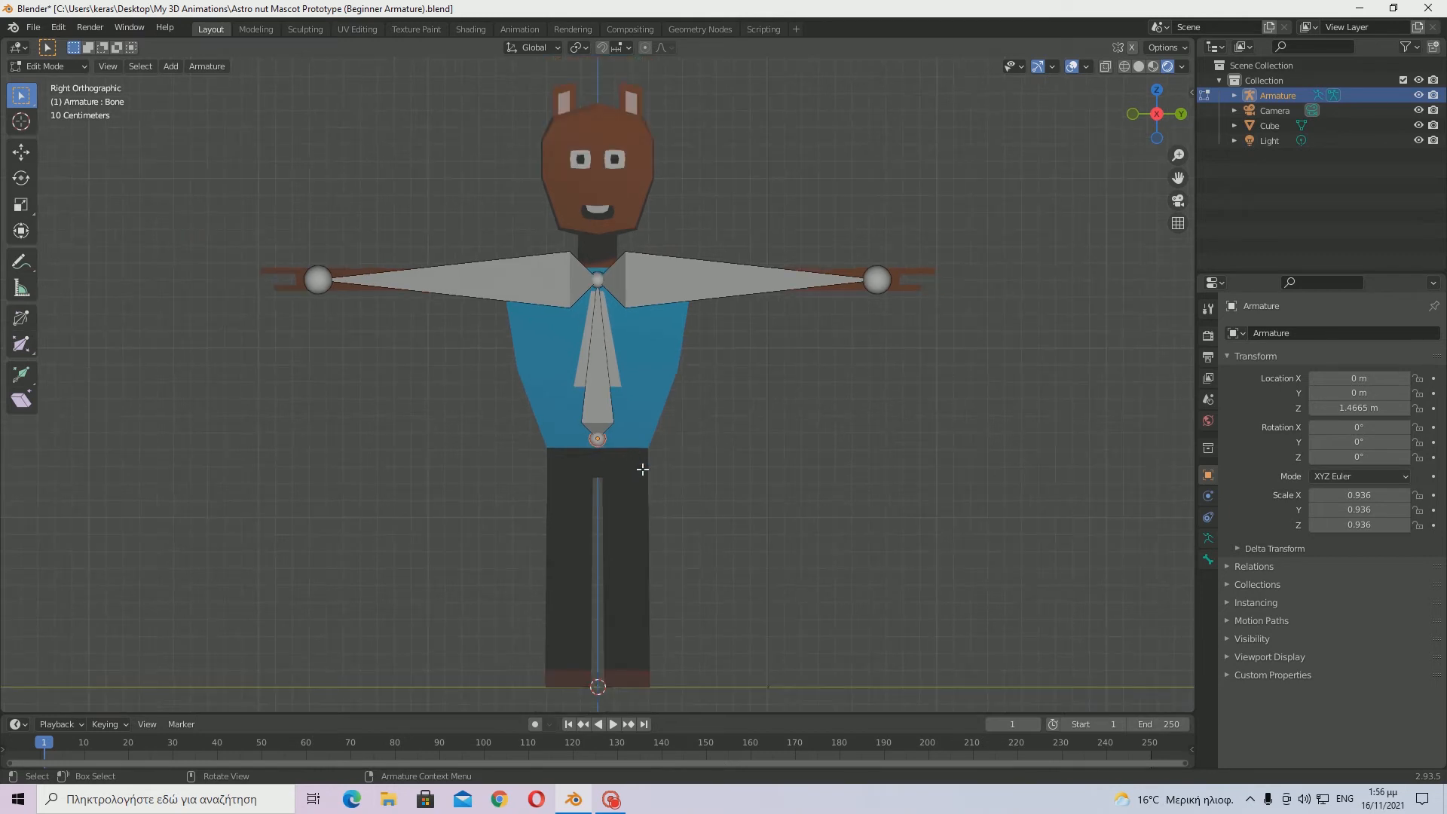
{"action": "key", "text": "e"}
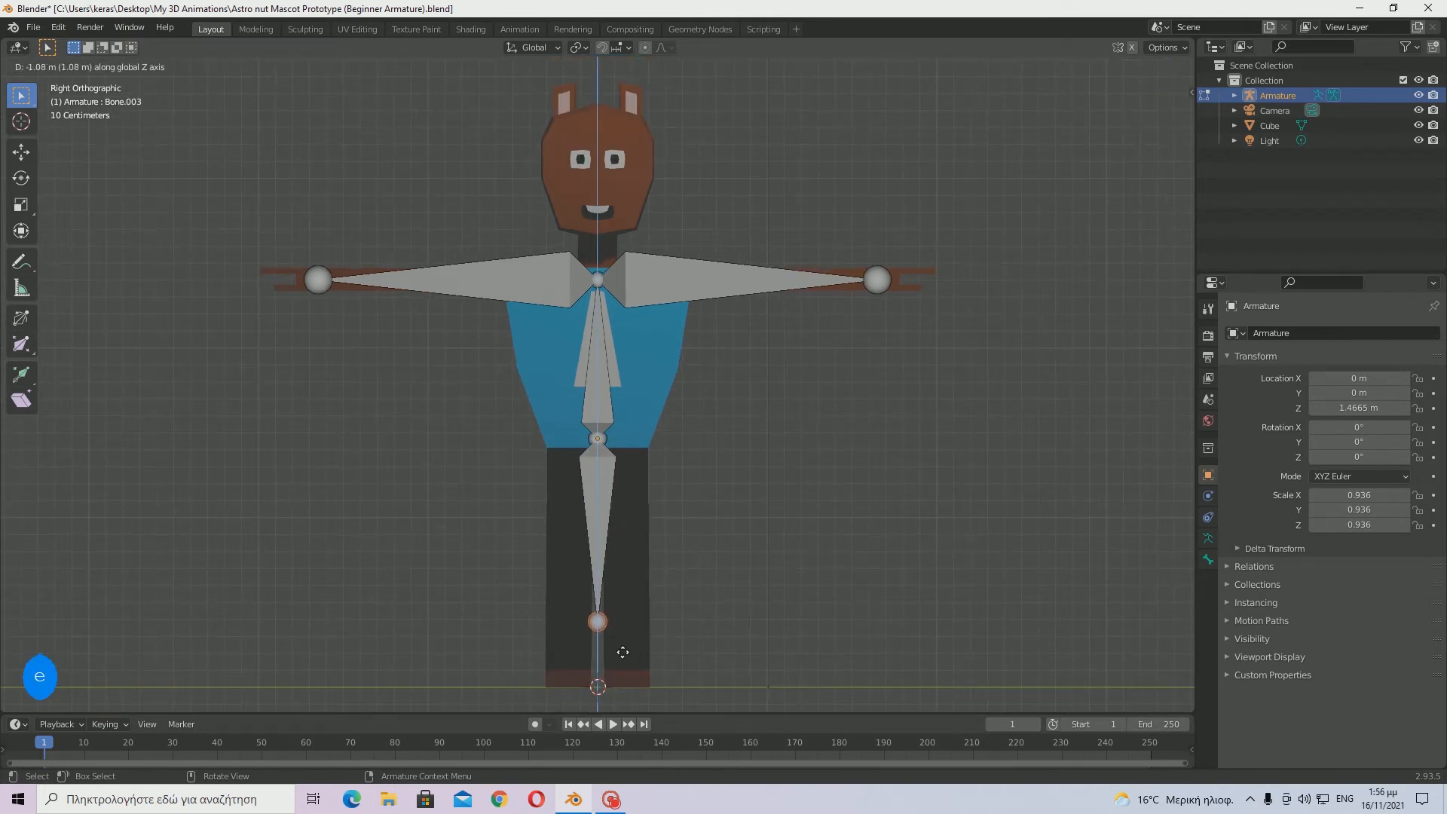
{"action": "left_click", "coordinate": [623, 637]}
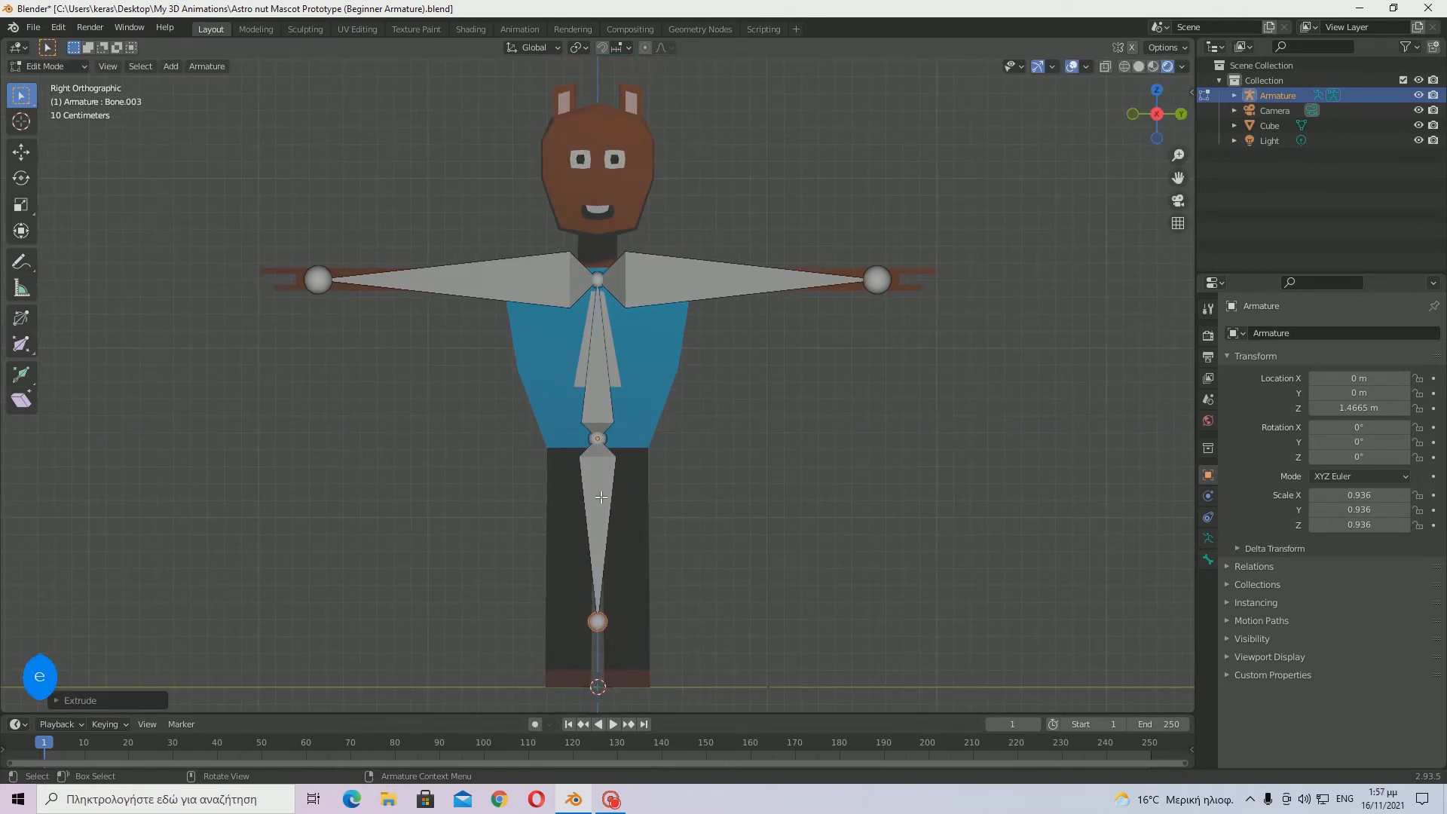
- Enable snapping and move the new lower bone onto one leg, about -0.17 m along Y and -0.14 m along Z
{"action": "key", "text": "g"}
{"action": "right_click", "coordinate": [680, 513]}
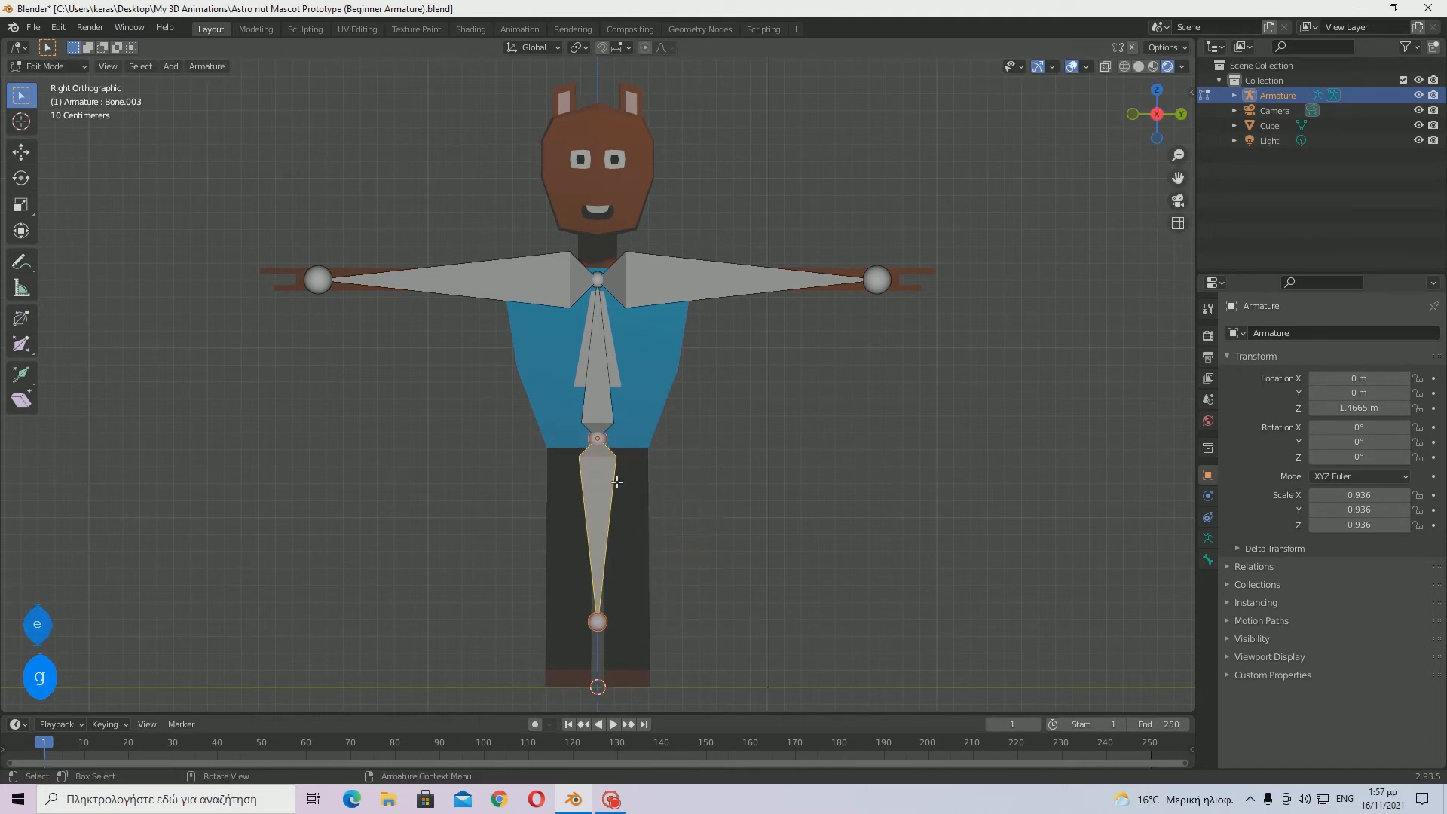
{"action": "left_click", "coordinate": [603, 399], "text": "shift"}
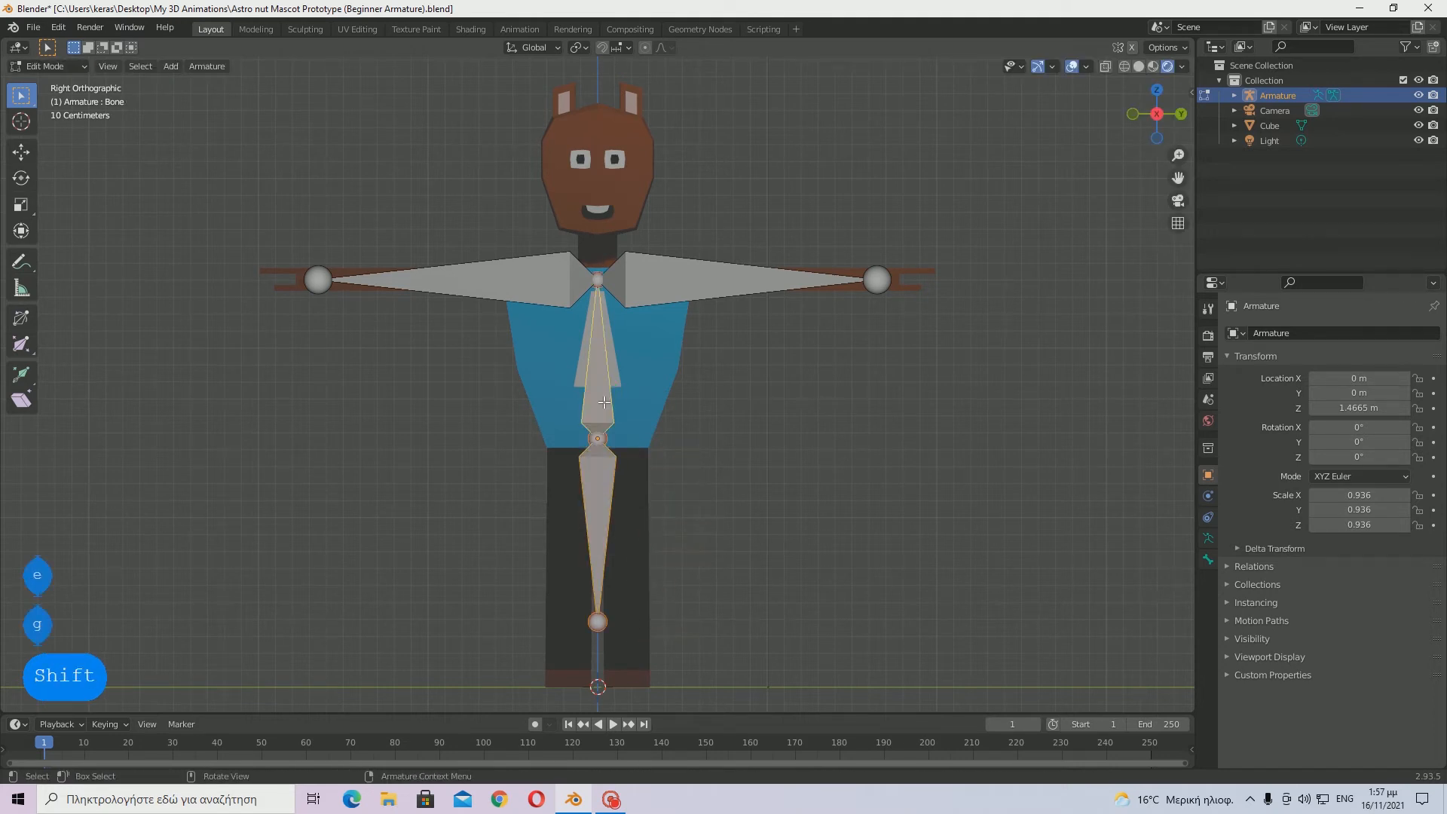
{"action": "left_click", "coordinate": [599, 483]}
{"action": "left_click", "coordinate": [602, 47]}
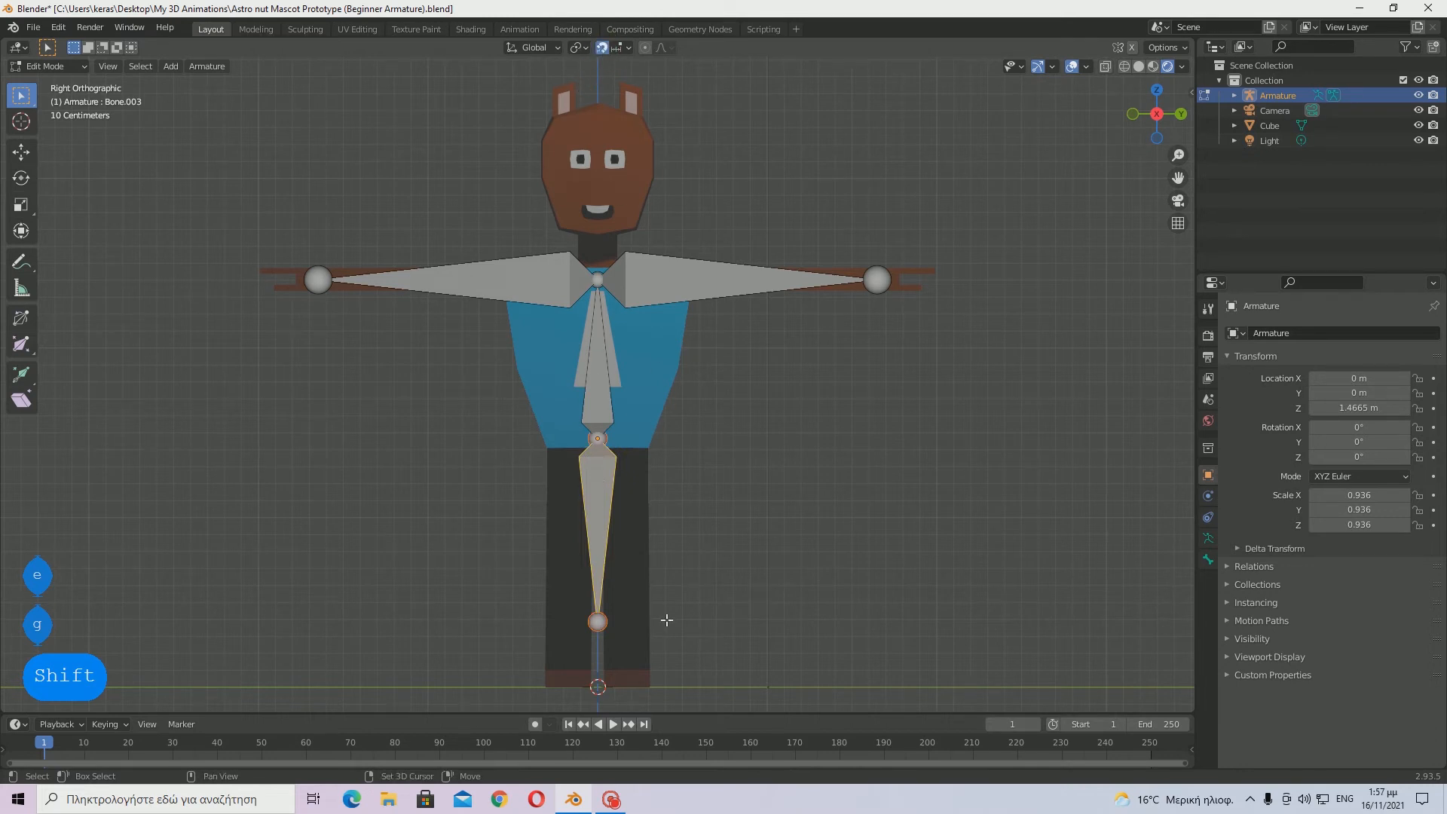
{"action": "middle_click_drag", "start_coordinate": [667, 620], "coordinate": [678, 484], "text": "shift"}
{"action": "scroll", "coordinate": [678, 485], "scroll_direction": "up", "scroll_amount": 7}
{"action": "key", "text": "g"}
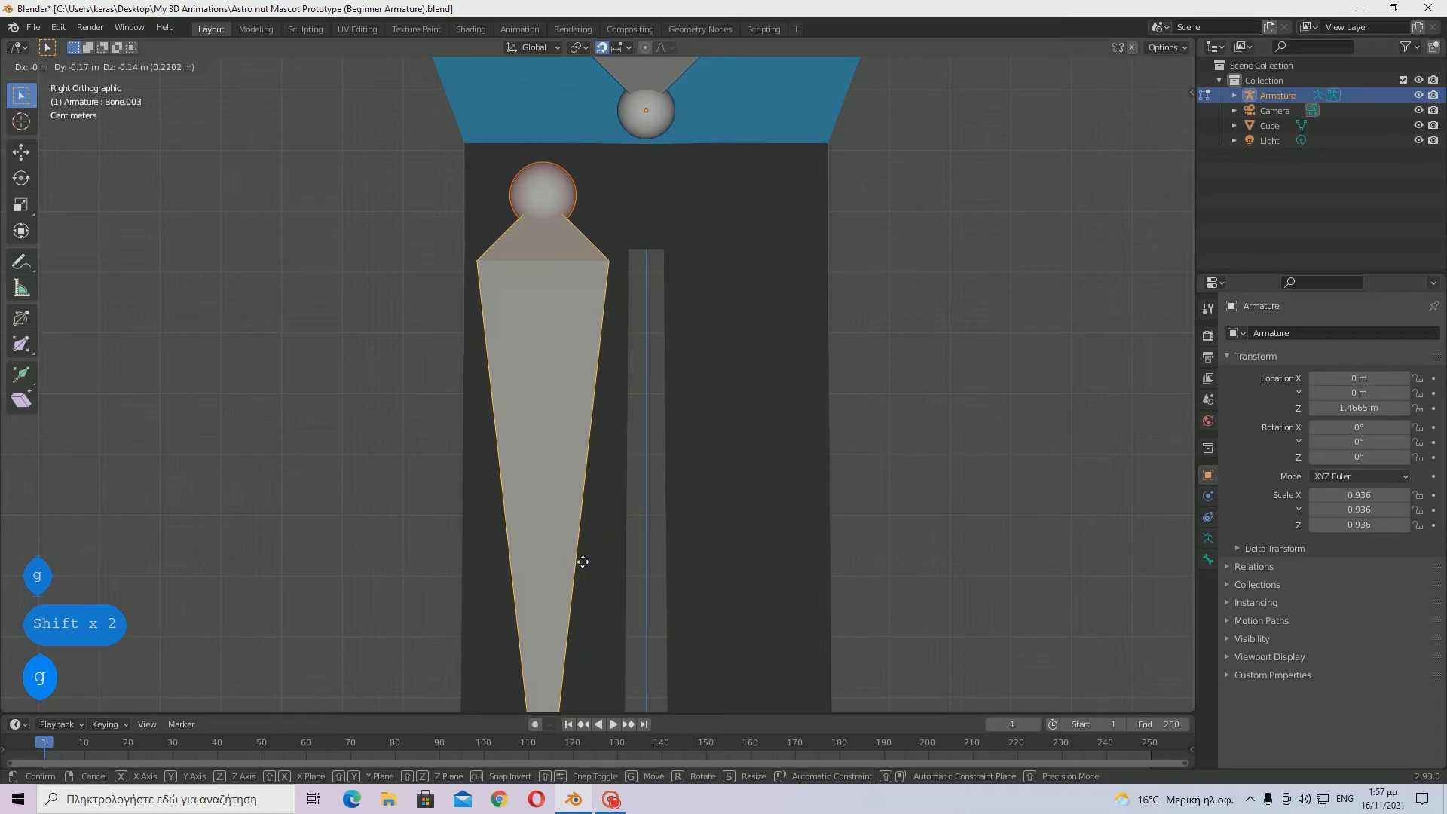
{"action": "left_click", "coordinate": [582, 563]}
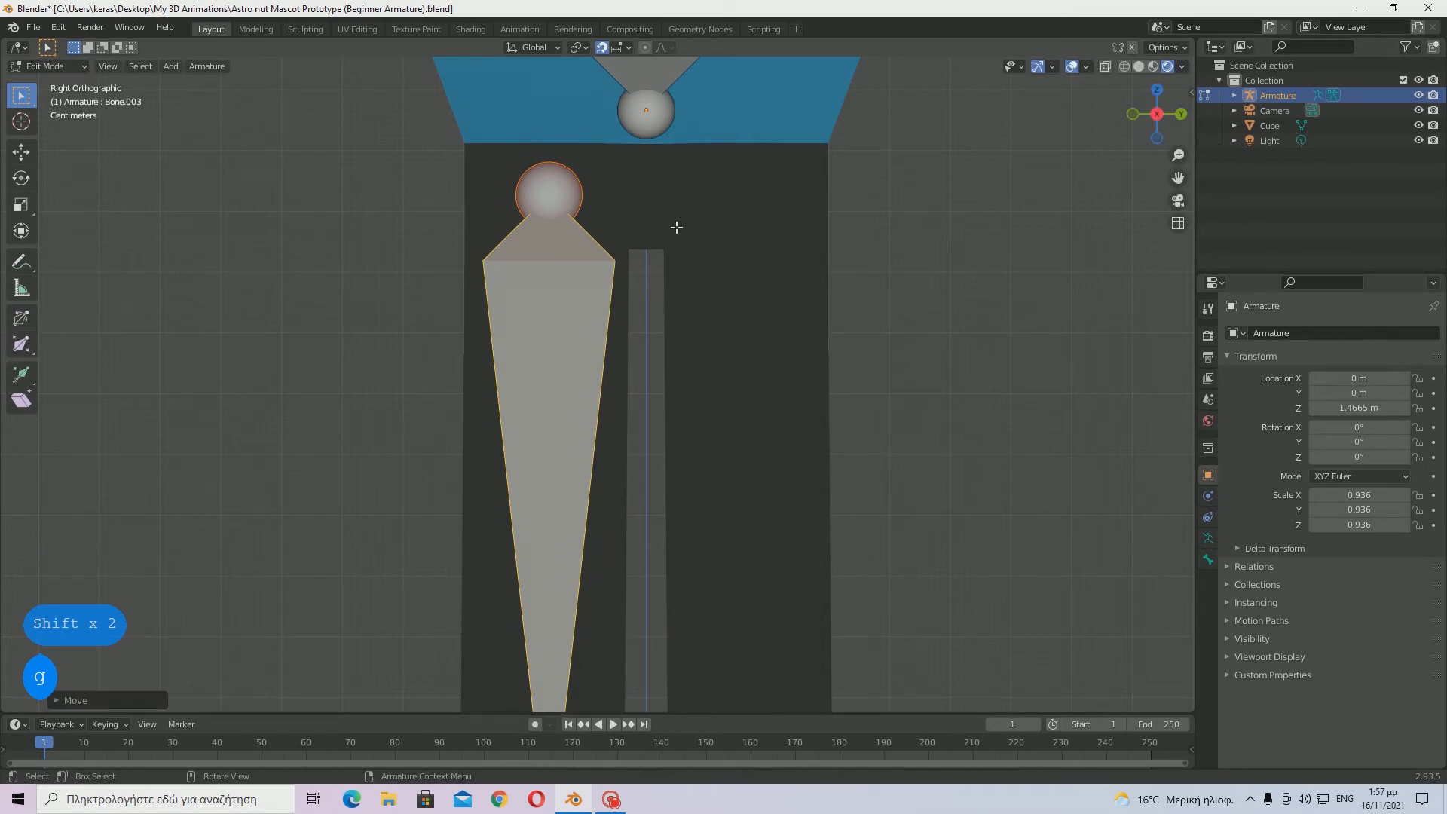
- Lower the leg bone by about 0.07 m and shift it outward by about 0.01 m
{"action": "key", "text": "g"}
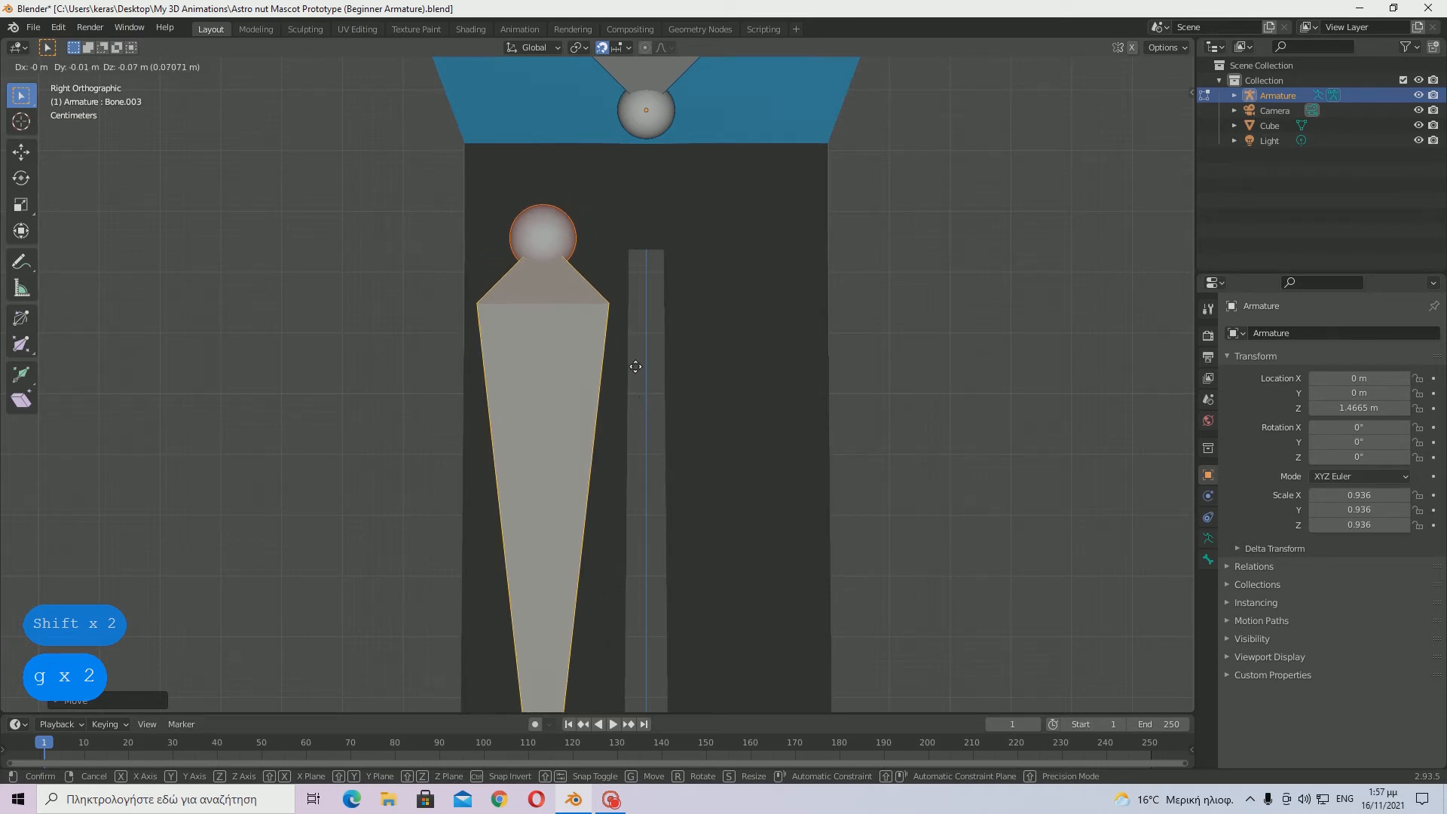
{"action": "left_click", "coordinate": [637, 366]}
{"action": "scroll", "coordinate": [637, 366], "scroll_direction": "down", "scroll_amount": 3}
{"action": "scroll", "coordinate": [648, 367], "scroll_direction": "up", "scroll_amount": 3}
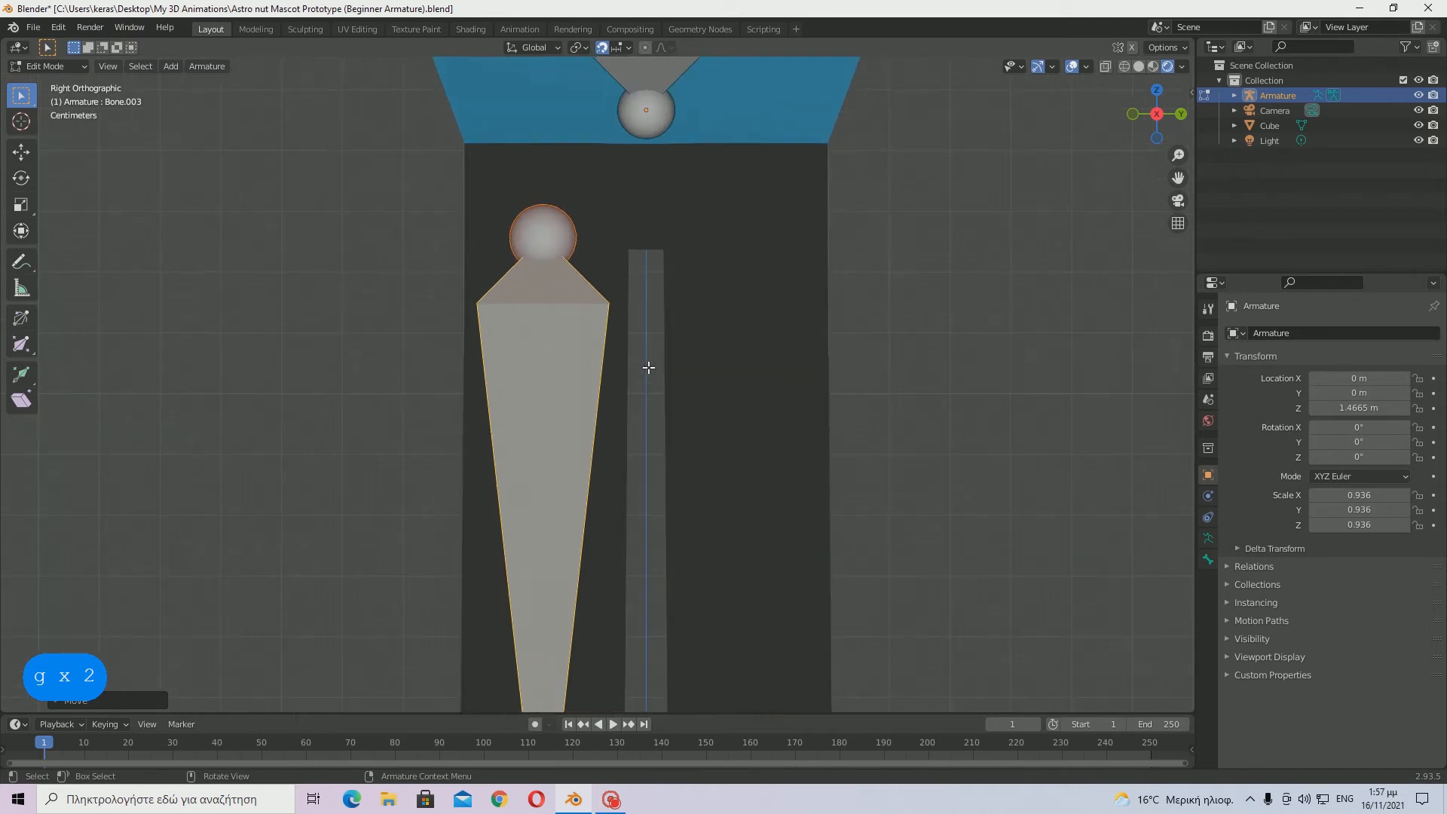
- Nudge the leg bone about 0.01 m along the Y axis toward the body's centre
{"action": "key", "text": "g"}
{"action": "key", "text": "z"}
{"action": "key", "text": "x"}
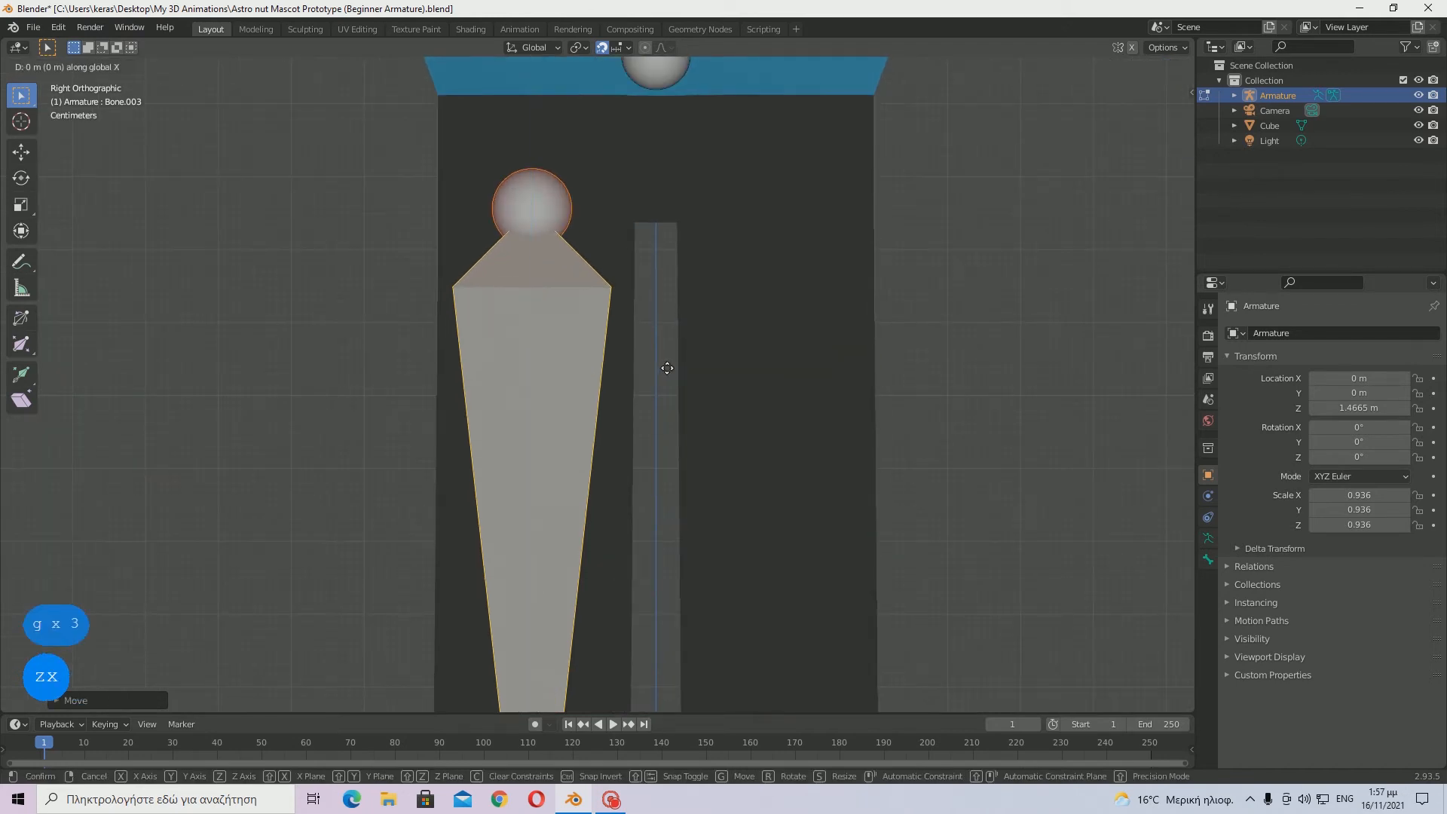
{"action": "key", "text": "y"}
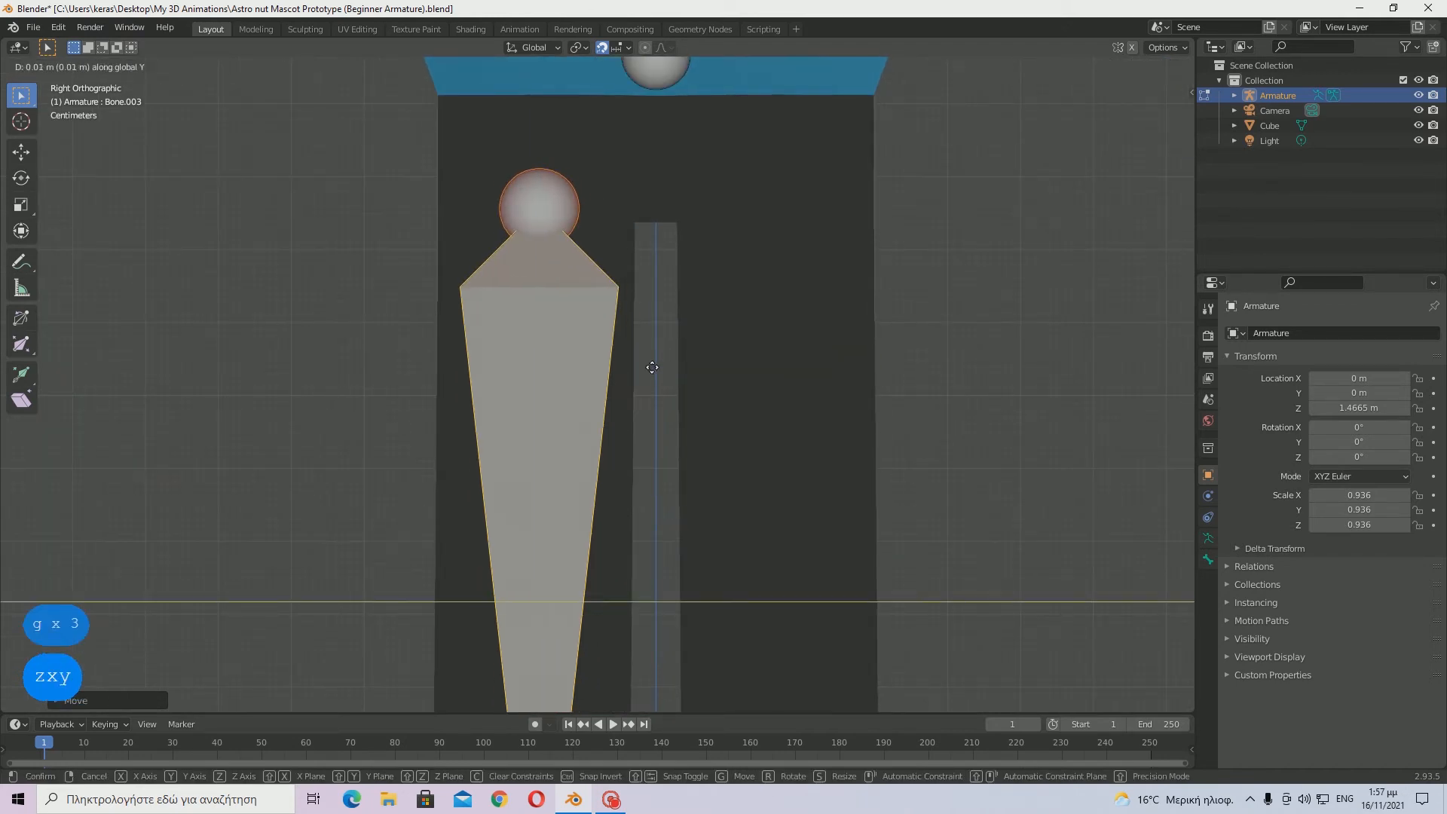
{"action": "left_click", "coordinate": [649, 365]}
{"action": "key", "text": "g"}
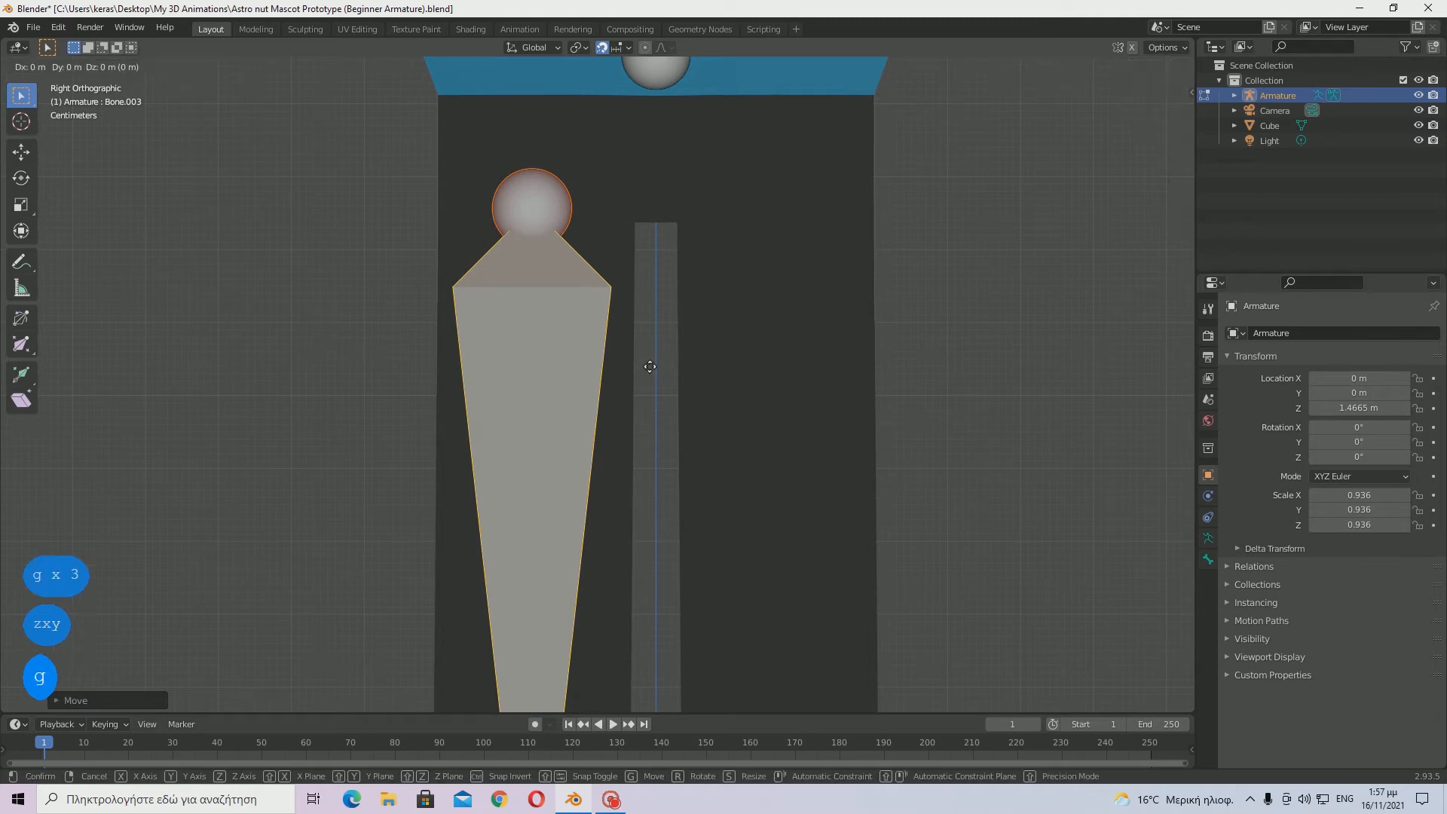
{"action": "left_click", "coordinate": [656, 365]}
- Move the leg bone's lower tip down along the Z axis to the character's foot
{"action": "scroll", "coordinate": [663, 365], "scroll_direction": "down", "scroll_amount": 1}
{"action": "scroll", "coordinate": [664, 365], "scroll_direction": "down", "scroll_amount": 5}
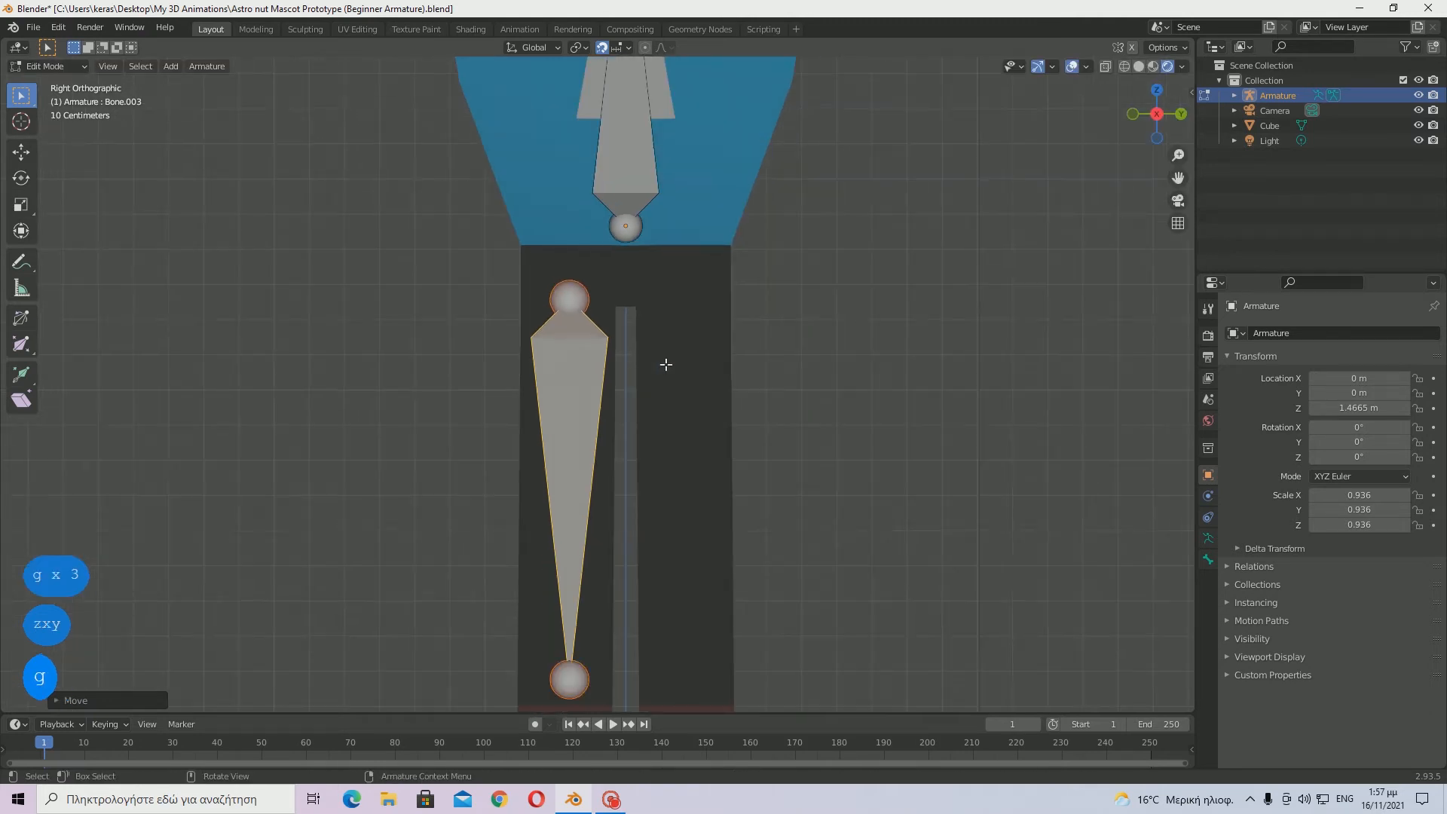
{"action": "scroll", "coordinate": [660, 362], "scroll_direction": "up", "scroll_amount": 2}
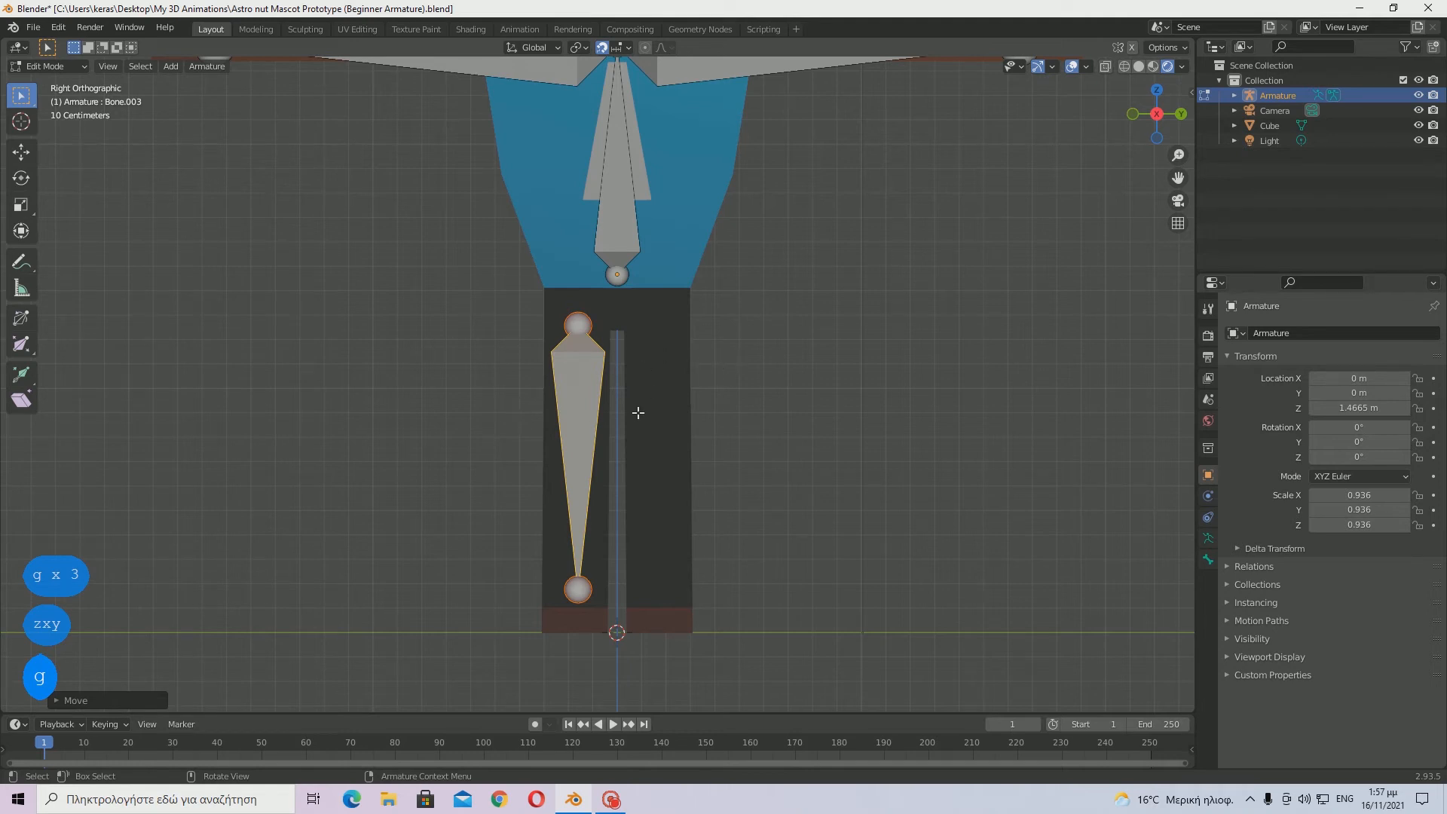
{"action": "left_click", "coordinate": [577, 591]}
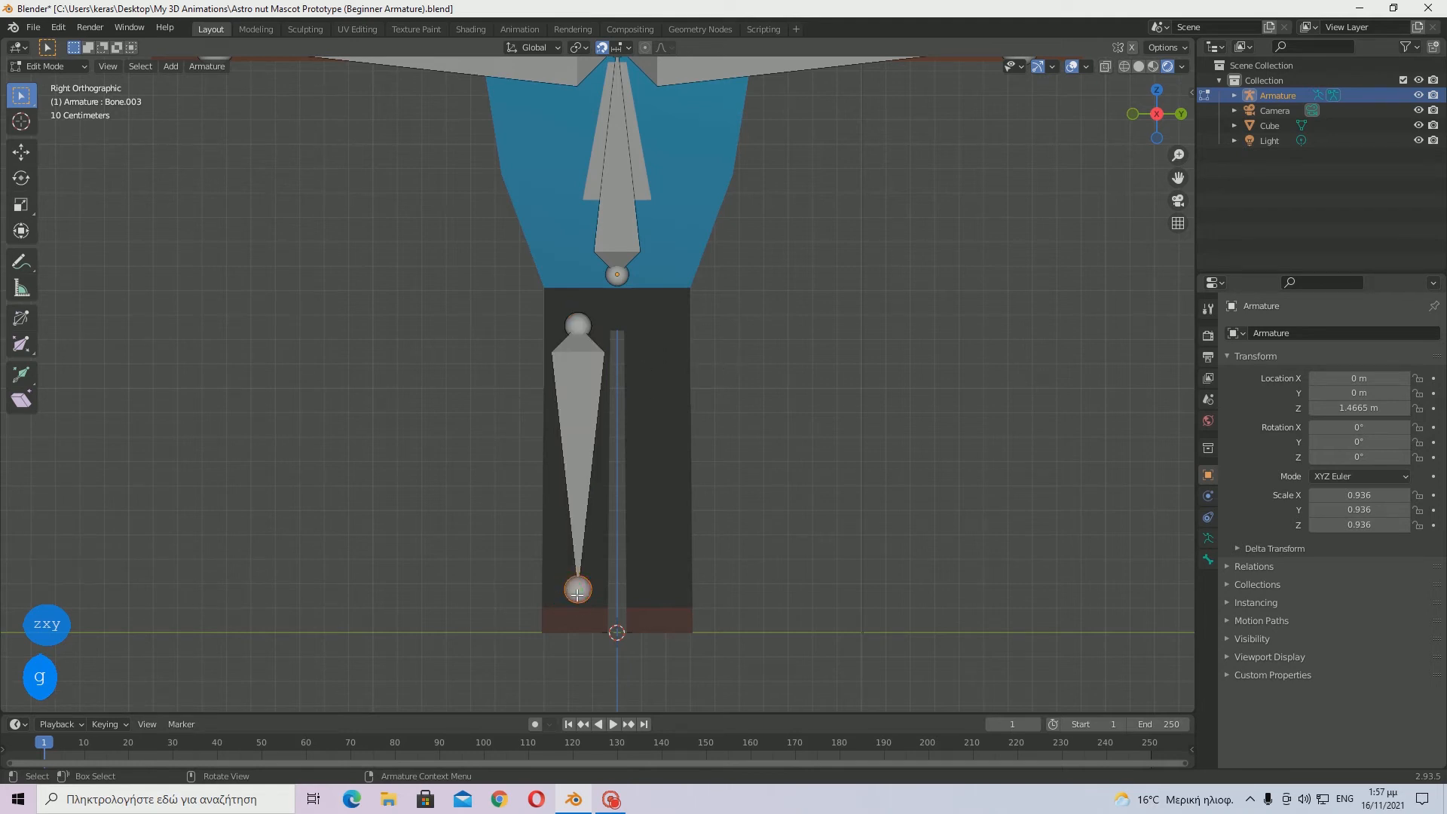
{"action": "key", "text": "g"}
{"action": "key", "text": "z"}
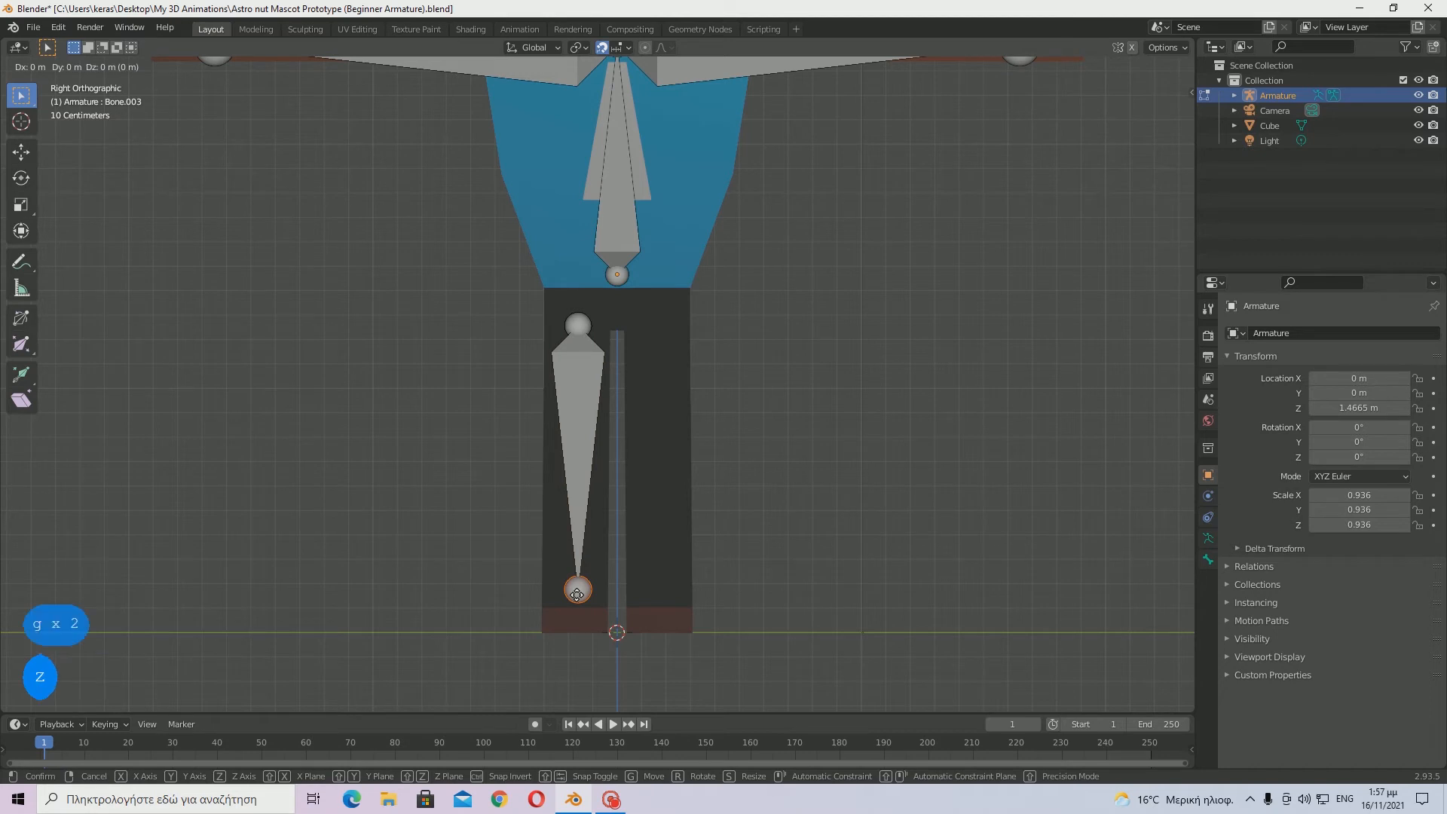
{"action": "left_click", "coordinate": [576, 615]}
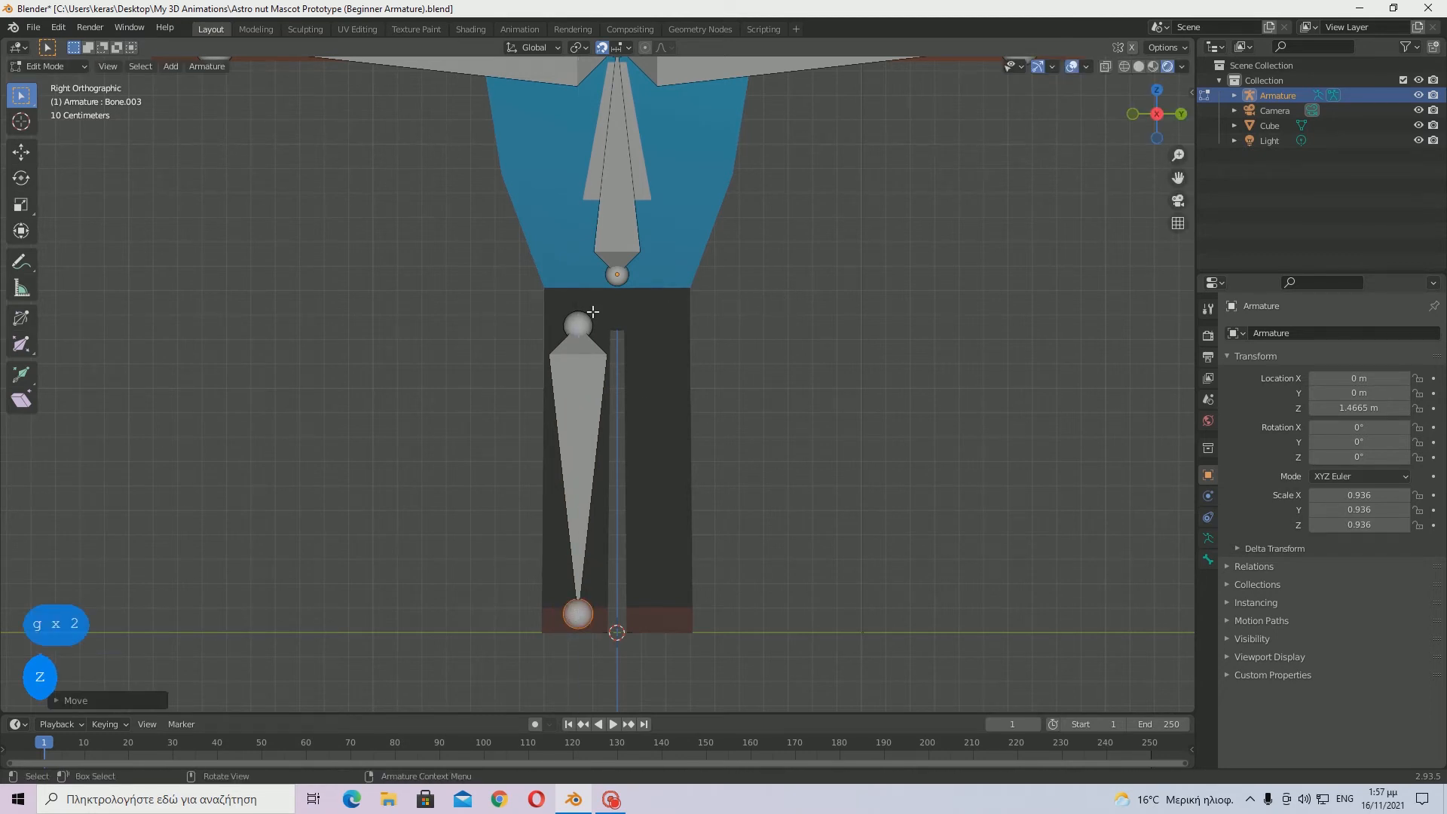
- Try to parent the leg bone to the torso bone from its lower joint, and clear the selection
{"action": "left_click", "coordinate": [573, 383]}
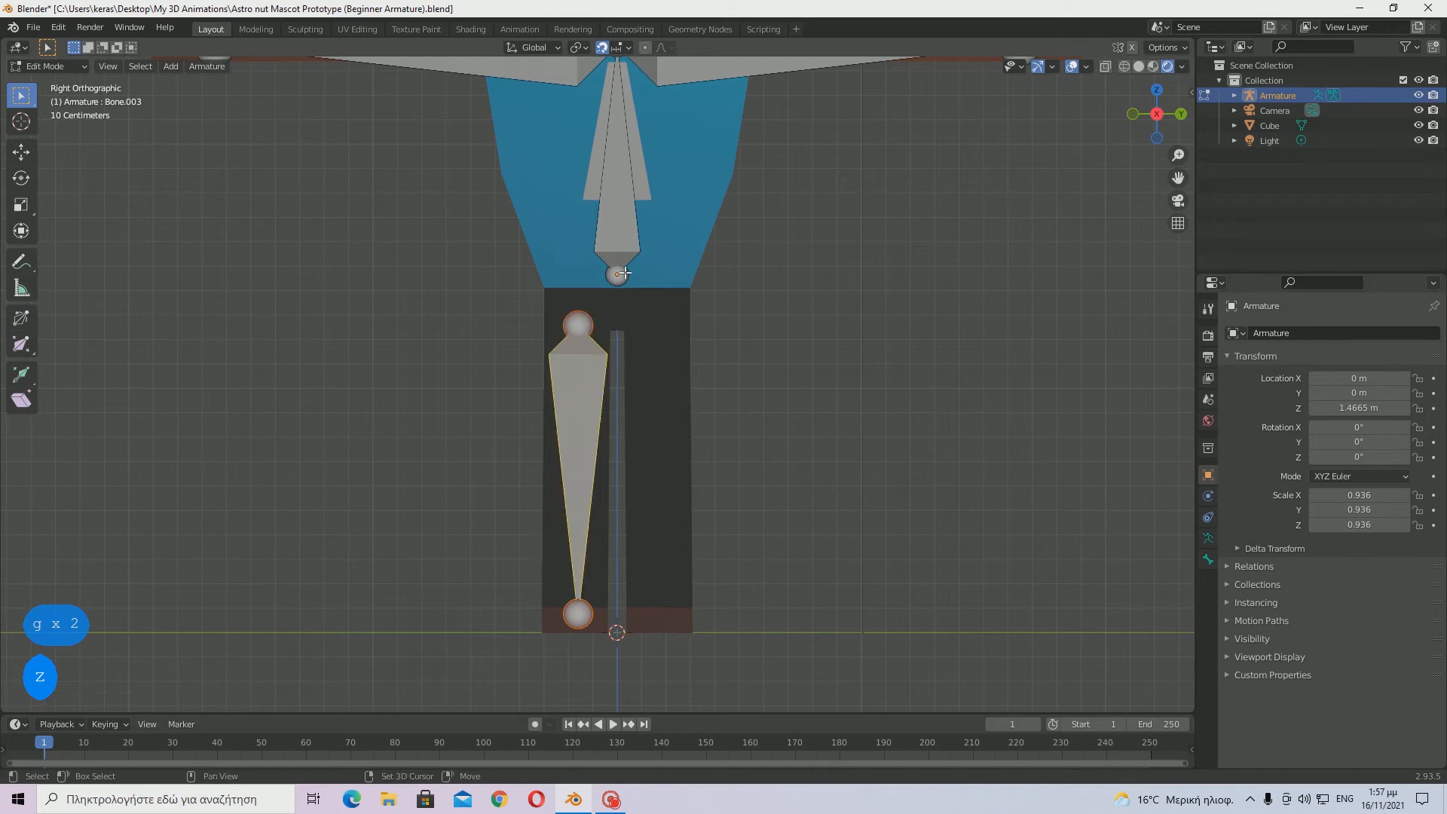
{"action": "left_click", "coordinate": [618, 275], "text": "shift"}
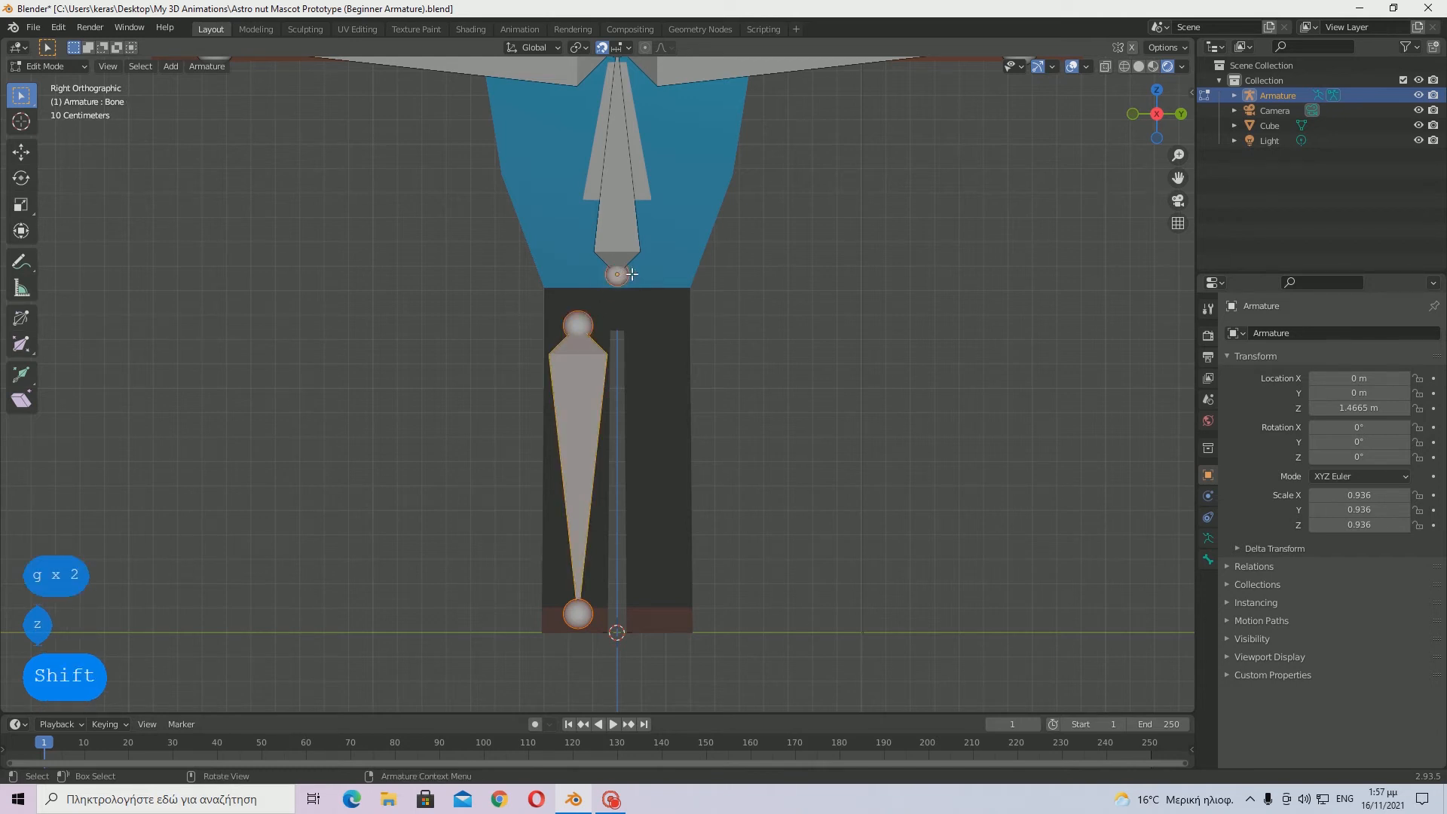
{"action": "key", "text": "ctrl+p"}
{"action": "left_click", "coordinate": [632, 274]}
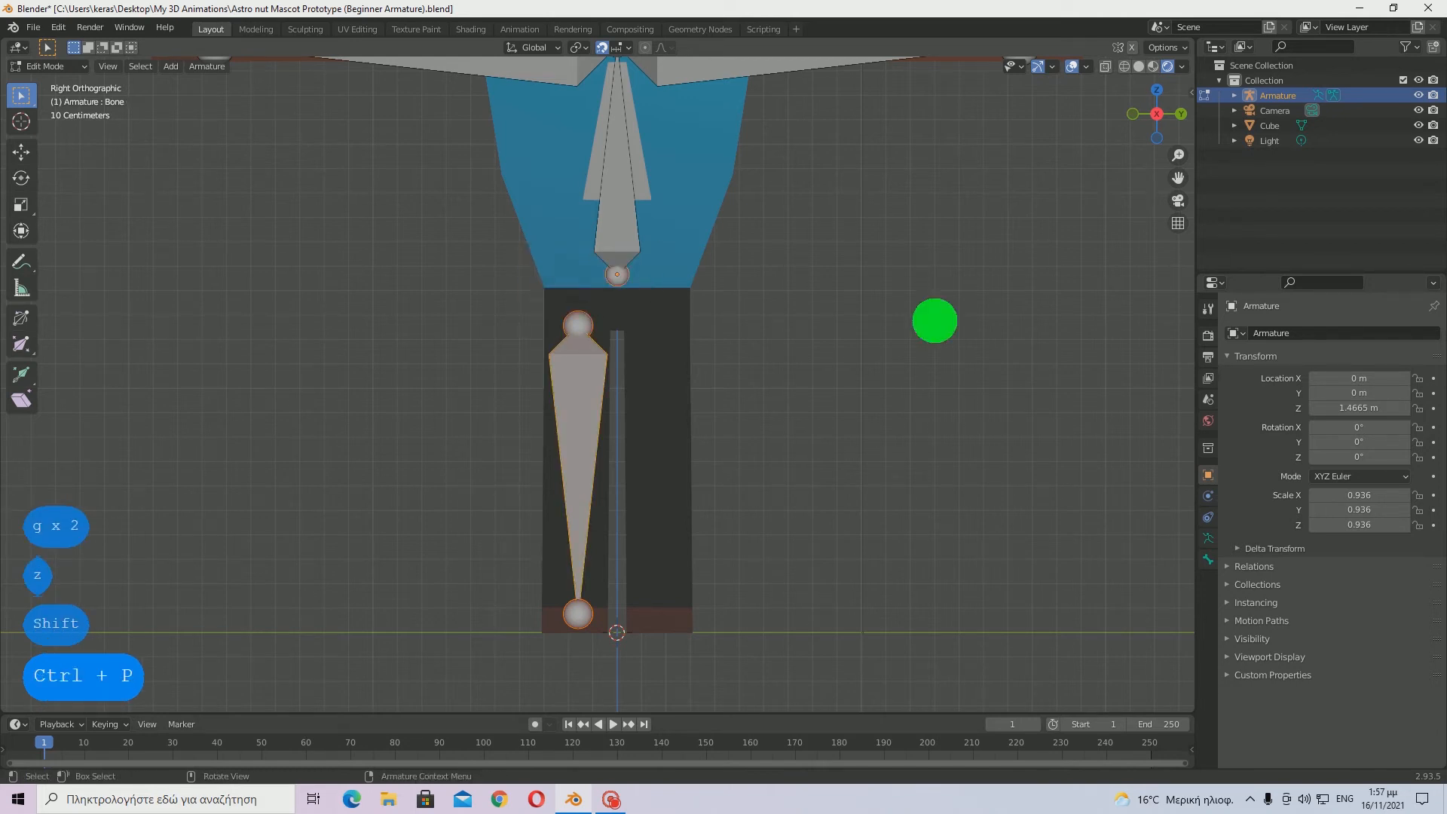
{"action": "left_click", "coordinate": [935, 321]}
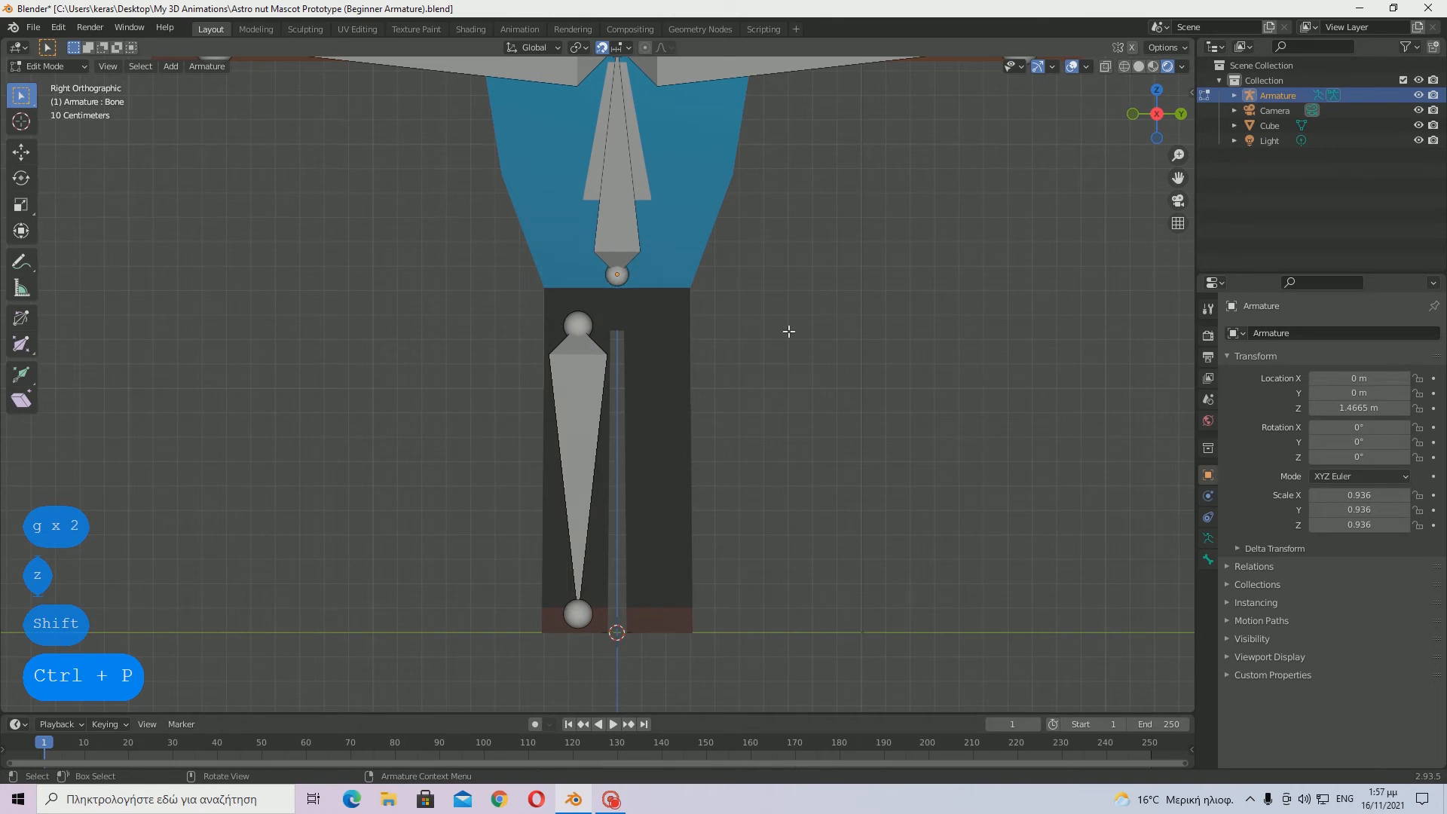
{"action": "left_click", "coordinate": [574, 377]}
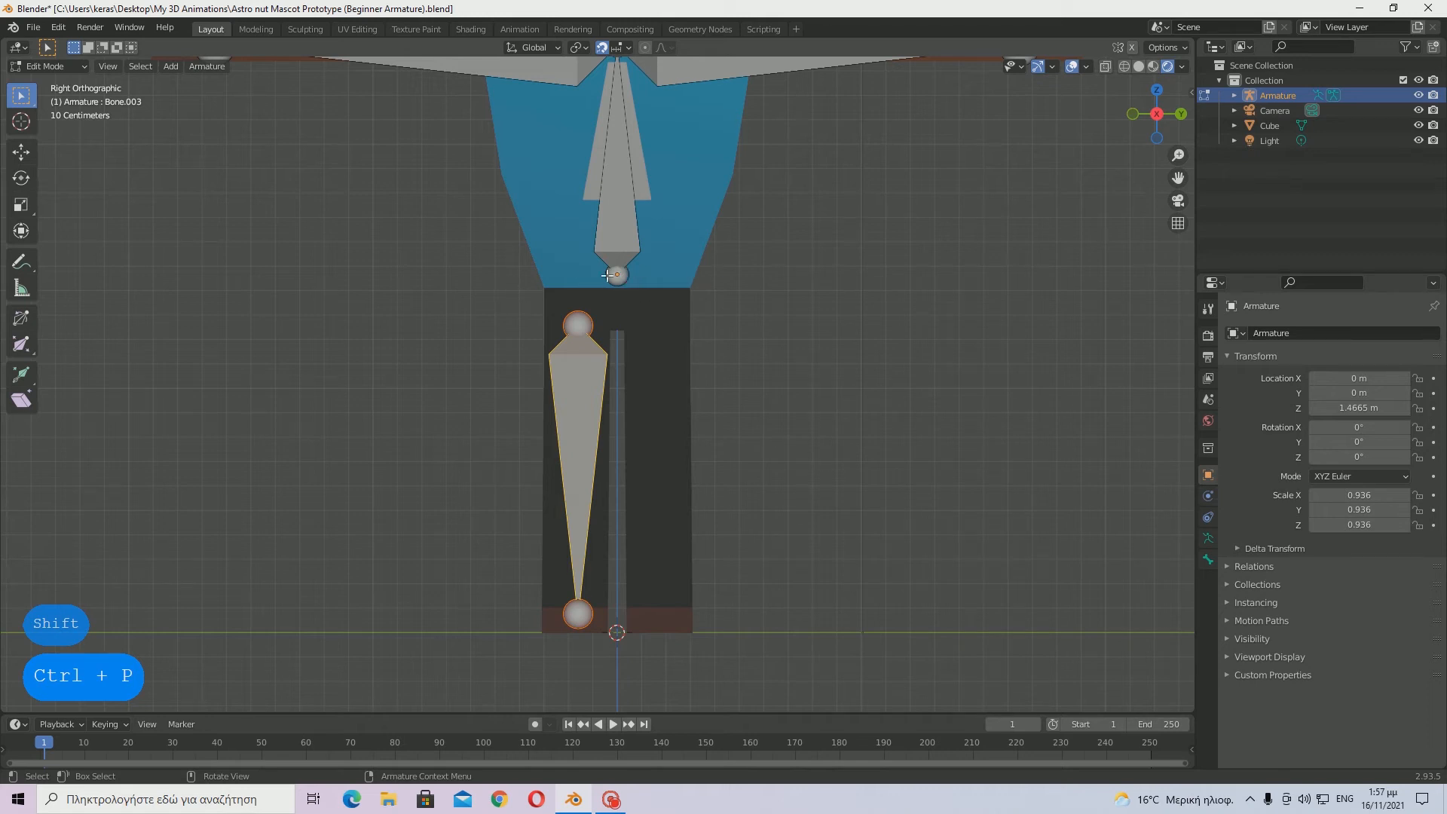
{"action": "left_click", "coordinate": [618, 275], "text": "shift"}
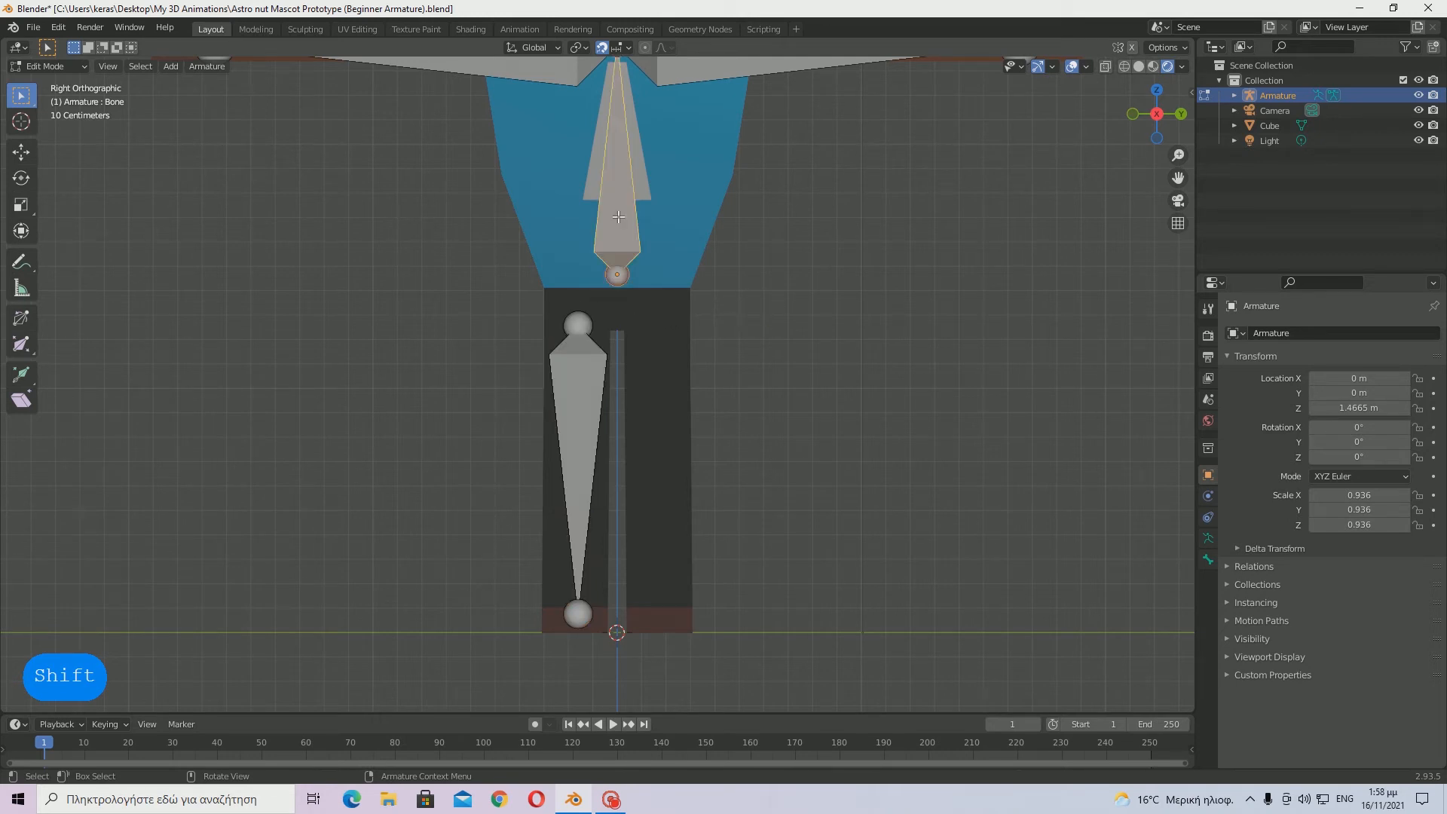
{"action": "left_click", "coordinate": [578, 360]}
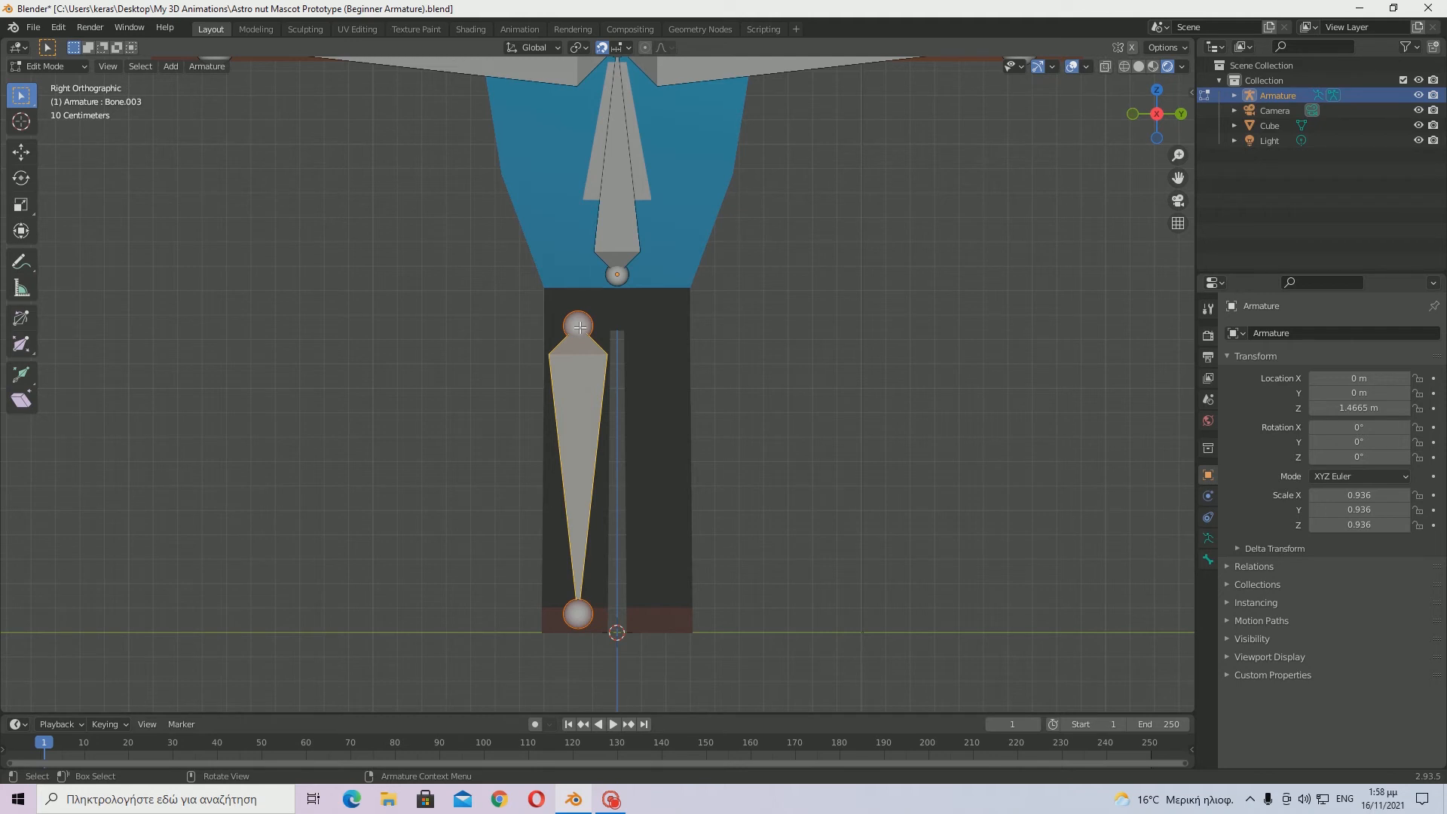
{"action": "scroll", "coordinate": [593, 352], "scroll_direction": "down", "scroll_amount": 4}
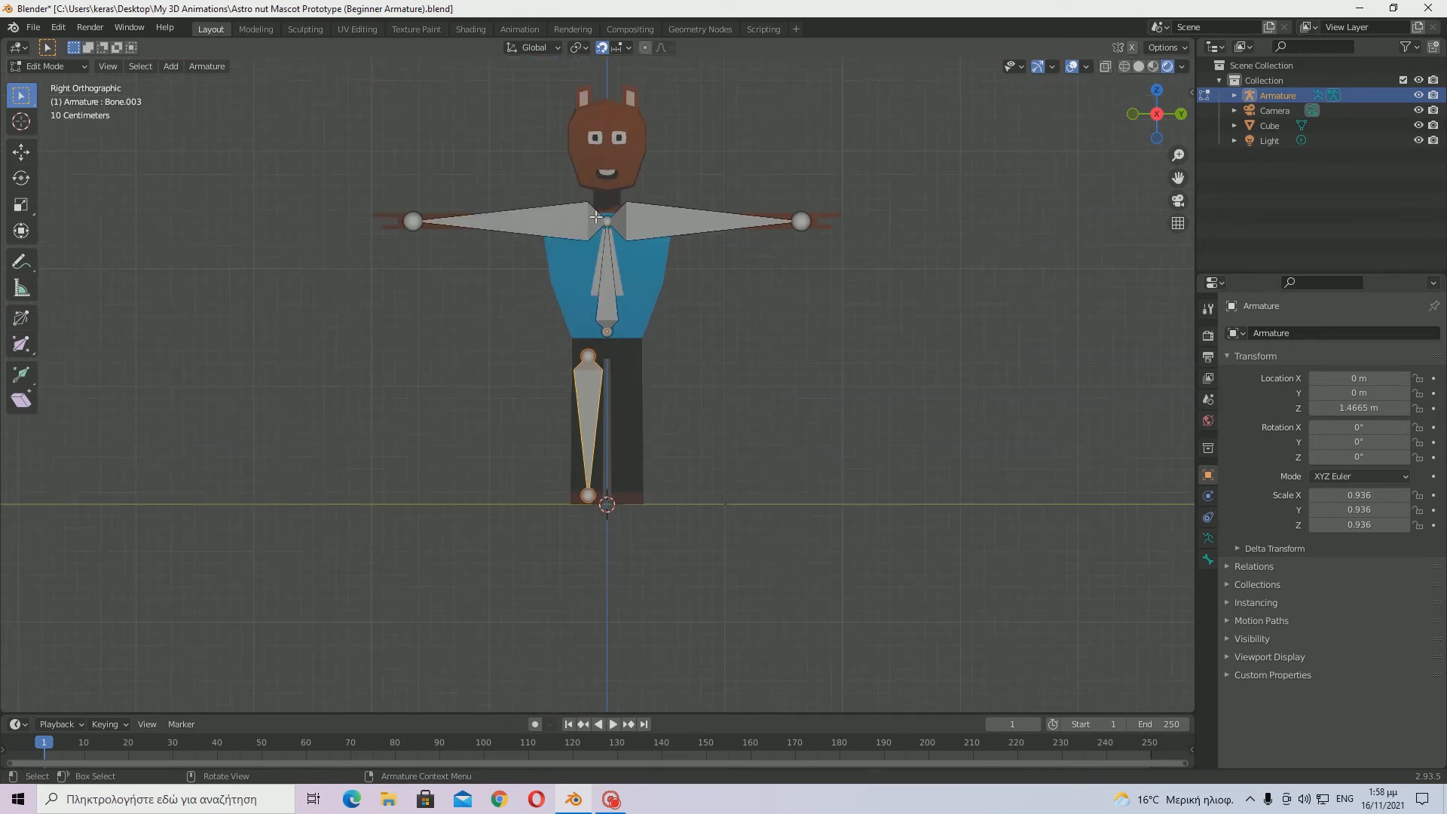
{"action": "key", "text": "g"}
{"action": "right_click", "coordinate": [649, 332]}
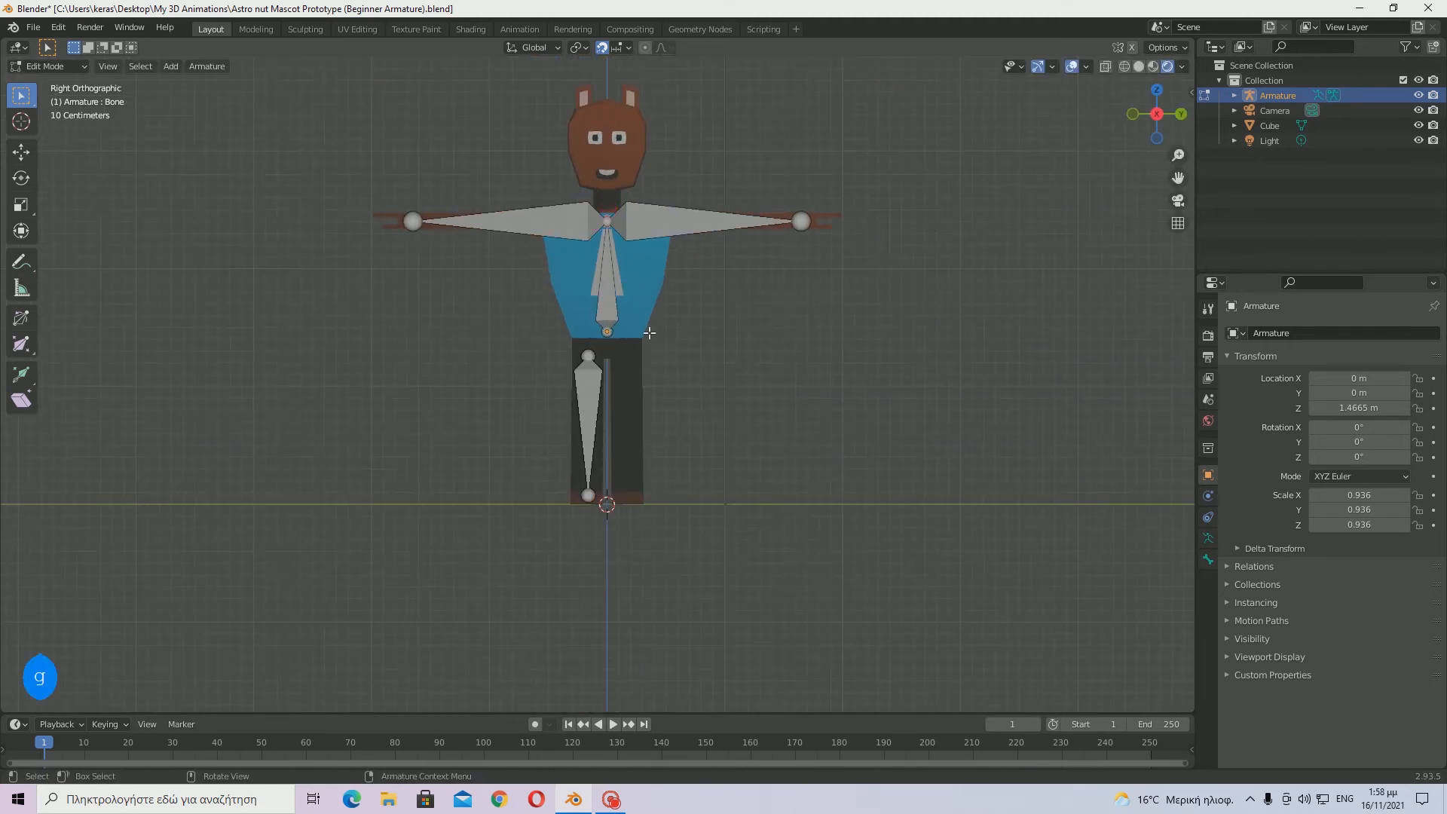
{"action": "scroll", "coordinate": [637, 343], "scroll_direction": "up", "scroll_amount": 4}
{"action": "scroll", "coordinate": [637, 344], "scroll_direction": "up", "scroll_amount": 2}
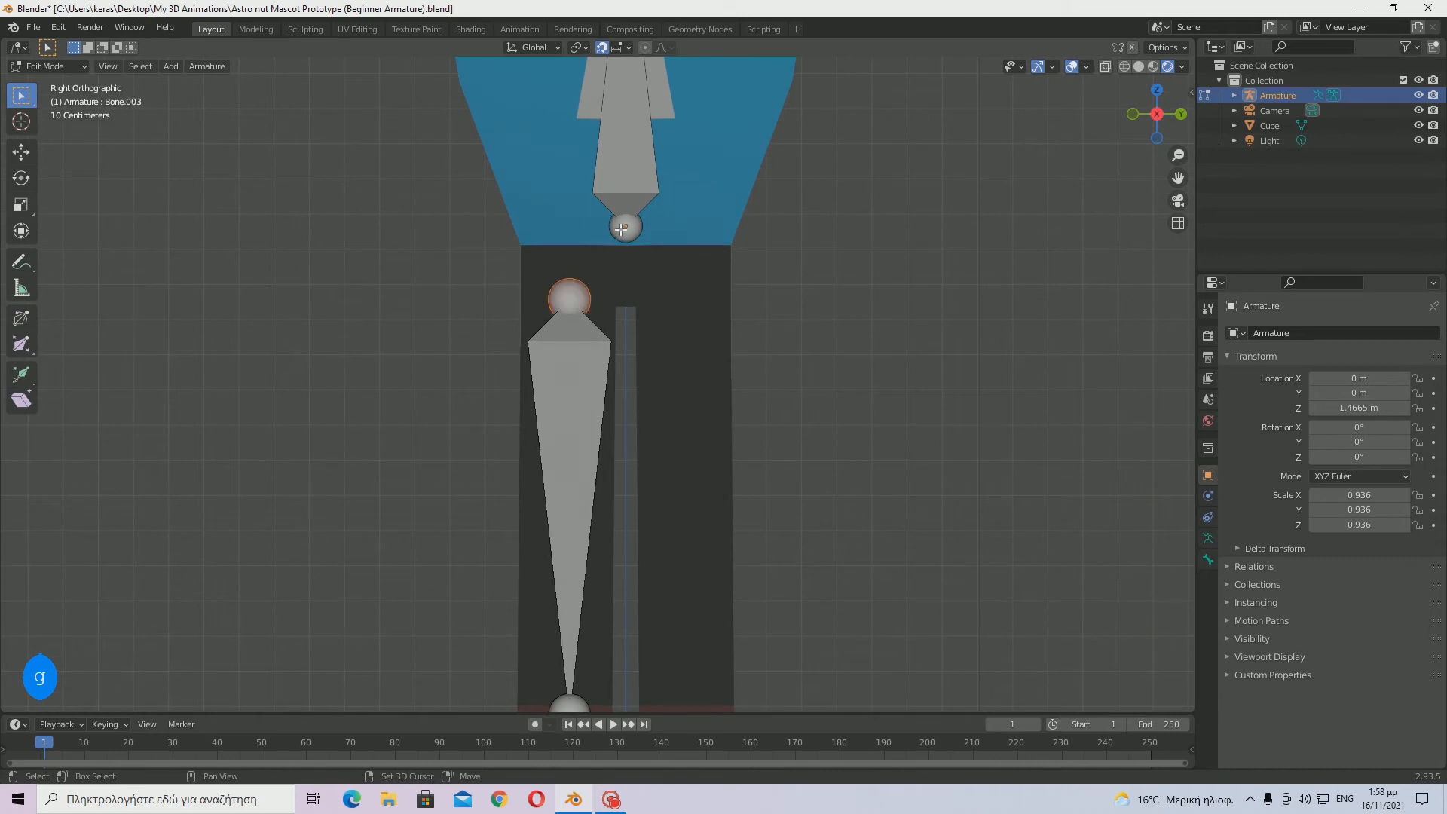
- Parent the leg bone to the torso bone with the Keep Offset option
{"action": "left_click", "coordinate": [569, 407], "text": "shift"}
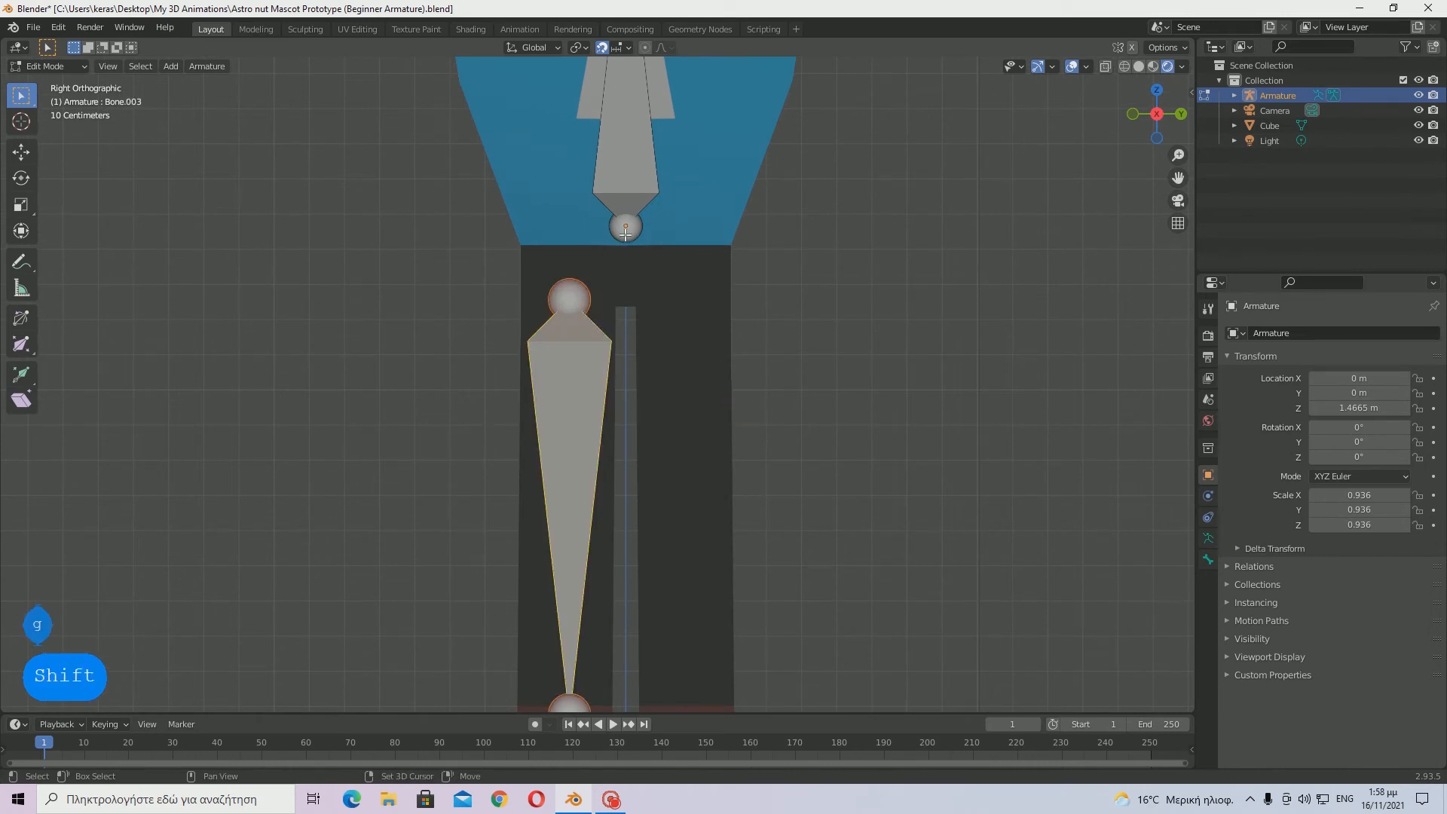
{"action": "left_click", "coordinate": [849, 400]}
{"action": "left_click", "coordinate": [579, 402]}
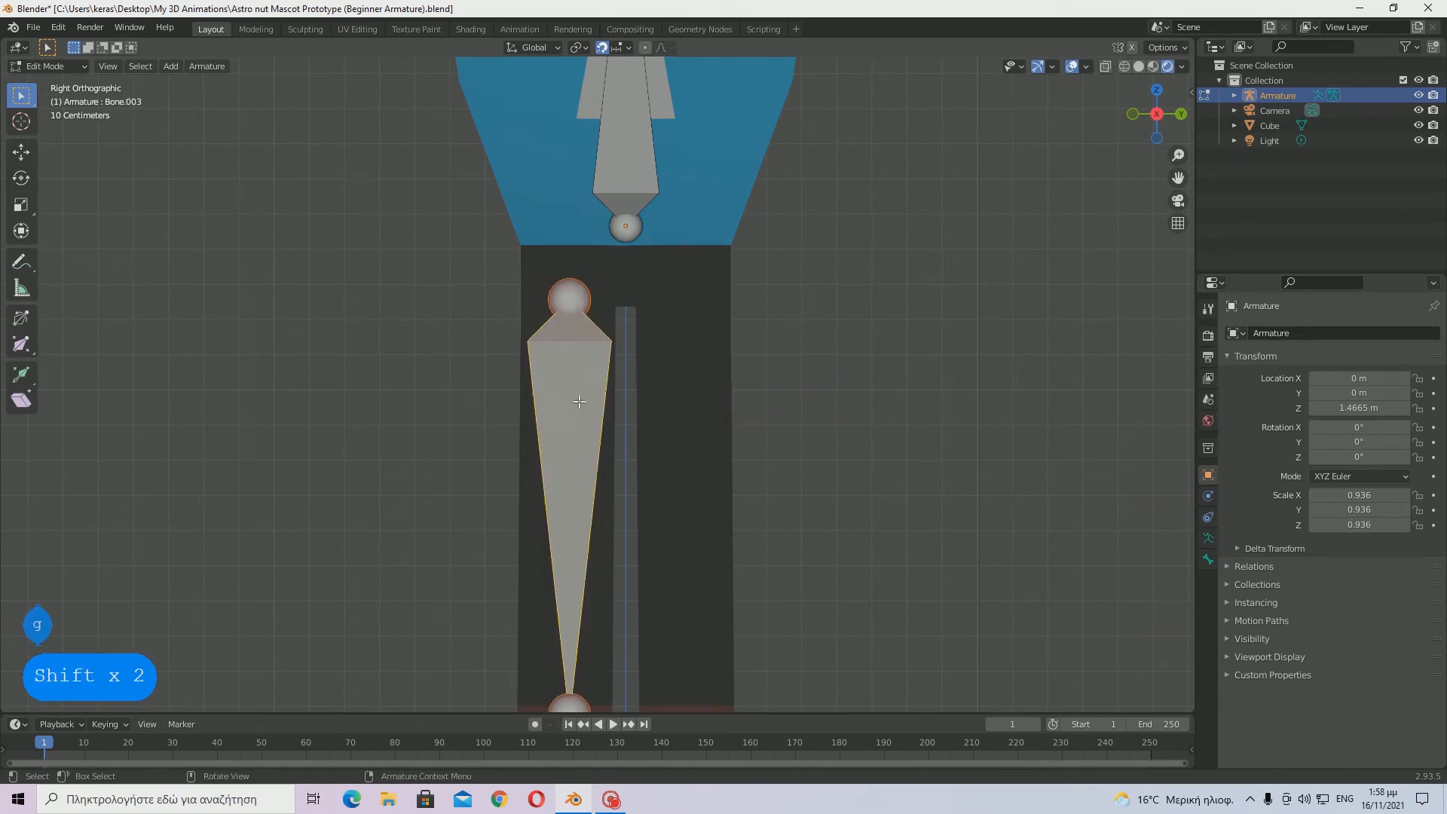
{"action": "left_click", "coordinate": [623, 229], "text": "shift"}
{"action": "key", "text": "ctrl+p"}
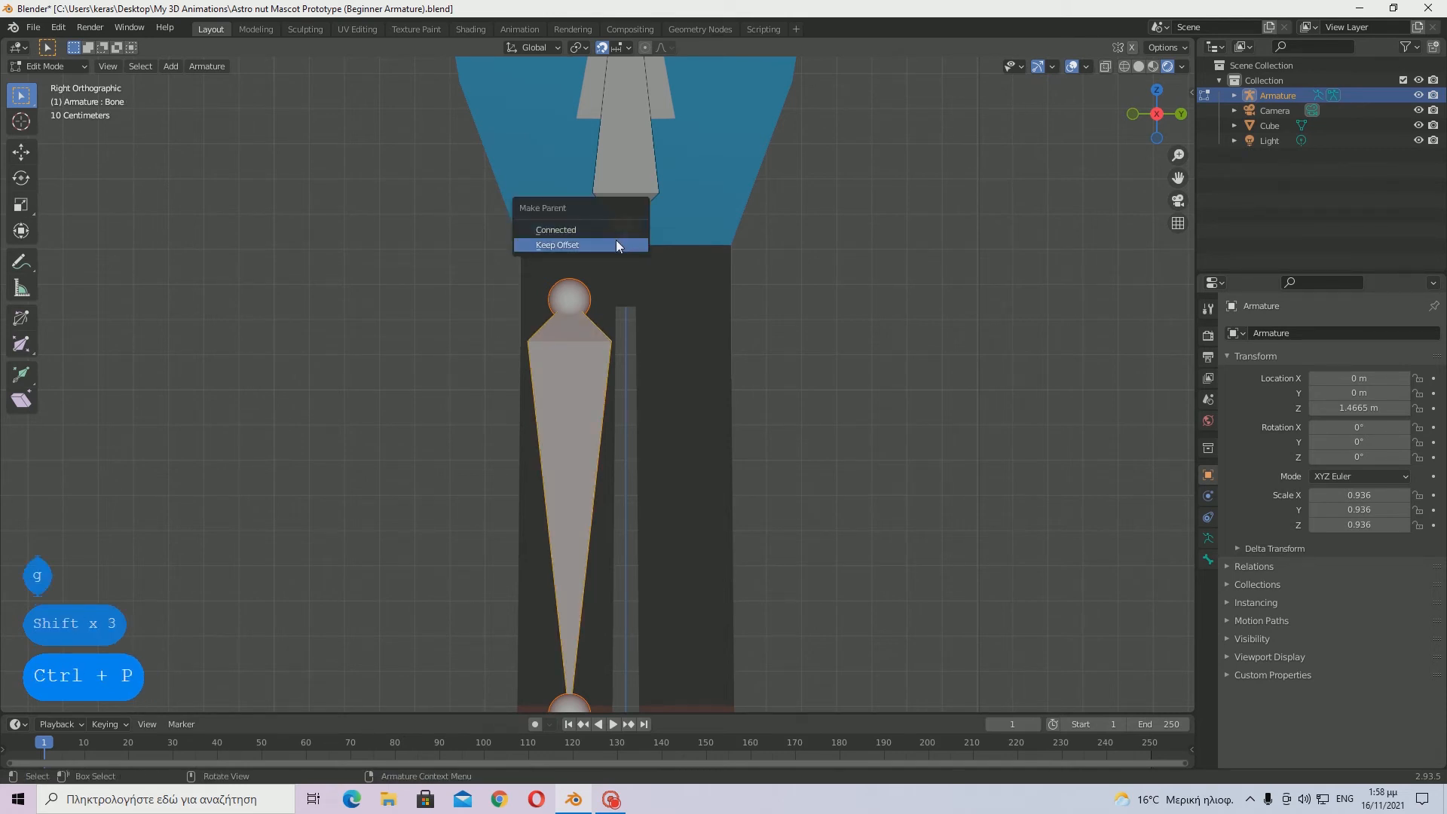
{"action": "left_click", "coordinate": [616, 242]}
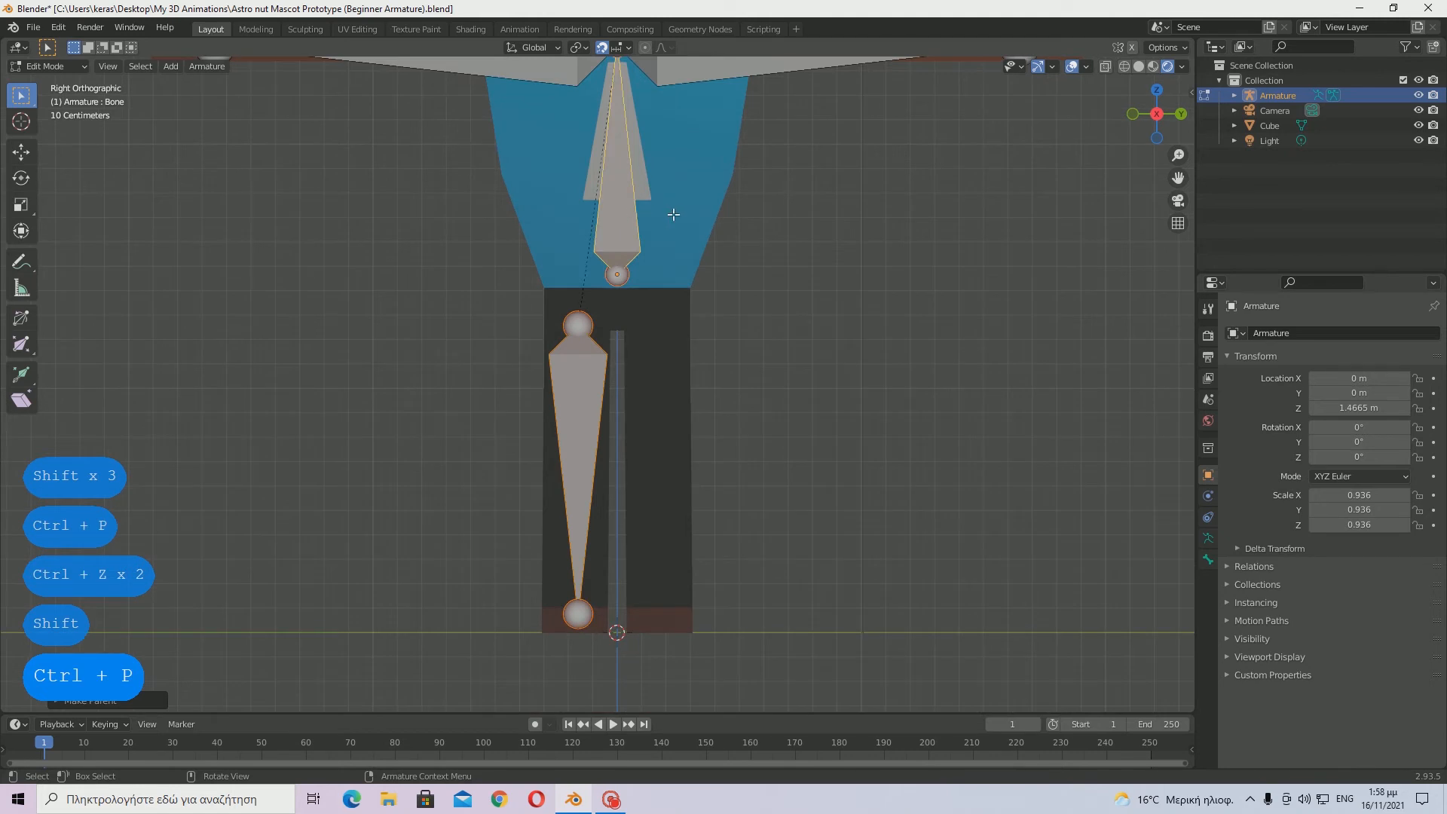
- Undo the leg bone's parenting to the torso bone, leaving only the leg bone selected
{"action": "middle_click_drag", "start_coordinate": [756, 219], "coordinate": [633, 133]}
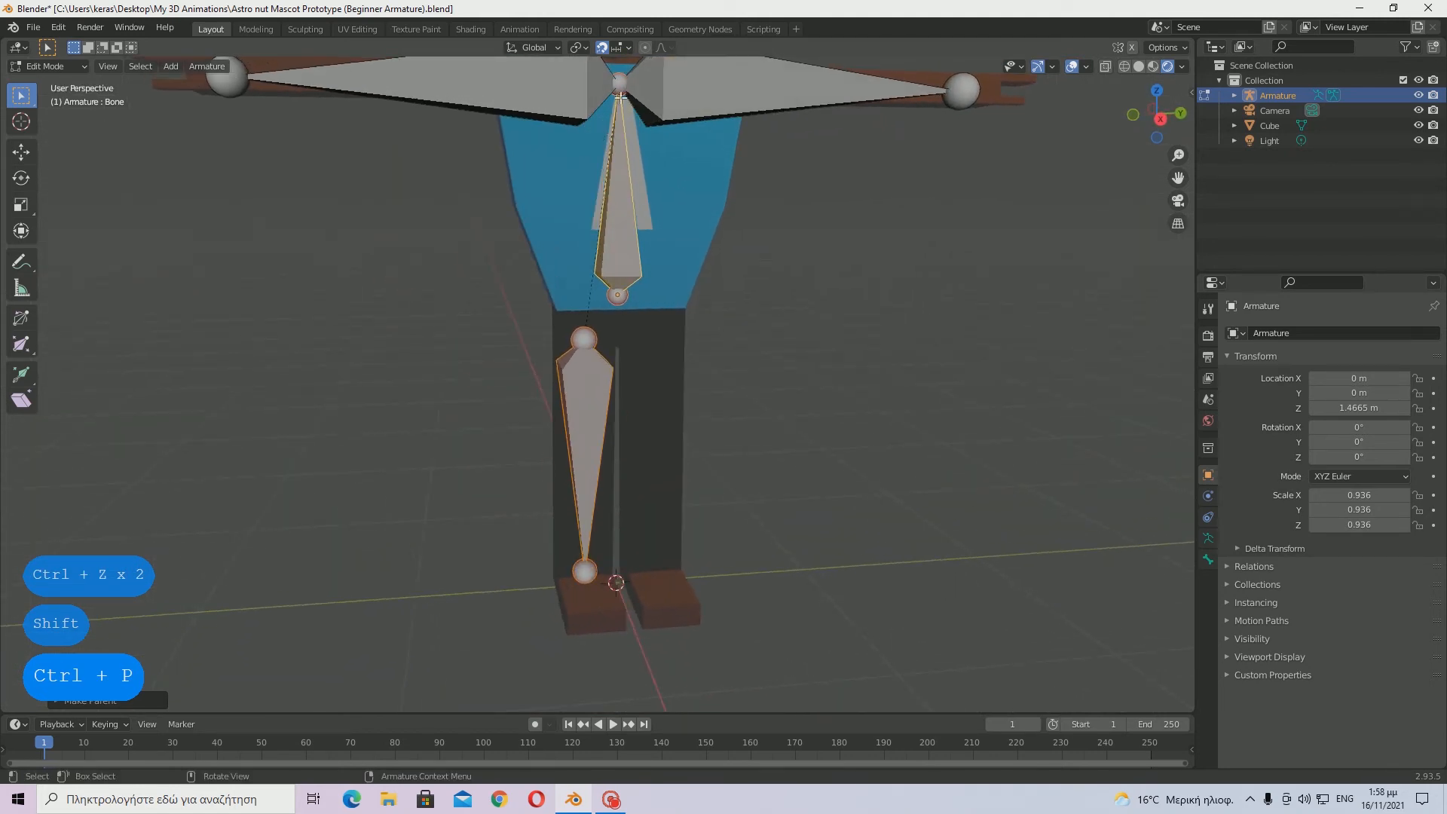
{"action": "middle_click_drag", "start_coordinate": [663, 239], "coordinate": [612, 218]}
{"action": "key", "text": "ctrl+z"}
{"action": "key", "text": "shift"}
{"action": "key", "text": "shift"}
{"action": "key", "text": "ctrl+z"}
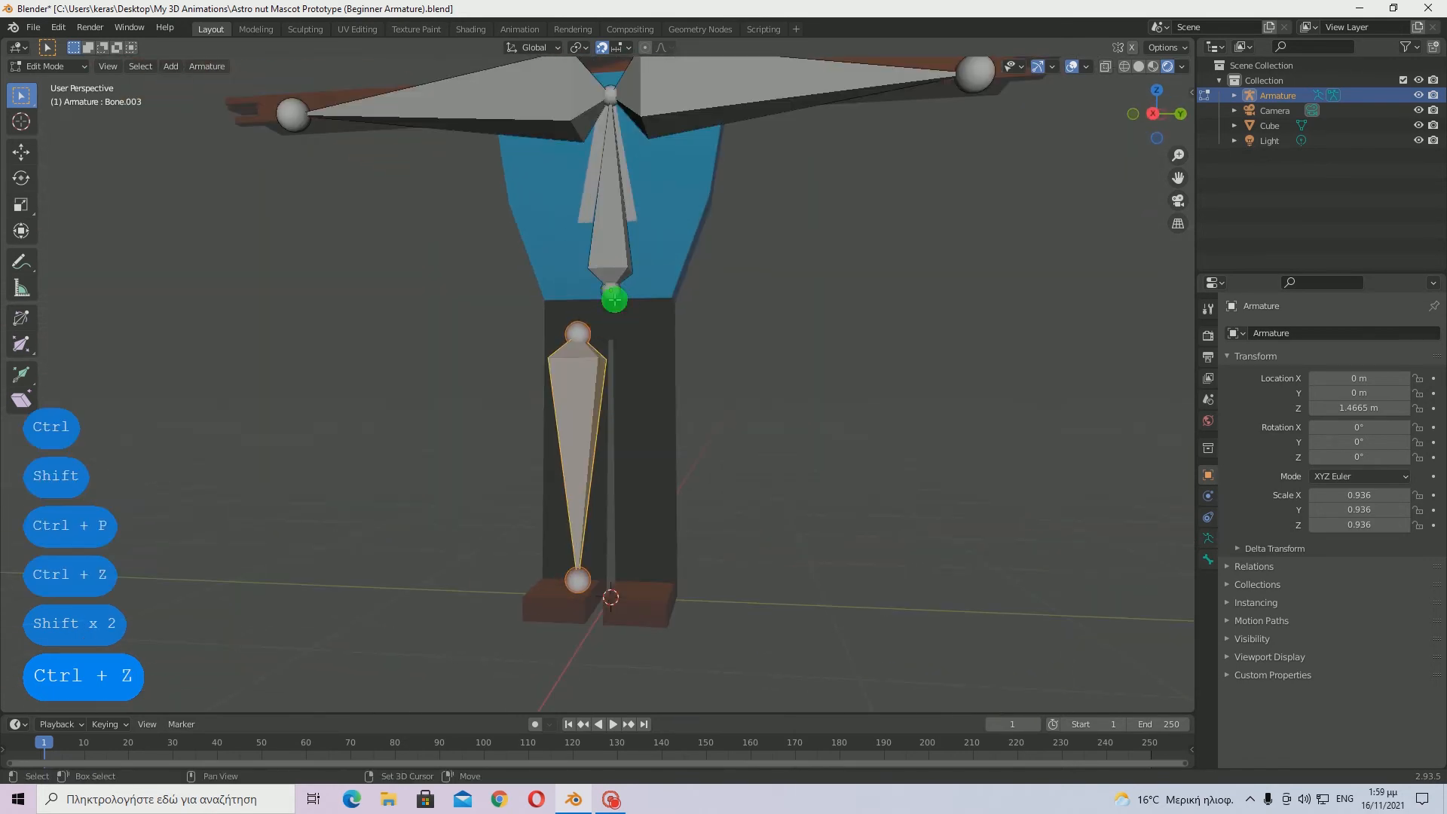
- Add the torso bone to the selection as the active bone and parent the leg bone to it, keeping its offset
{"action": "left_click", "coordinate": [614, 300], "text": "shift"}
{"action": "key", "text": "ctrl+p"}
{"action": "left_click", "coordinate": [614, 297]}
{"action": "middle_click_drag", "start_coordinate": [613, 297], "coordinate": [659, 301]}
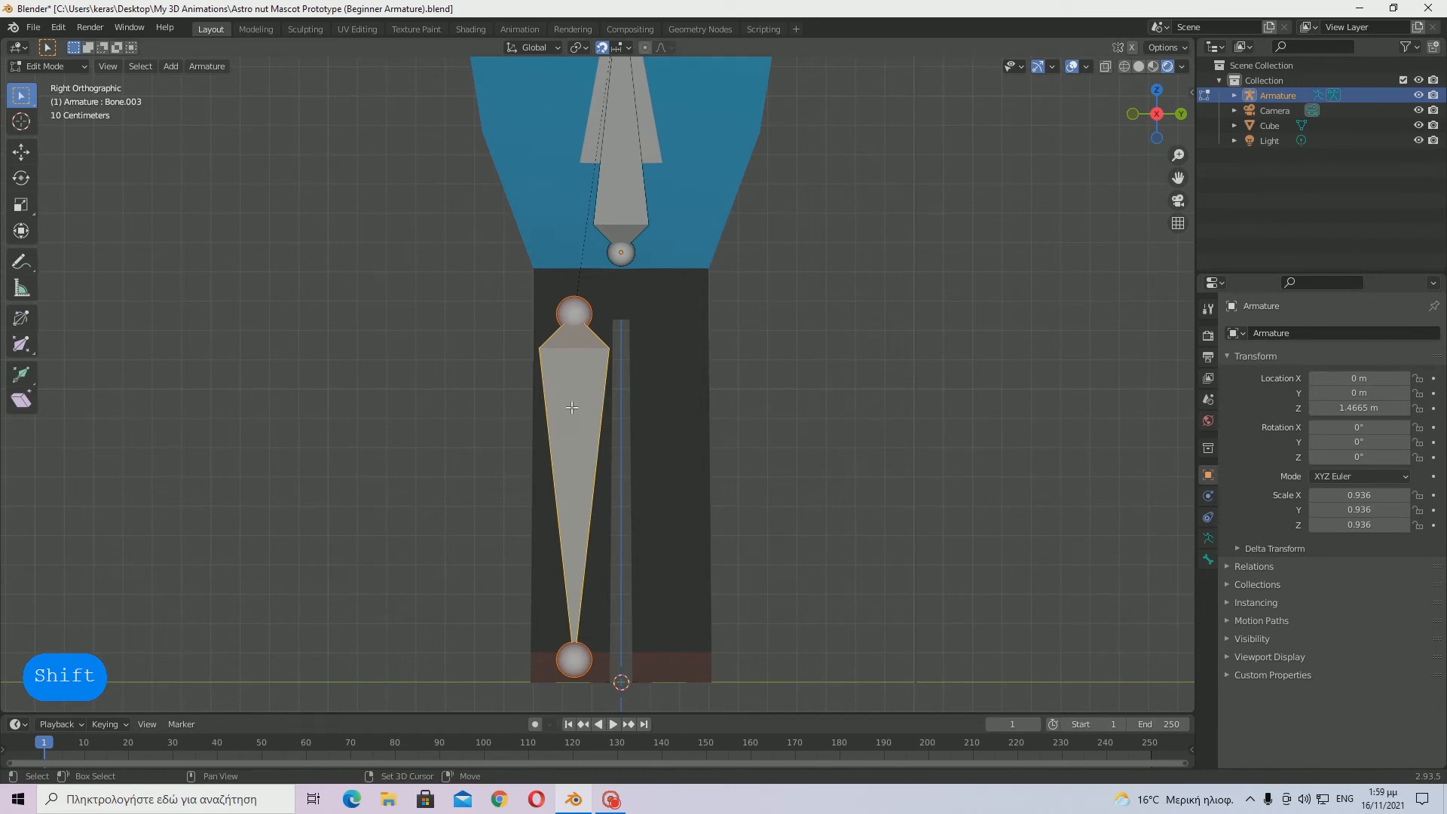
- Duplicate the leg bone about 0.3 m along Y onto the other leg, and shift the copy about 0.02 m further outward
{"action": "key", "text": "shift+d"}
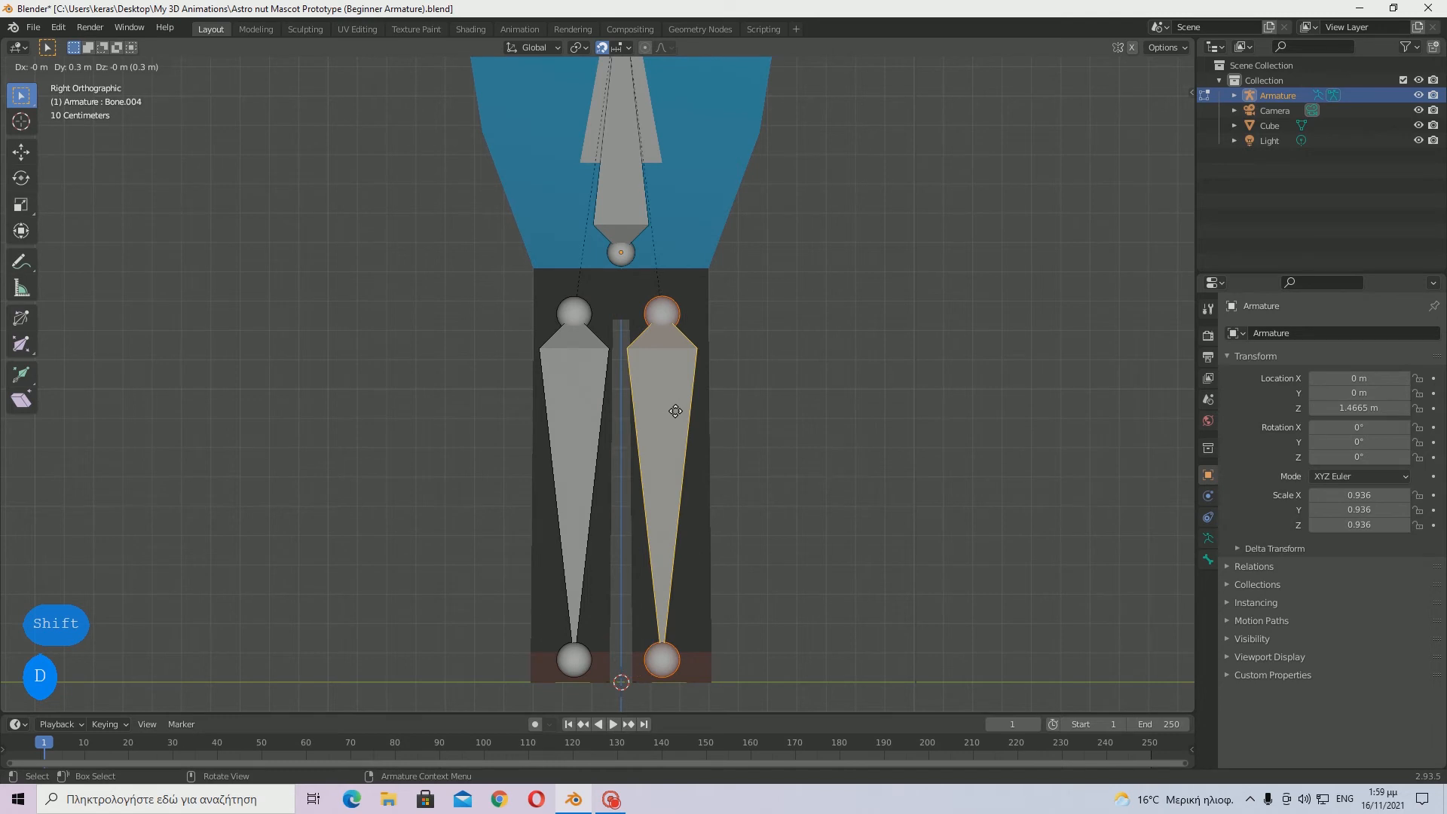
{"action": "left_click", "coordinate": [683, 411]}
{"action": "scroll", "coordinate": [759, 420], "scroll_direction": "up", "scroll_amount": 6}
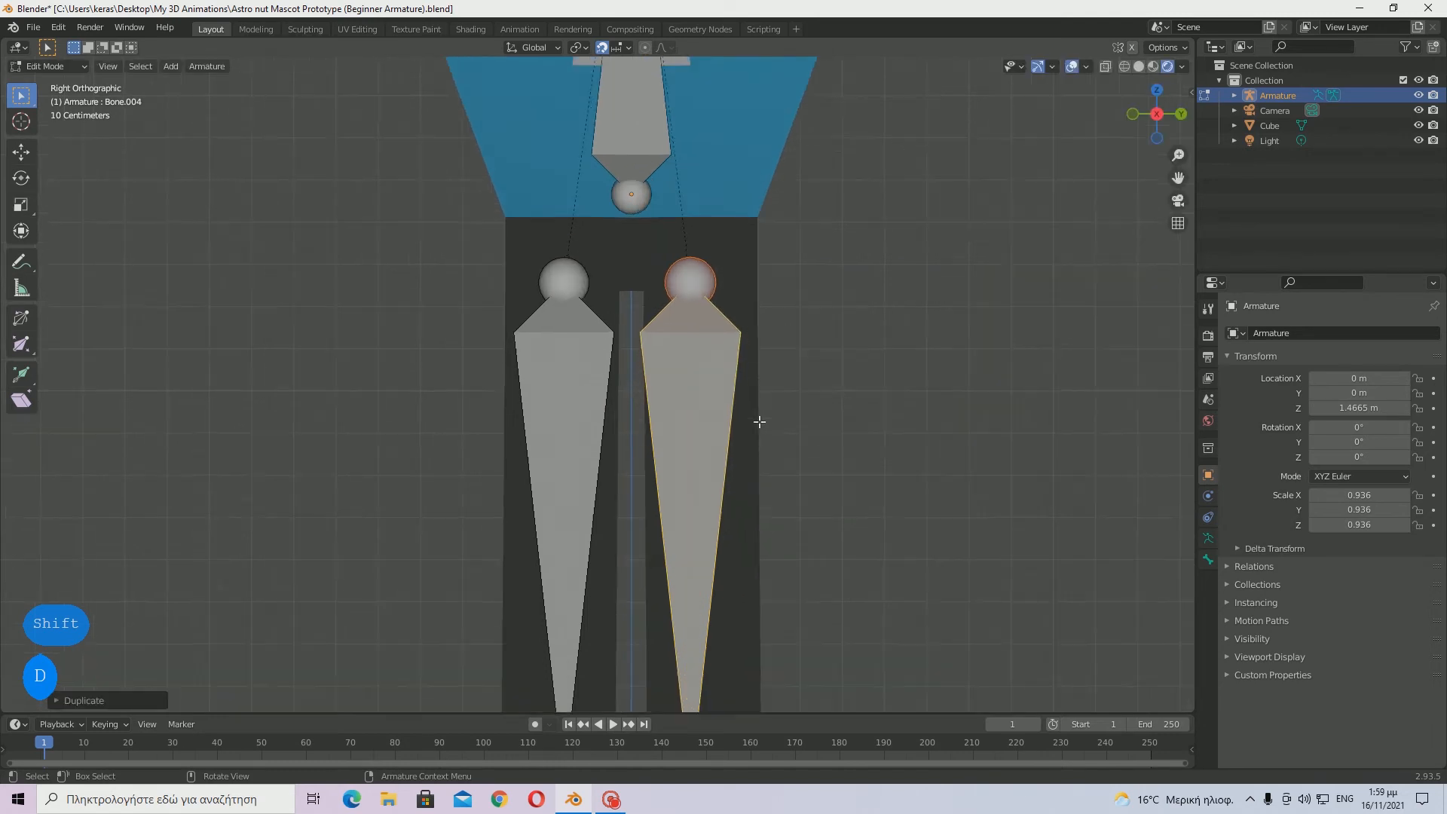
{"action": "key", "text": "g"}
{"action": "key", "text": "y"}
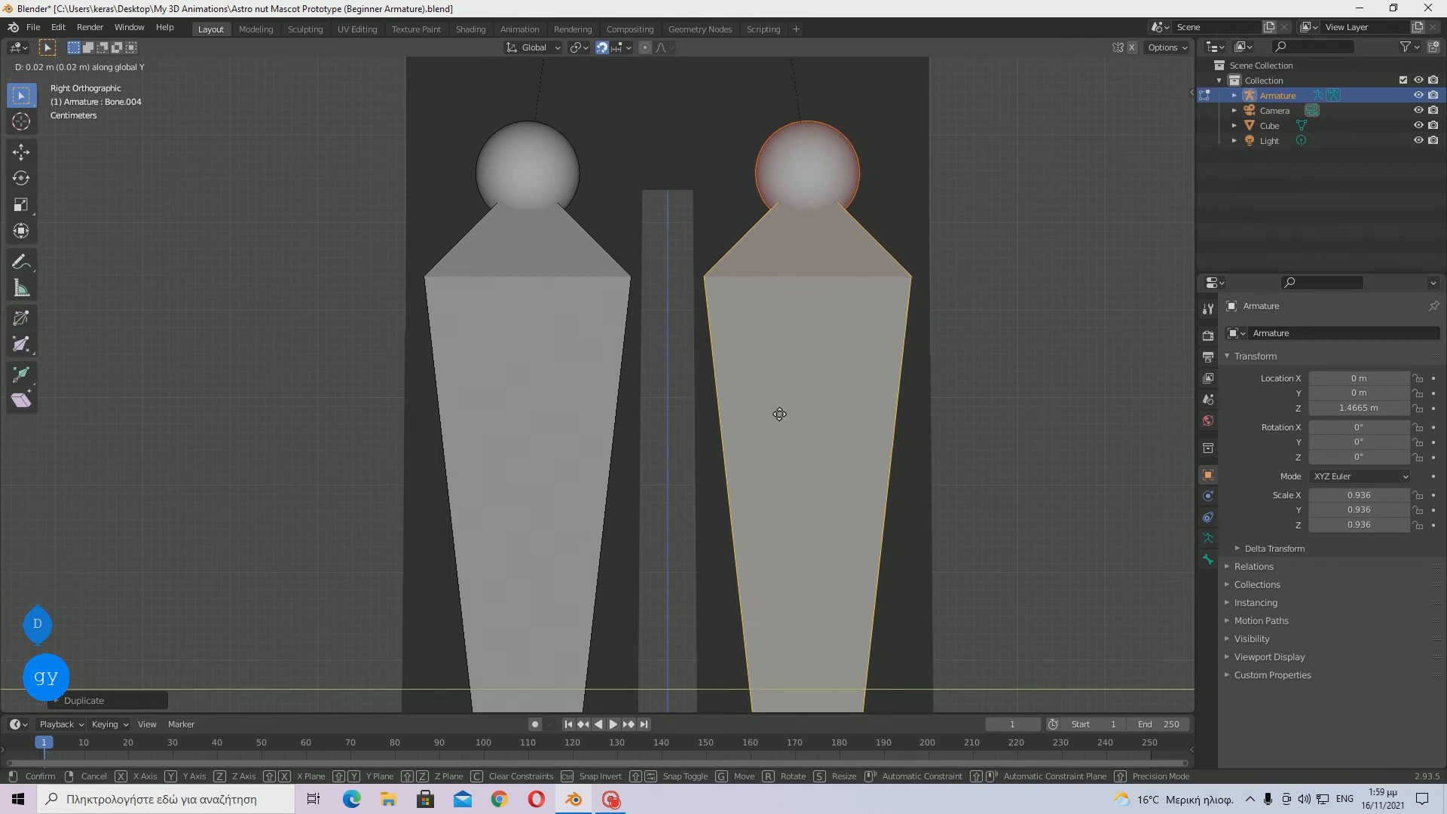
{"action": "left_click", "coordinate": [780, 414]}
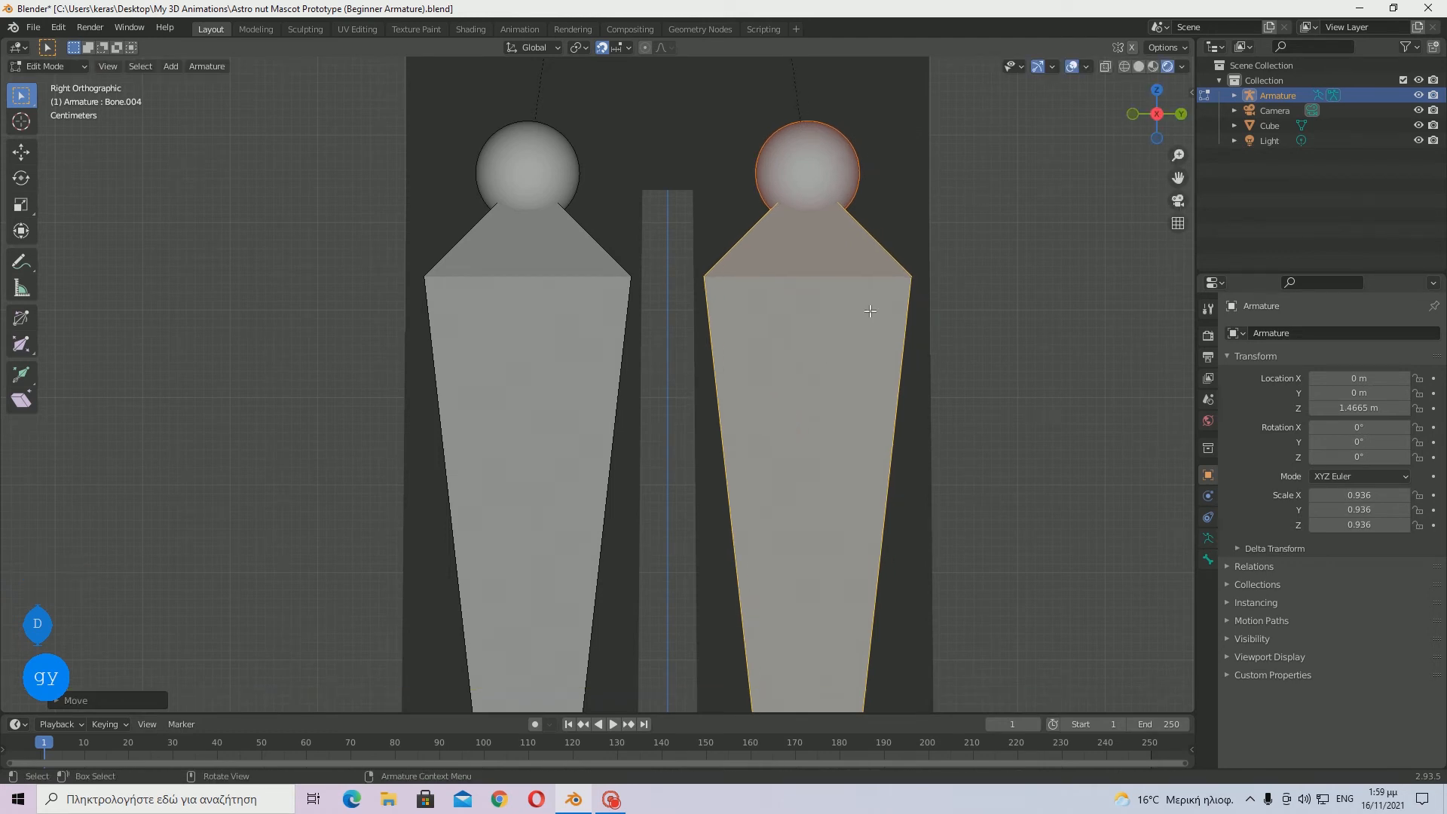
{"action": "left_click", "coordinate": [1033, 274]}
- Examine both leg bones and the rest of the armature against the character from several angles
{"action": "scroll", "coordinate": [1033, 274], "scroll_direction": "down", "scroll_amount": 4}
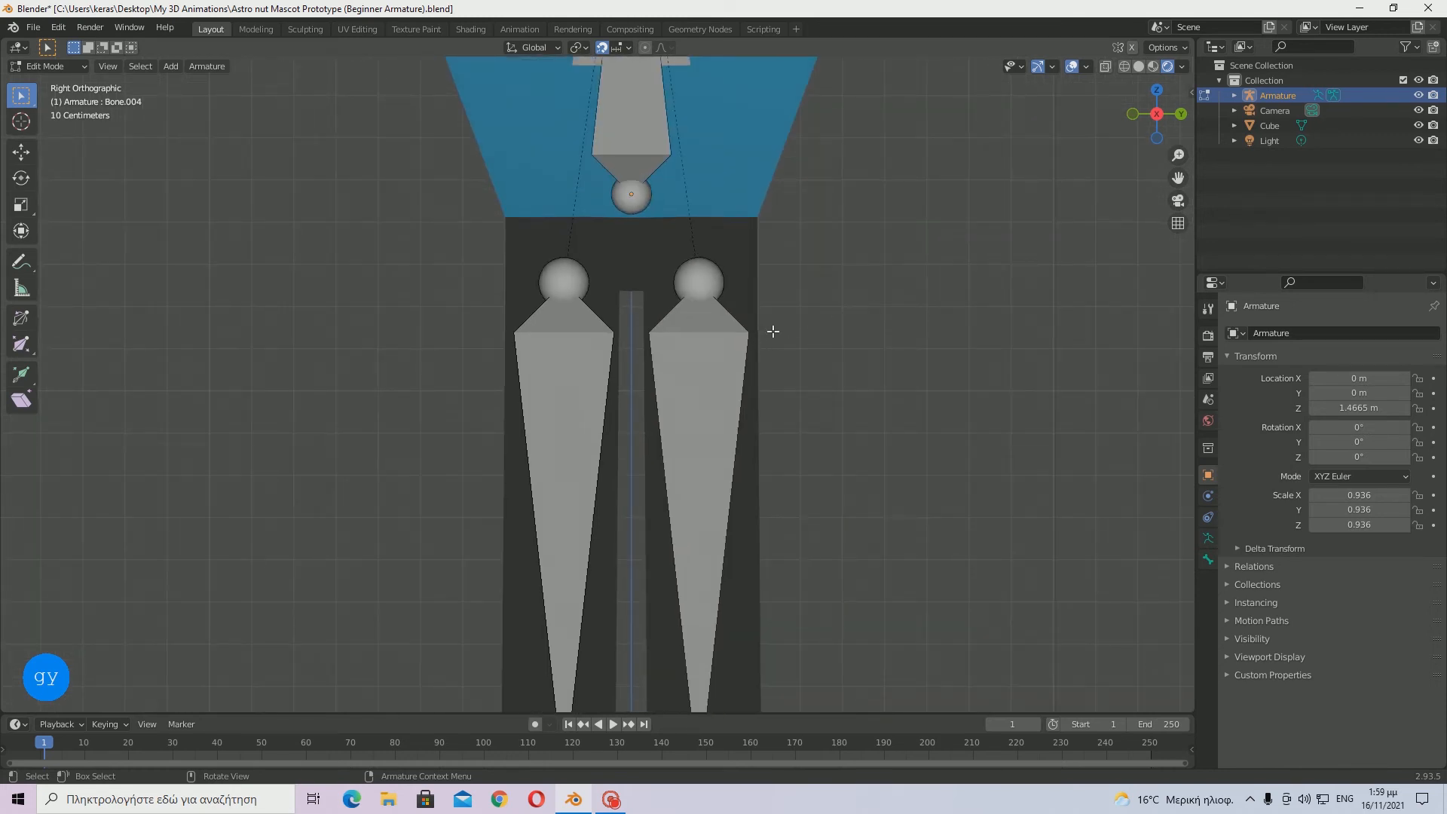
{"action": "scroll", "coordinate": [564, 317], "scroll_direction": "down", "scroll_amount": 4}
{"action": "scroll", "coordinate": [745, 327], "scroll_direction": "up", "scroll_amount": 2}
{"action": "scroll", "coordinate": [821, 323], "scroll_direction": "down", "scroll_amount": 3}
{"action": "middle_click_drag", "start_coordinate": [747, 326], "coordinate": [629, 238]}
{"action": "scroll", "coordinate": [742, 348], "scroll_direction": "down", "scroll_amount": 1}
{"action": "key", "text": "Tab"}
{"action": "key", "text": "Tab"}
{"action": "middle_click_drag", "start_coordinate": [733, 174], "coordinate": [811, 168]}
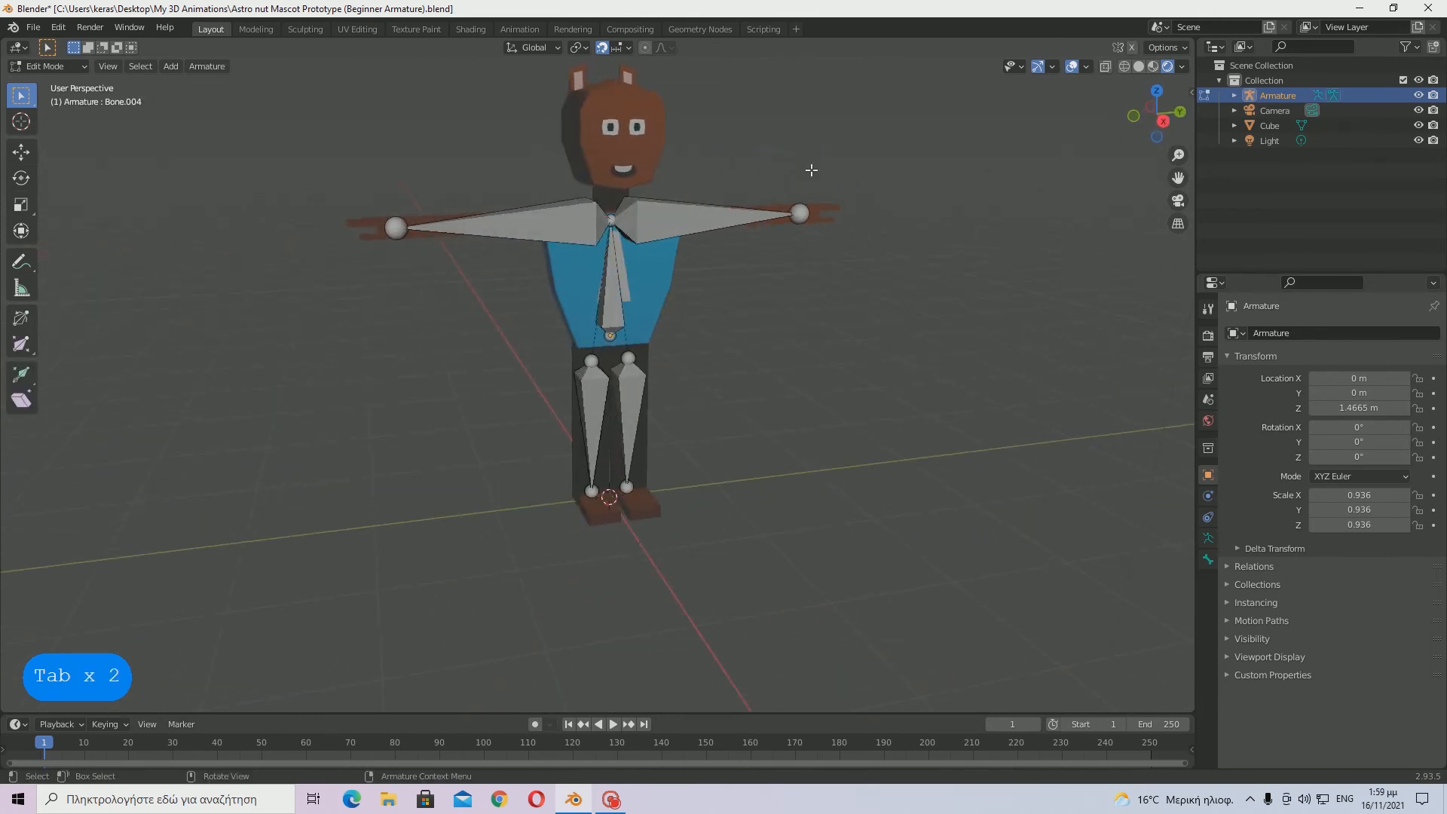
- Extrude a head bone about 0.9 m up the Z axis from the torso bone's upper joint, in the right orthographic view
{"action": "left_click", "coordinate": [1163, 123]}
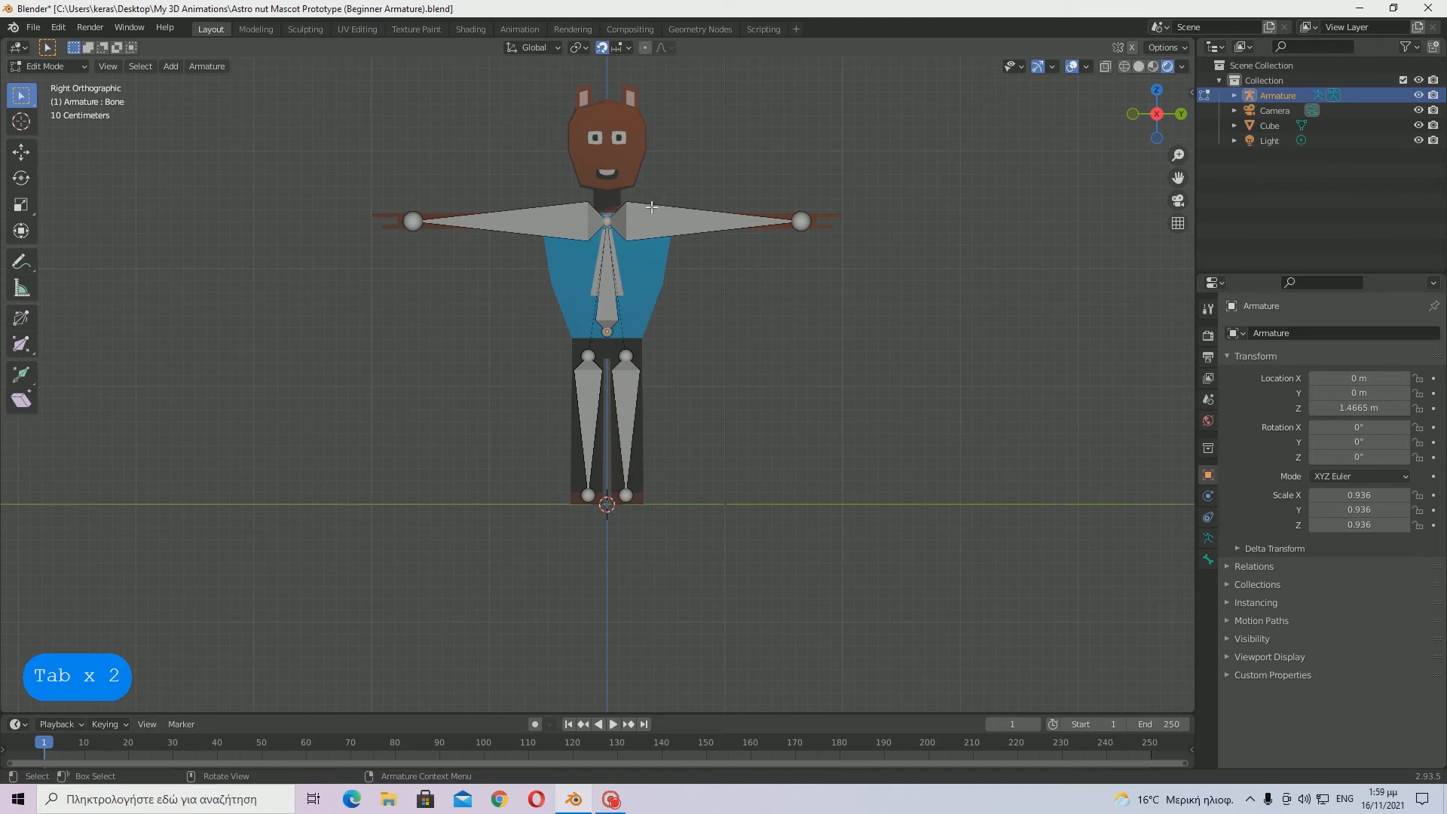
{"action": "key", "text": "e"}
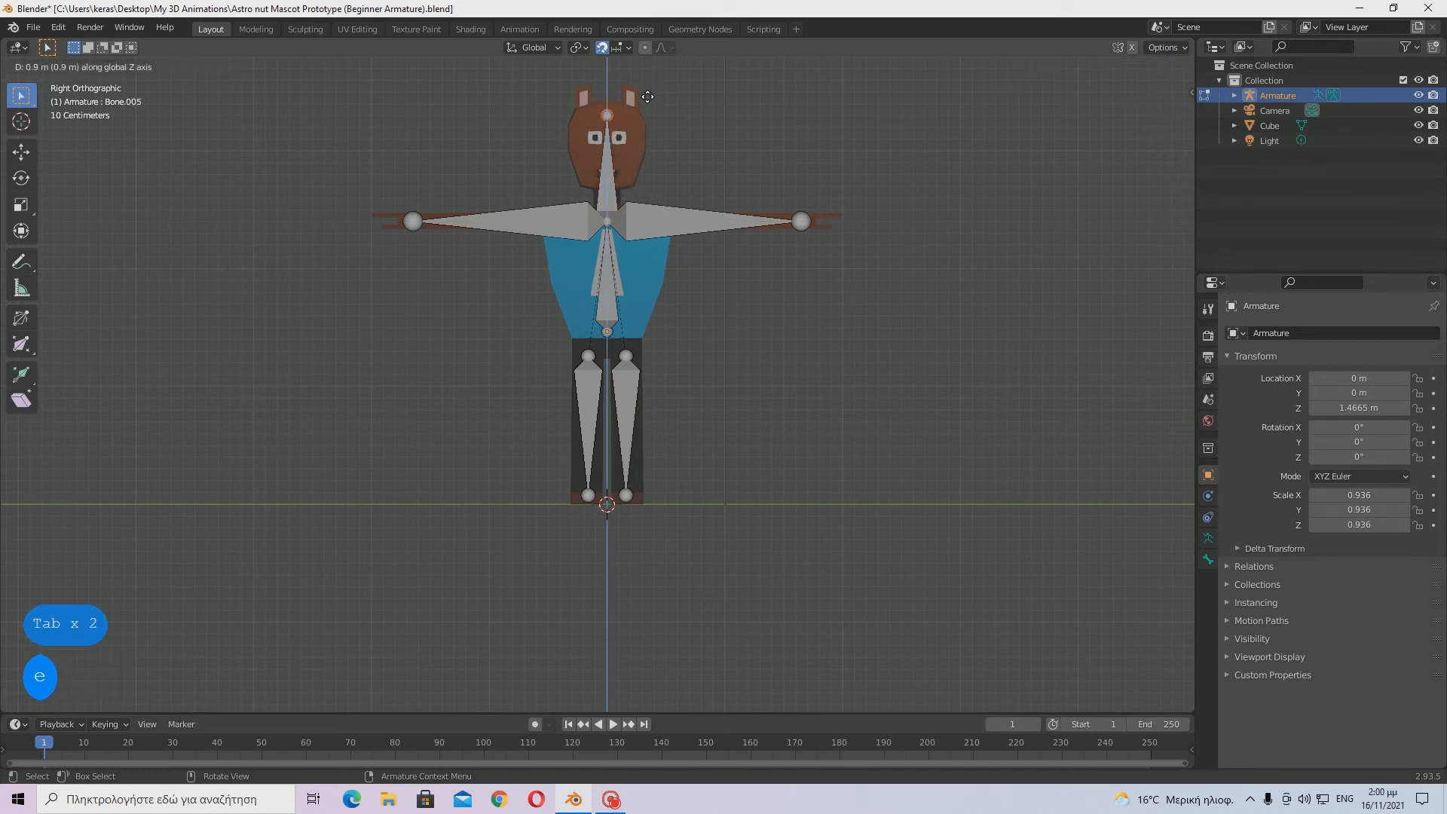
{"action": "left_click", "coordinate": [647, 97]}
- Raise the head bone's tip along the Z axis toward the top of the character's head
{"action": "scroll", "coordinate": [648, 98], "scroll_direction": "up", "scroll_amount": 2, "text": "shift"}
{"action": "scroll", "coordinate": [656, 194], "scroll_direction": "up", "scroll_amount": 3}
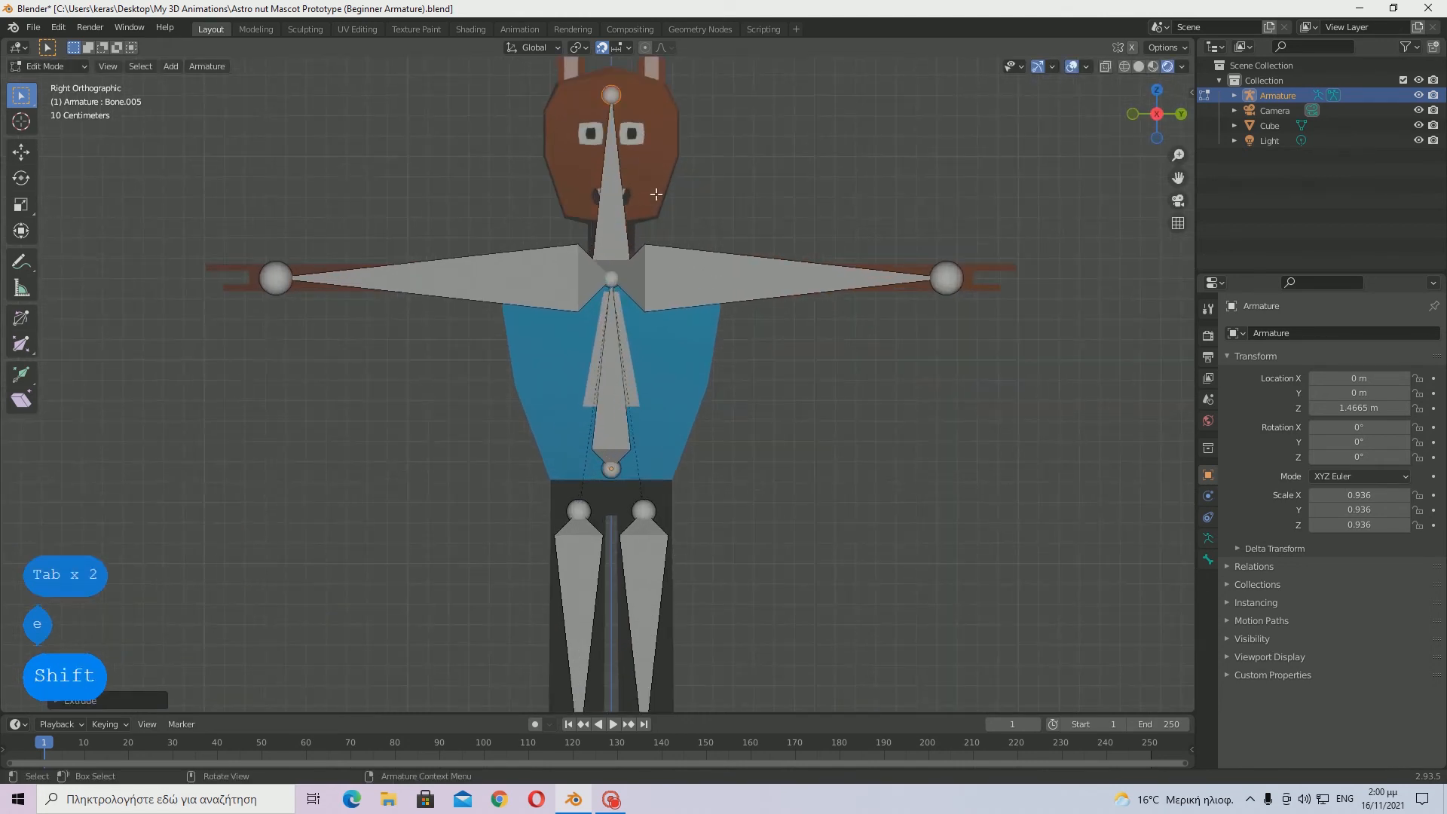
{"action": "middle_click_drag", "start_coordinate": [704, 169], "coordinate": [689, 274], "text": "shift"}
{"action": "key", "text": "g"}
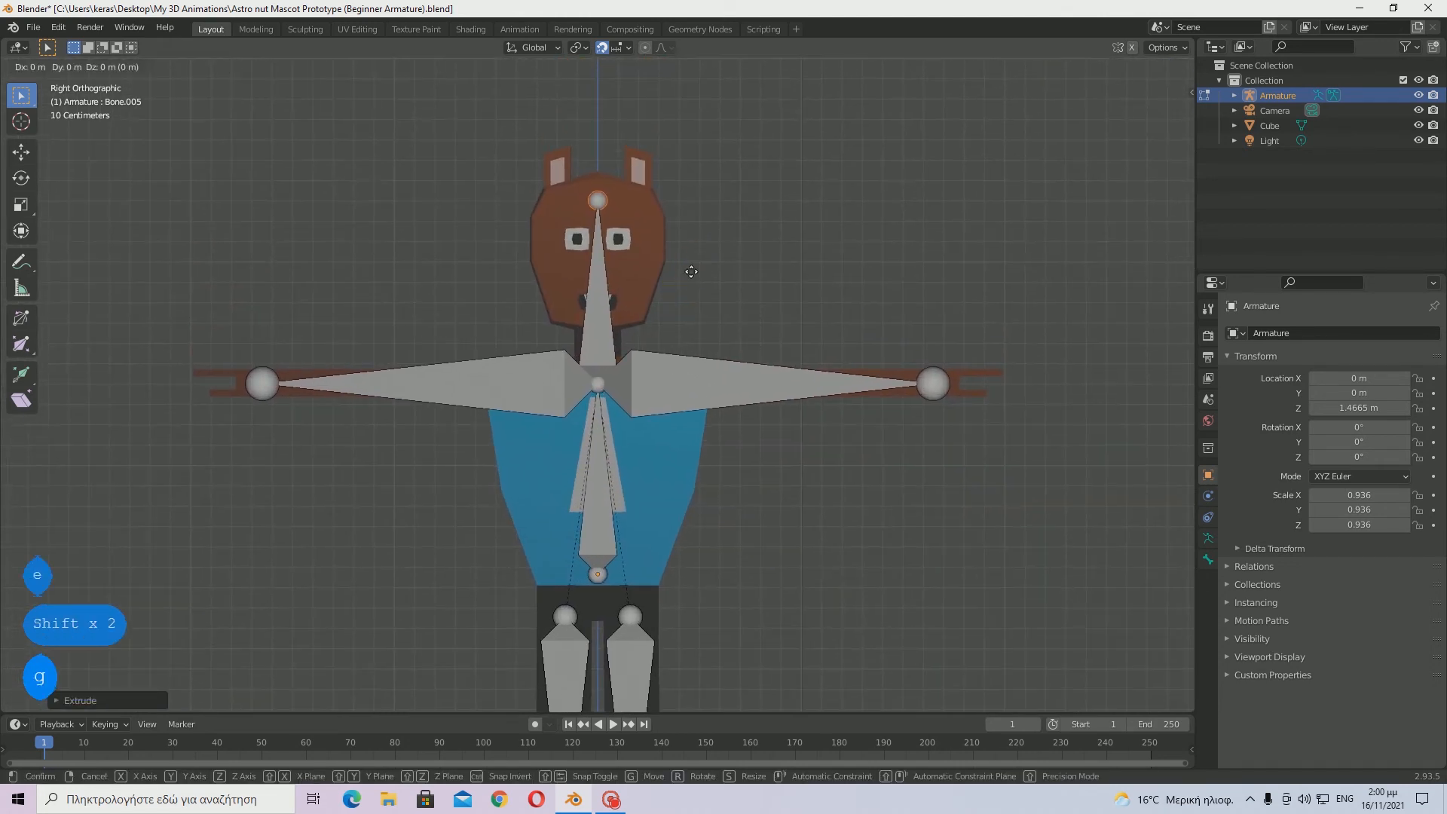
{"action": "key", "text": "z"}
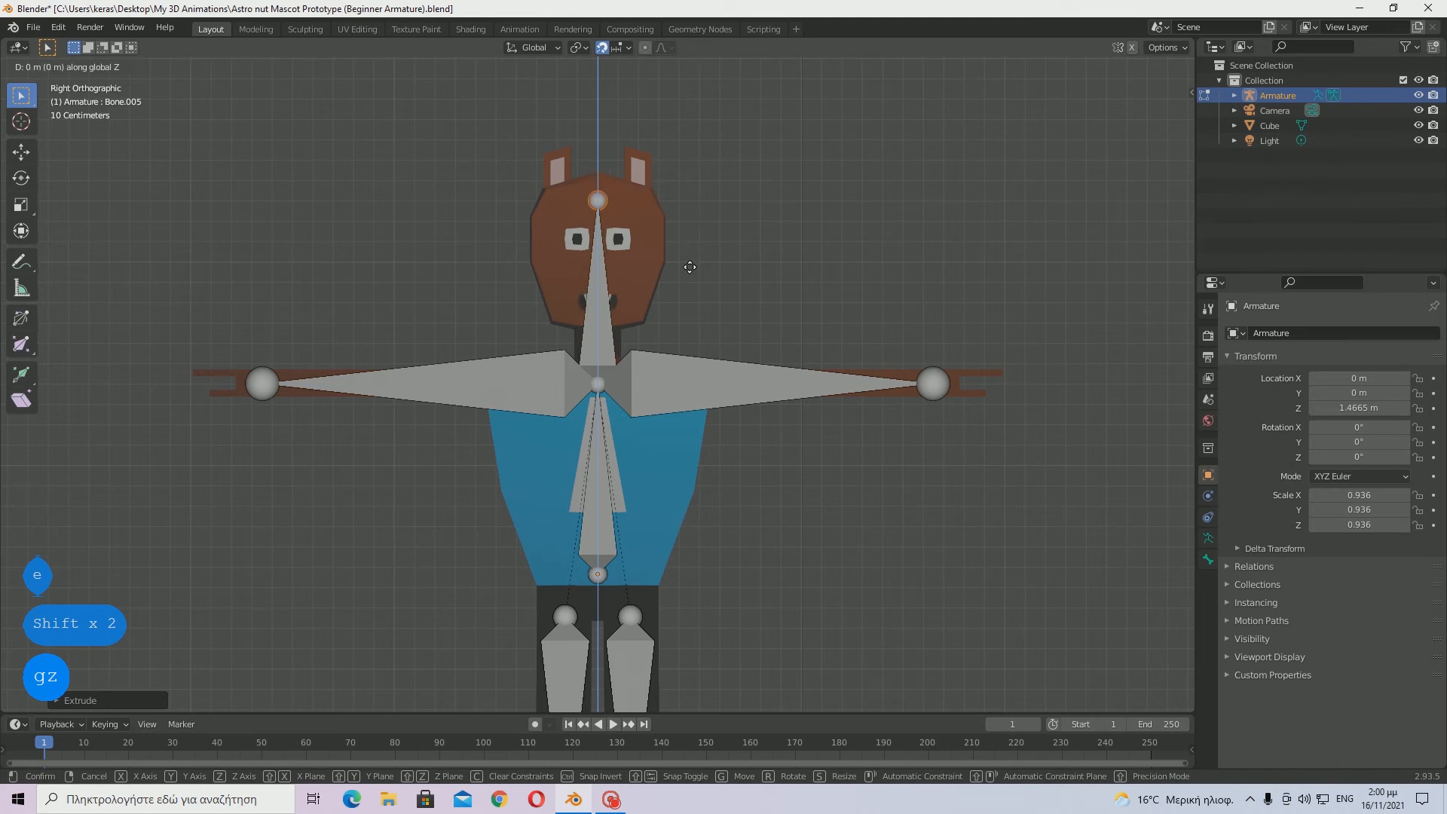
{"action": "left_click", "coordinate": [682, 262]}
{"action": "scroll", "coordinate": [629, 201], "scroll_direction": "up", "scroll_amount": 3}
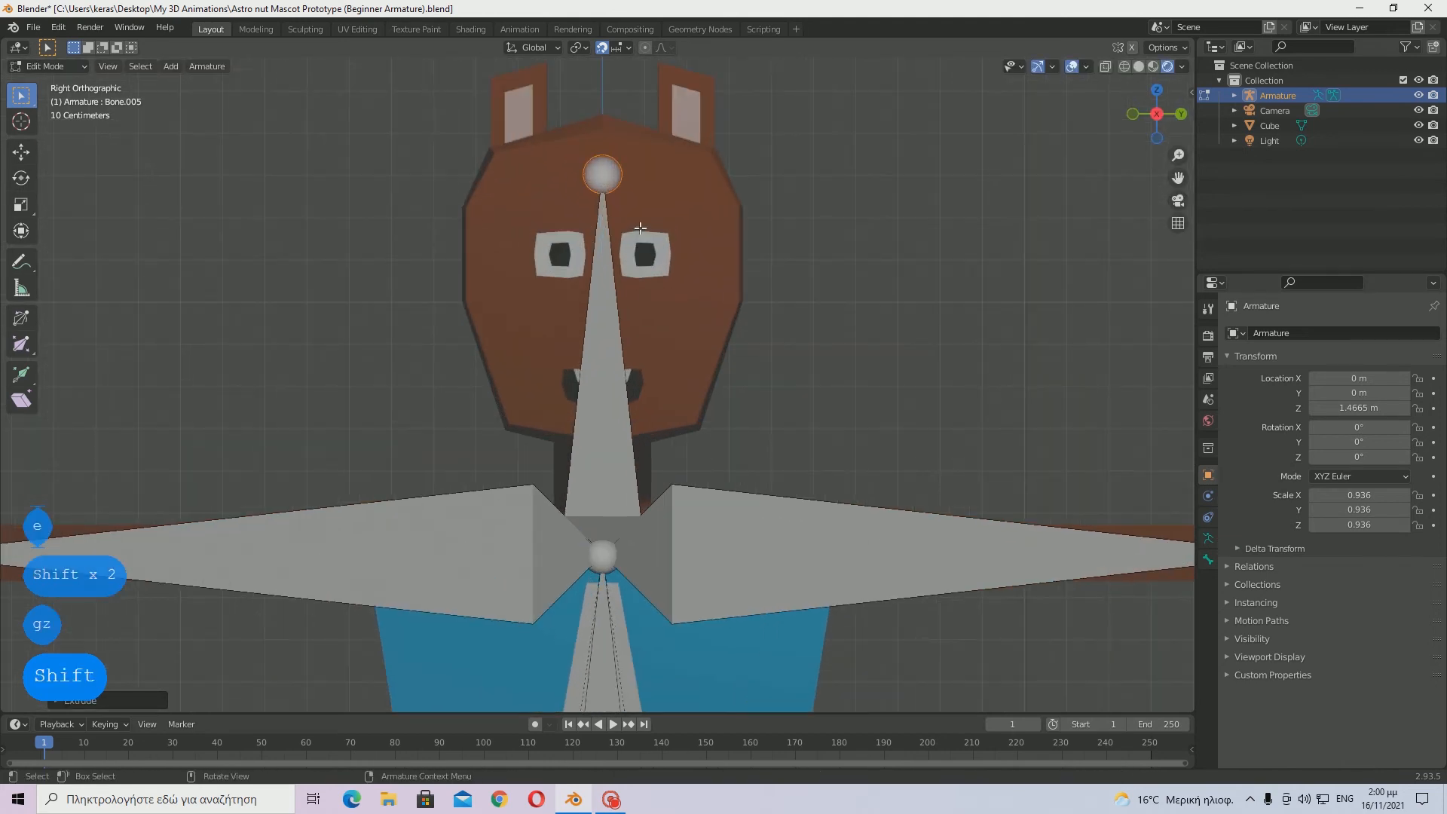
{"action": "middle_click_drag", "start_coordinate": [653, 229], "coordinate": [653, 371], "text": "shift"}
{"action": "scroll", "coordinate": [652, 372], "scroll_direction": "up", "scroll_amount": 1}
{"action": "key", "text": "g"}
{"action": "key", "text": "z"}
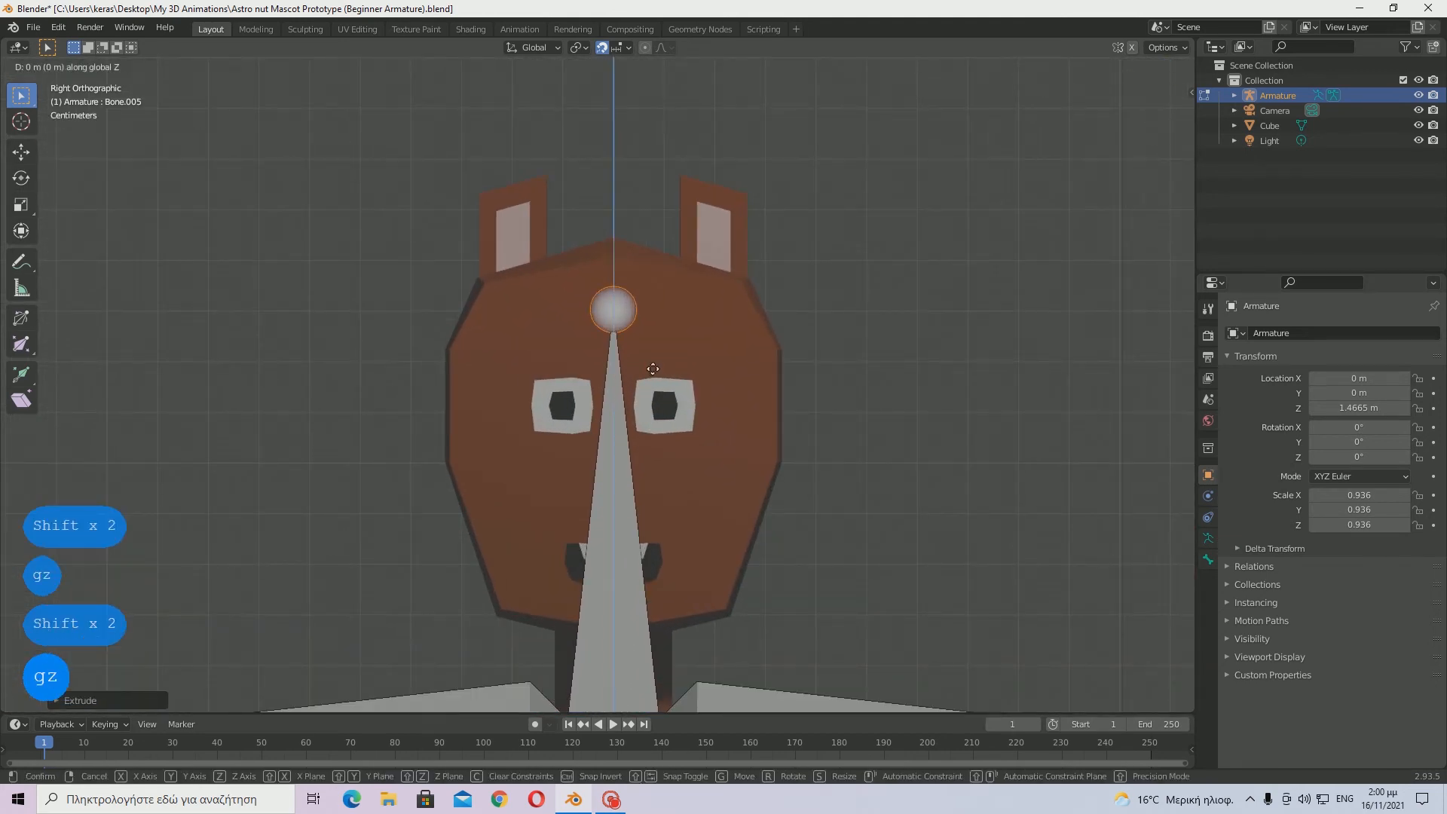
{"action": "left_click", "coordinate": [657, 344]}
- Check the head bone from behind and from the front, and leave the armature in Object Mode
{"action": "middle_click_drag", "start_coordinate": [656, 343], "coordinate": [973, 357]}
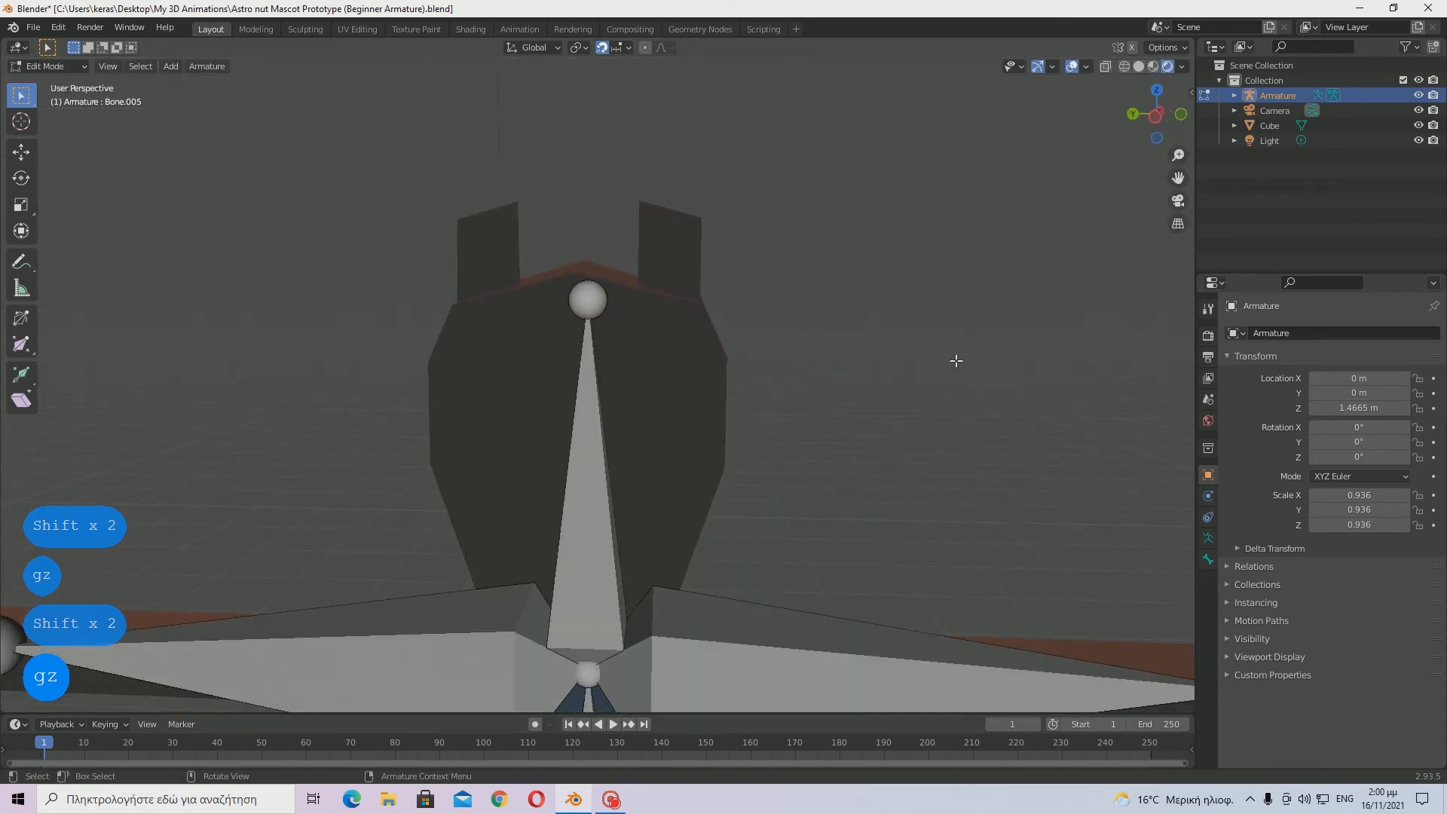
{"action": "scroll", "coordinate": [956, 362], "scroll_direction": "down", "scroll_amount": 6}
{"action": "middle_click_drag", "start_coordinate": [821, 363], "coordinate": [588, 380]}
{"action": "scroll", "coordinate": [704, 323], "scroll_direction": "down", "scroll_amount": 3}
{"action": "middle_click_drag", "start_coordinate": [709, 315], "coordinate": [595, 290]}
{"action": "key", "text": "Tab"}
{"action": "key", "text": "Tab"}
{"action": "key", "text": "Tab"}
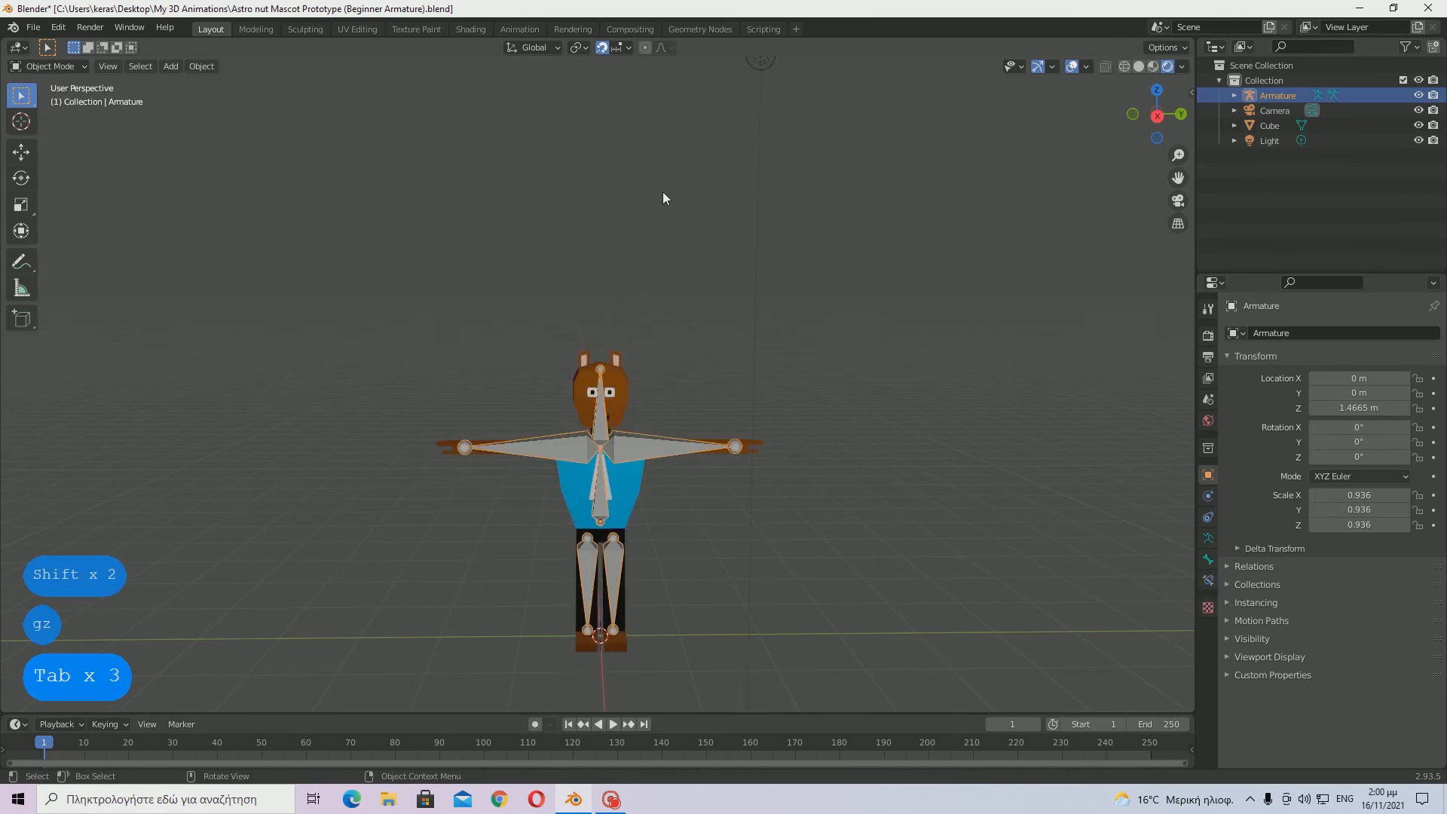
- Clear the object selection and save the Blender file
{"action": "left_click", "coordinate": [652, 289]}
{"action": "left_click_drag", "start_coordinate": [655, 538], "coordinate": [586, 509]}
{"action": "left_click", "coordinate": [678, 521]}
{"action": "mouse_move", "coordinate": [677, 521]}
{"action": "middle_mouse_down"}
{"action": "mouse_move", "coordinate": [446, 459]}
{"action": "mouse_move", "coordinate": [478, 484]}
{"action": "mouse_move", "coordinate": [607, 500]}
{"action": "mouse_move", "coordinate": [711, 491]}
{"action": "mouse_move", "coordinate": [661, 500]}
{"action": "middle_mouse_up"}
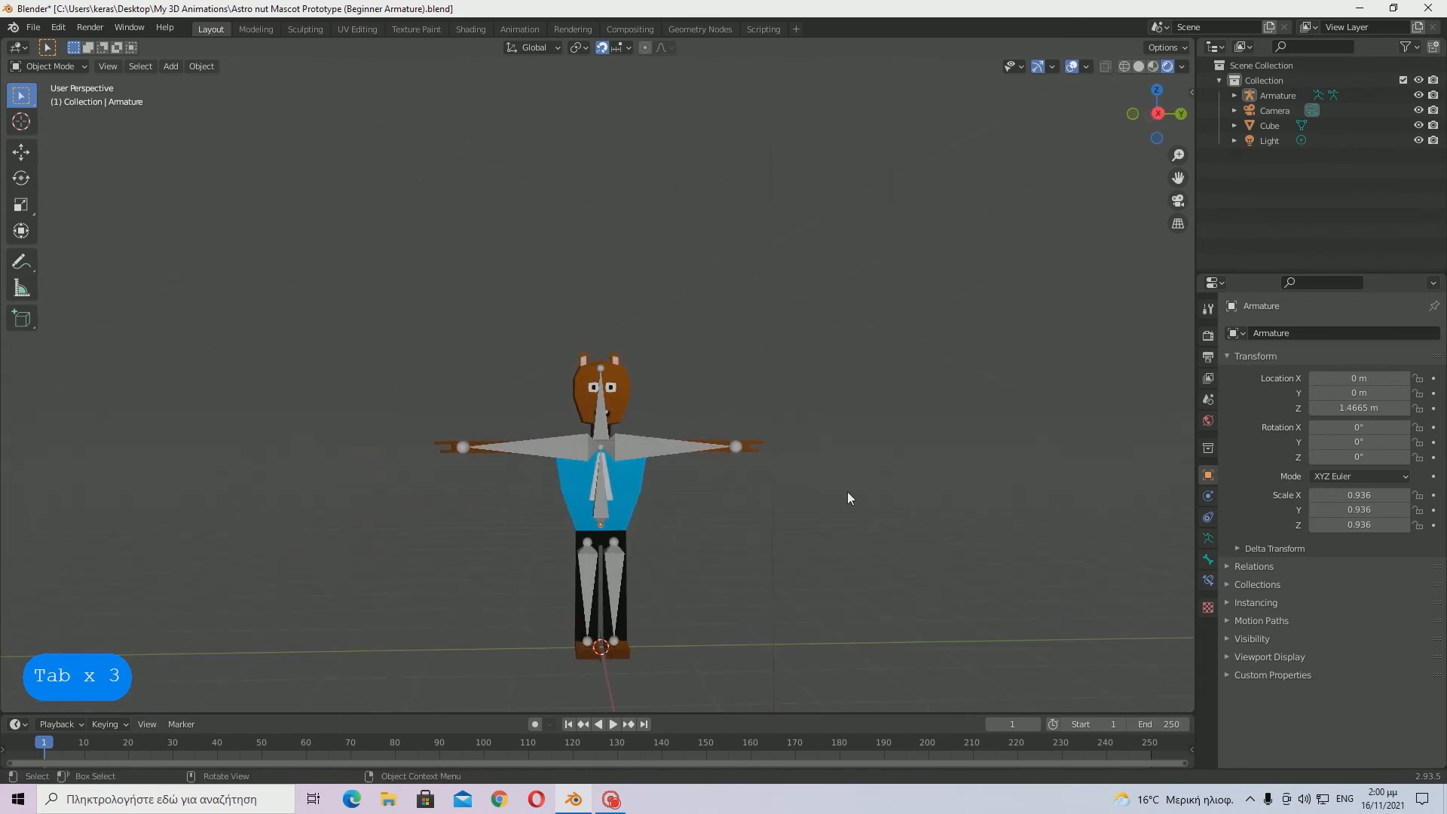
{"action": "key", "text": "ctrl+s"}
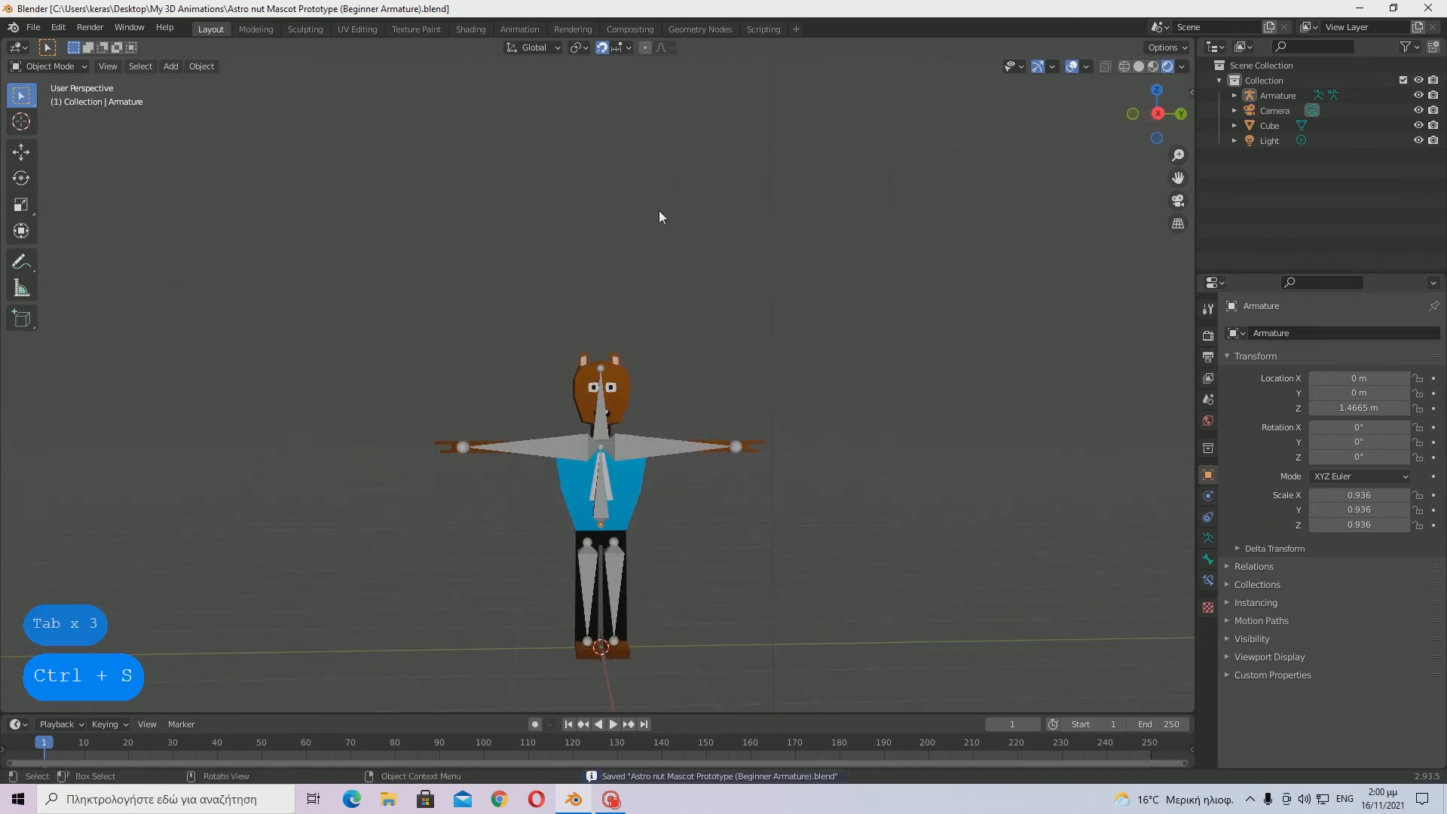
- Turn off snapping and frame the whole character with its armature in the view
{"action": "left_click", "coordinate": [602, 50]}
{"action": "middle_click_drag", "start_coordinate": [877, 498], "coordinate": [746, 503]}
{"action": "scroll", "coordinate": [693, 503], "scroll_direction": "up", "scroll_amount": 3}
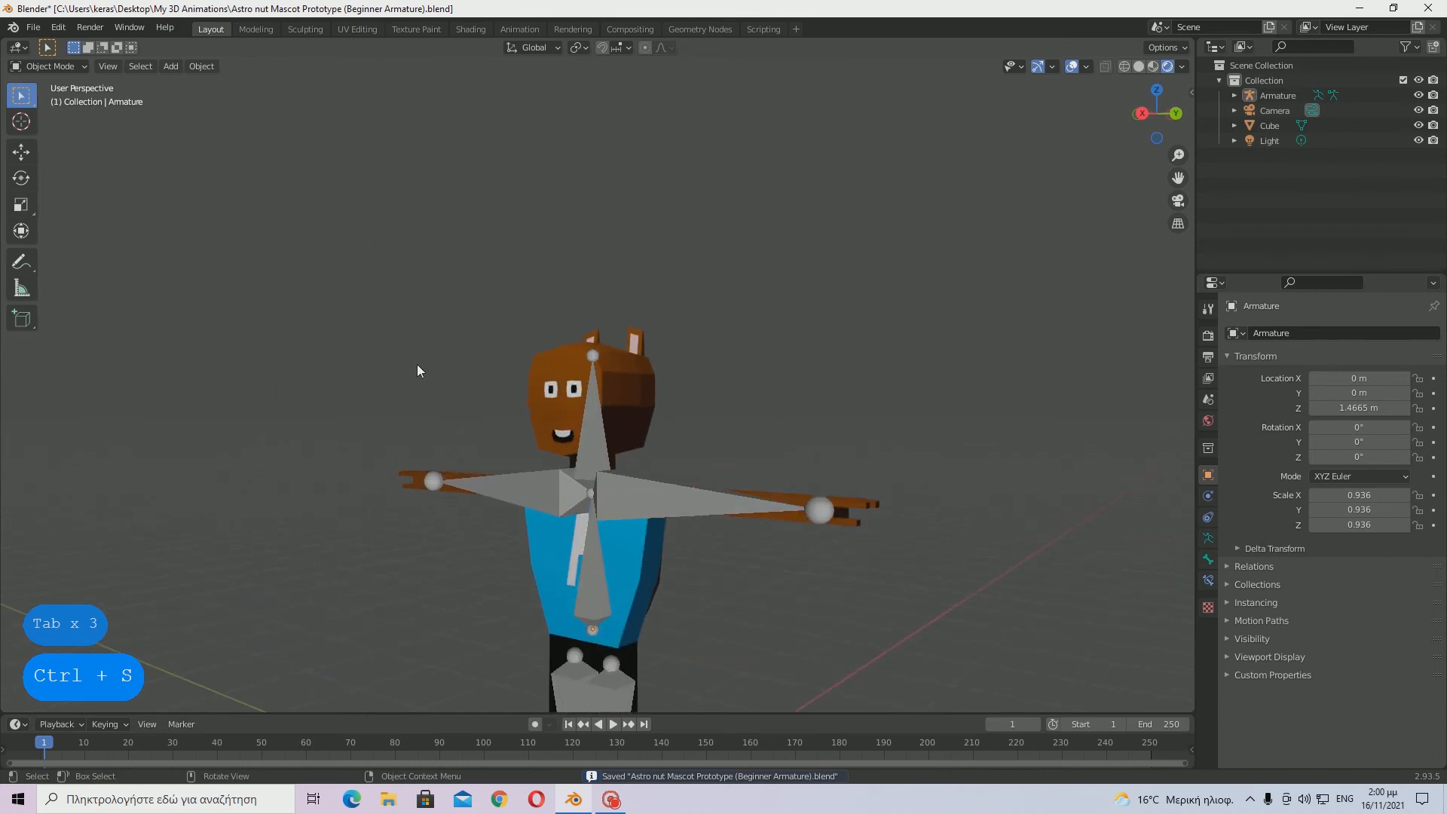
{"action": "left_click_drag", "start_coordinate": [420, 371], "coordinate": [777, 655]}
{"action": "key", "text": "KP_Decimal"}
{"action": "left_click", "coordinate": [827, 600]}
{"action": "middle_click_drag", "start_coordinate": [833, 603], "coordinate": [999, 641]}
{"action": "middle_click_drag", "start_coordinate": [840, 526], "coordinate": [595, 484]}
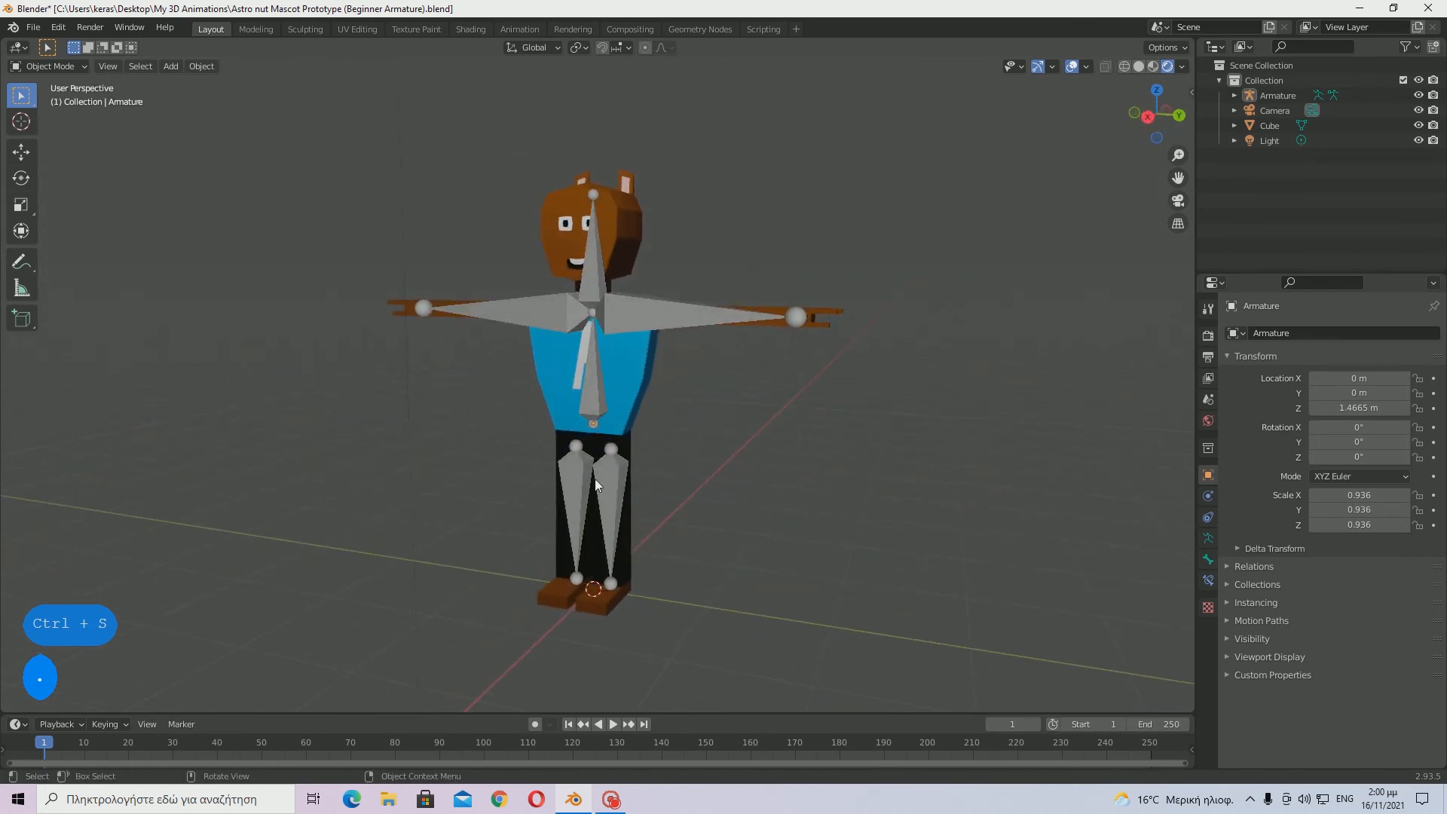
- Parent the character mesh to the armature using Armature Deform With Automatic Weights
{"action": "left_click", "coordinate": [623, 380]}
{"action": "middle_click_drag", "start_coordinate": [710, 394], "coordinate": [640, 389]}
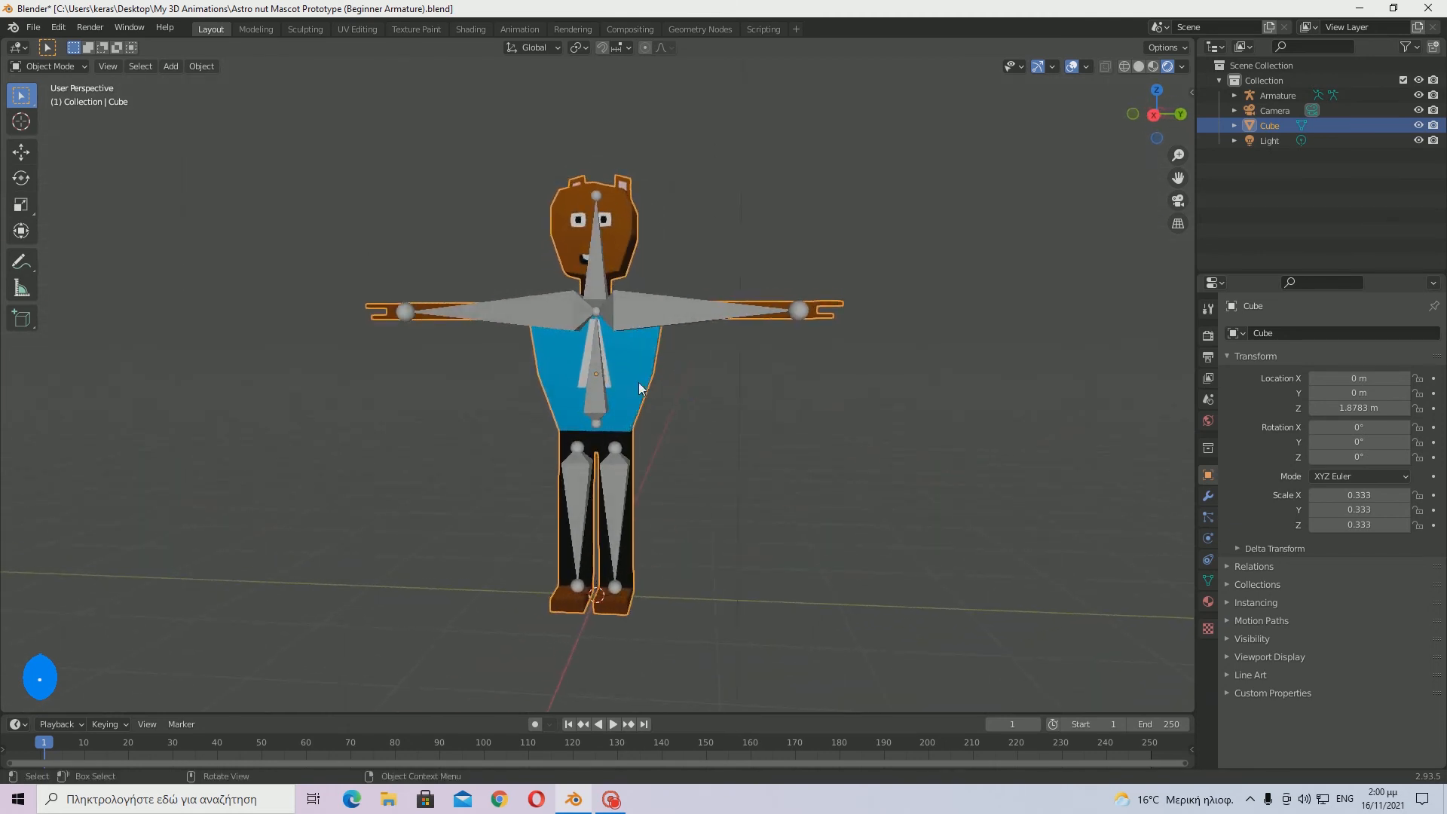
{"action": "left_click", "coordinate": [593, 381], "text": "shift"}
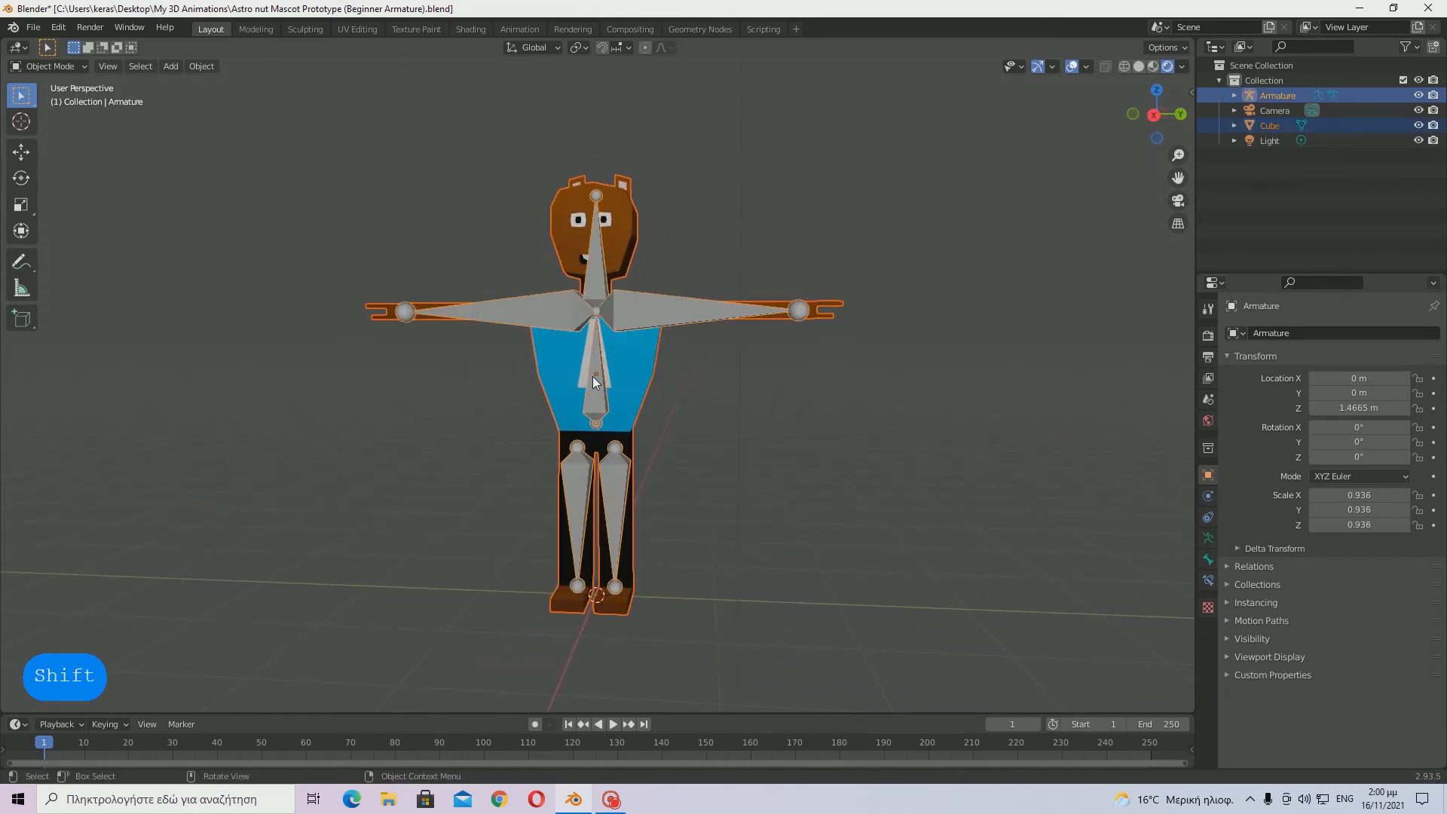
{"action": "key", "text": "ctrl+p"}
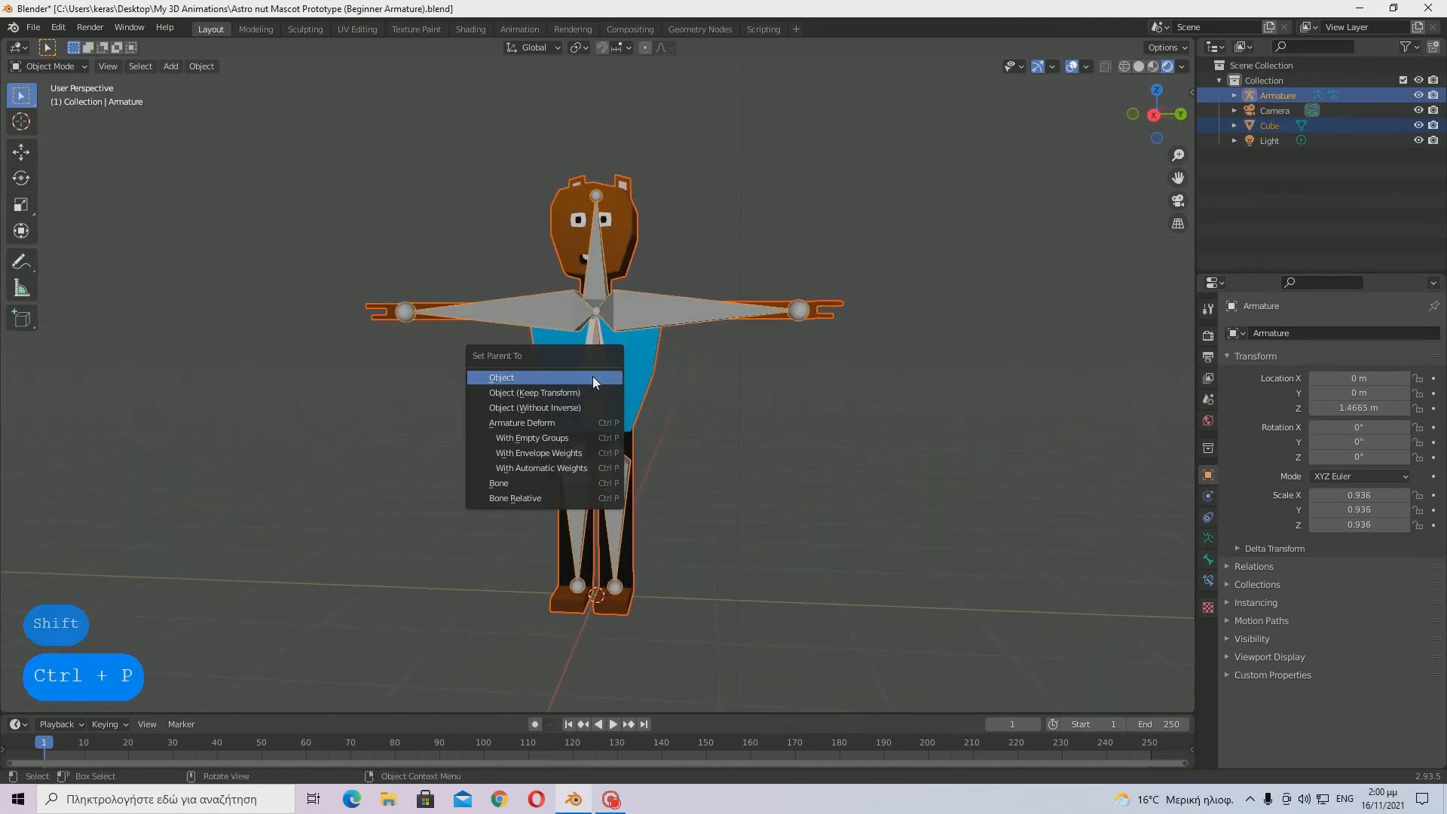
{"action": "left_click", "coordinate": [549, 468]}
{"action": "middle_click_drag", "start_coordinate": [649, 438], "coordinate": [695, 431]}
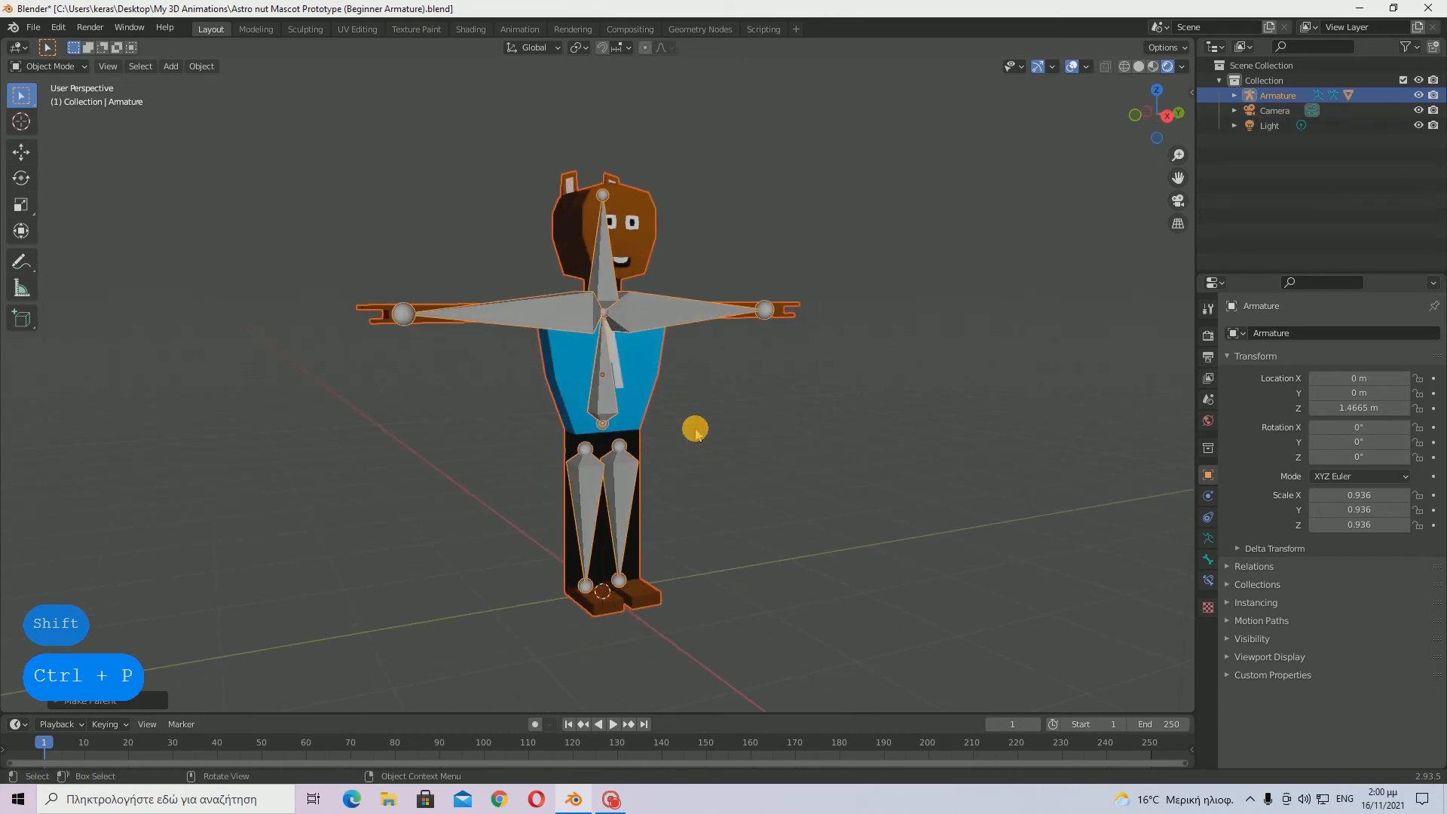
- Save the Blender file and leave the armature in Object Mode
{"action": "key", "text": "Tab"}
{"action": "key", "text": "Tab"}
{"action": "key", "text": "Tab"}
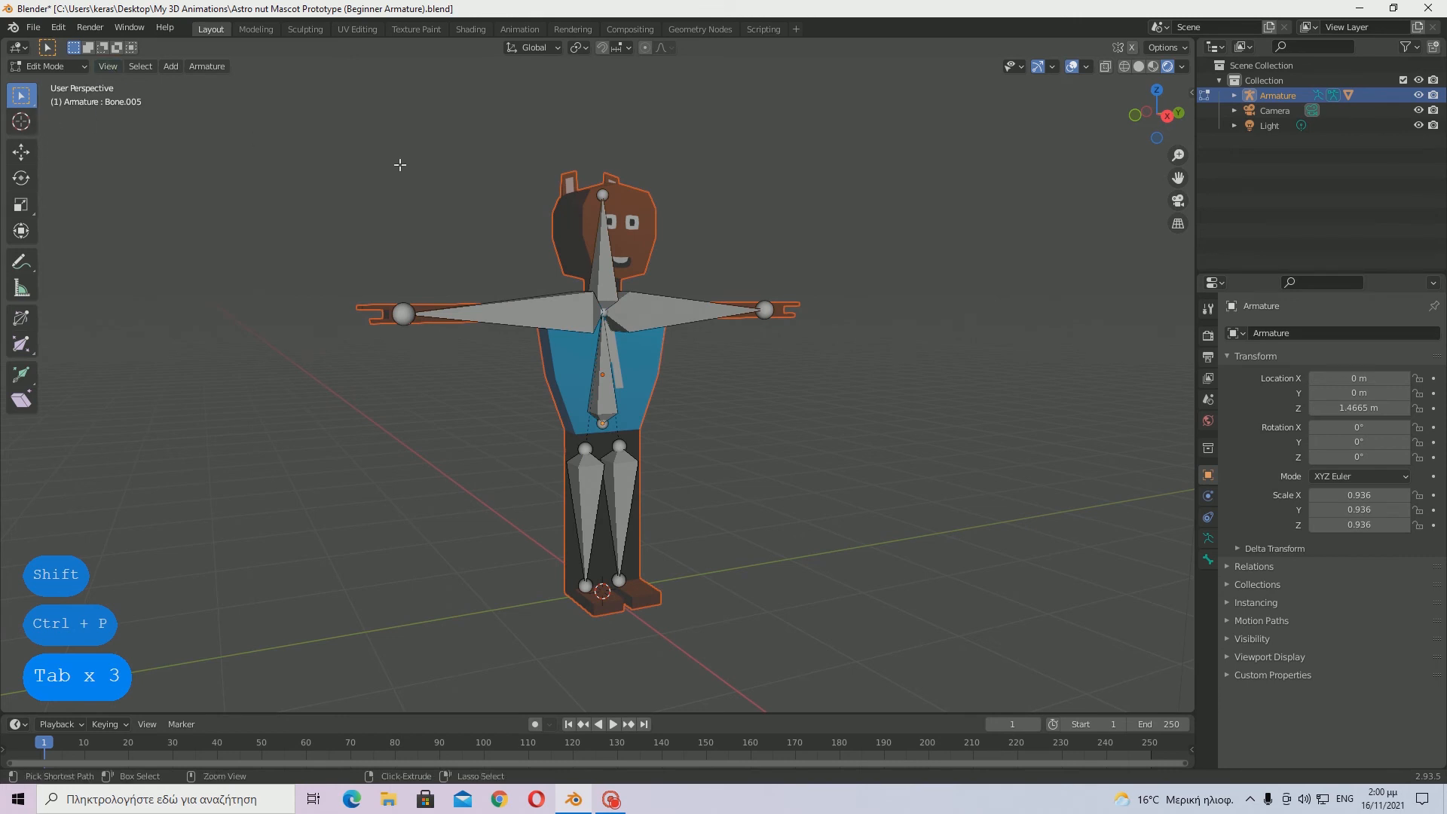
{"action": "key", "text": "ctrl+s"}
{"action": "key", "text": "Tab"}
{"action": "key", "text": "ctrl+s"}
{"action": "key", "text": "Tab"}
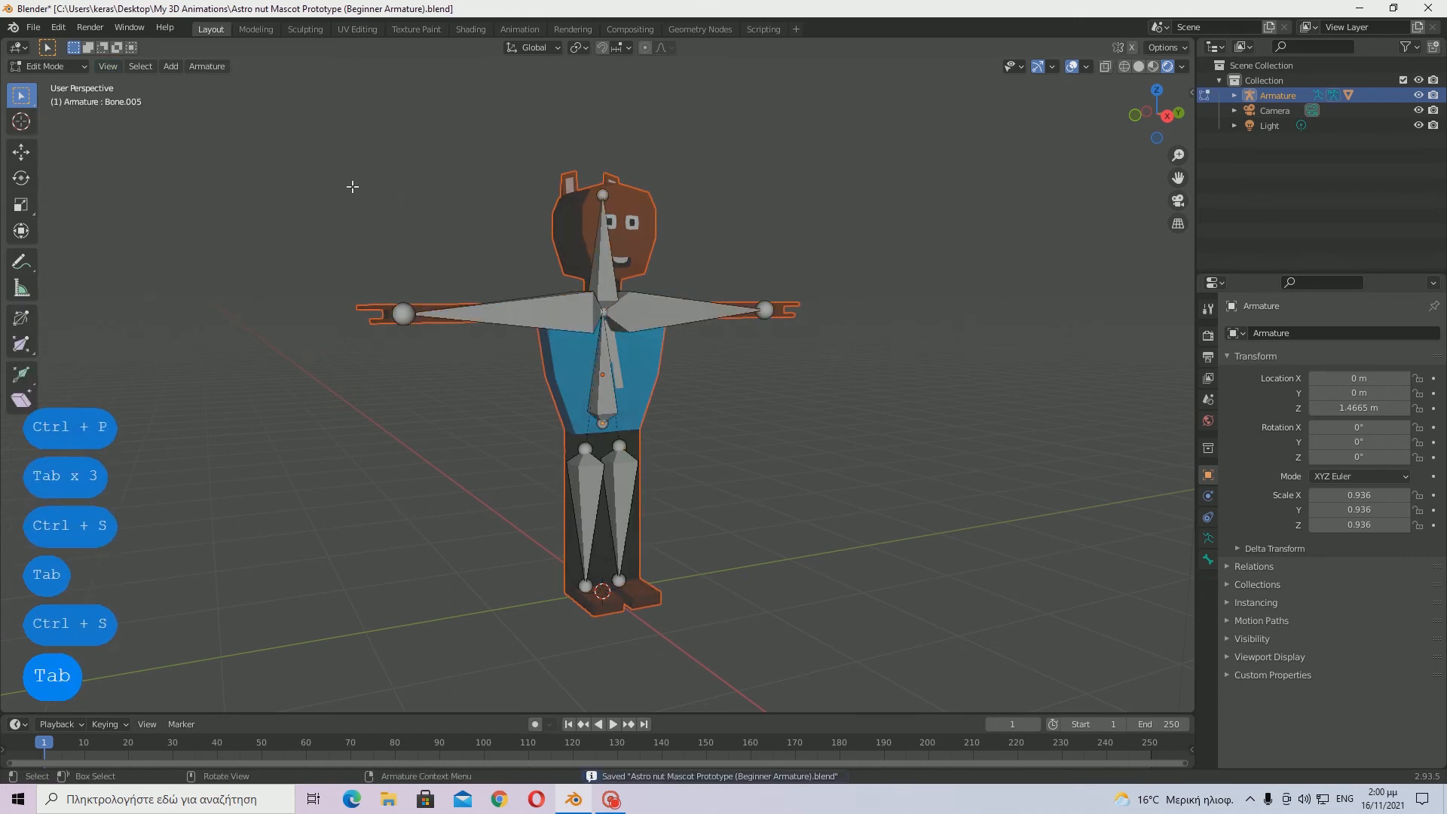
{"action": "key", "text": "Tab"}
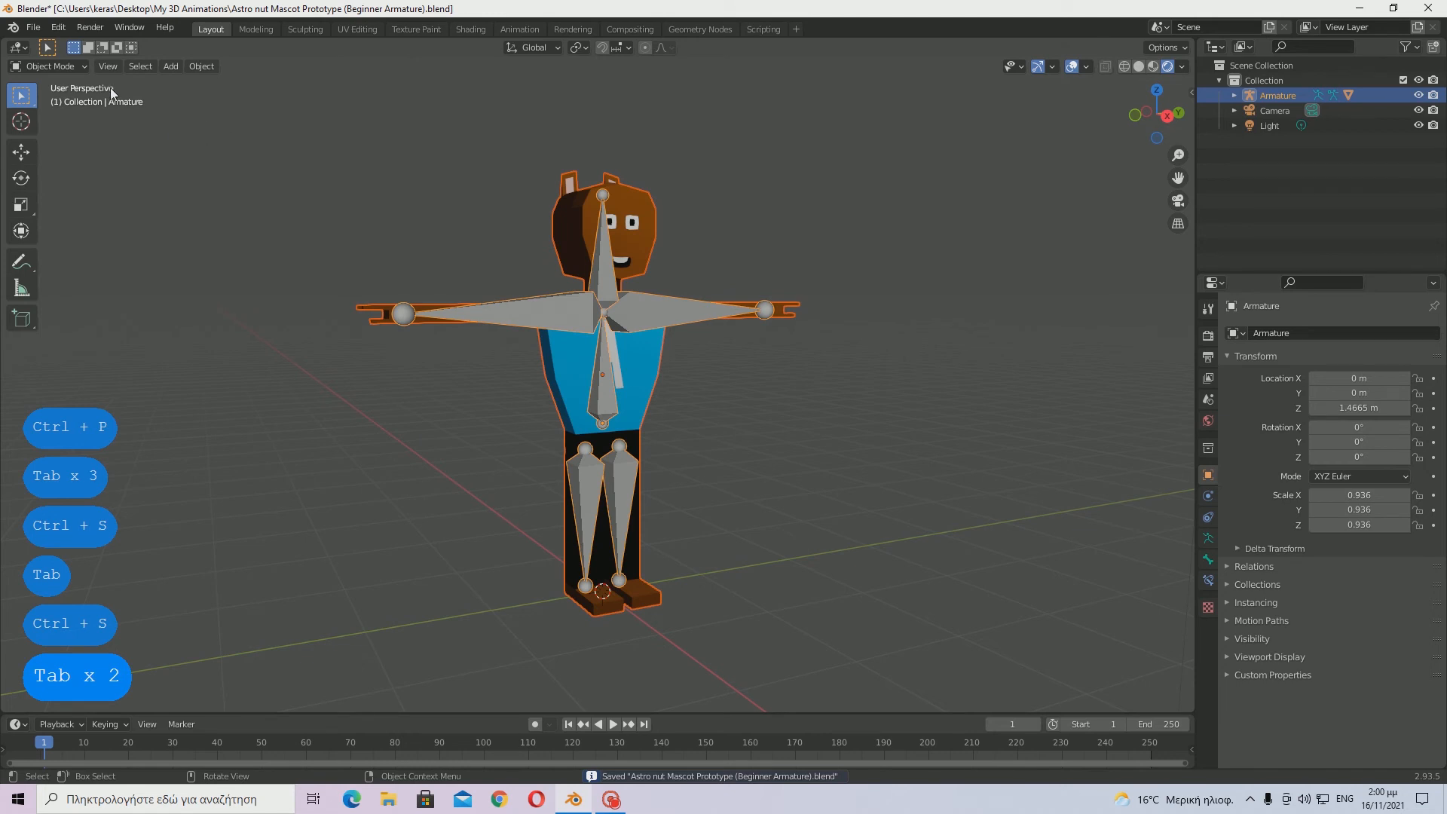
- Switch the armature to Pose Mode and select all of its bones
{"action": "key", "text": "ctrl+Tab"}
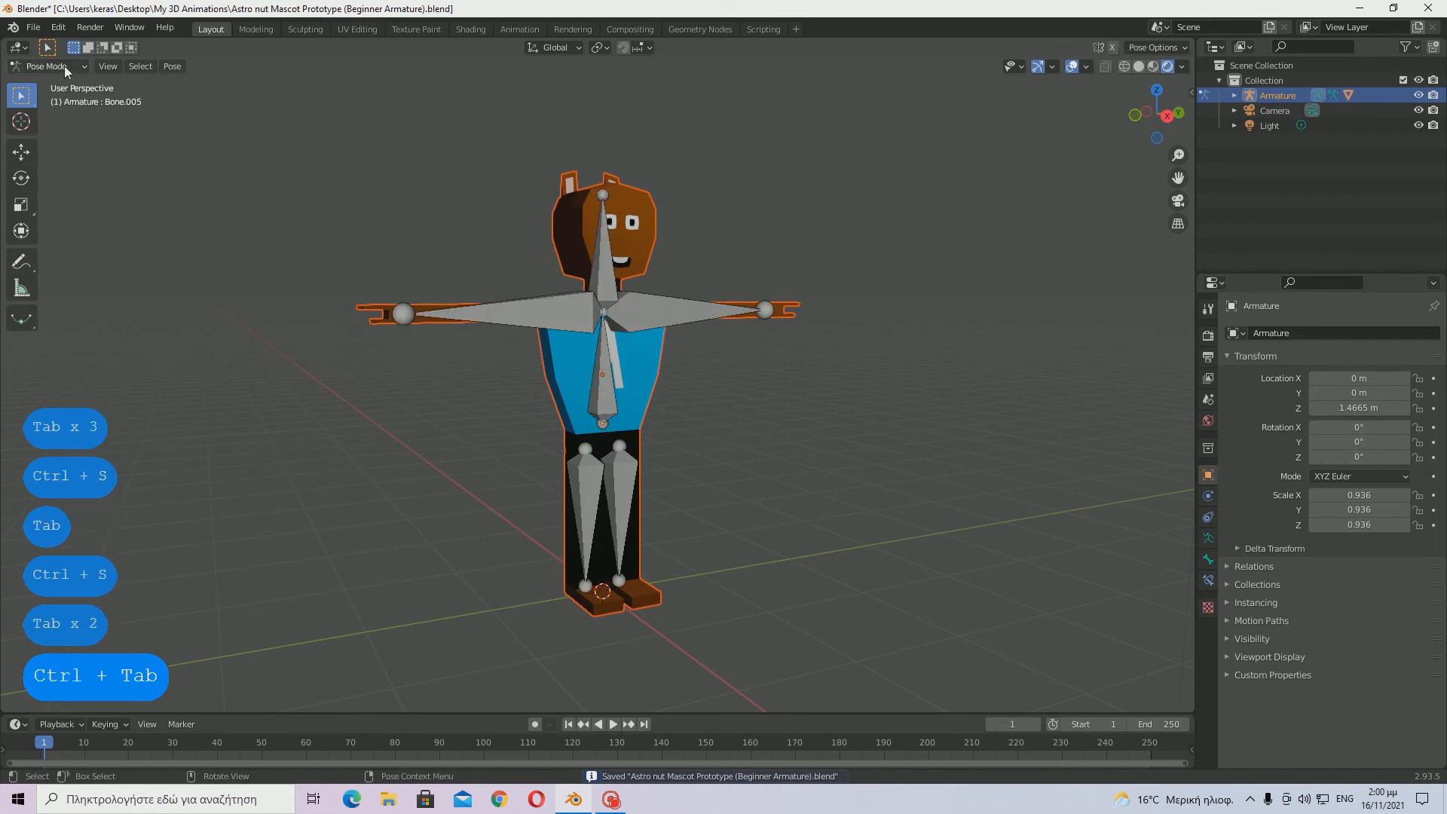
{"action": "left_click", "coordinate": [65, 66]}
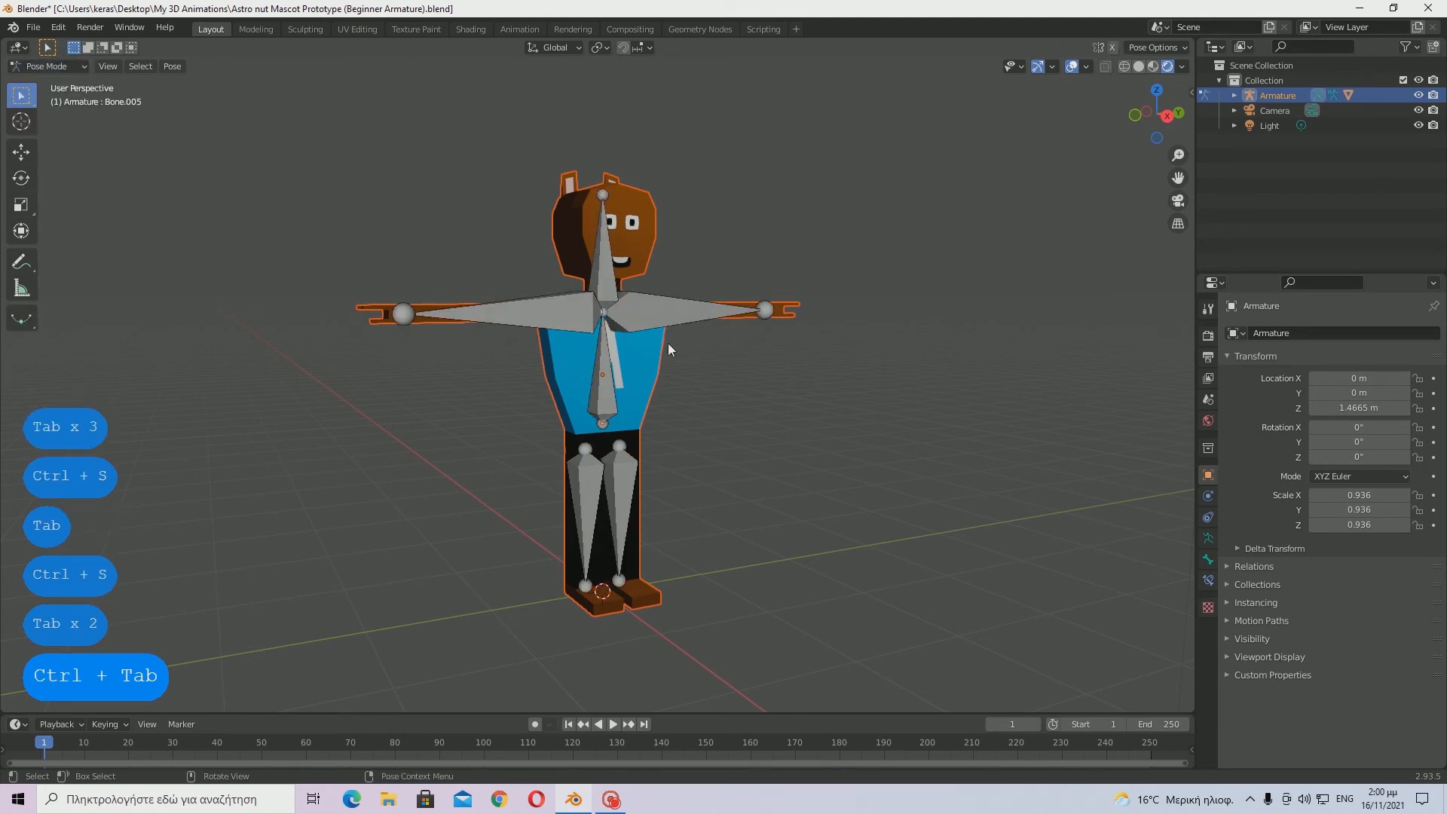
{"action": "key", "text": "a"}
{"action": "middle_click_drag", "start_coordinate": [707, 323], "coordinate": [667, 358]}
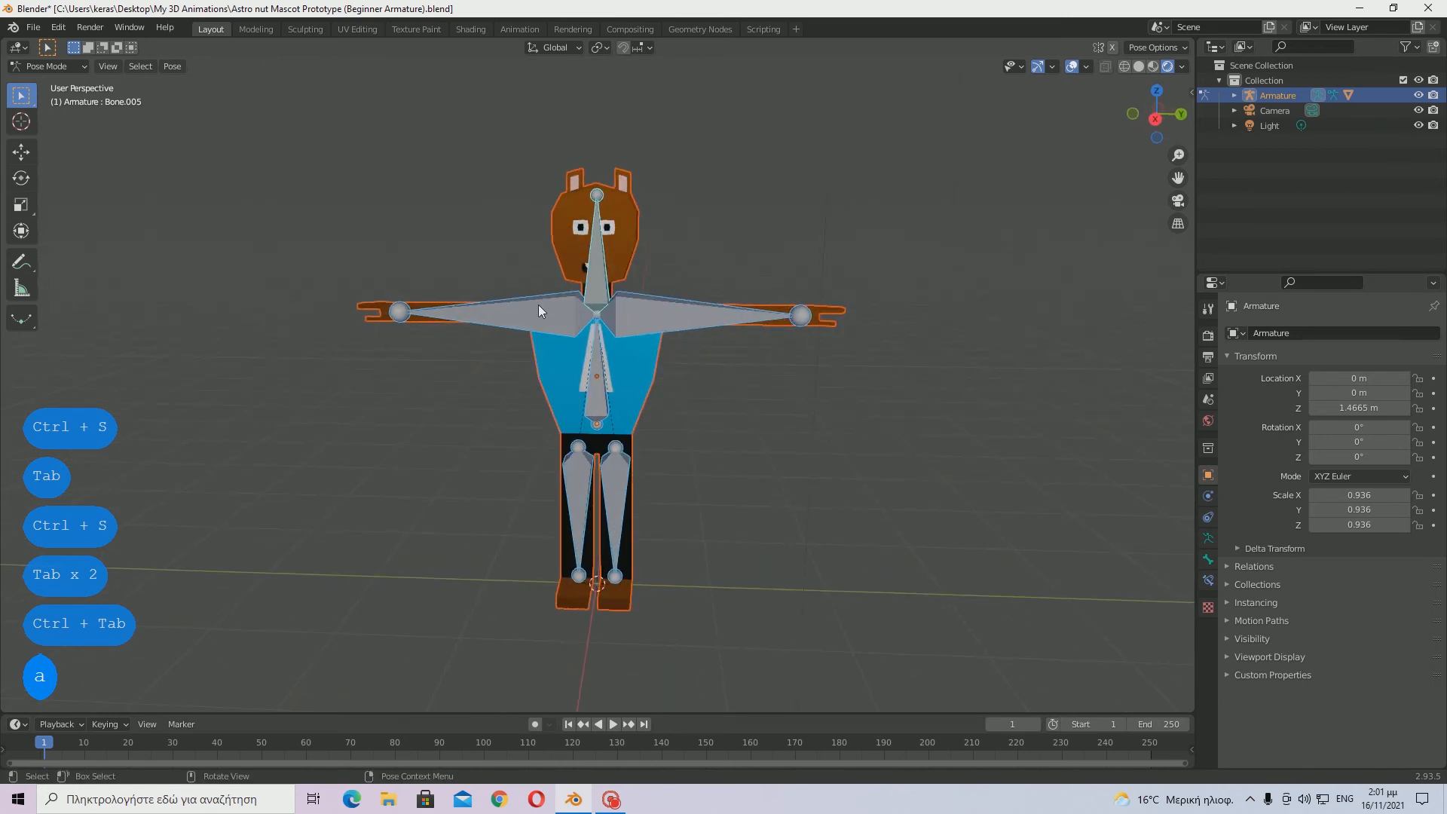
- Try rotating the arm bone on the character's right side, first freely and then in the right orthographic view
{"action": "left_click", "coordinate": [536, 322]}
{"action": "middle_click_drag", "start_coordinate": [536, 322], "coordinate": [743, 434]}
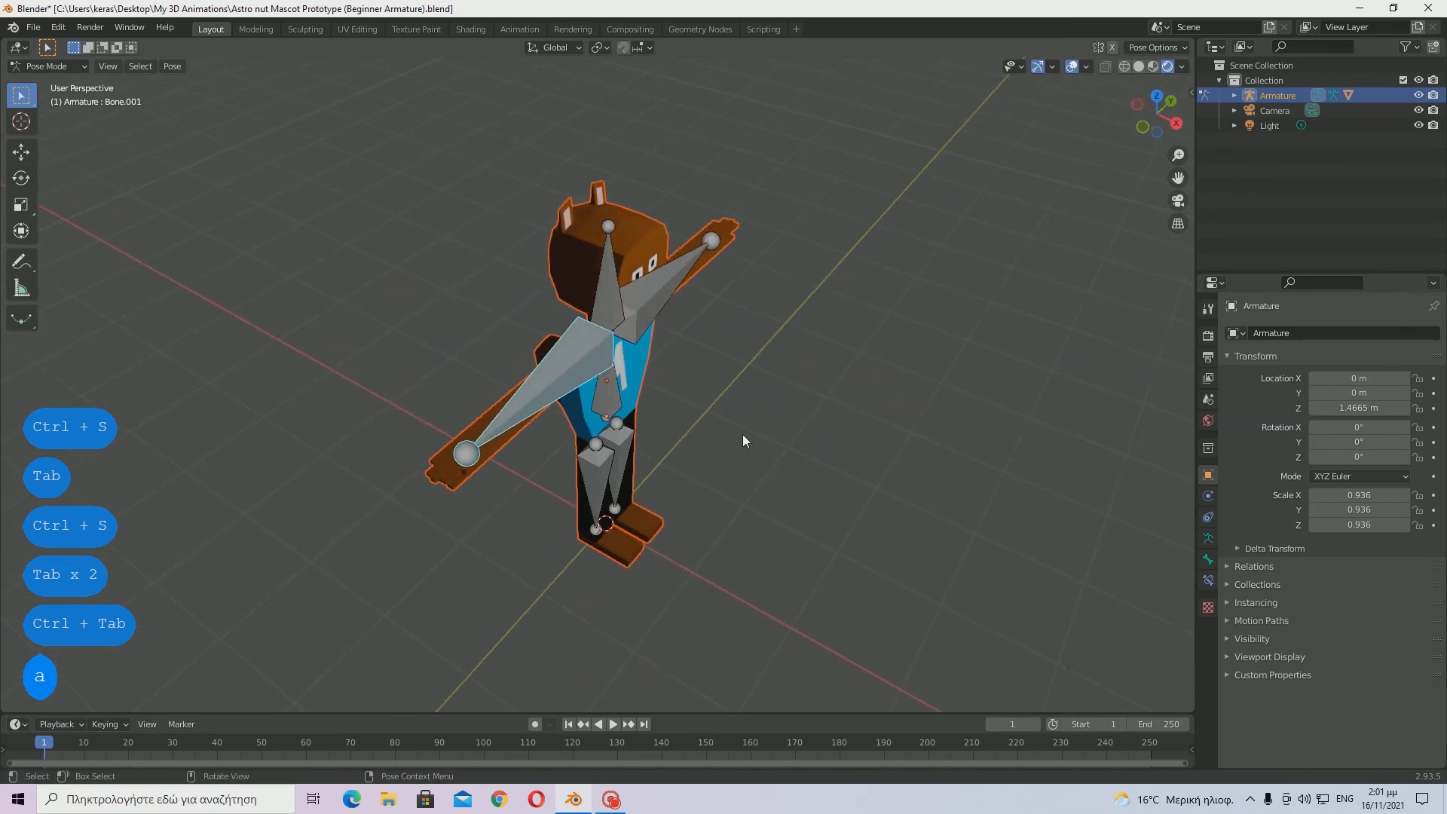
{"action": "key", "text": "r"}
{"action": "right_click", "coordinate": [853, 292]}
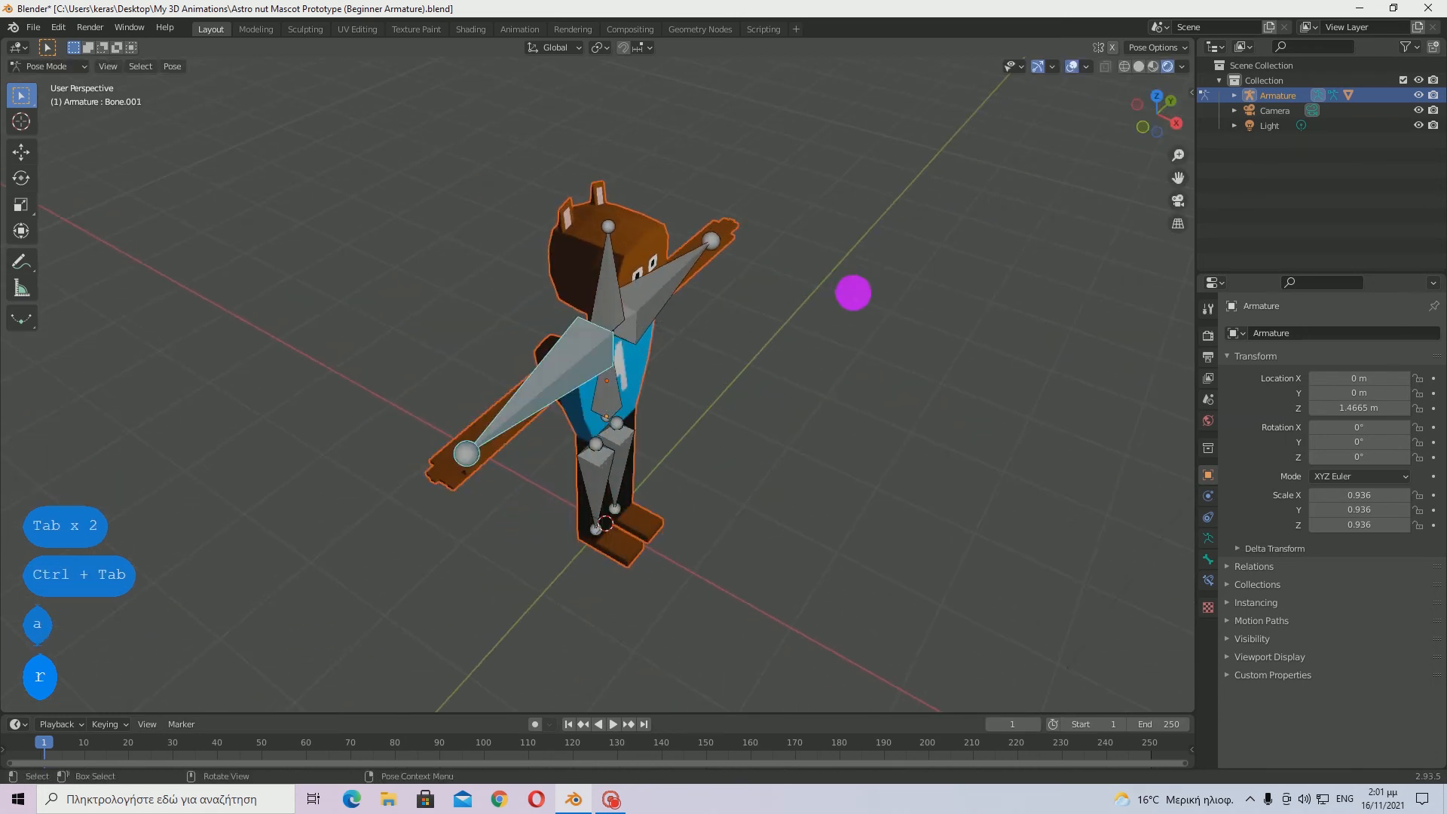
{"action": "left_click", "coordinate": [1177, 122]}
{"action": "key", "text": "r"}
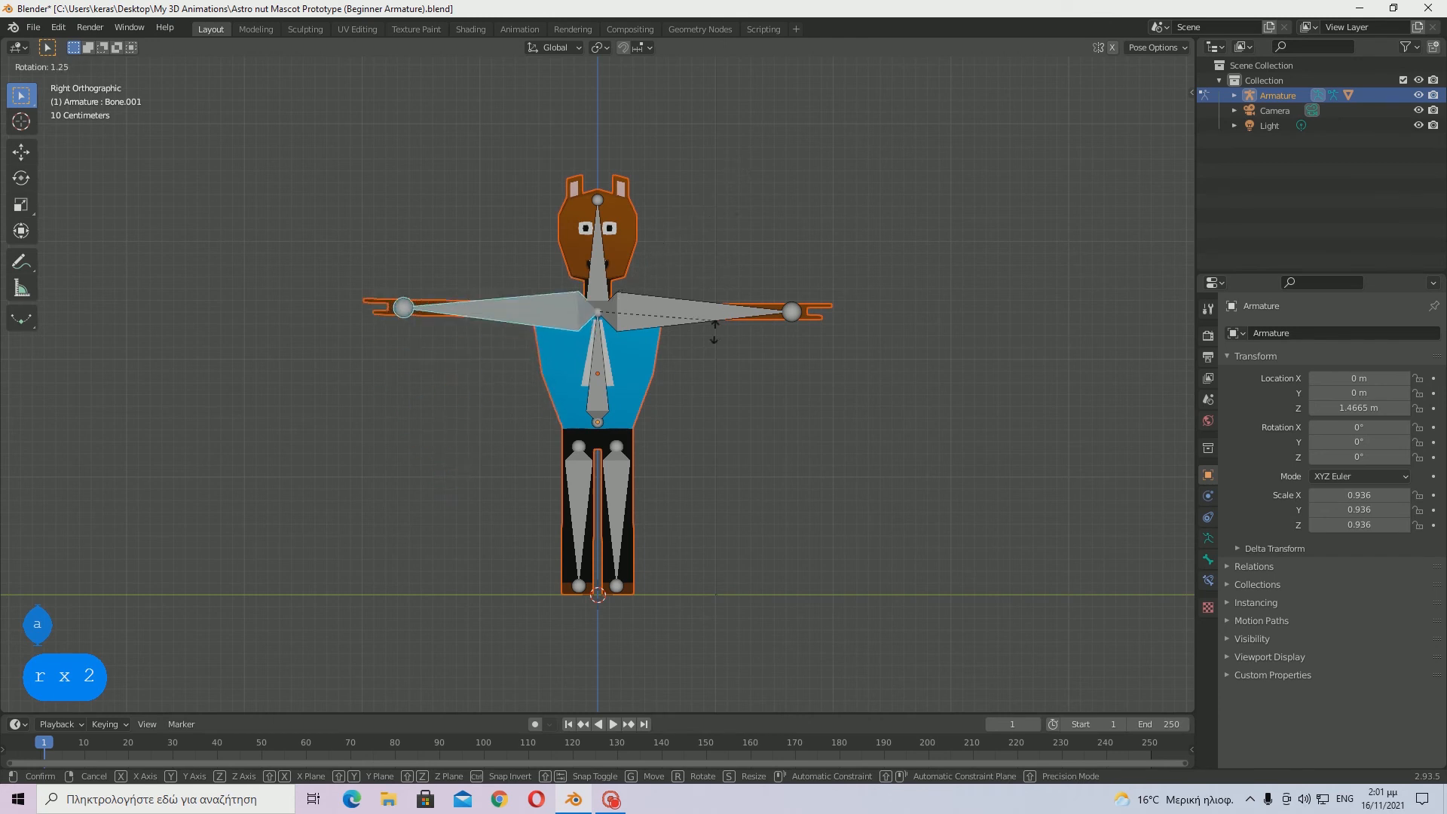
{"action": "left_click", "coordinate": [671, 332]}
- Try rotating the opposite arm bone in the right orthographic view and again from an angled view
{"action": "left_click", "coordinate": [660, 311]}
{"action": "key", "text": "r"}
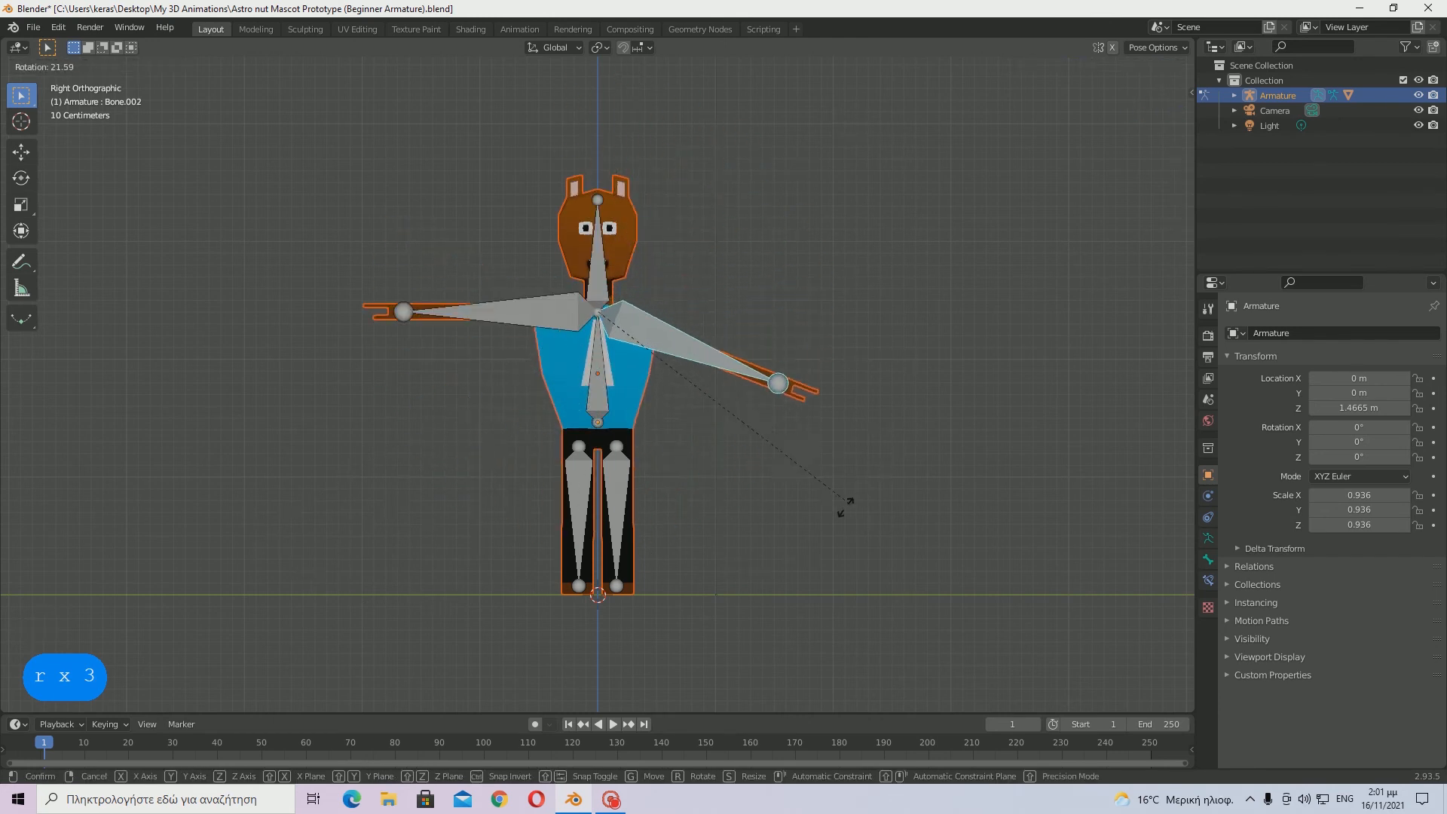
{"action": "right_click", "coordinate": [615, 520]}
{"action": "middle_click_drag", "start_coordinate": [714, 481], "coordinate": [608, 481]}
{"action": "key", "text": "r"}
{"action": "right_click", "coordinate": [830, 187]}
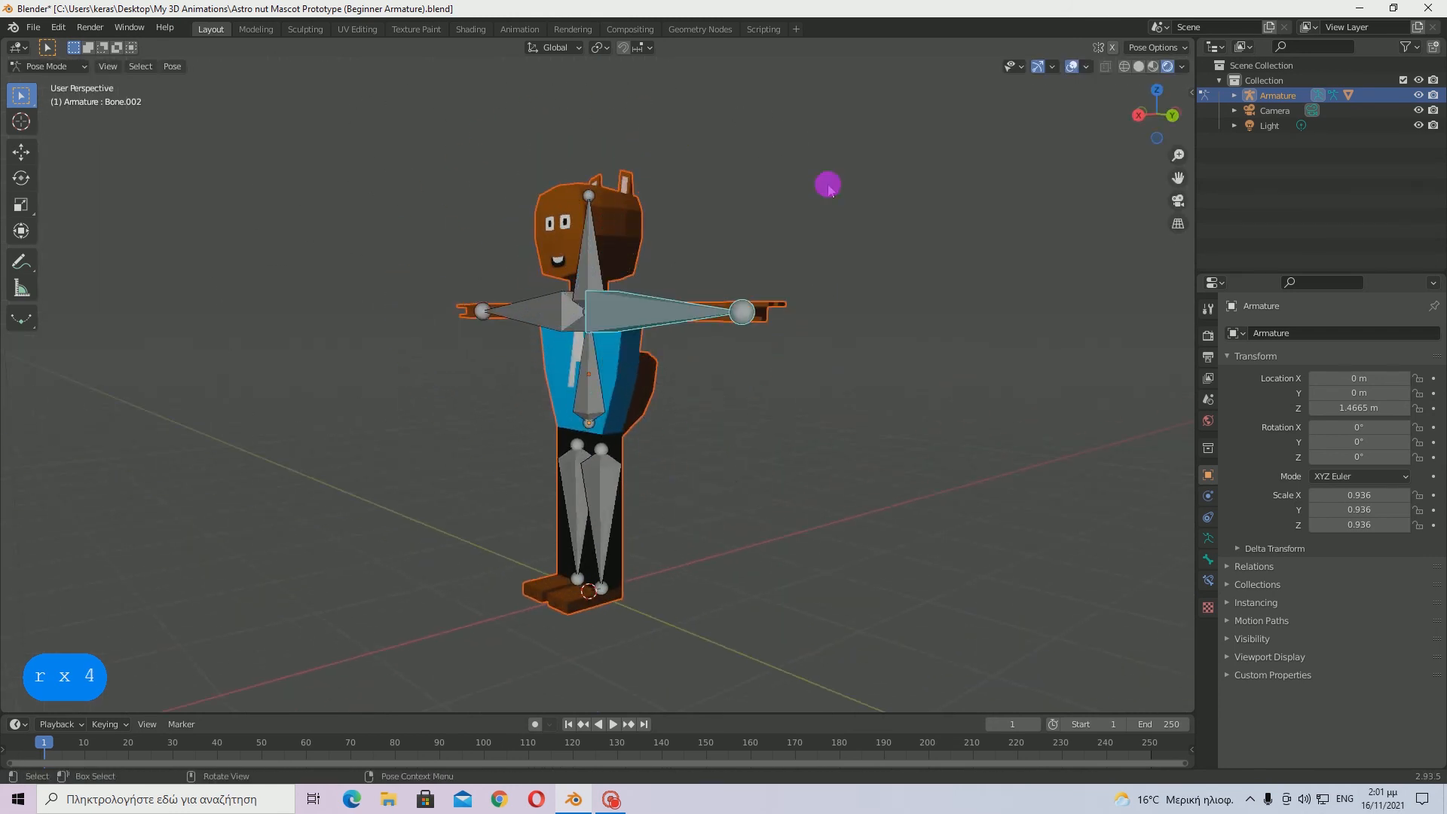
- Try a free rotation of the head bone to test how the head deforms
{"action": "left_click", "coordinate": [587, 232]}
{"action": "key", "text": "r"}
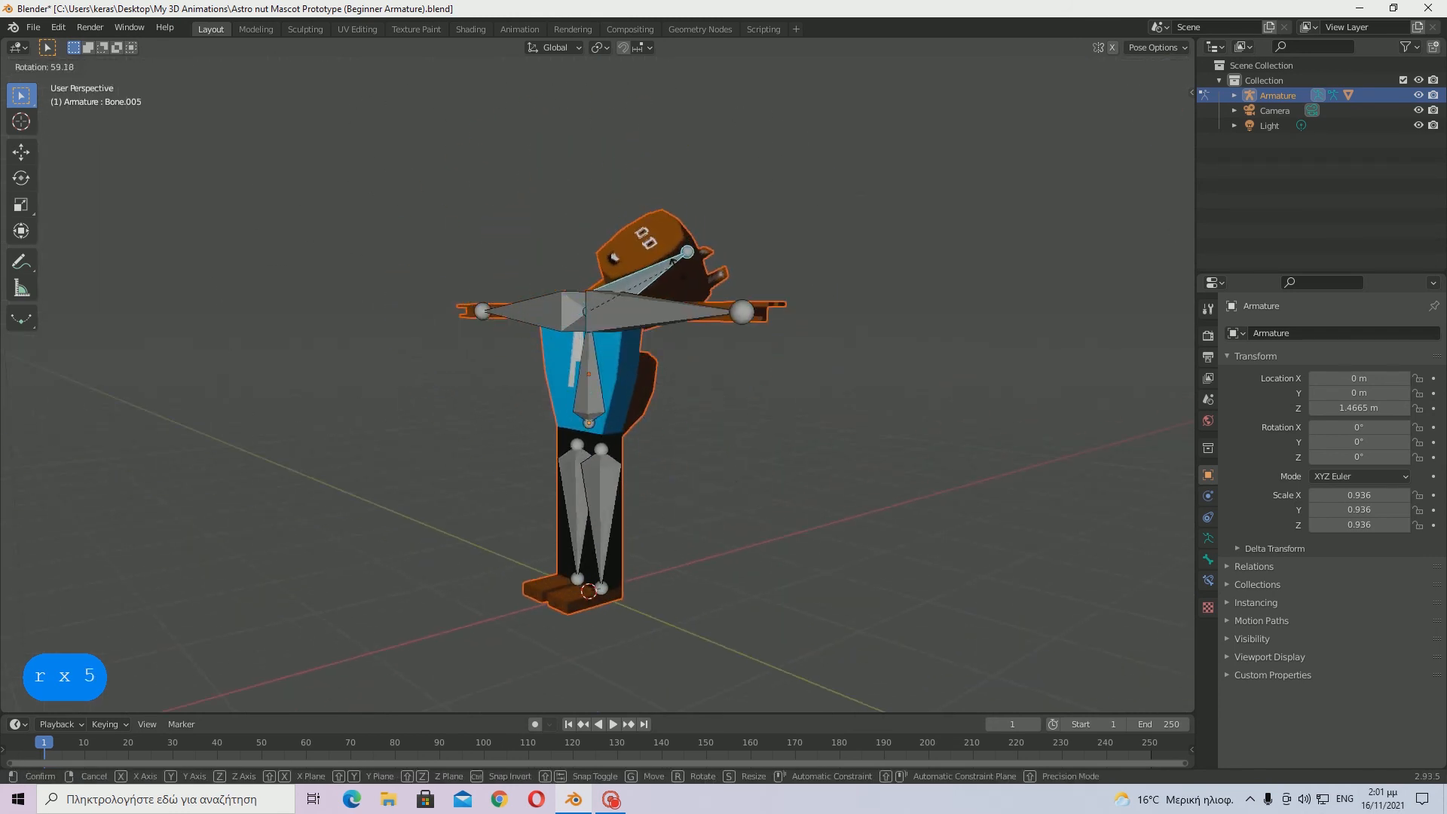
{"action": "right_click", "coordinate": [605, 239]}
{"action": "middle_click_drag", "start_coordinate": [605, 239], "coordinate": [862, 264]}
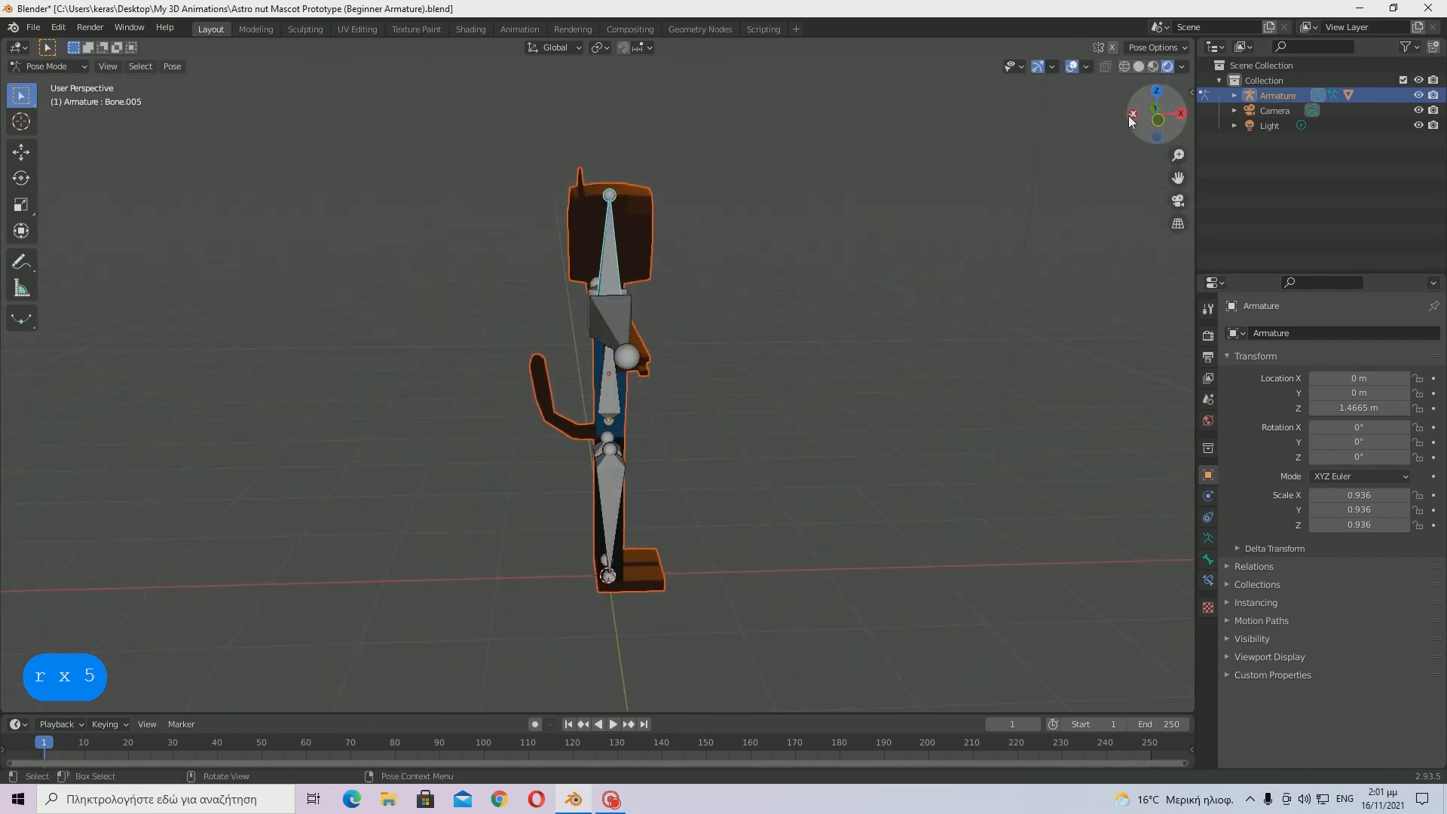
- Try rotating the head bone around the global X and Y axes in the front orthographic view
{"action": "left_click", "coordinate": [1162, 124]}
{"action": "key", "text": "r"}
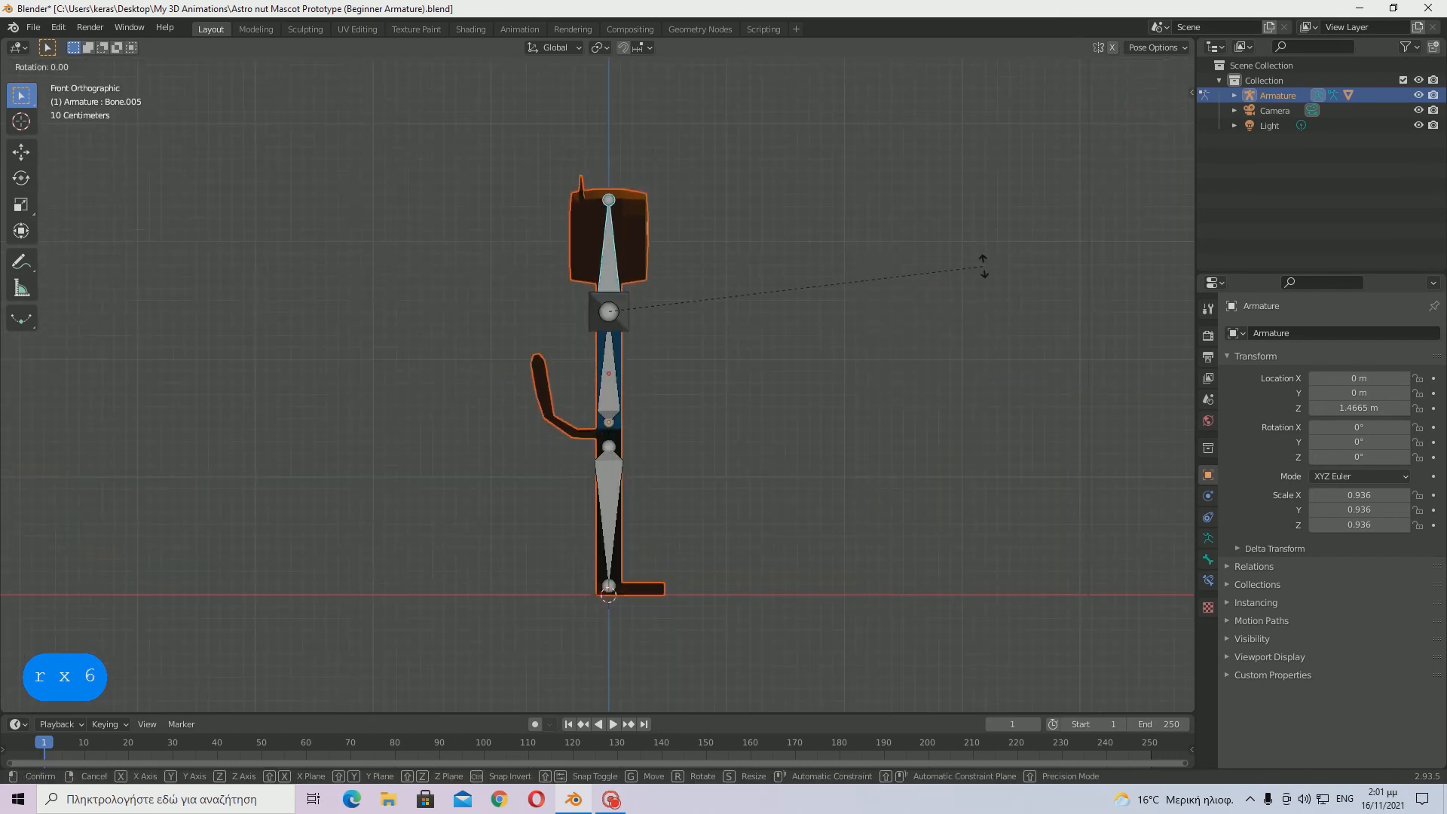
{"action": "key", "text": "x"}
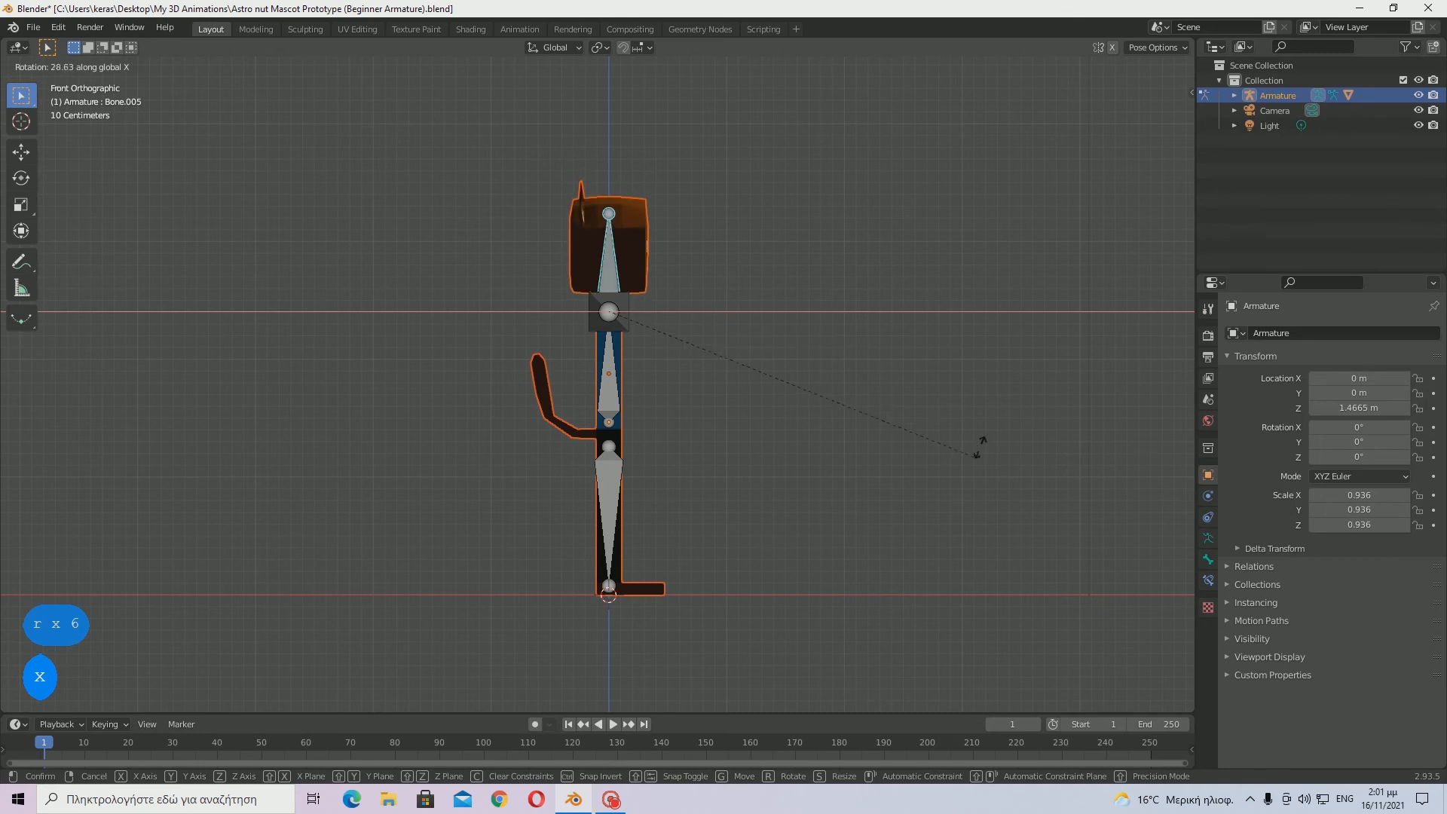
{"action": "key", "text": "y"}
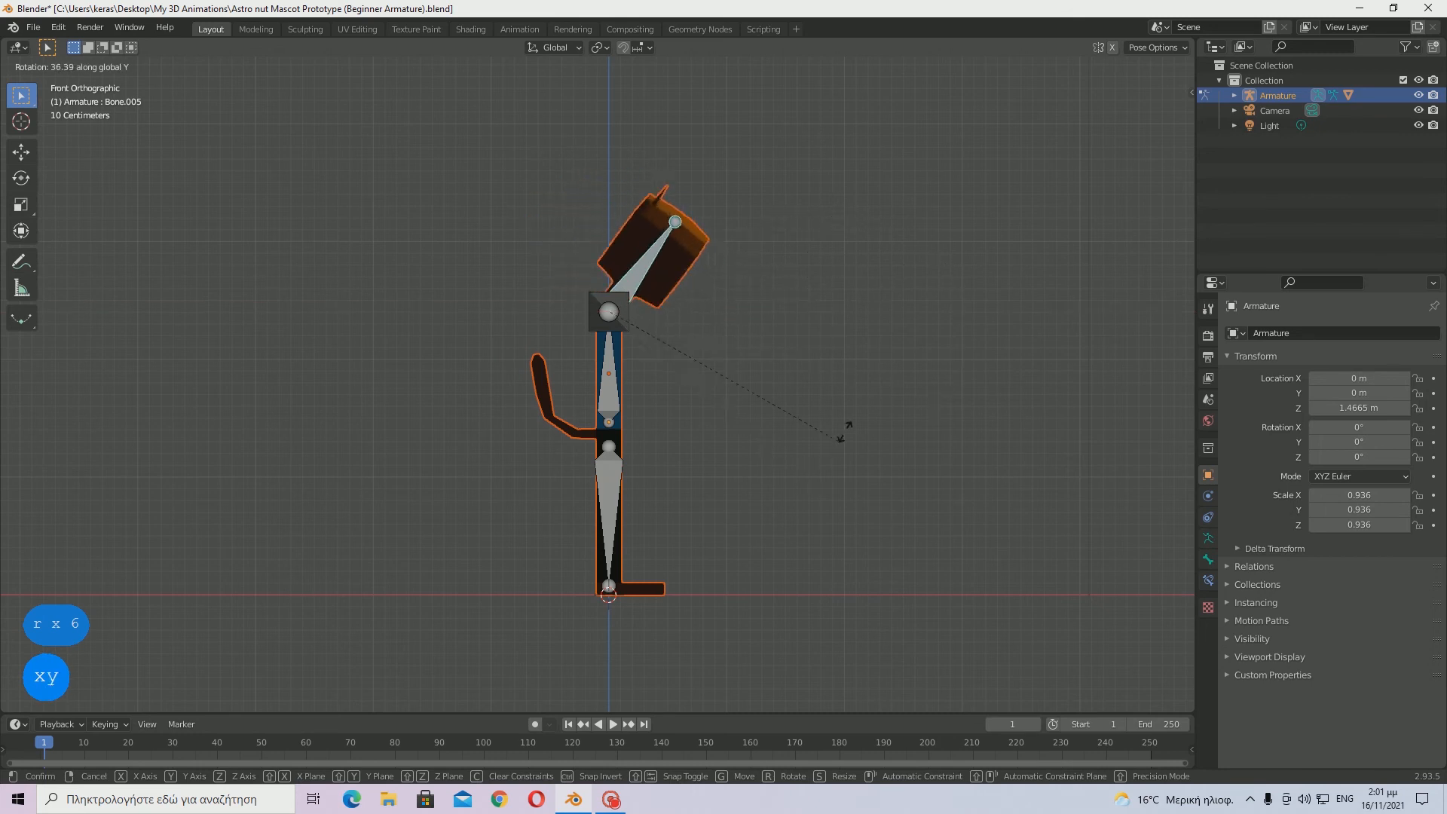
{"action": "right_click", "coordinate": [691, 211]}
- Return the armature to Object Mode with nothing selected and save the Blender file
{"action": "middle_click_drag", "start_coordinate": [781, 238], "coordinate": [577, 260]}
{"action": "scroll", "coordinate": [737, 348], "scroll_direction": "down", "scroll_amount": 3}
{"action": "middle_click_drag", "start_coordinate": [799, 373], "coordinate": [831, 389]}
{"action": "scroll", "coordinate": [831, 388], "scroll_direction": "up", "scroll_amount": 1}
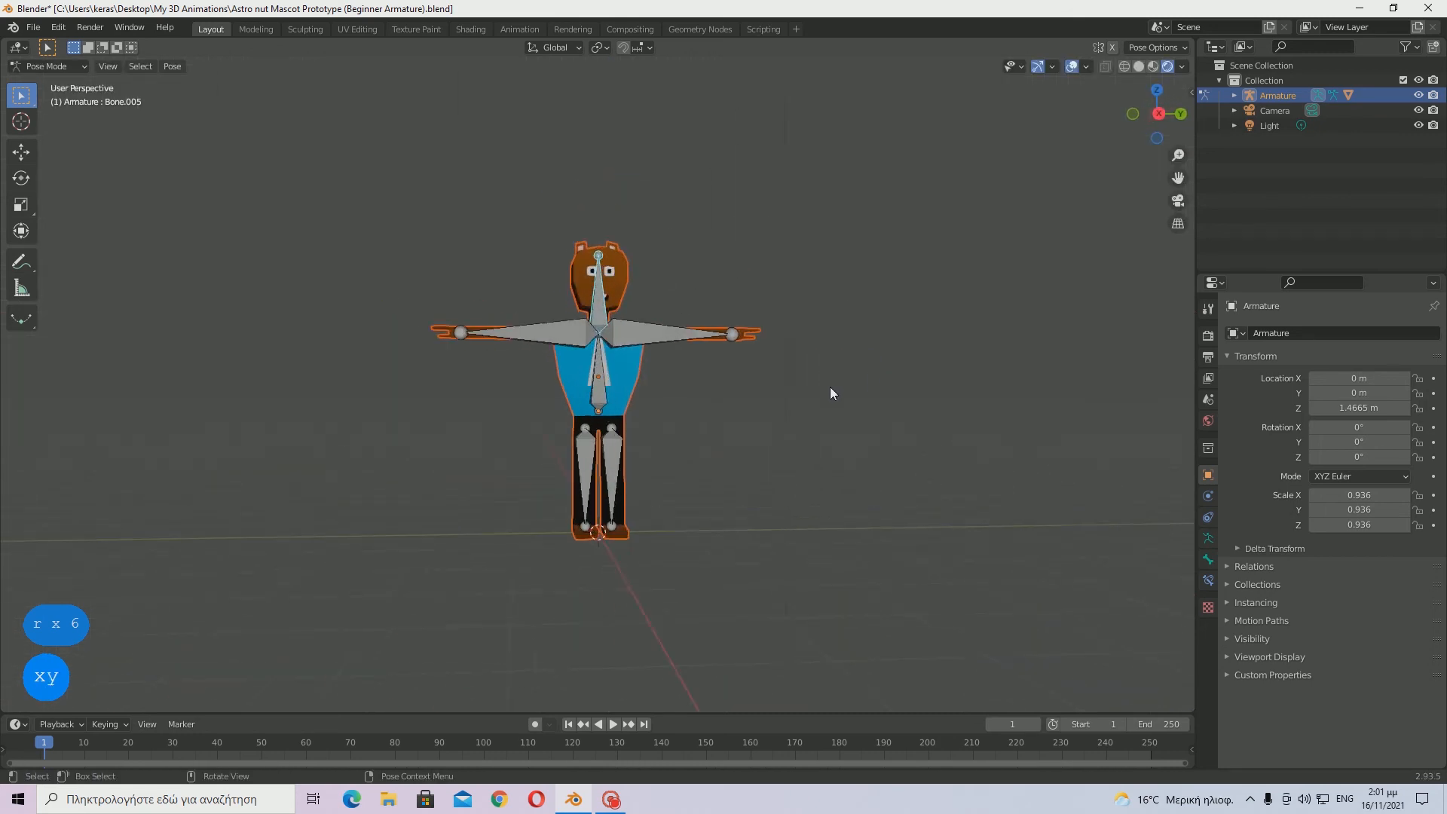
{"action": "scroll", "coordinate": [830, 388], "scroll_direction": "up", "scroll_amount": 2}
{"action": "key", "text": "Tab"}
{"action": "key", "text": "Tab"}
{"action": "key", "text": "a"}
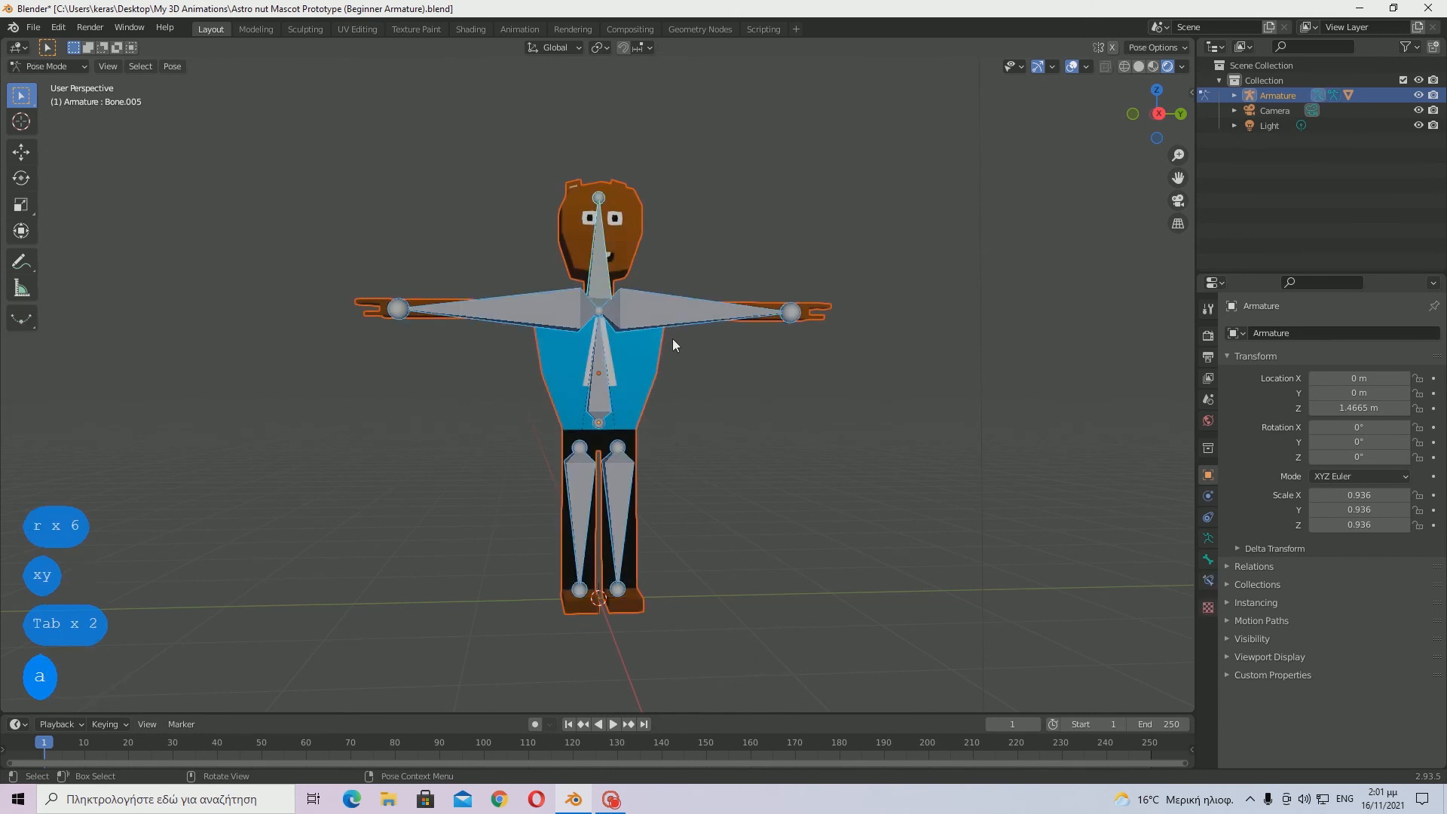
{"action": "key", "text": "Tab"}
{"action": "key", "text": "Tab"}
{"action": "key", "text": "ctrl+Tab"}
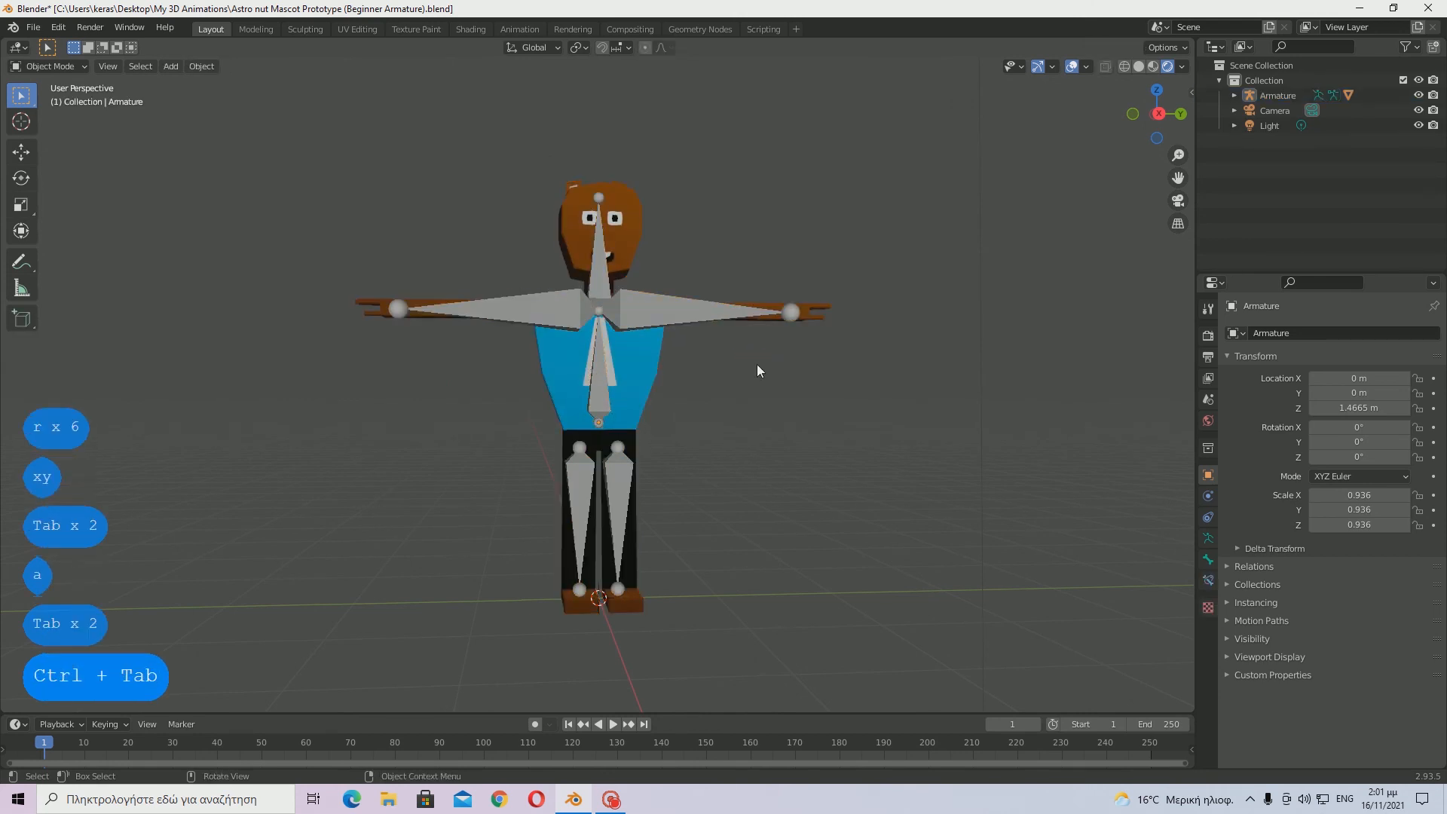
{"action": "middle_click_drag", "start_coordinate": [759, 370], "coordinate": [594, 394]}
{"action": "key", "text": "ctrl+s"}
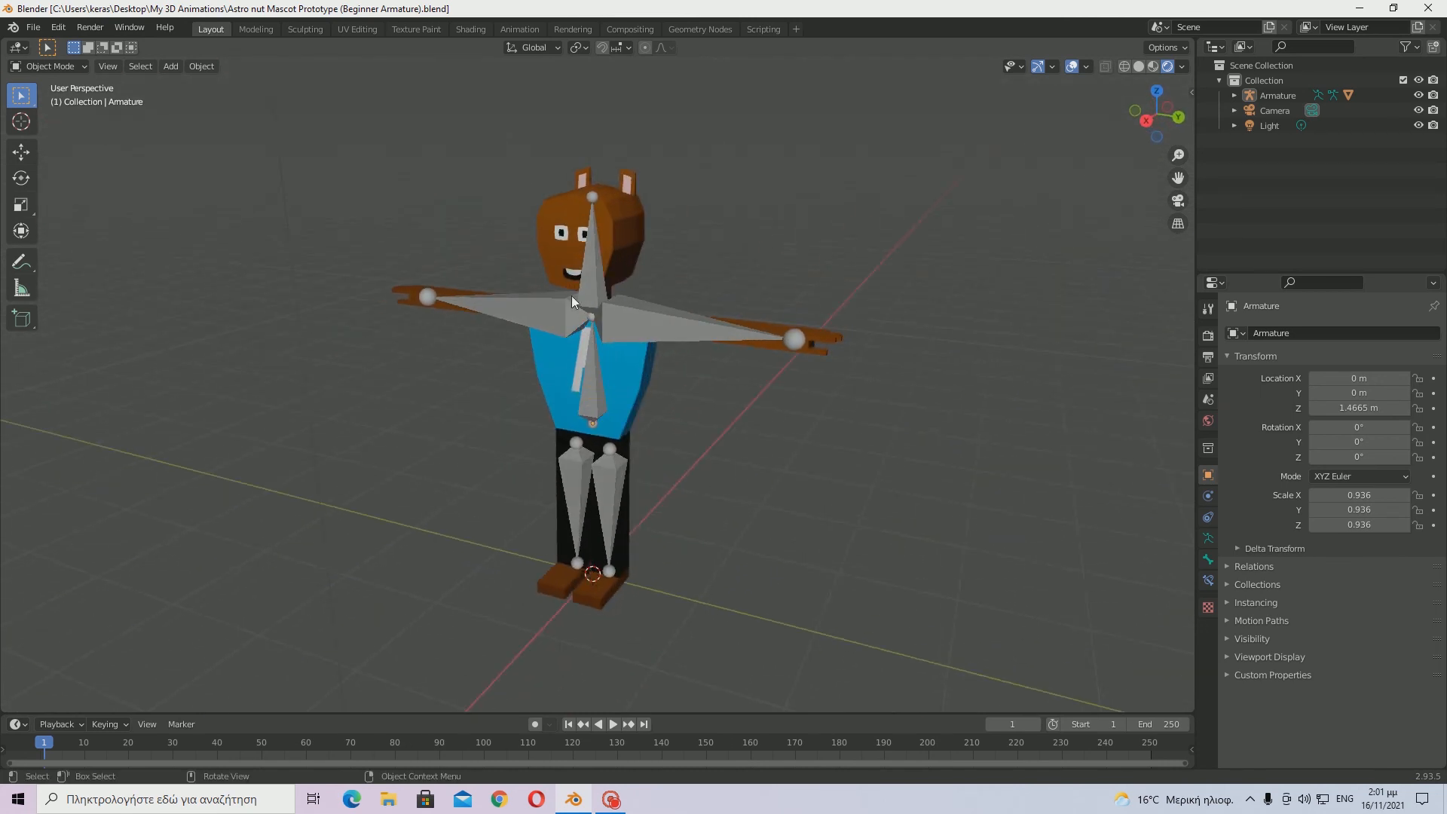
- Examine how the bones sit in the character's torso, arms, legs and head from several angles
{"action": "middle_click_drag", "start_coordinate": [676, 373], "coordinate": [753, 376]}
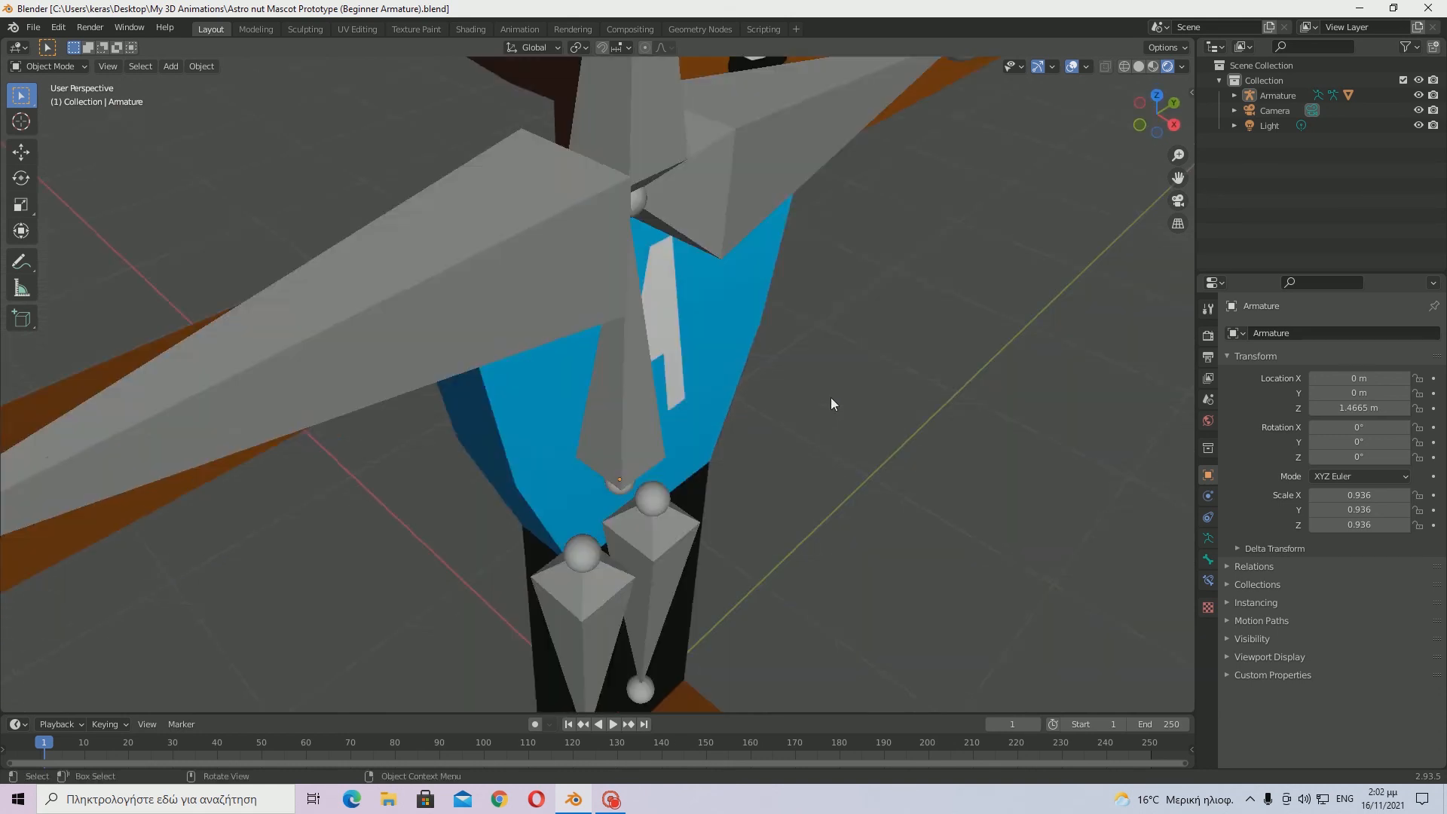
{"action": "scroll", "coordinate": [831, 396], "scroll_direction": "down", "scroll_amount": 3}
{"action": "scroll", "coordinate": [831, 396], "scroll_direction": "up", "scroll_amount": 3}
{"action": "scroll", "coordinate": [831, 398], "scroll_direction": "down", "scroll_amount": 8}
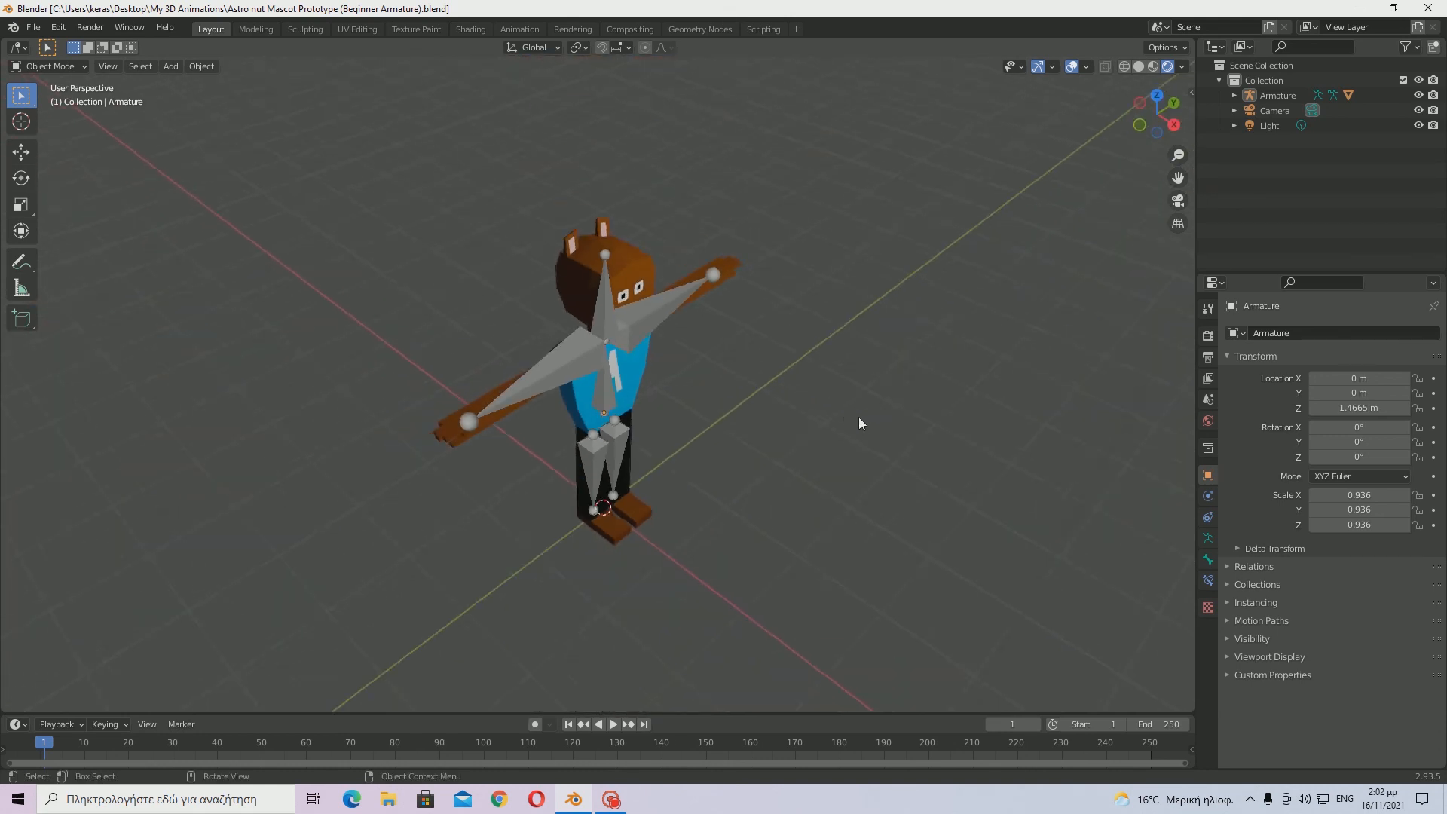
{"action": "middle_click_drag", "start_coordinate": [858, 417], "coordinate": [730, 385]}
{"action": "scroll", "coordinate": [813, 372], "scroll_direction": "up", "scroll_amount": 5}
{"action": "scroll", "coordinate": [813, 372], "scroll_direction": "down", "scroll_amount": 4}
{"action": "middle_click_drag", "start_coordinate": [747, 376], "coordinate": [667, 373]}
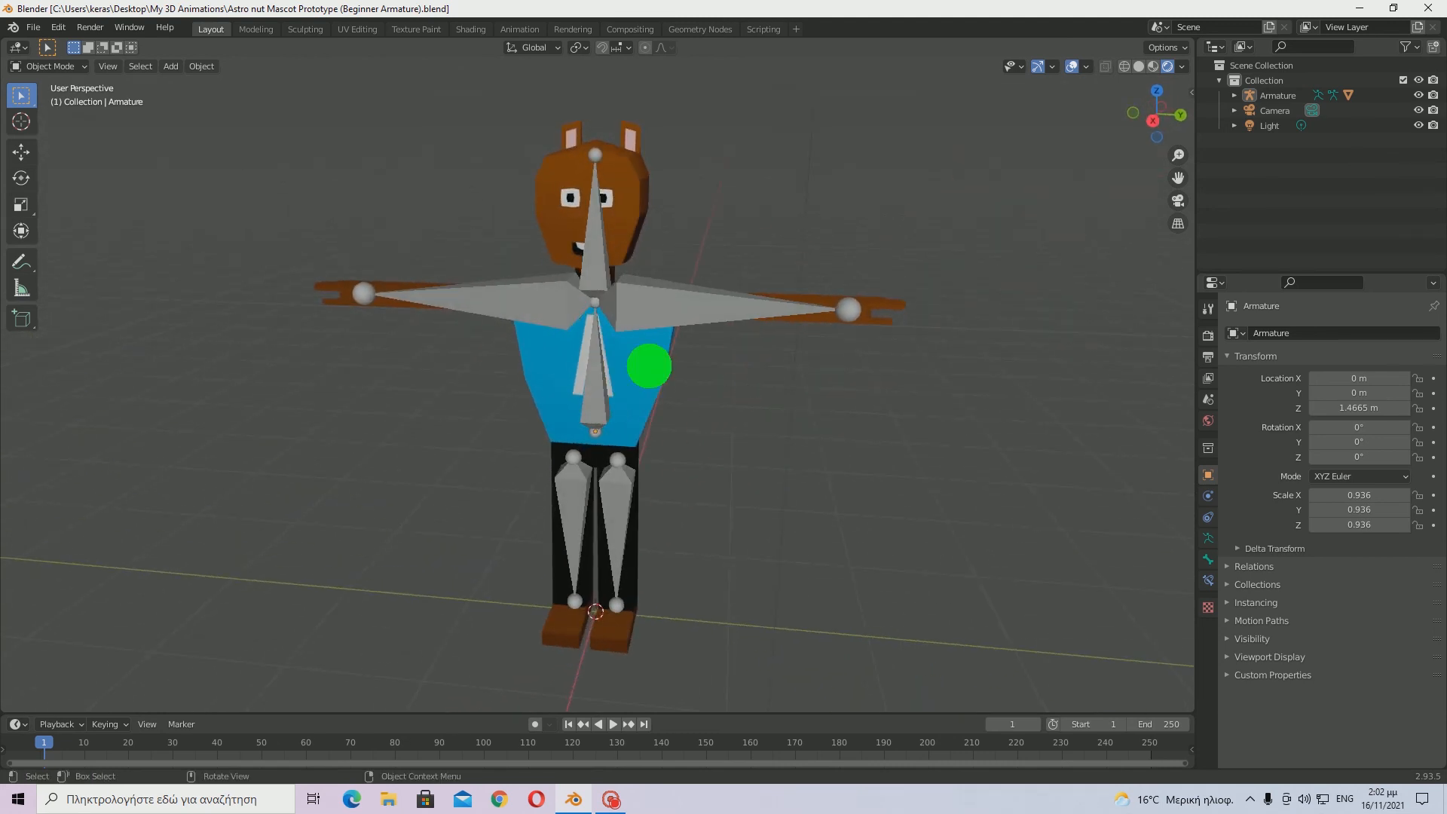
- Try moving the character mesh separately from its armature and cancel the move
{"action": "left_click", "coordinate": [649, 367]}
{"action": "key", "text": "g"}
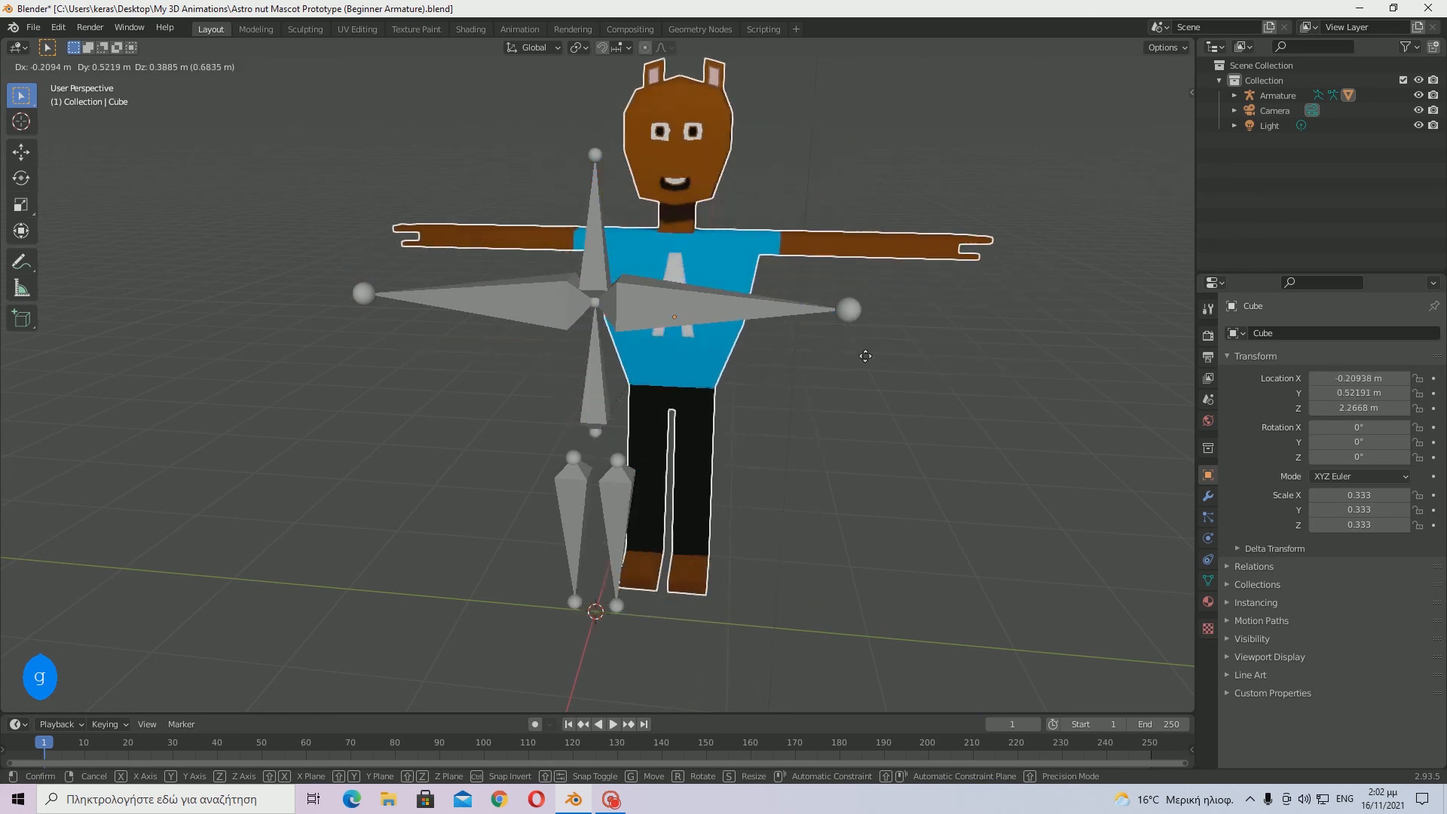
{"action": "right_click", "coordinate": [540, 399]}
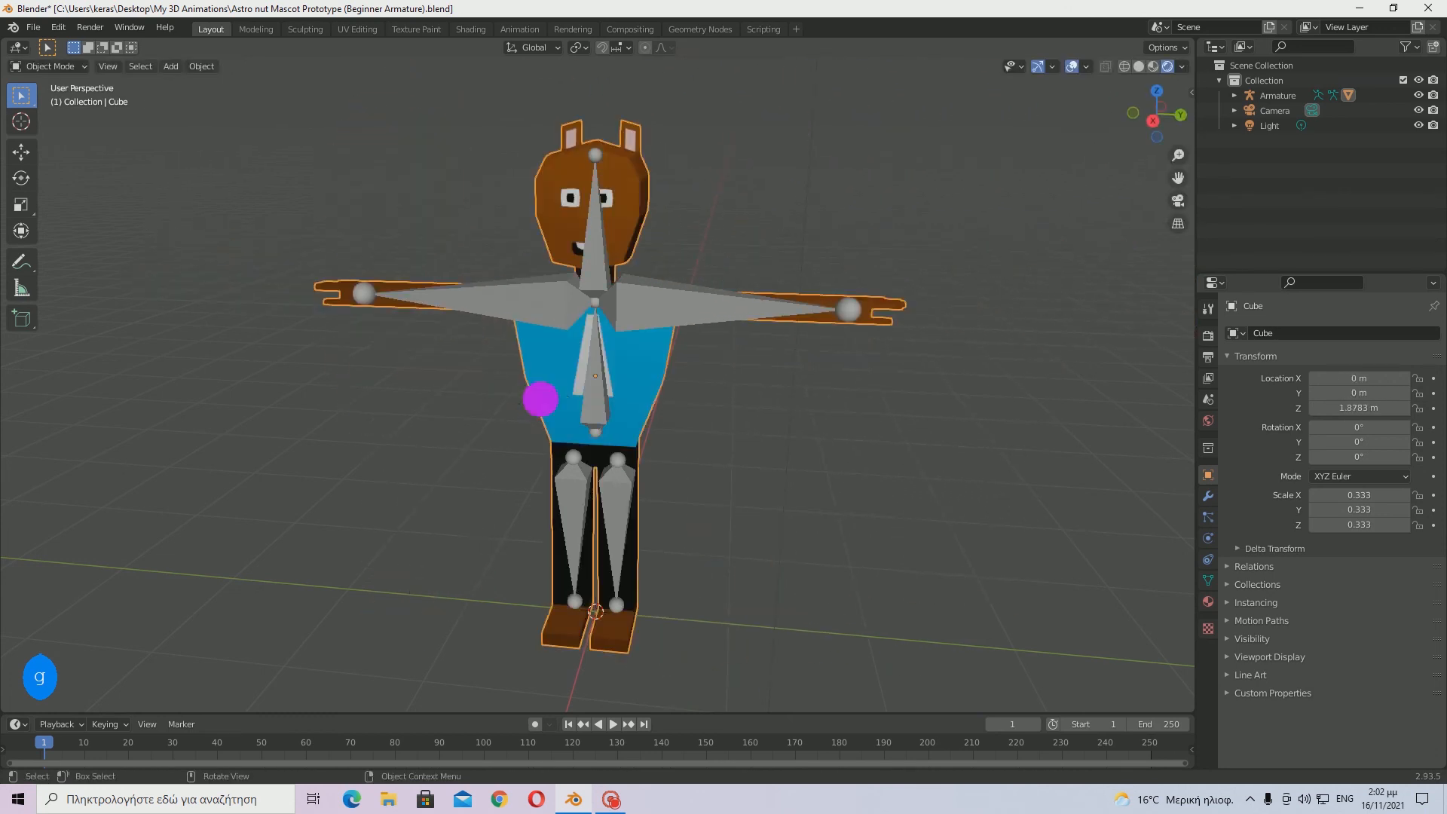
- Clear the mesh selection and save the Blender file
{"action": "middle_click_drag", "start_coordinate": [784, 337], "coordinate": [911, 450]}
{"action": "left_click", "coordinate": [914, 447]}
{"action": "scroll", "coordinate": [838, 453], "scroll_direction": "up", "scroll_amount": 1}
{"action": "scroll", "coordinate": [838, 453], "scroll_direction": "down", "scroll_amount": 1}
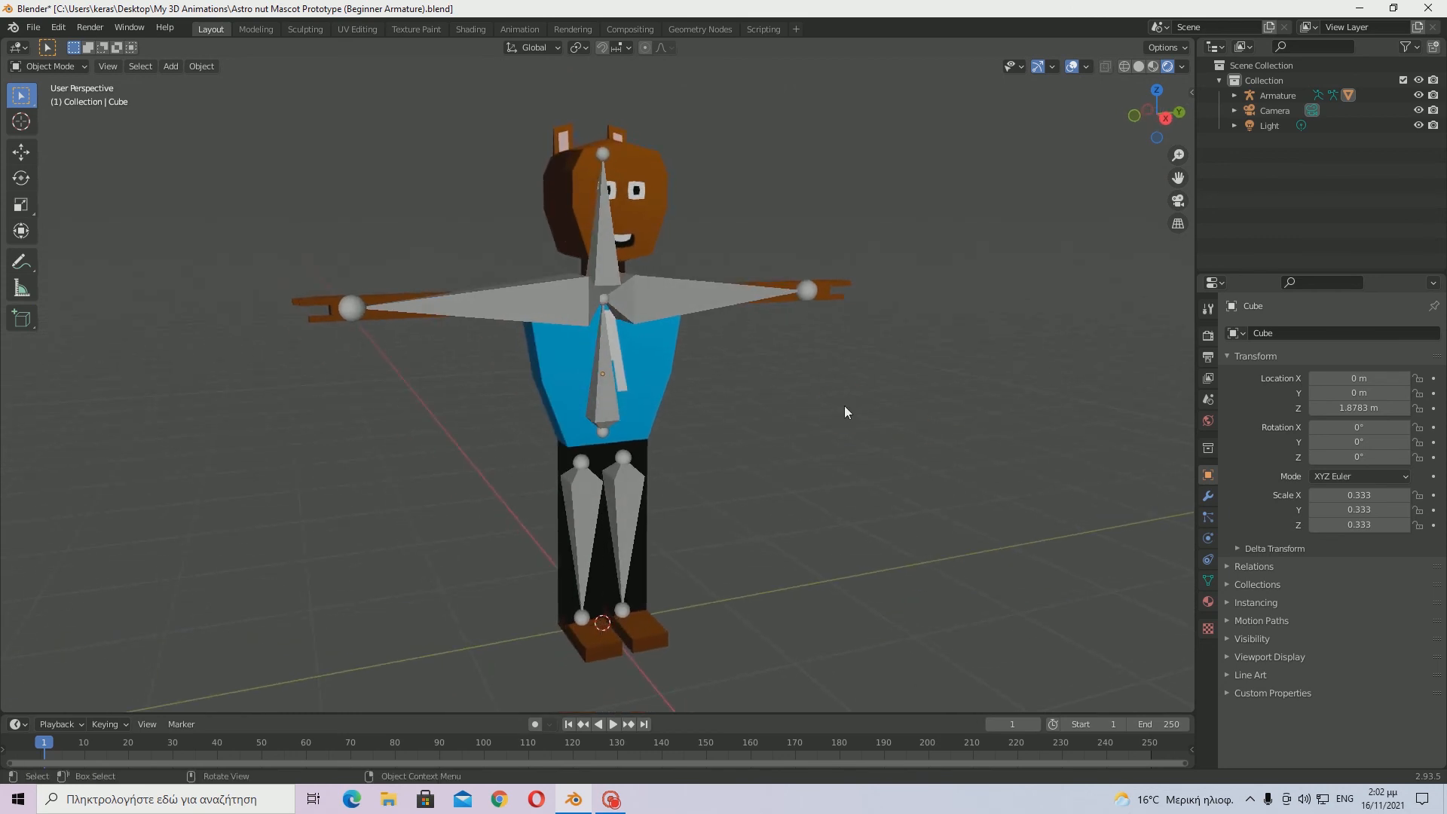
{"action": "middle_click_drag", "start_coordinate": [844, 411], "coordinate": [913, 408]}
{"action": "key", "text": "ctrl+s"}
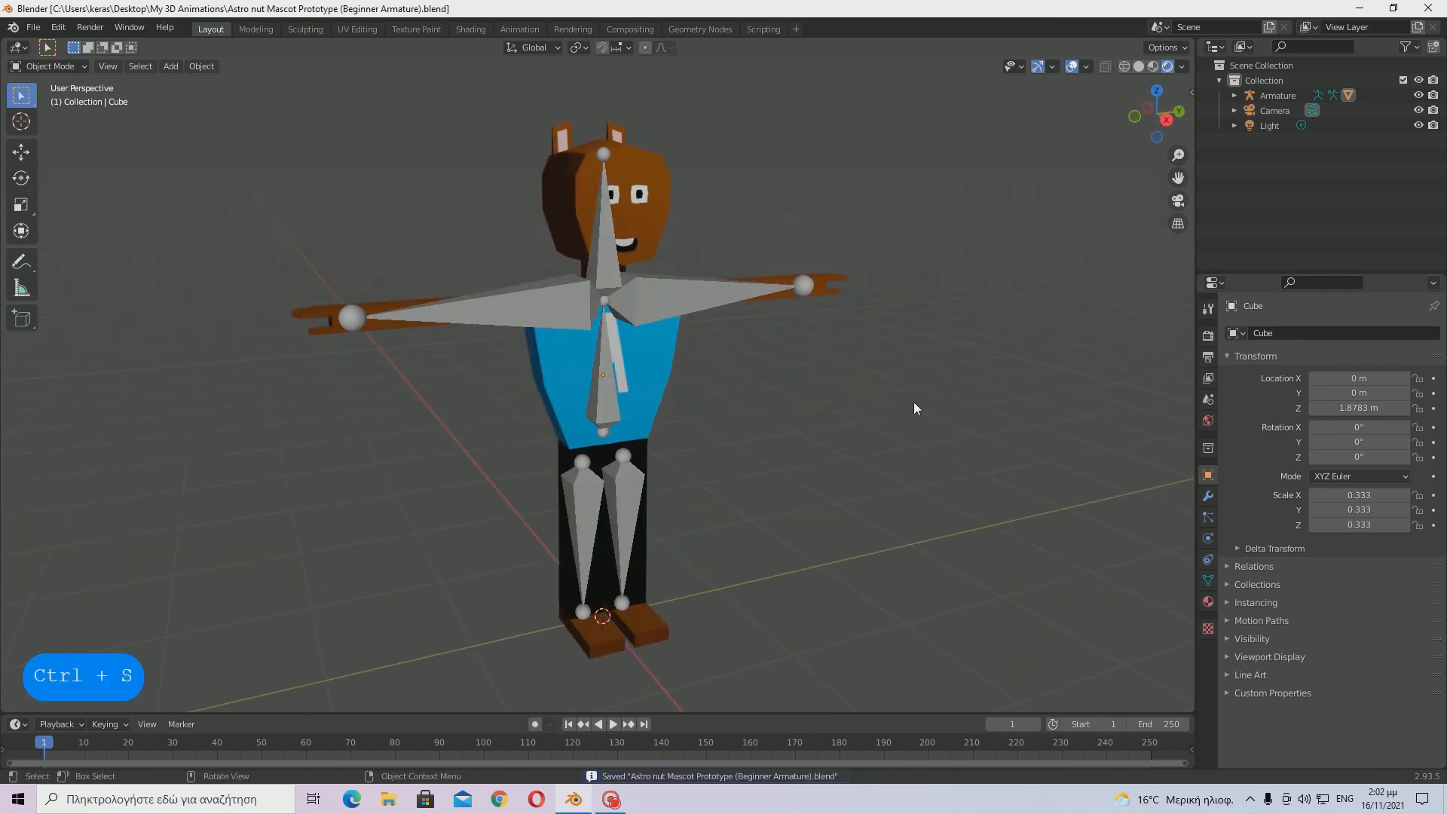
{"action": "left_click", "coordinate": [1159, 114]}
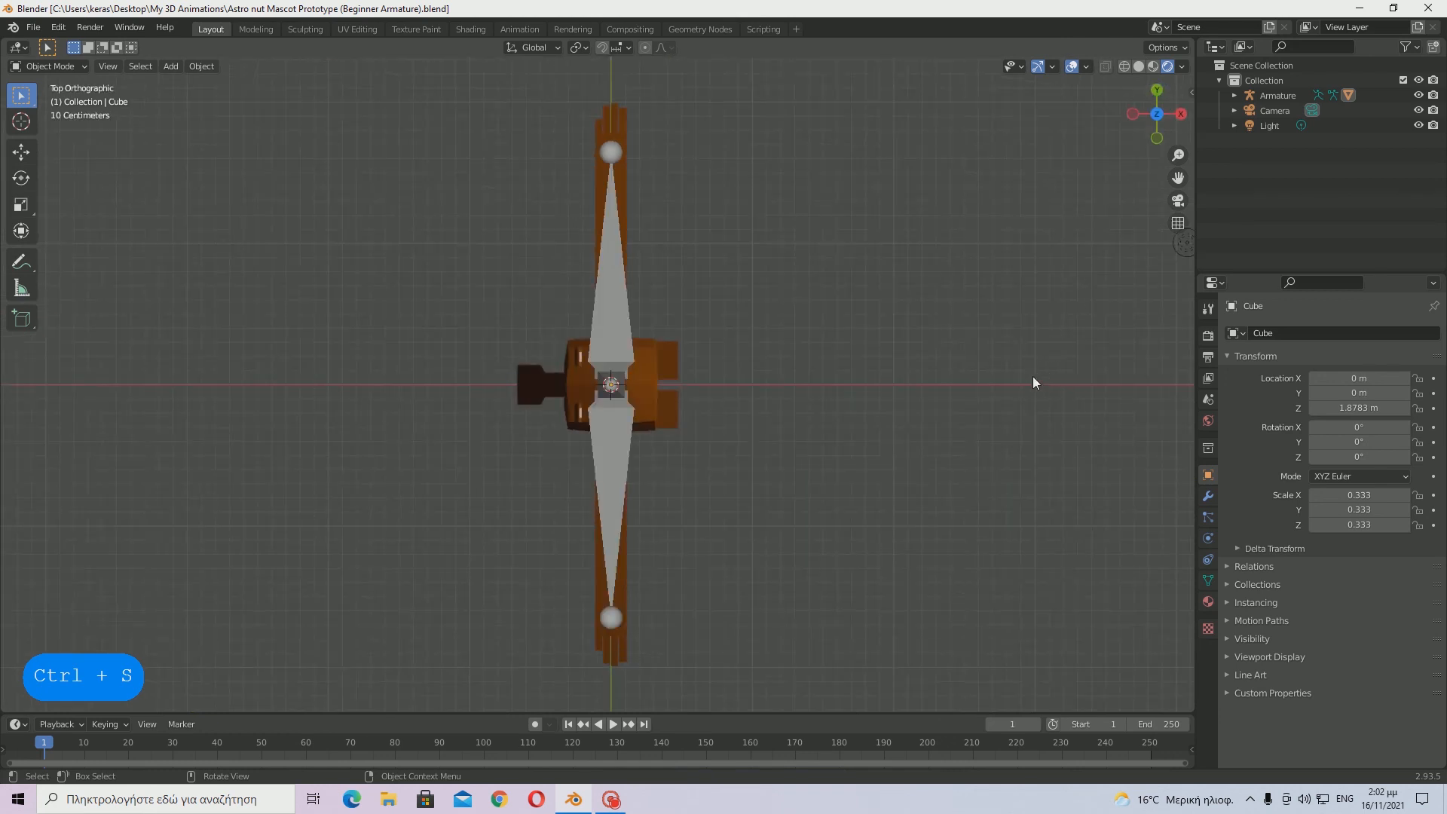
{"action": "middle_click_drag", "start_coordinate": [783, 476], "coordinate": [691, 329]}
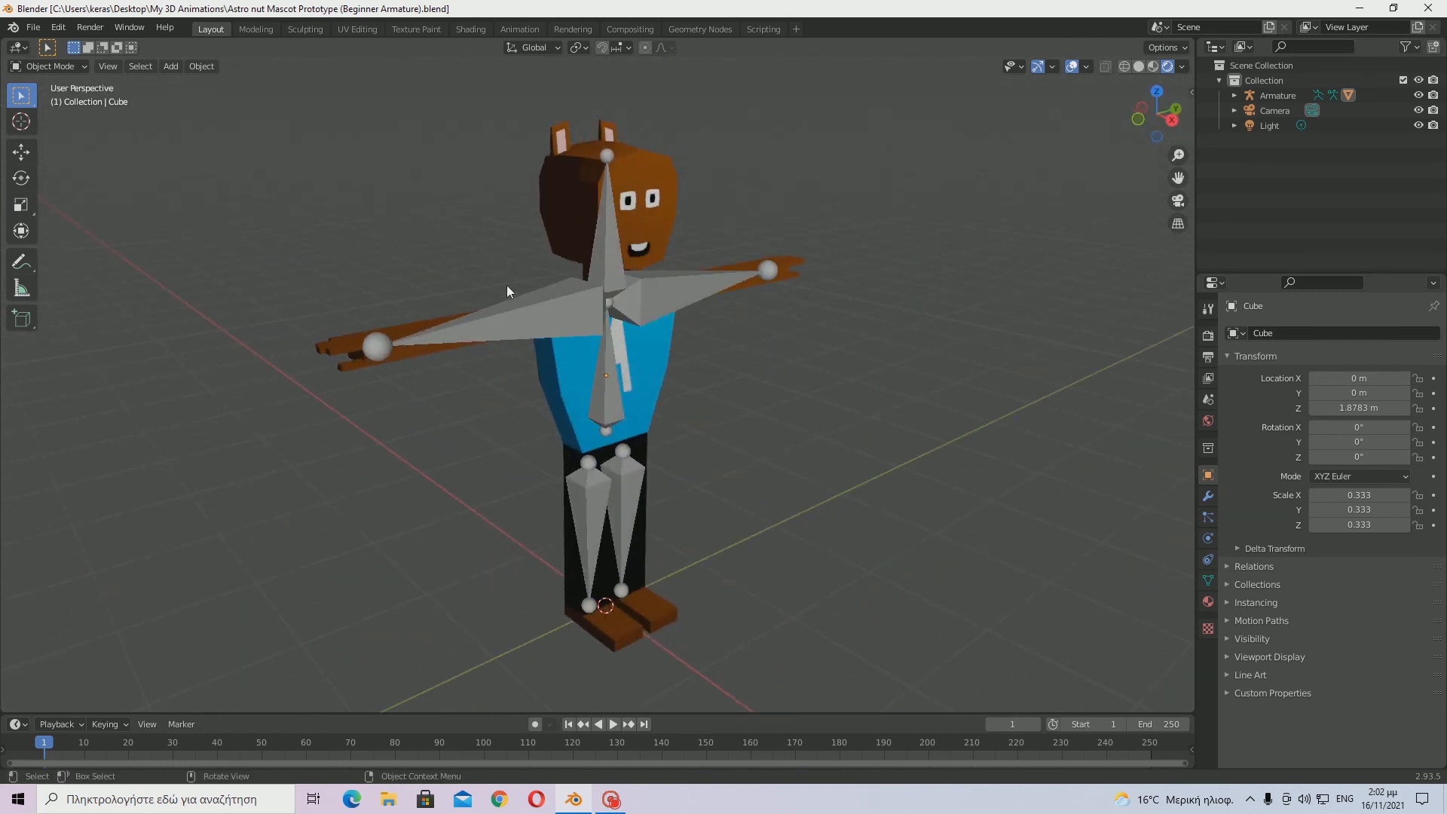
{"action": "middle_click_drag", "start_coordinate": [507, 285], "coordinate": [409, 271]}
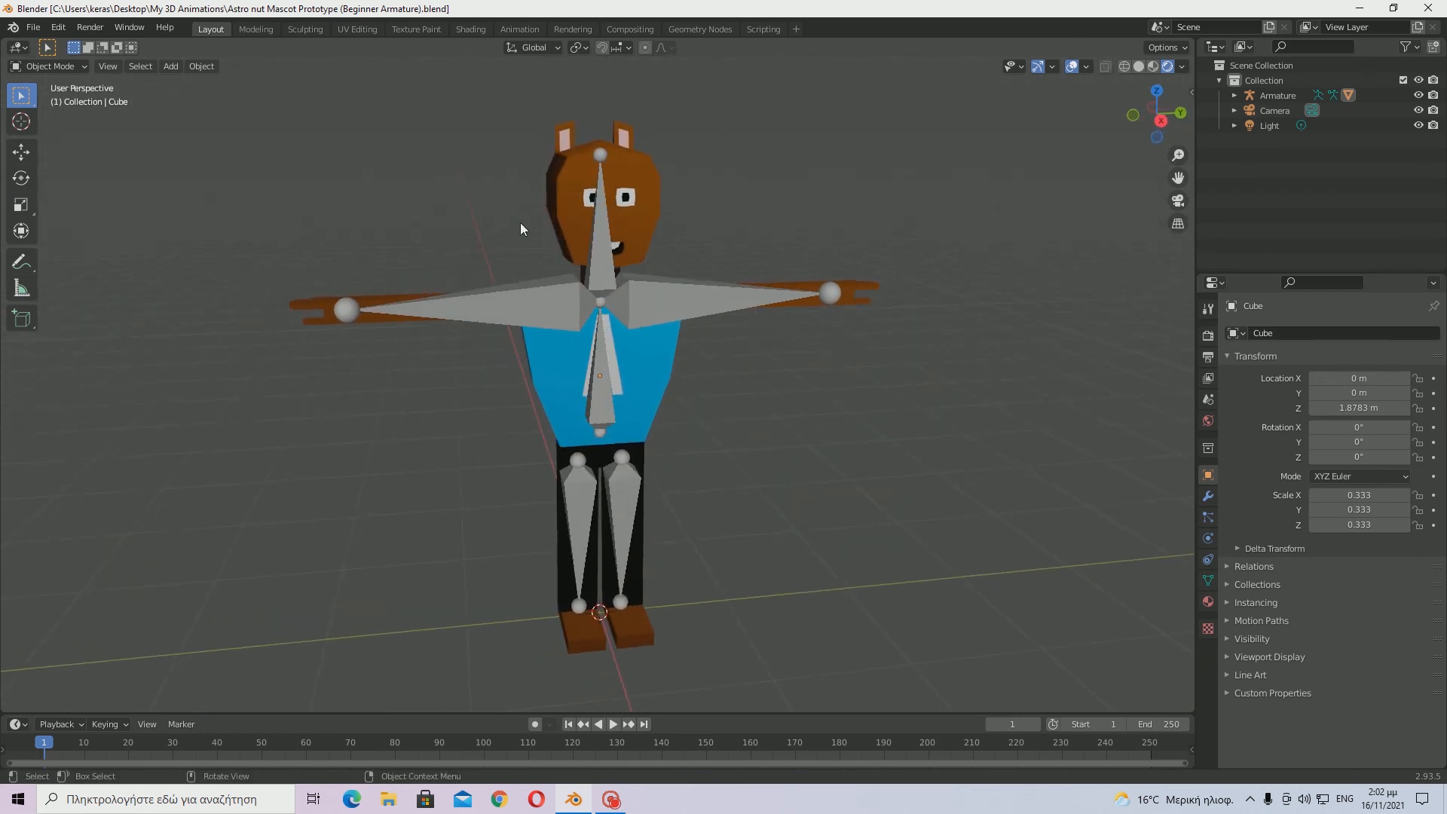
{"action": "key", "text": "ctrl"}
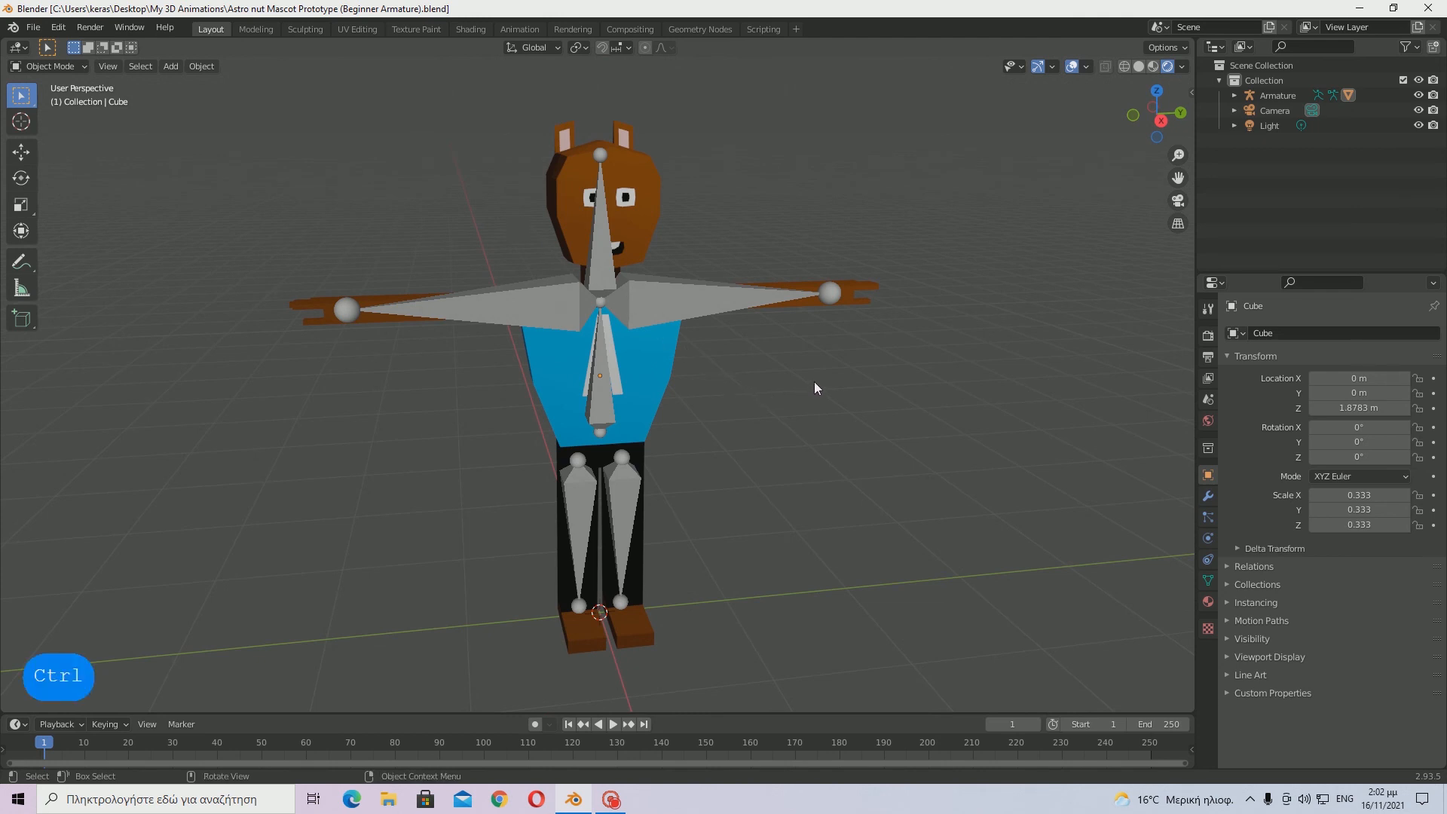